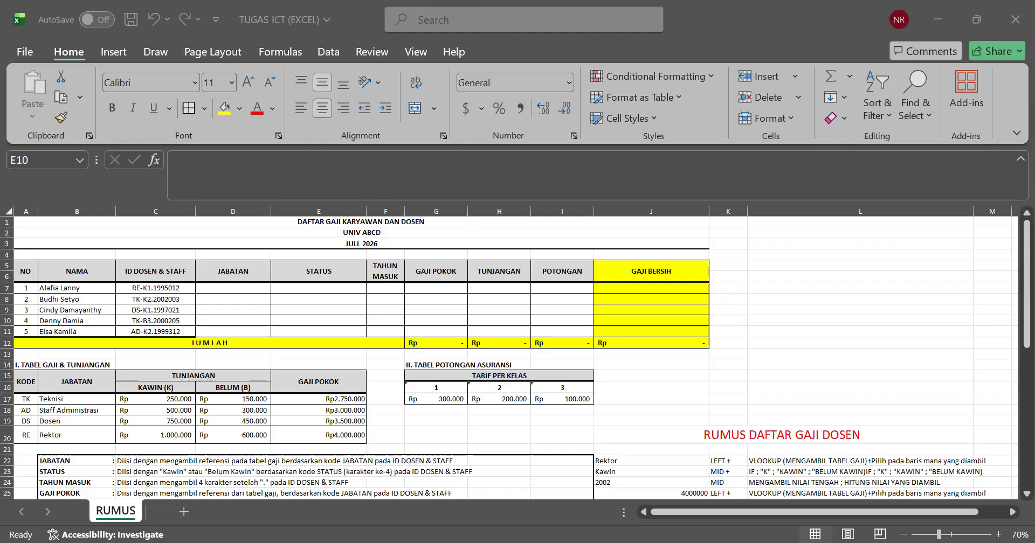
Step: Examine the numbered list of rupiah amounts in rows 37 to 48 and the empty yellow summary table in rows 50 to 54
click(417, 340)
scroll(388, 356, down, 9)
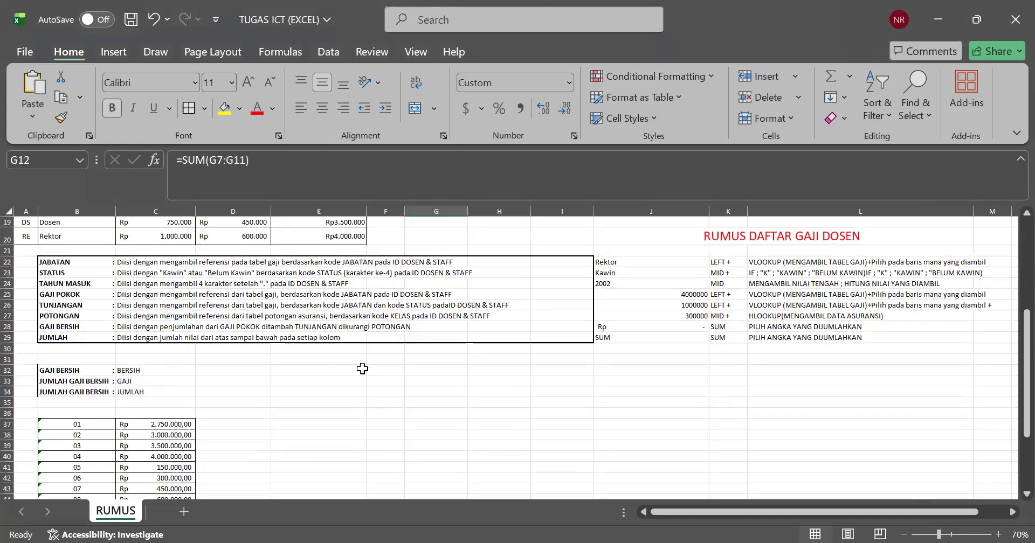
scroll(362, 369, down, 2)
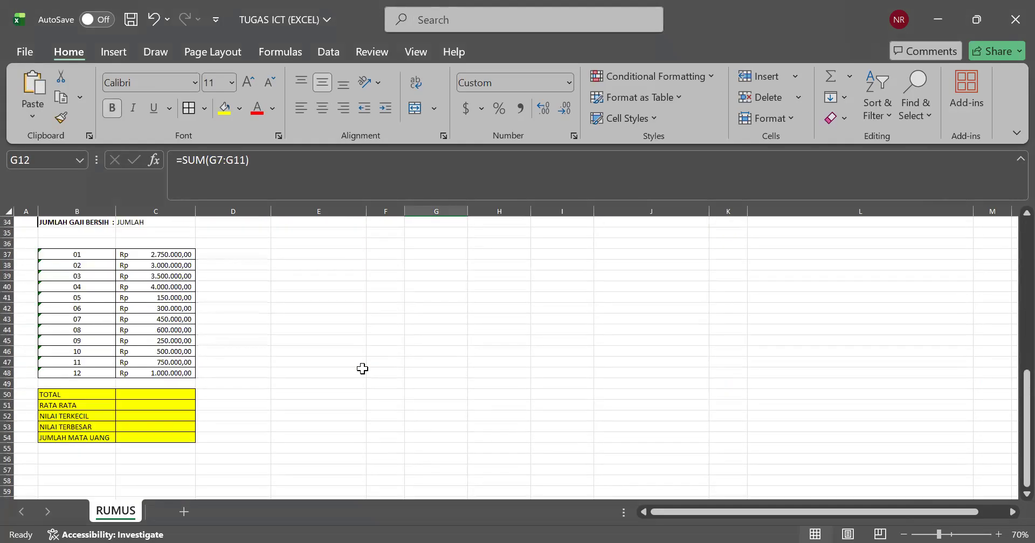
click(362, 368)
click(100, 319)
drag(102, 255, 237, 363)
click(147, 382)
drag(97, 263, 173, 377)
click(156, 415)
click(102, 330)
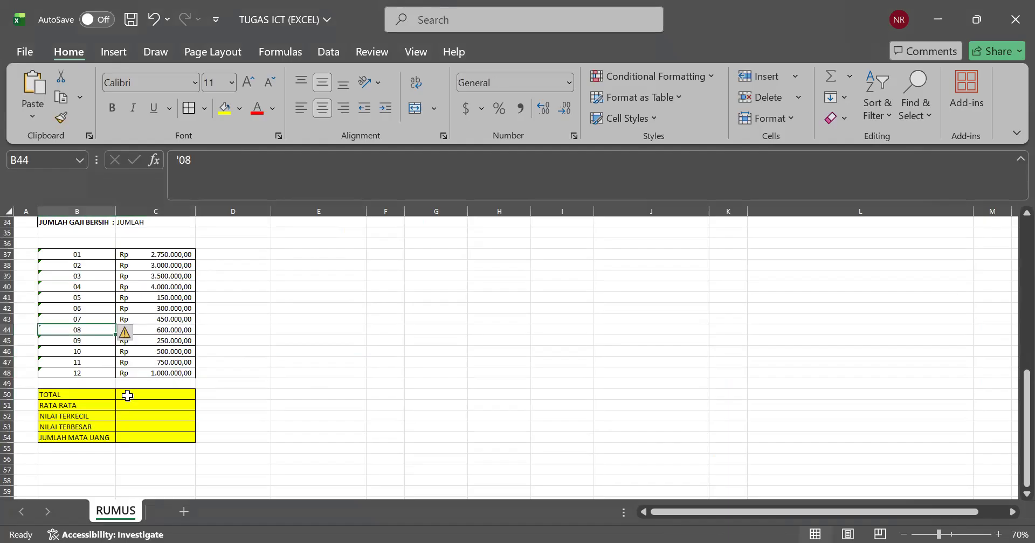
double_click(134, 393)
click(273, 433)
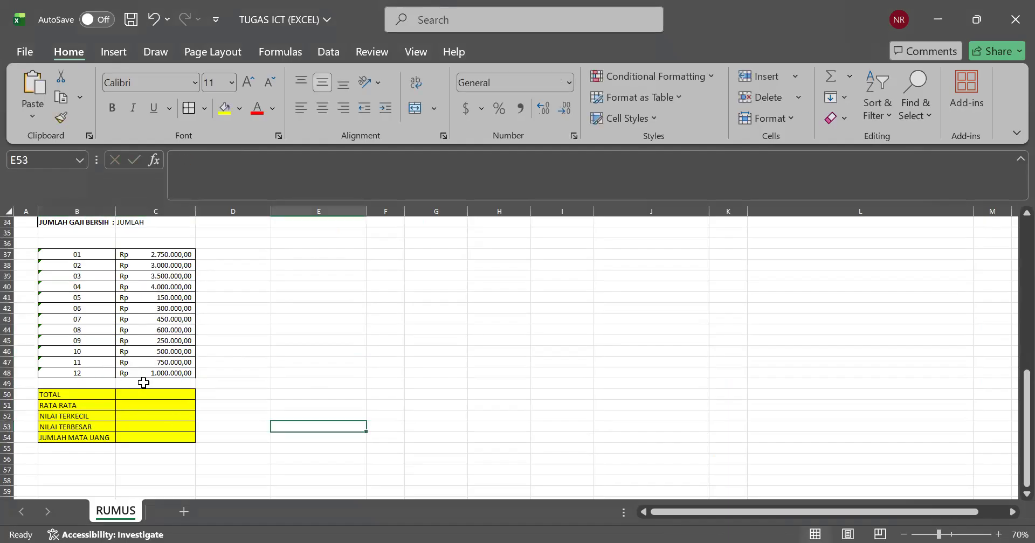
click(143, 396)
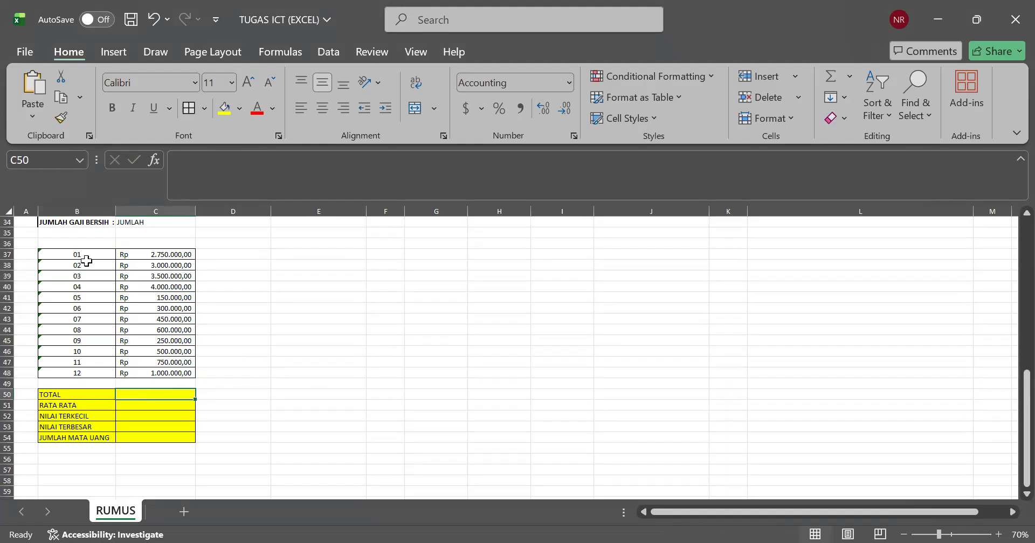
drag(135, 252, 124, 374)
click(124, 374)
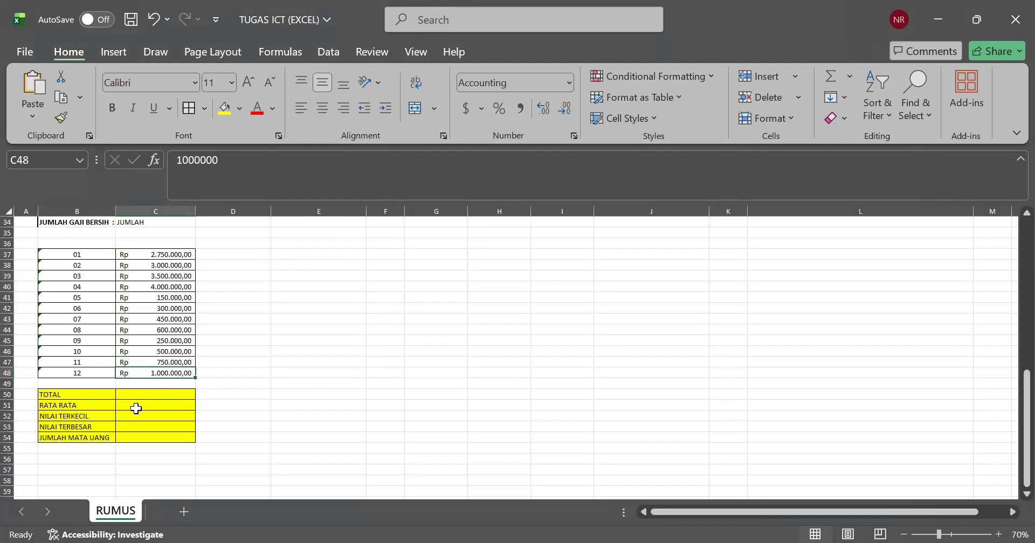
click(137, 395)
double_click(137, 394)
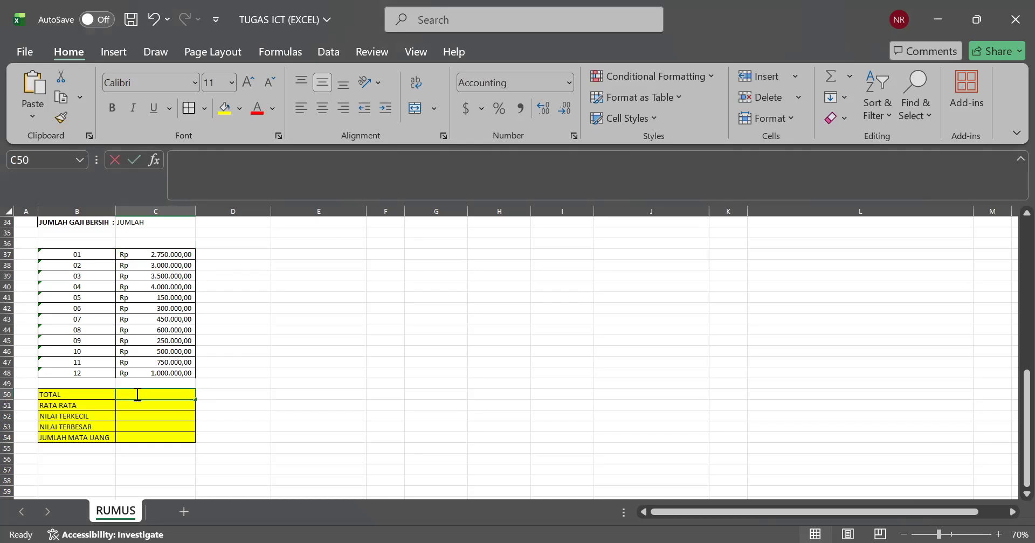
text(=s)
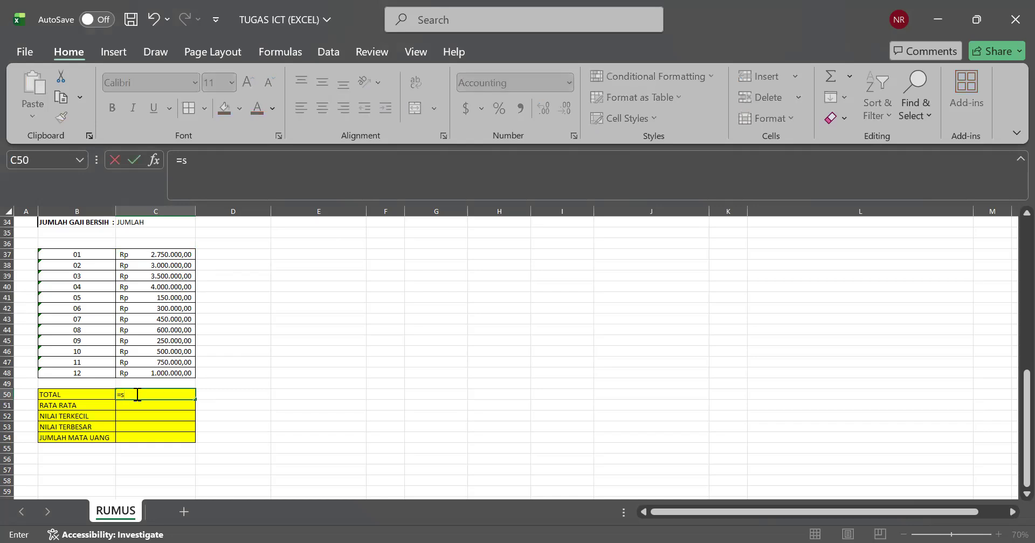
text(um)
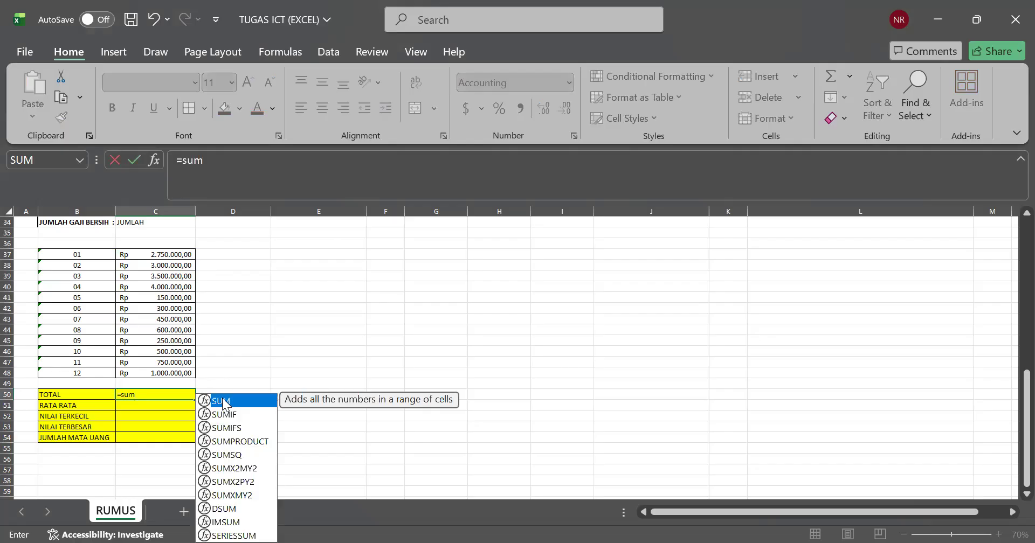
key(Tab)
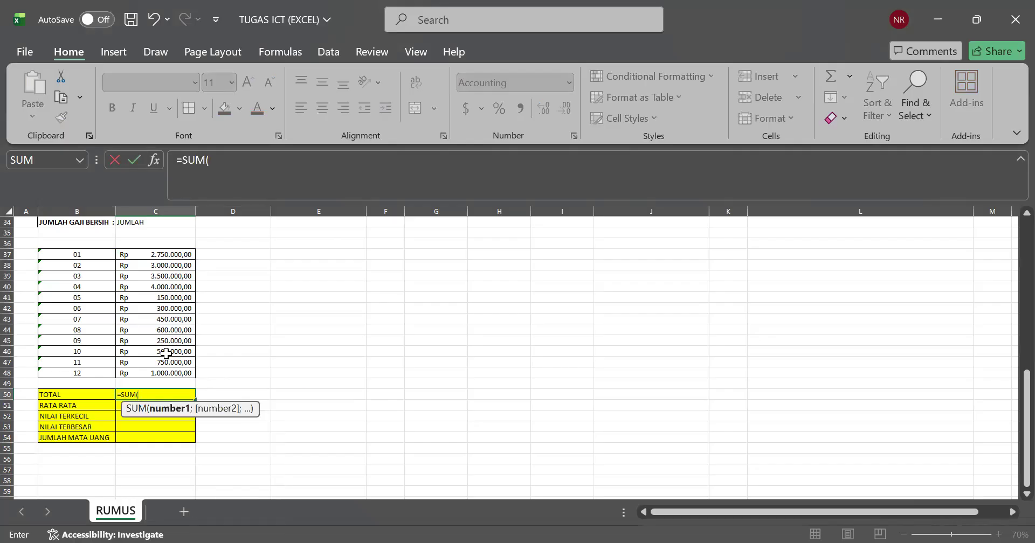
key(Escape)
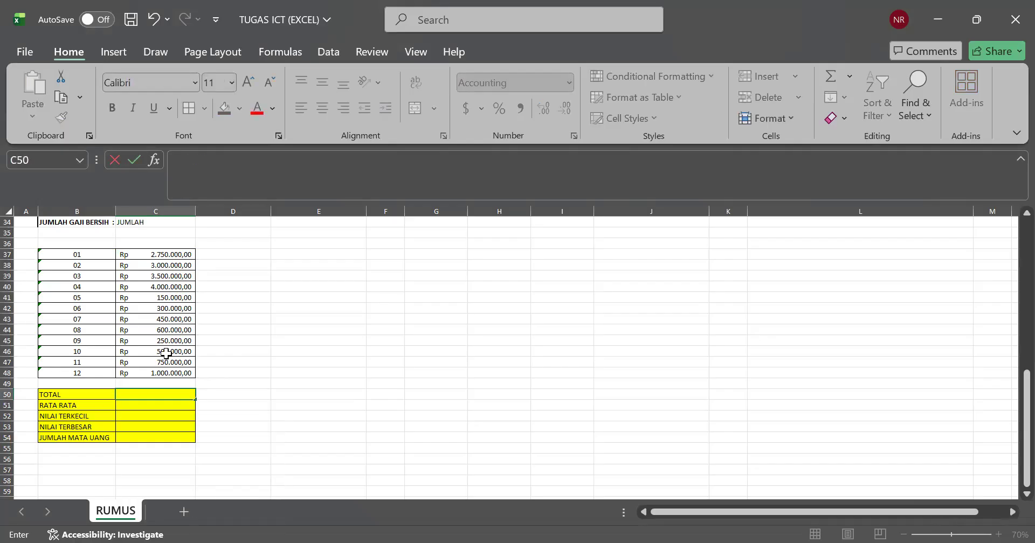
Step: Fill the TOTAL cell C50 with a SUM formula over the amounts in C37:C48
text(=)
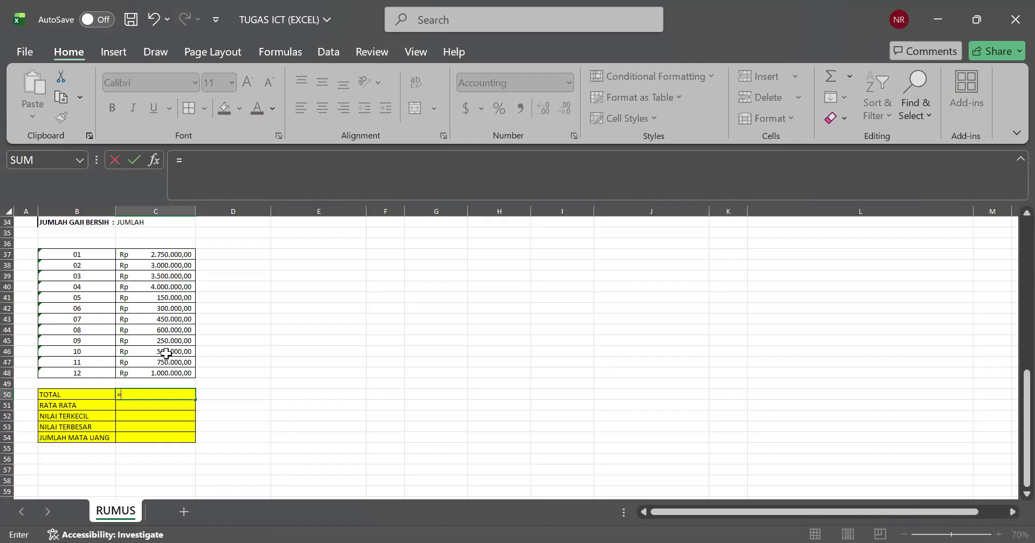
text(sum)
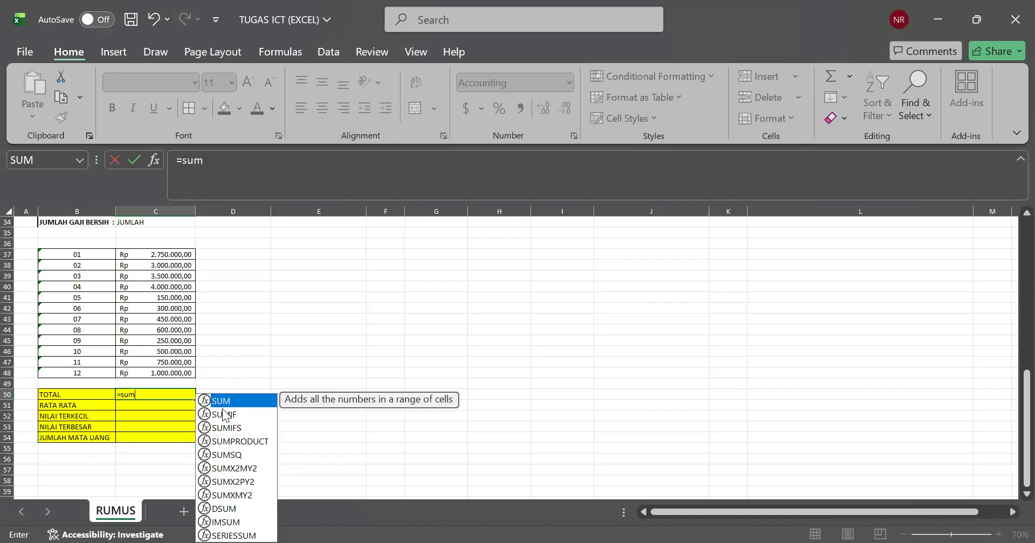
click(161, 396)
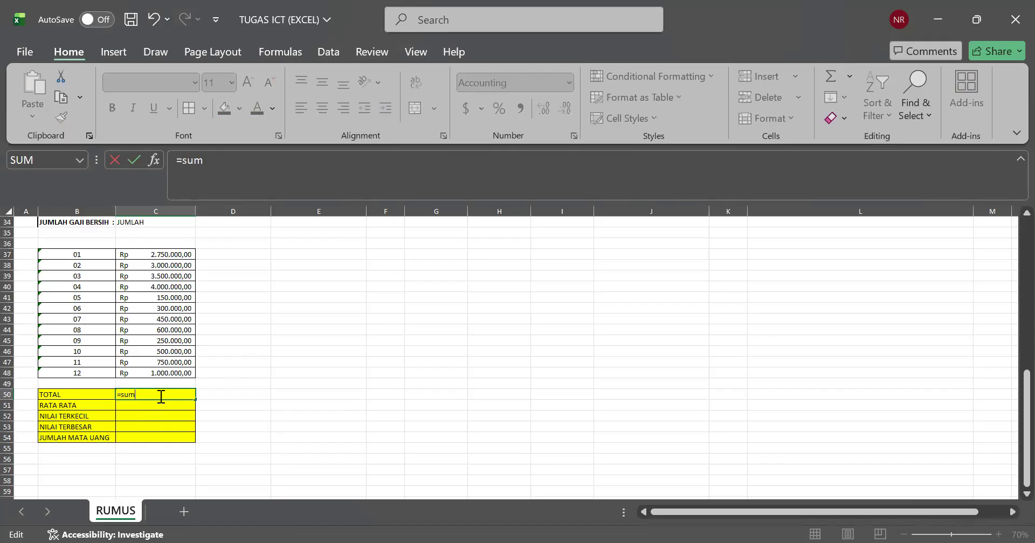
key(BackSpace)
key(BackSpace)
key(BackSpace)
text(S)
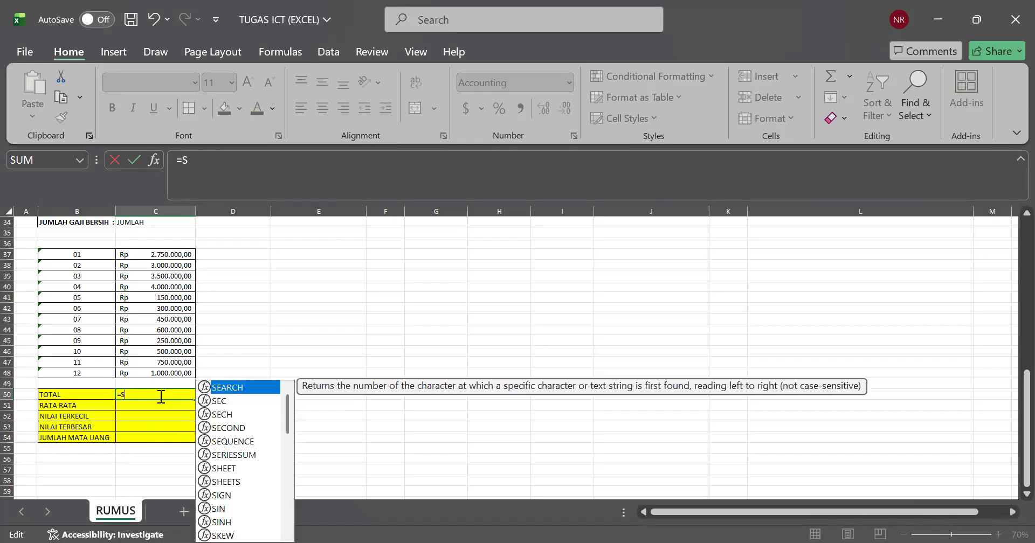
text(UM)
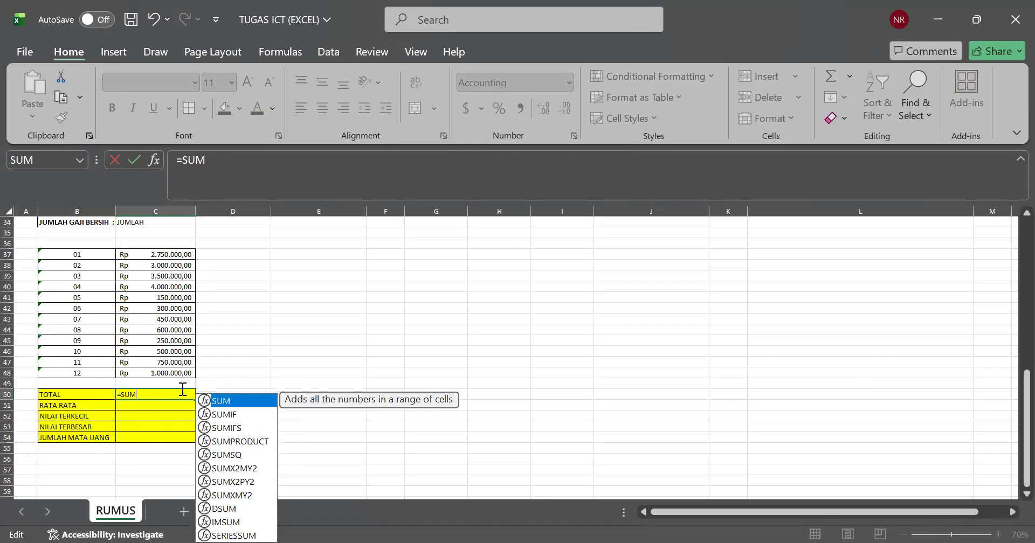
double_click(238, 400)
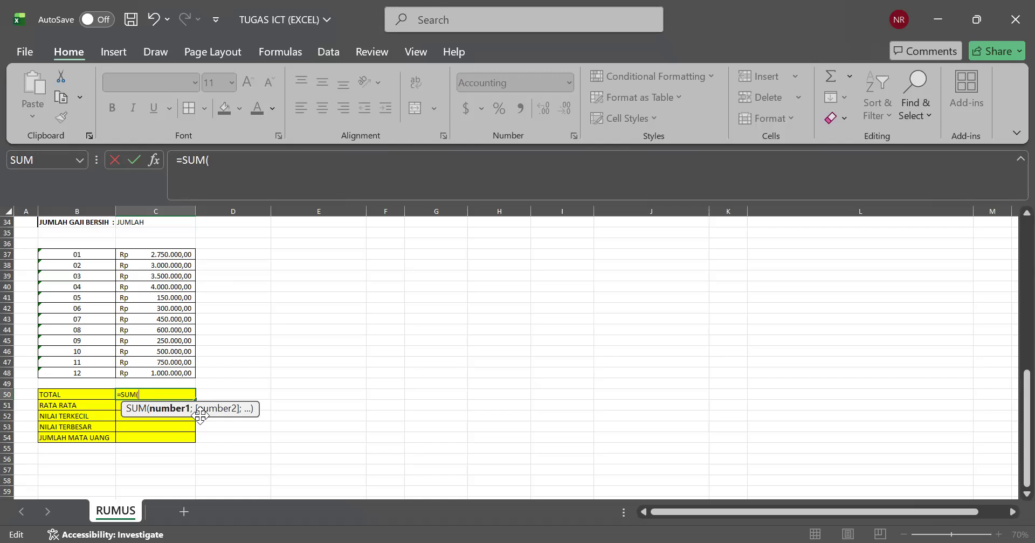
click(167, 255)
shift+click(182, 373)
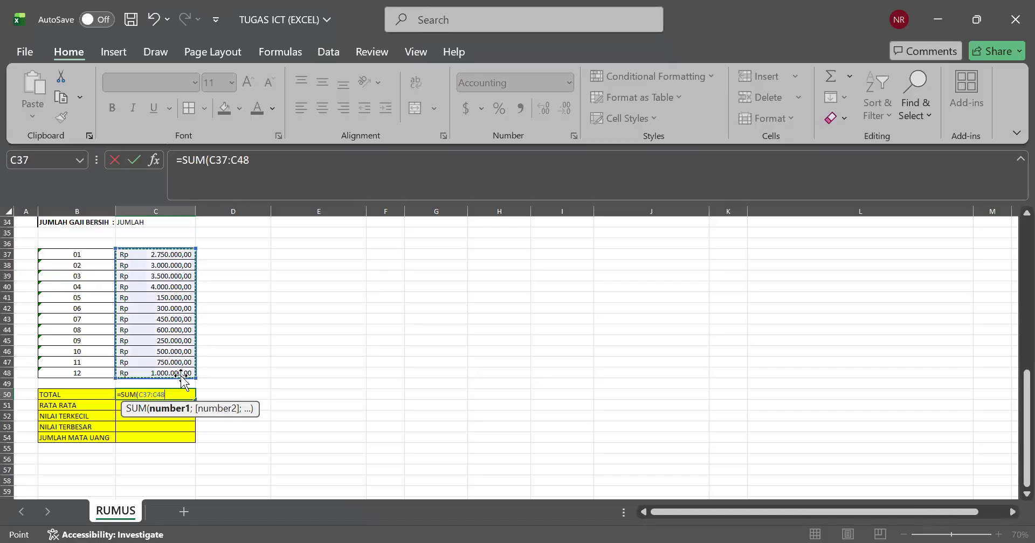
key(Return)
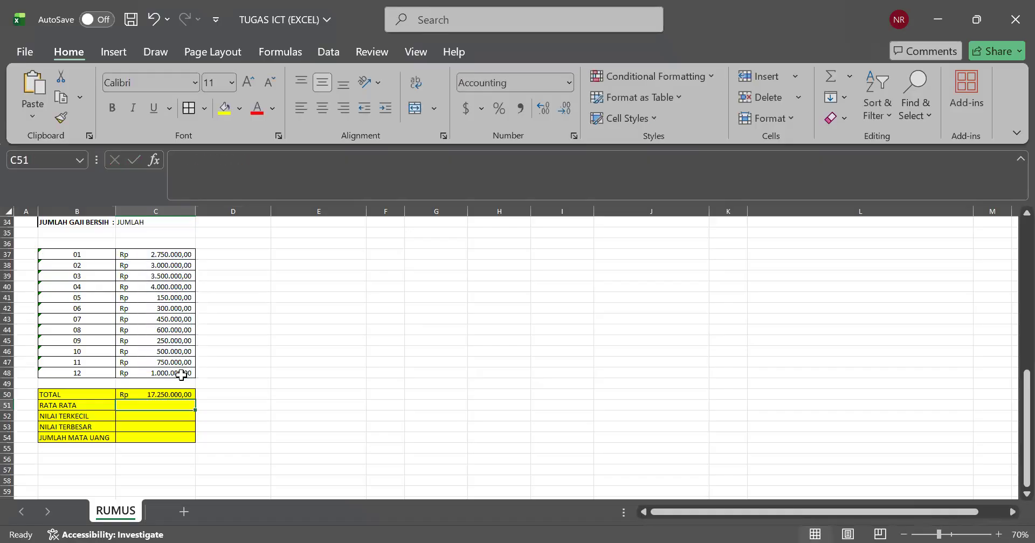
drag(42, 393, 154, 372)
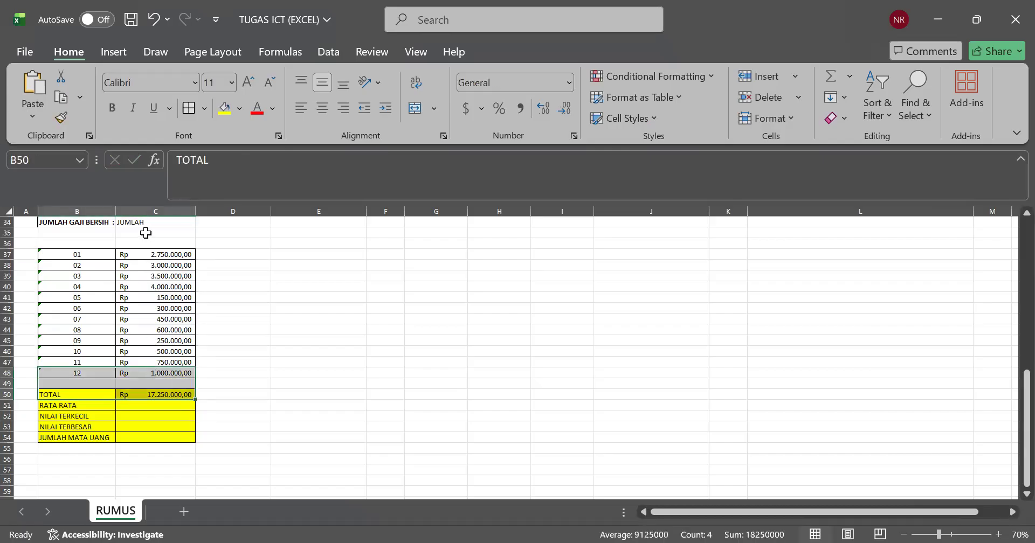
drag(141, 253, 139, 386)
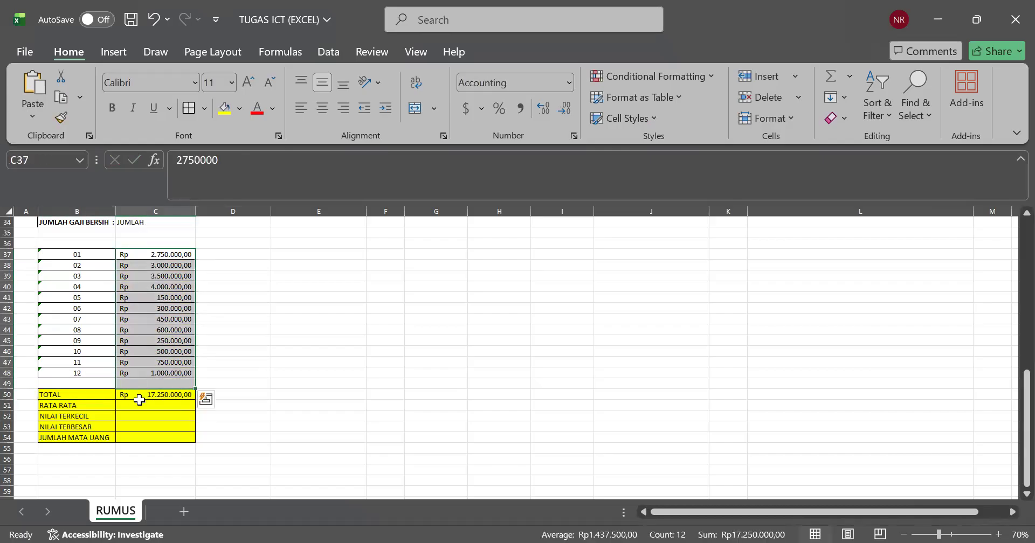
click(141, 415)
Step: Fill the RATA RATA cell C51 with an AVERAGE formula over the amounts in C37:C48
double_click(138, 401)
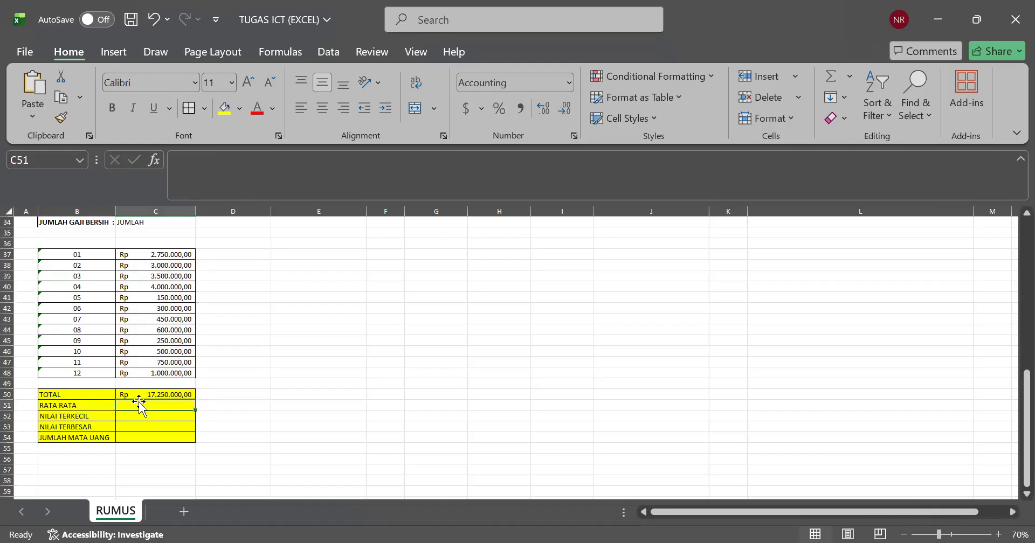
double_click(143, 405)
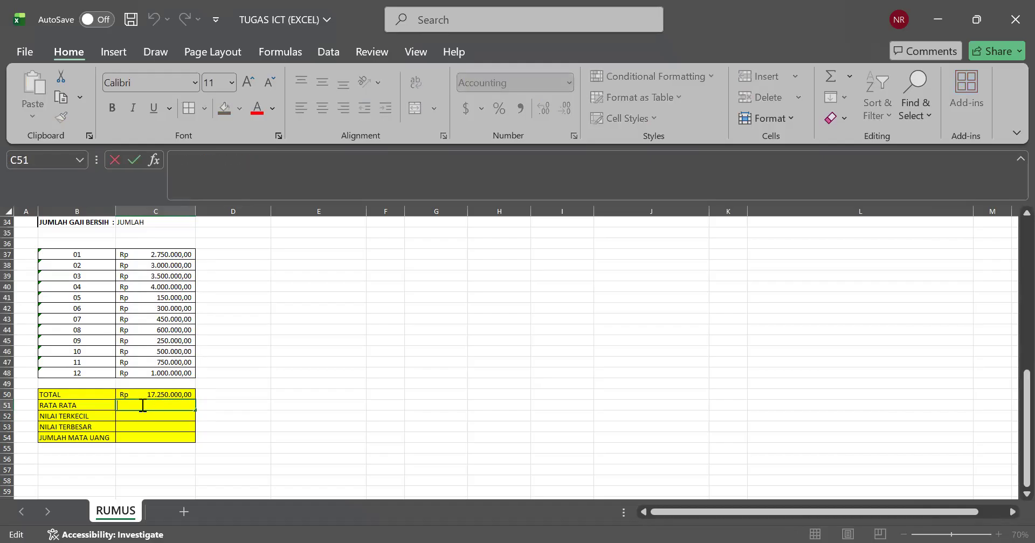
text(=)
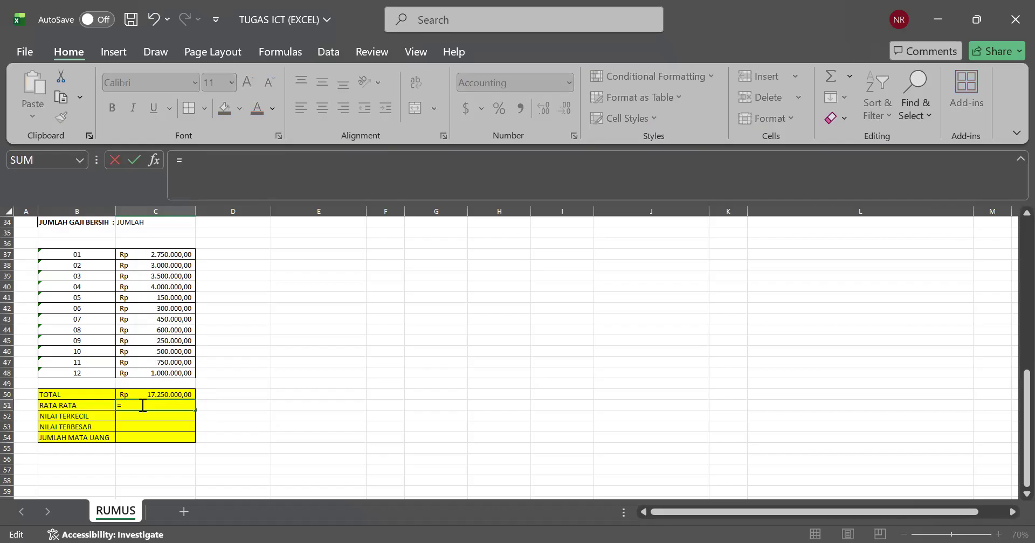
text(AVE)
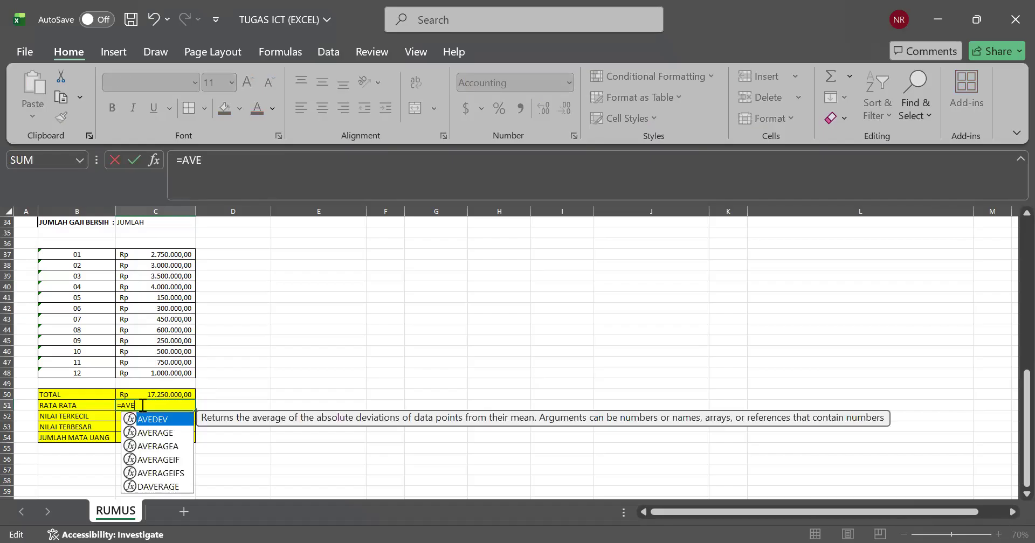
double_click(150, 434)
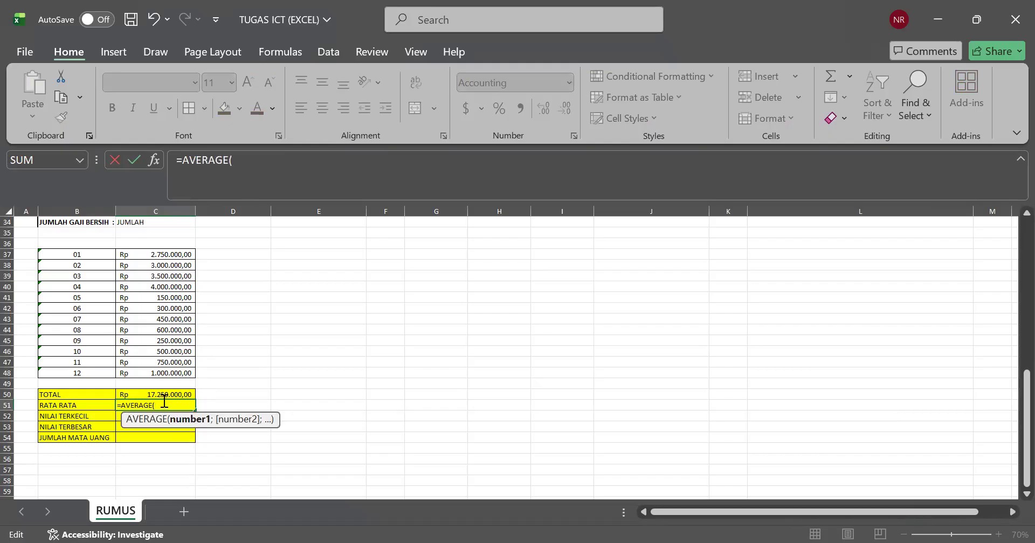
click(134, 256)
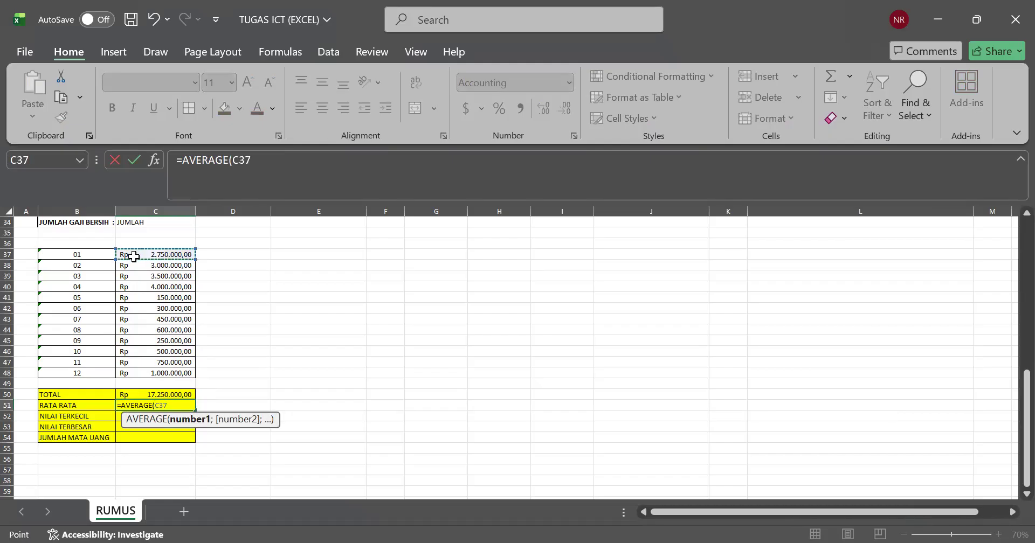
shift+click(142, 368)
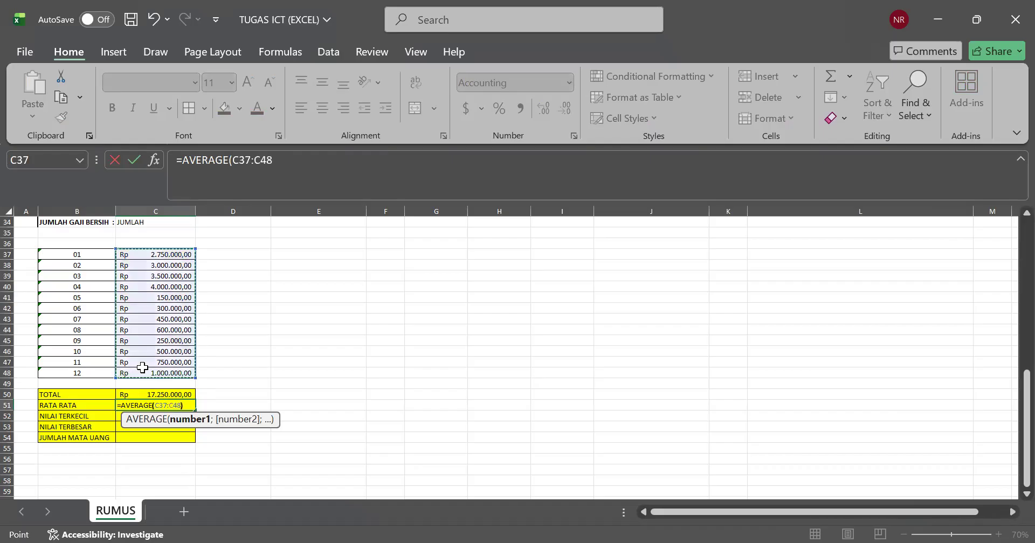
key(Return)
click(136, 435)
click(145, 416)
key(Up)
key(Up)
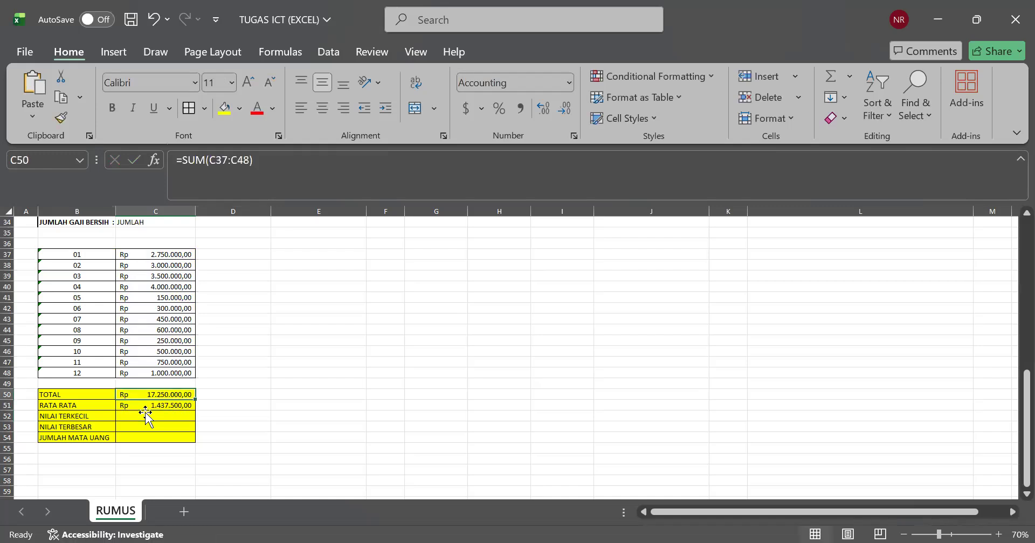
Step: Fill the NILAI TERKECIL cell C52 with a MIN formula over the amounts in C37:C48
click(131, 418)
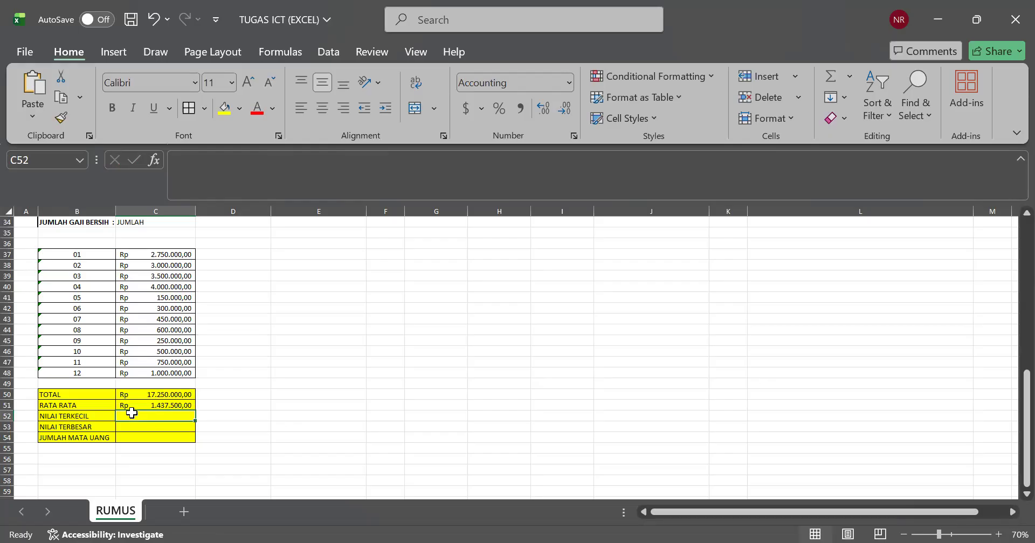
double_click(132, 416)
text(=)
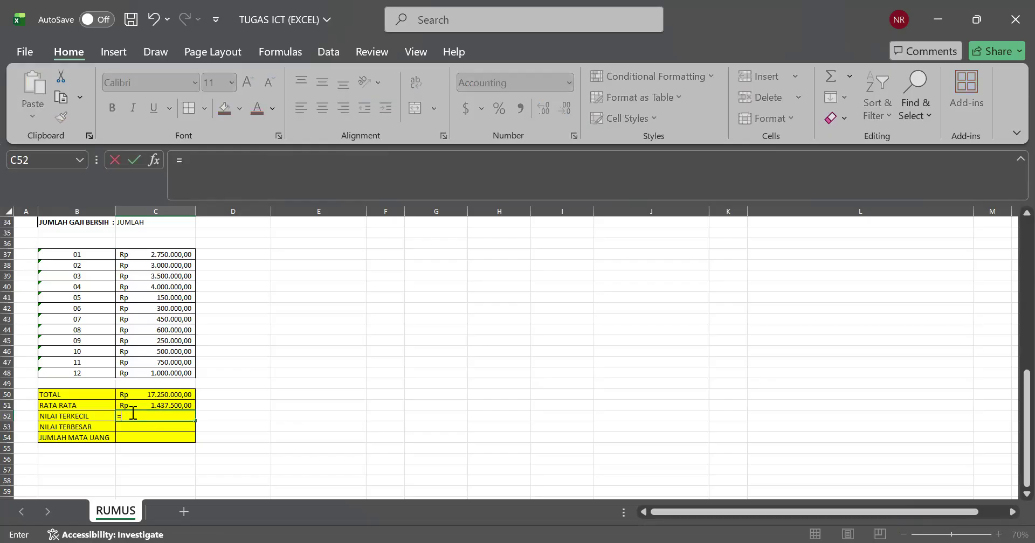
text(MIN)
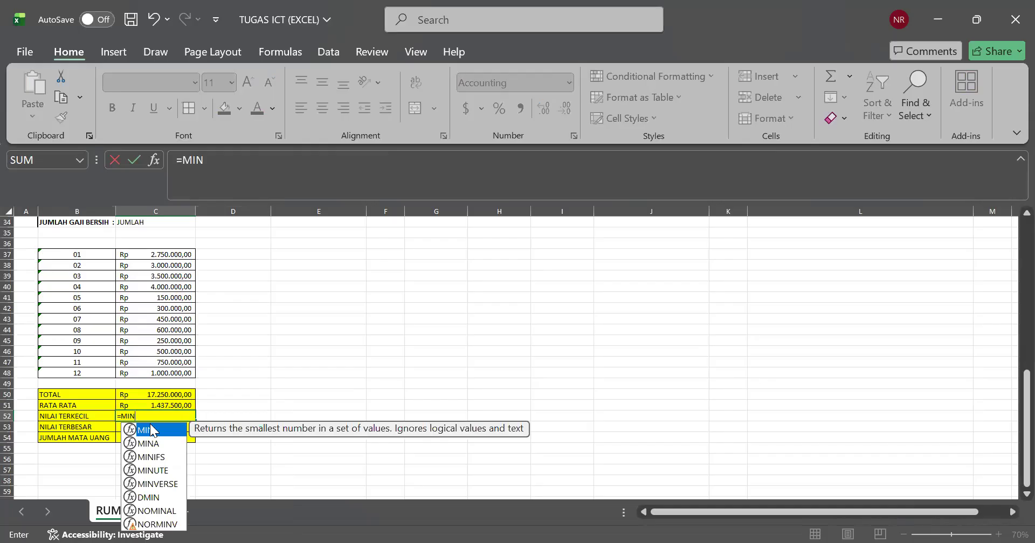
text(()
click(125, 254)
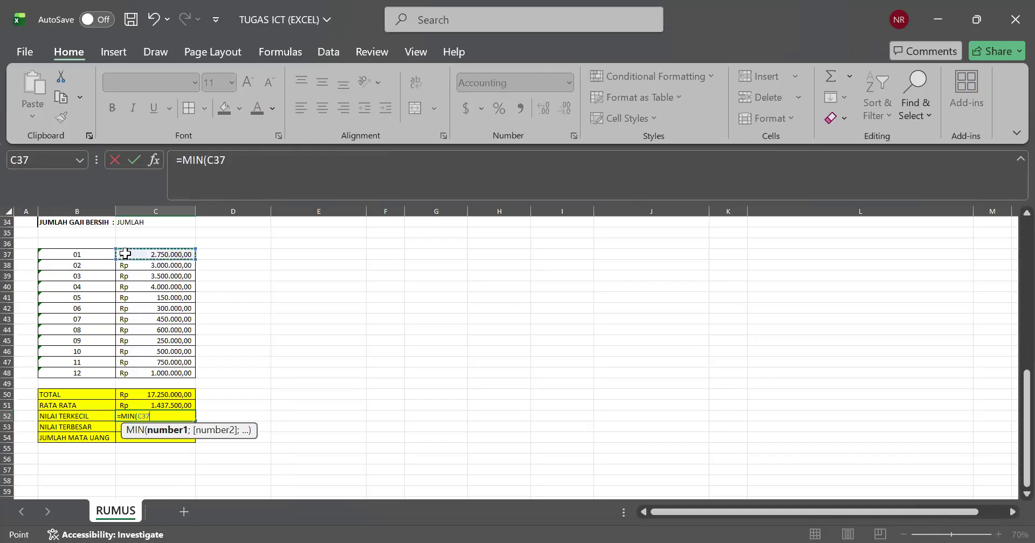
shift+click(146, 372)
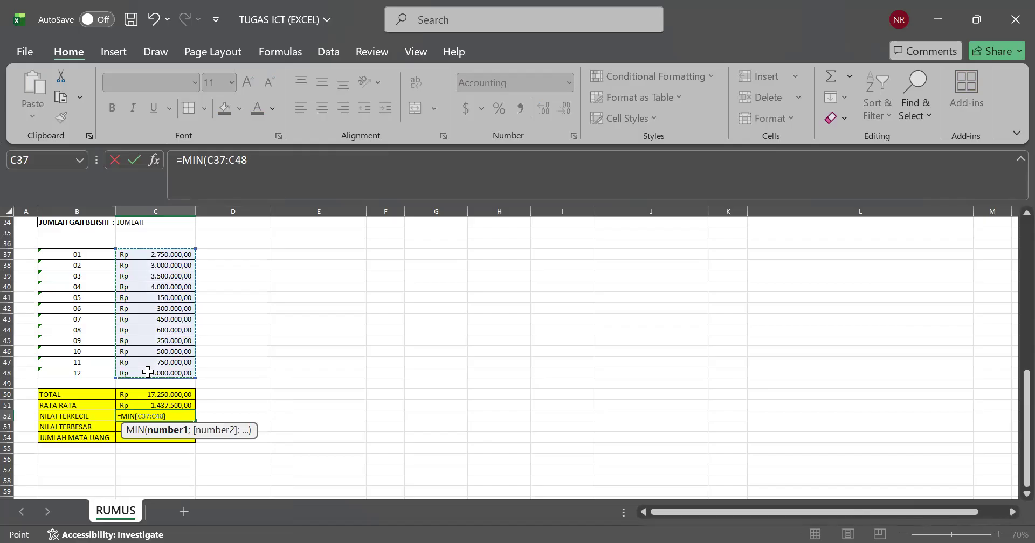
key(Return)
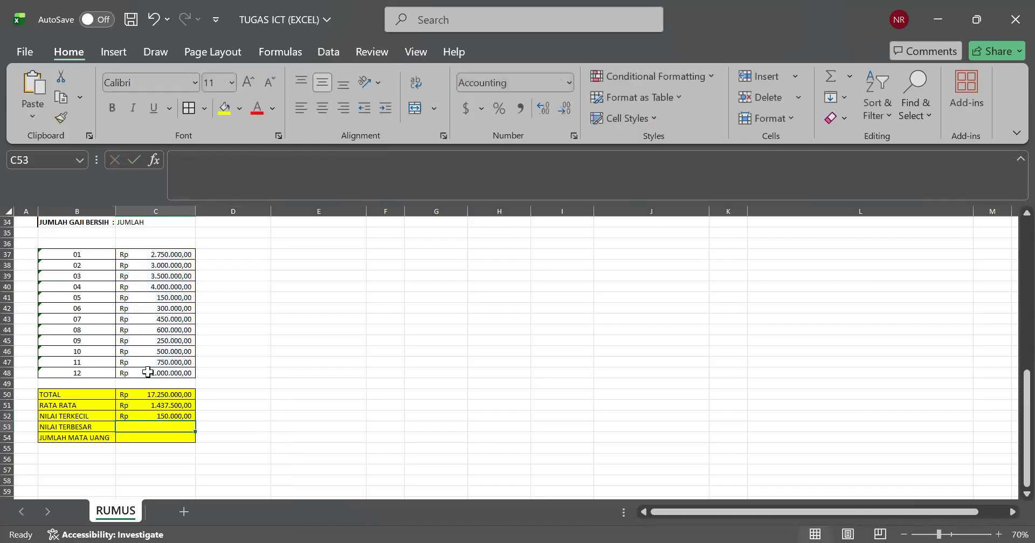
Step: Fill the NILAI TERBESAR cell C53 with a MAX formula over the amounts in C37:C48
click(102, 407)
drag(102, 264, 136, 372)
click(144, 299)
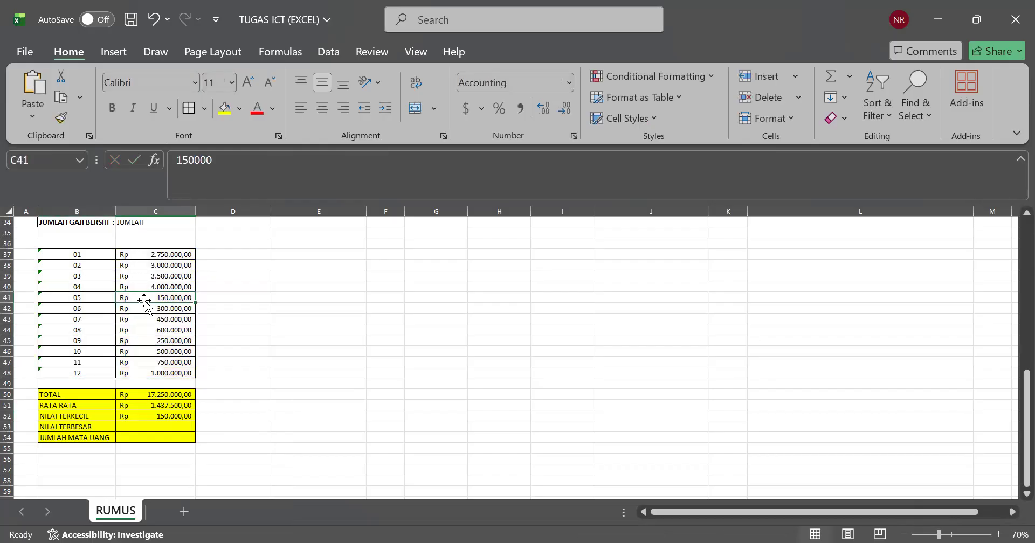
click(125, 426)
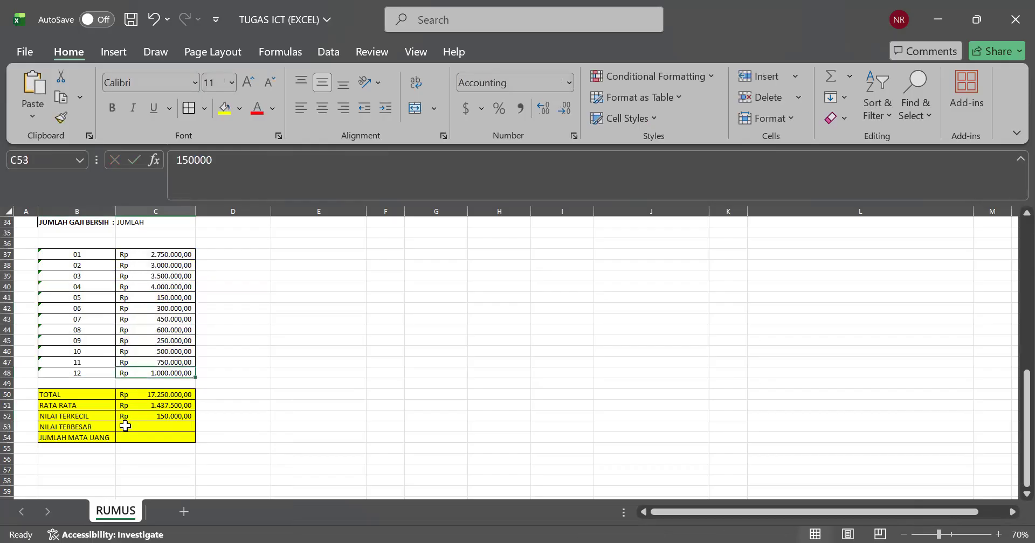
double_click(126, 426)
text(MA)
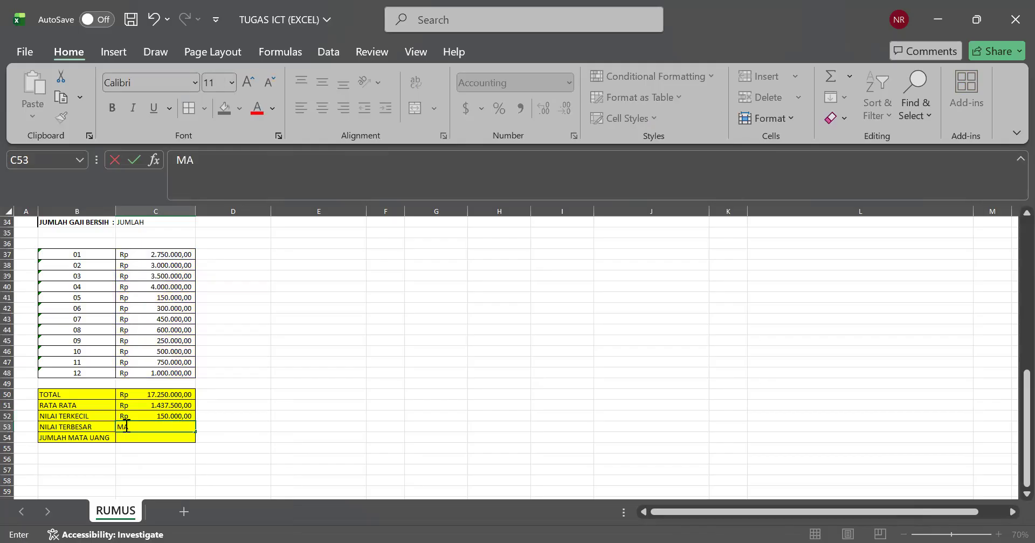
key(BackSpace)
key(BackSpace)
text(=)
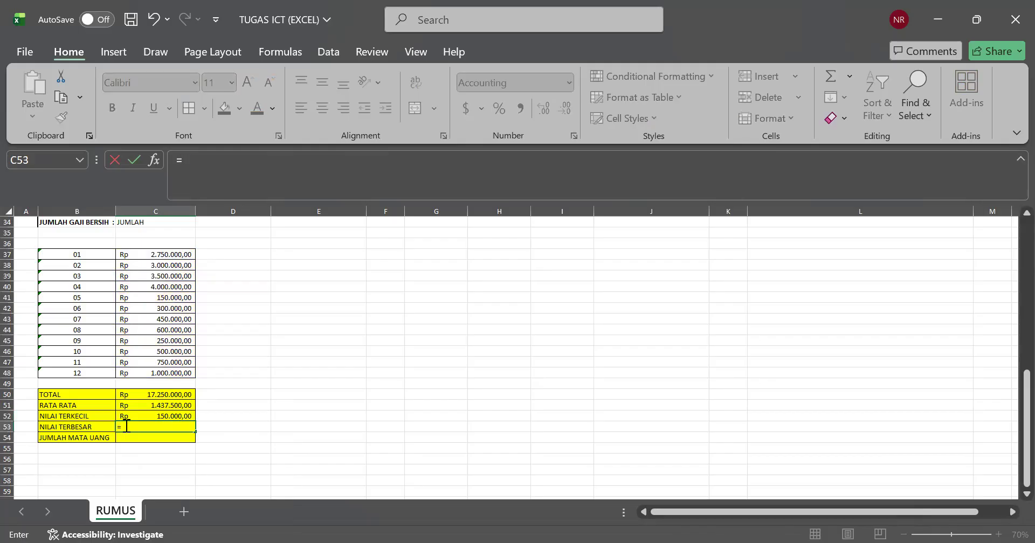
text(MAX()
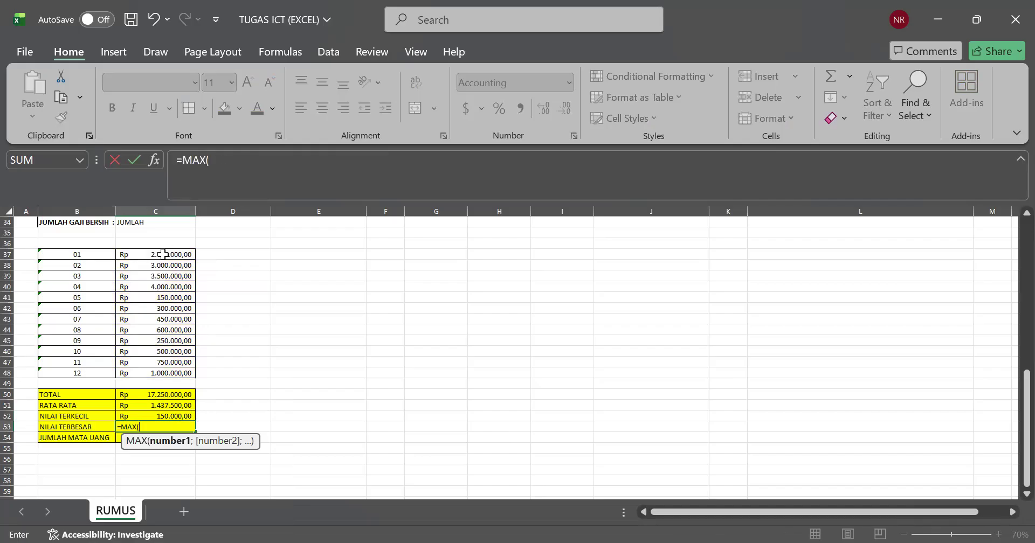
drag(165, 253, 164, 267)
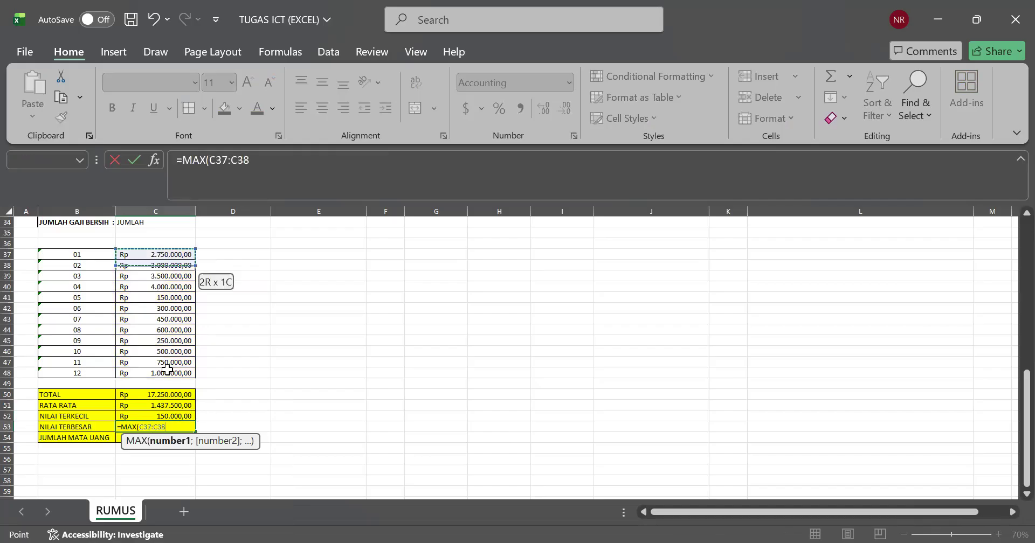
drag(166, 369, 166, 369)
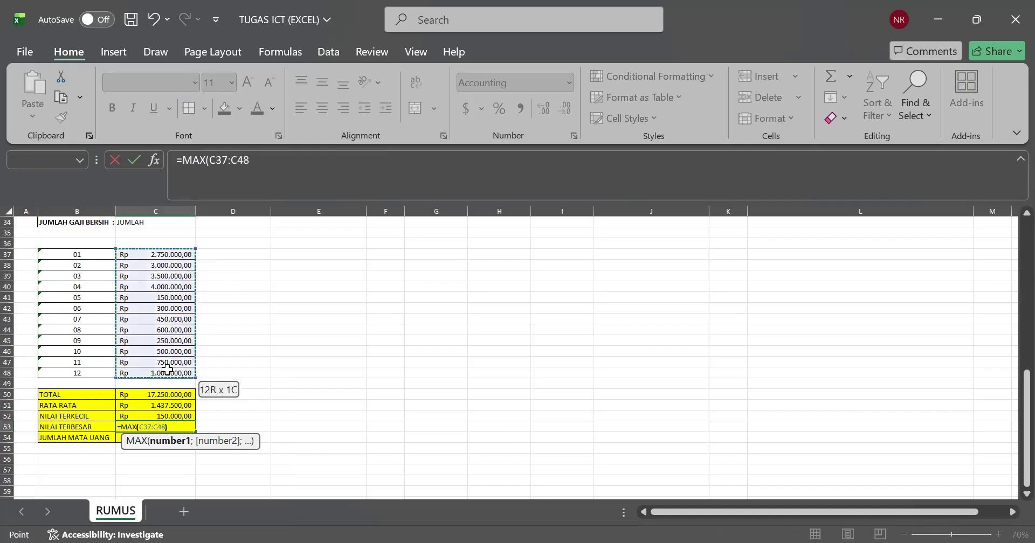
key(Return)
Step: Compare the NILAI TERBESAR result with the listed amounts and examine the numbered entries in rows 37 to 48
click(78, 429)
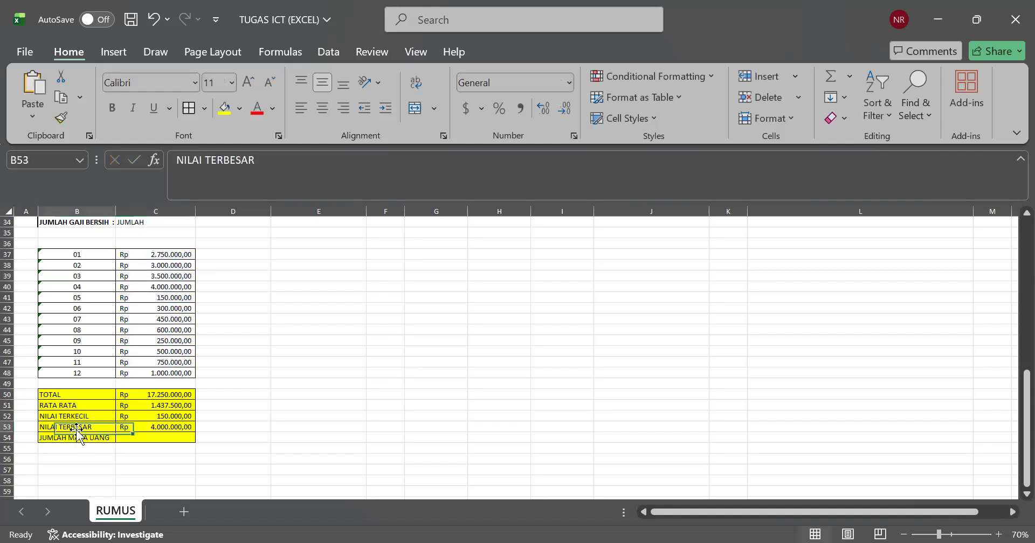
click(164, 266)
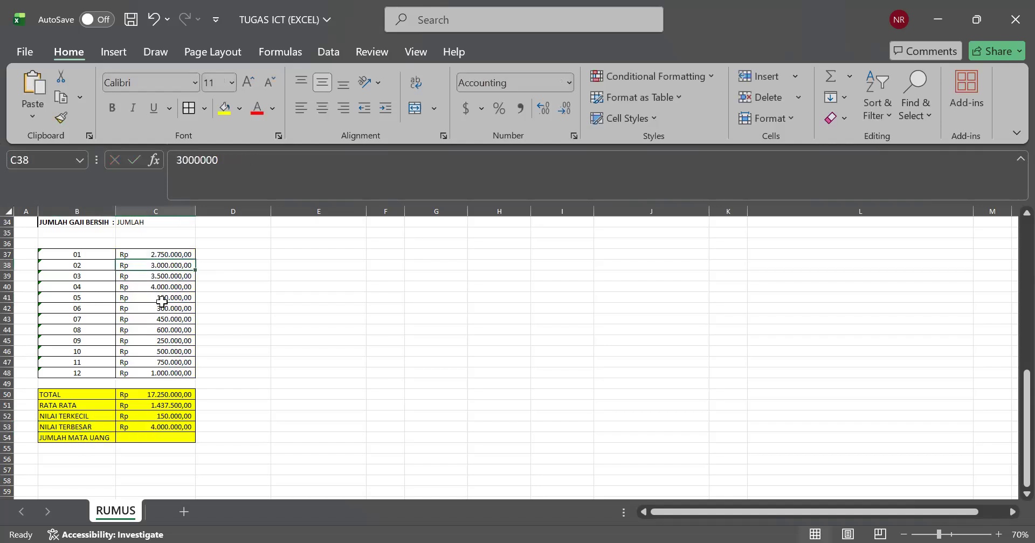
click(160, 286)
click(161, 309)
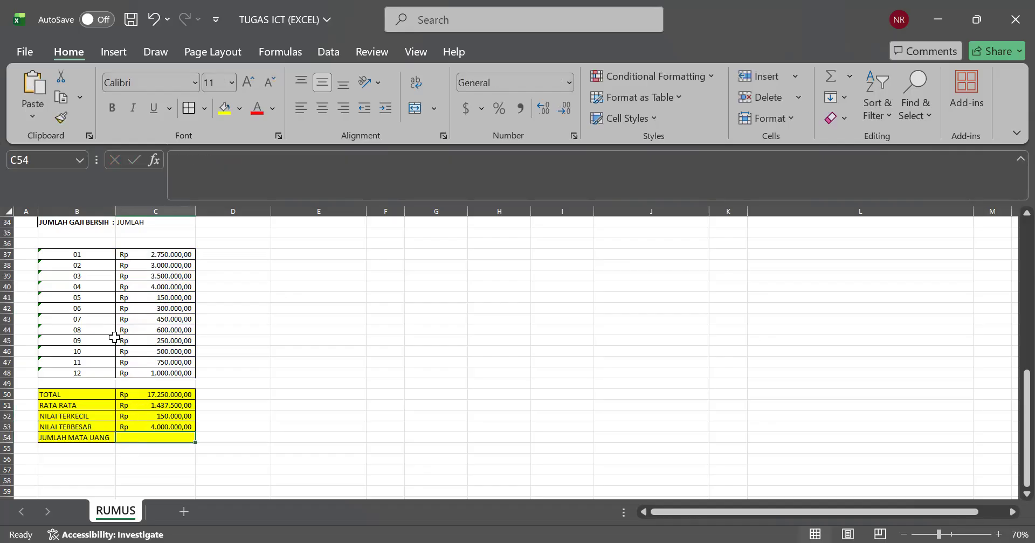
drag(99, 257, 147, 372)
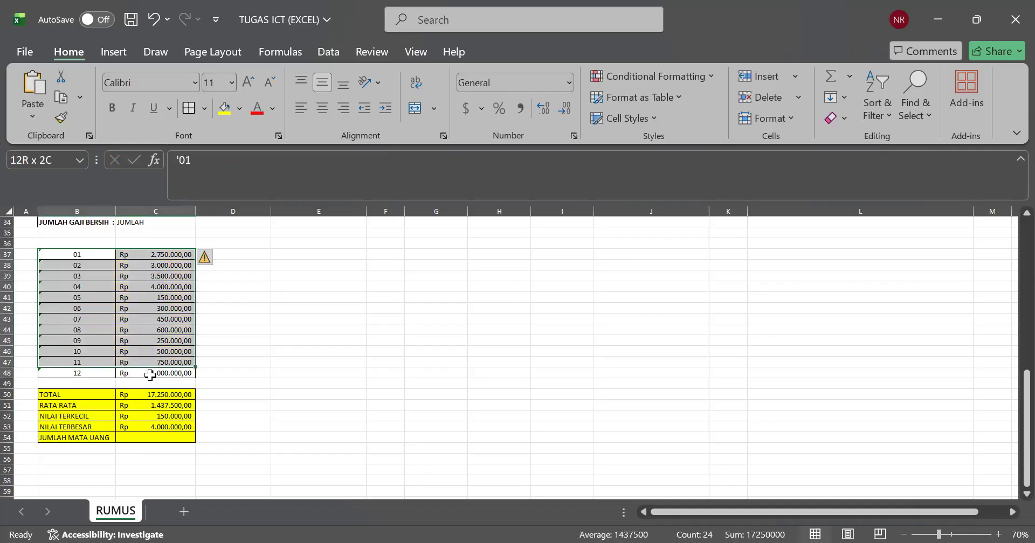
click(86, 373)
drag(110, 255, 171, 370)
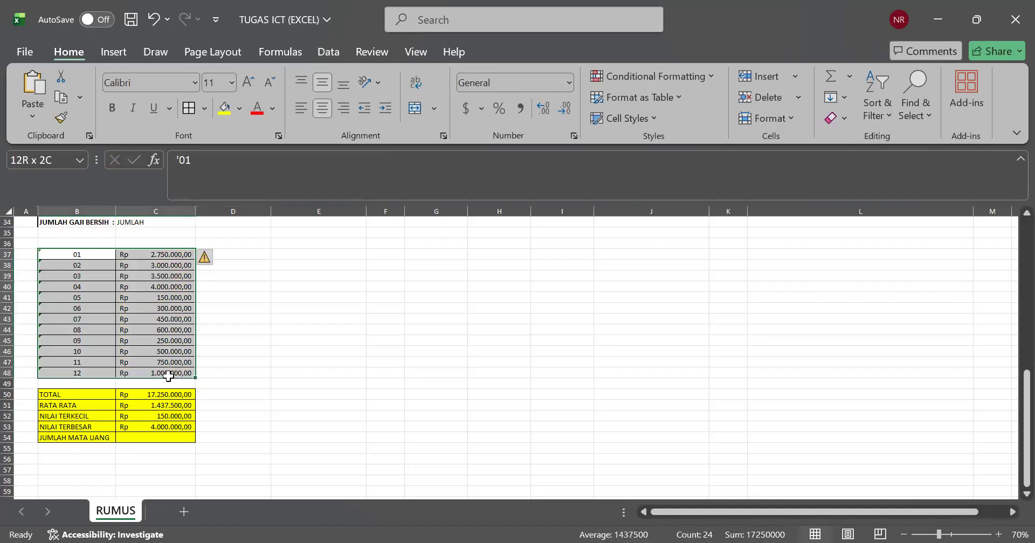
click(96, 323)
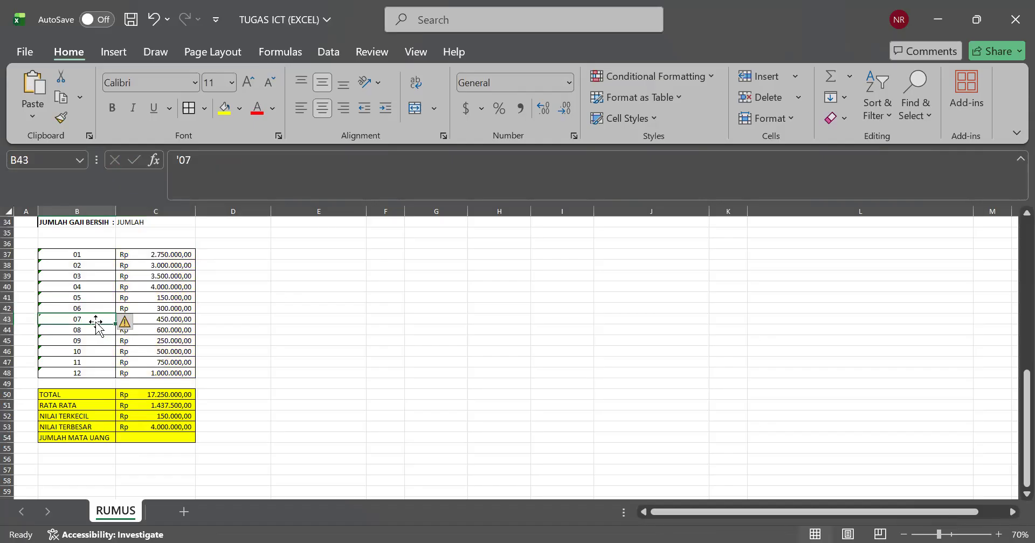
click(85, 372)
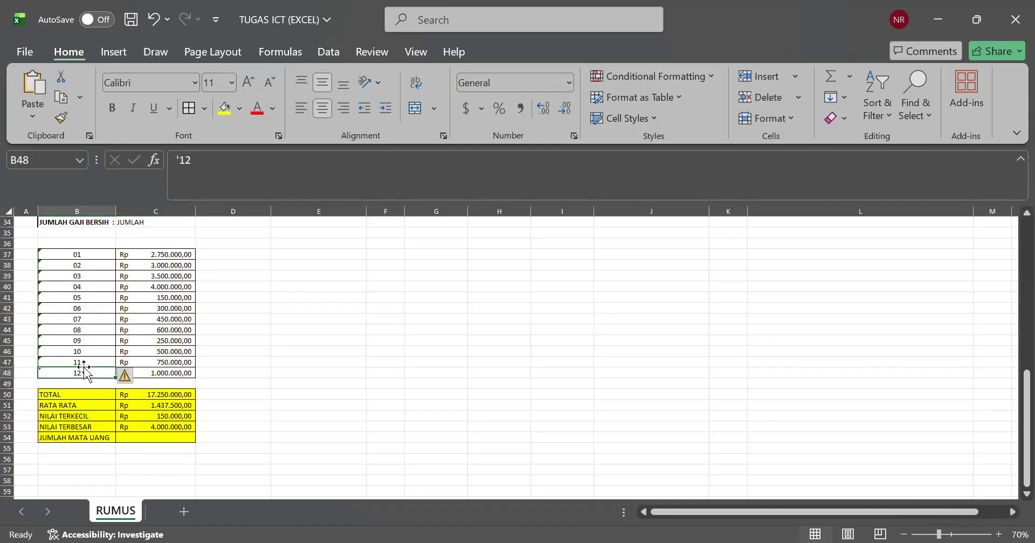
click(80, 285)
drag(80, 256, 80, 372)
key(Delete)
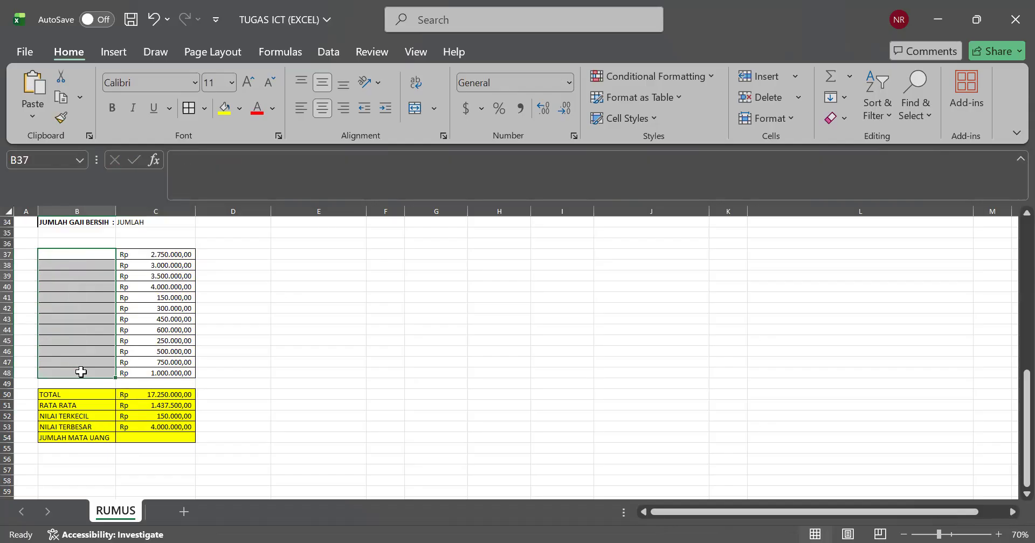
key(ctrl+z)
Step: Clear the row numbers in B38:B48, keeping only 01 in B37
click(77, 321)
drag(74, 267, 75, 372)
key(Delete)
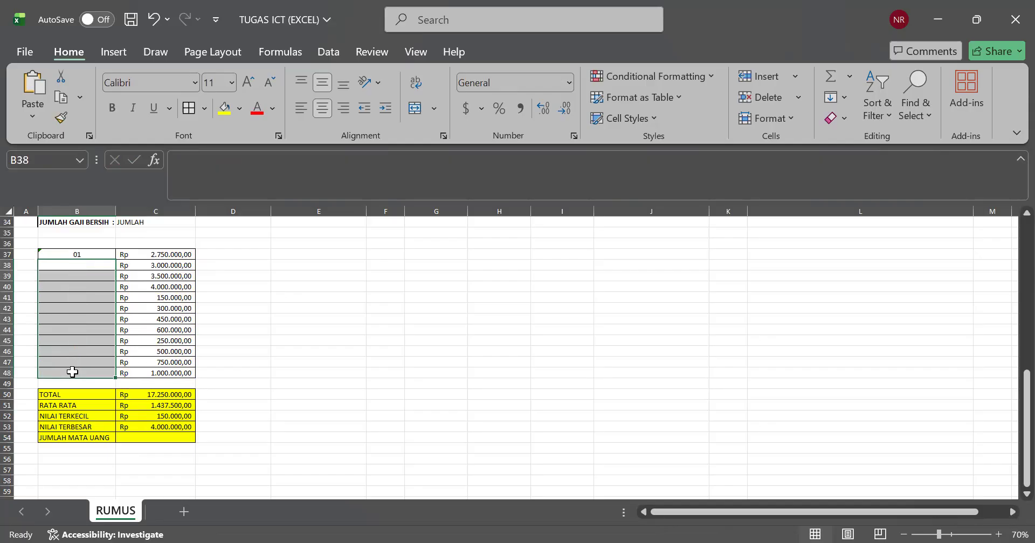
click(237, 365)
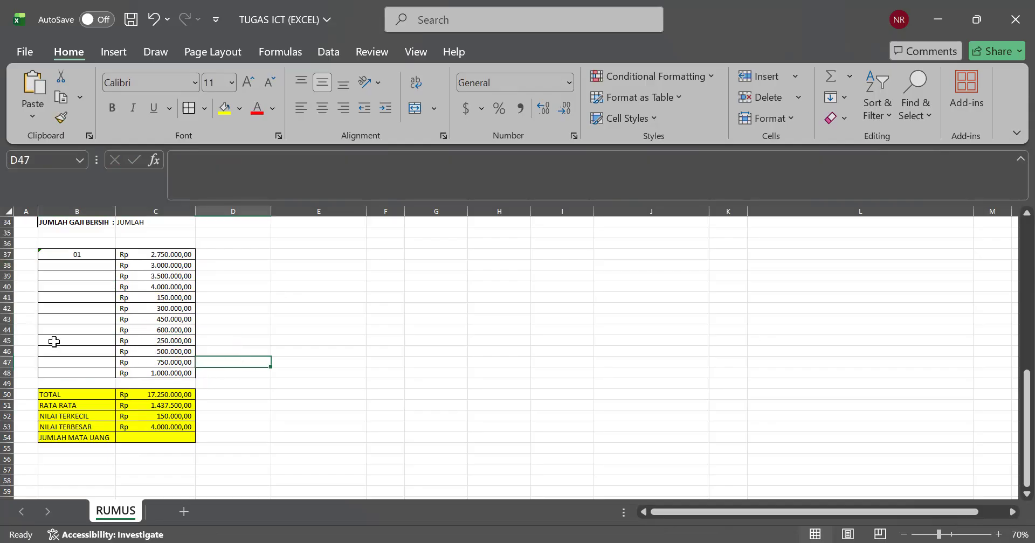
click(60, 269)
click(71, 305)
click(56, 352)
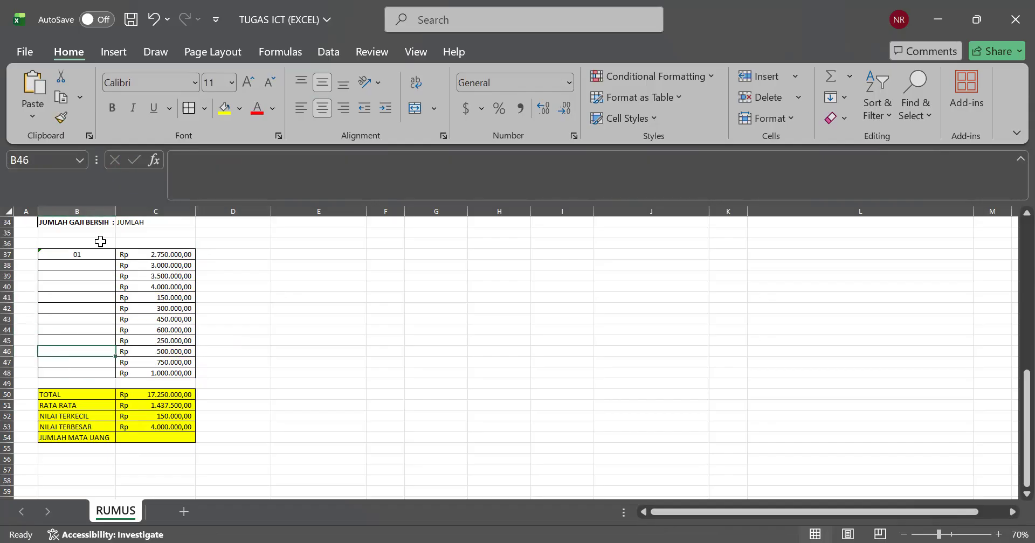
click(75, 371)
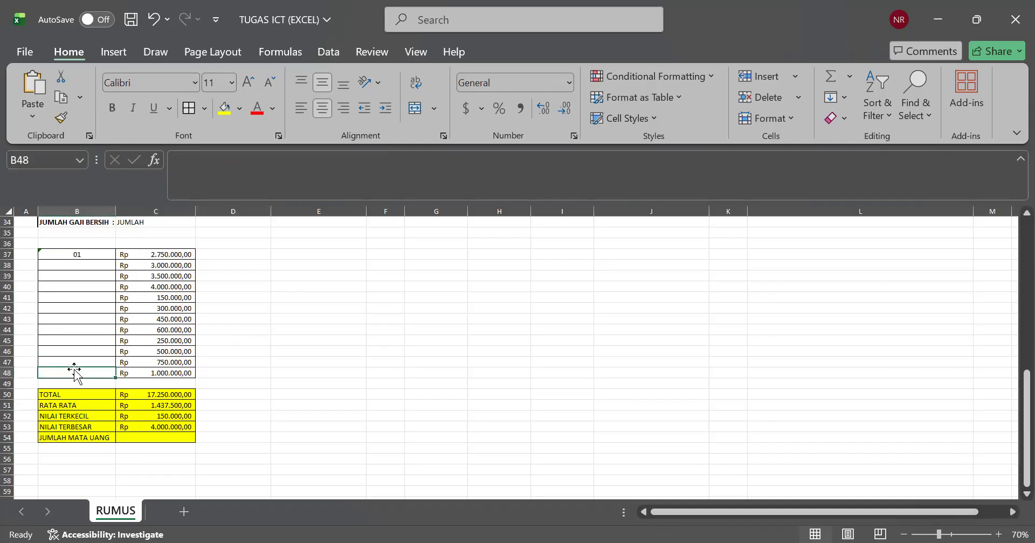
Step: Fill the JUMLAH MATA UANG cell C54 with a COUNT formula over the amounts in C37:C48
click(132, 428)
click(132, 437)
double_click(133, 438)
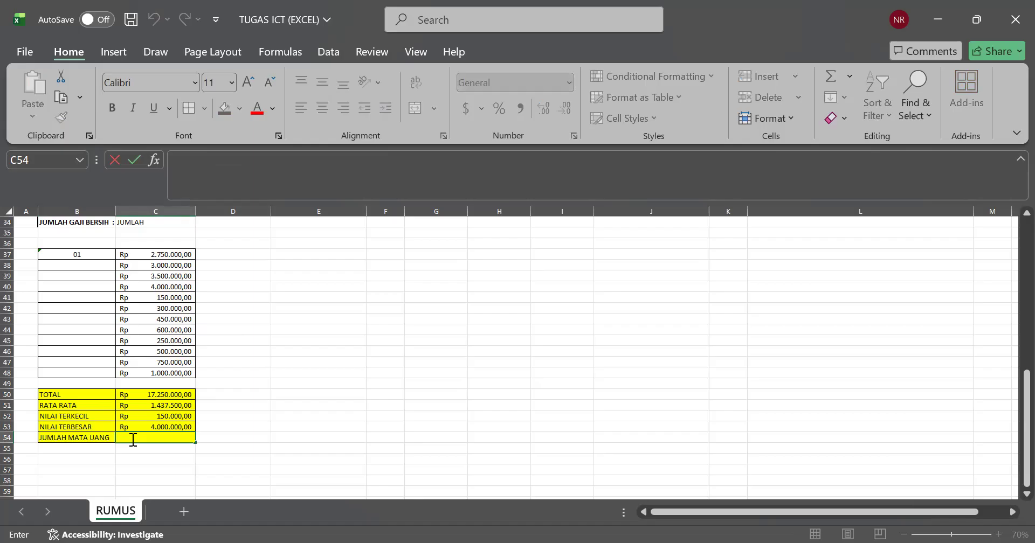
text(=)
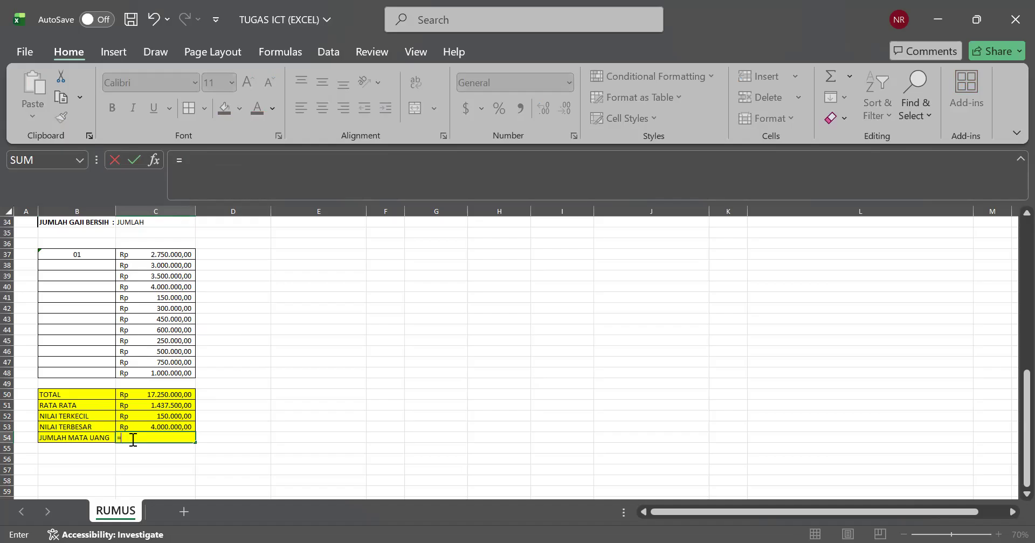
click(121, 481)
key(BackSpace)
key(BackSpace)
text(OUNT)
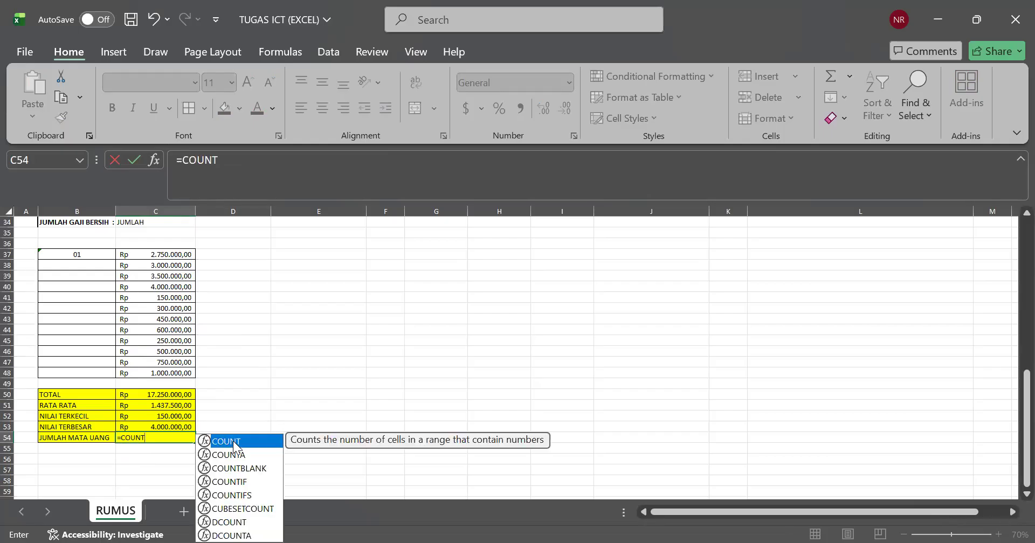
text(()
drag(172, 252, 166, 371)
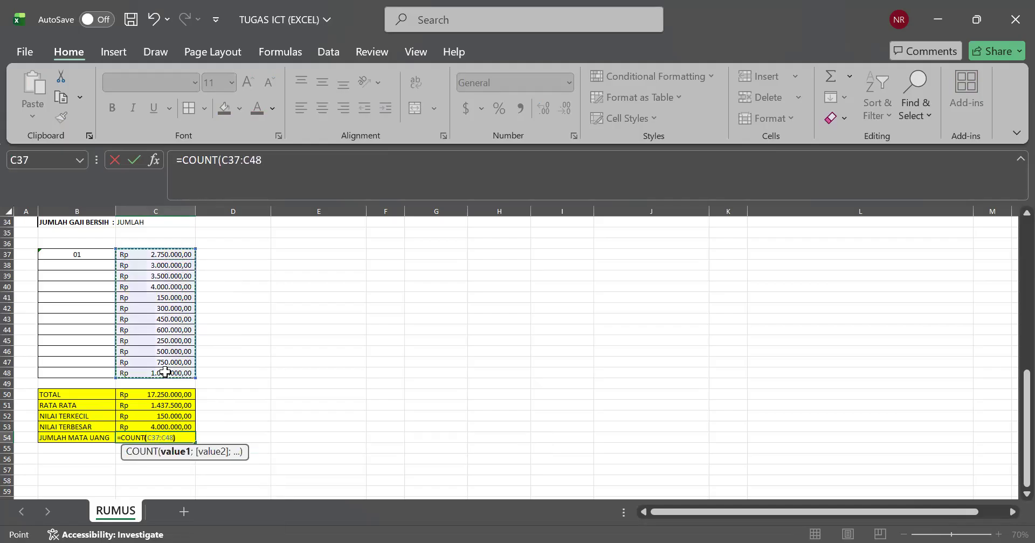
key(Return)
click(264, 416)
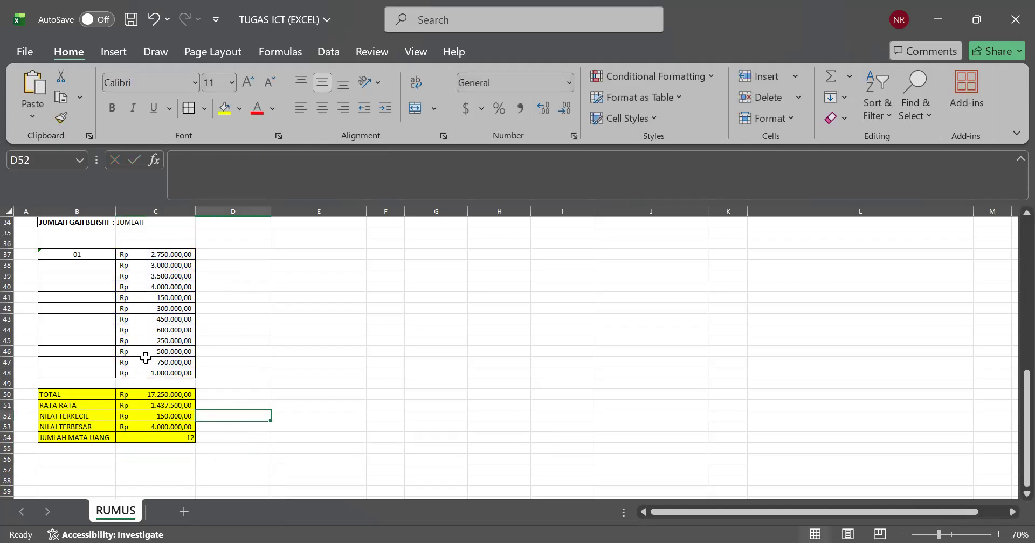
Step: Fill the number series from 01 in B37 down to 12 in B48
click(165, 436)
drag(143, 257, 155, 372)
click(76, 360)
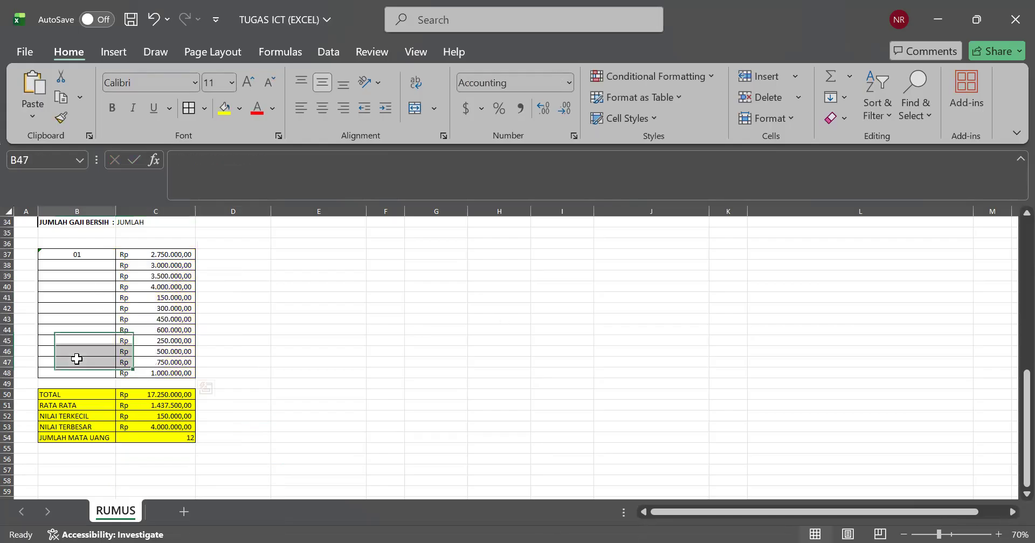
click(74, 266)
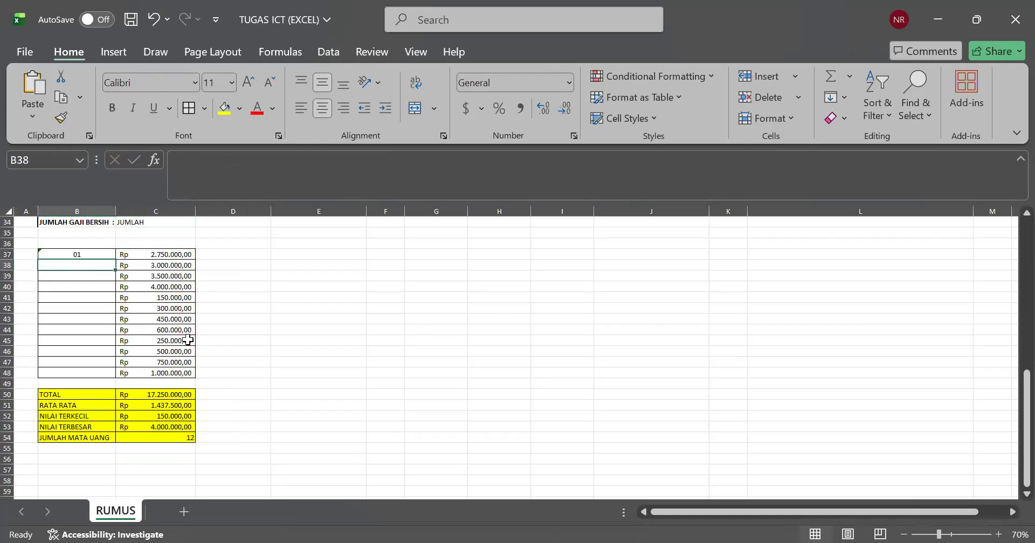
click(97, 297)
click(97, 254)
click(99, 286)
click(100, 255)
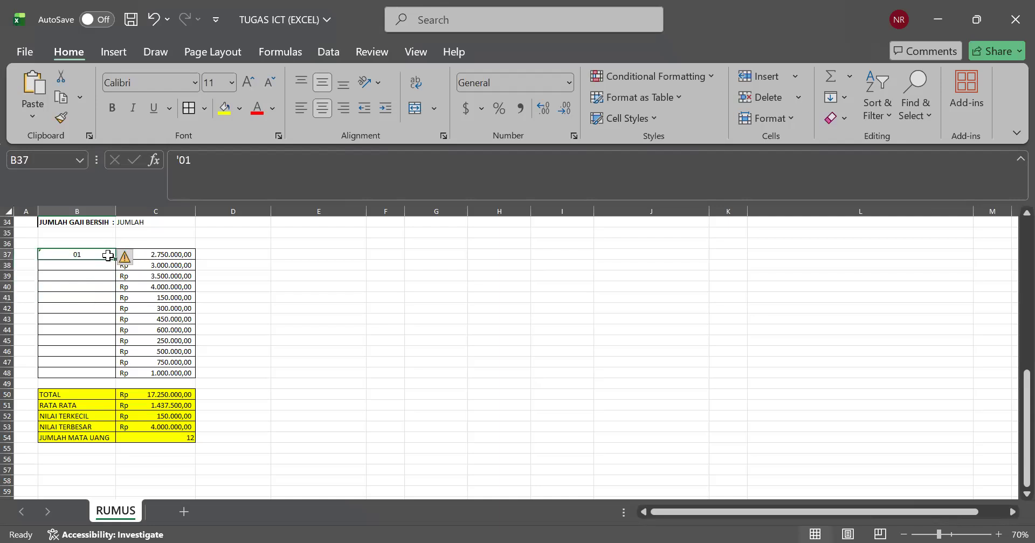
drag(116, 261, 106, 373)
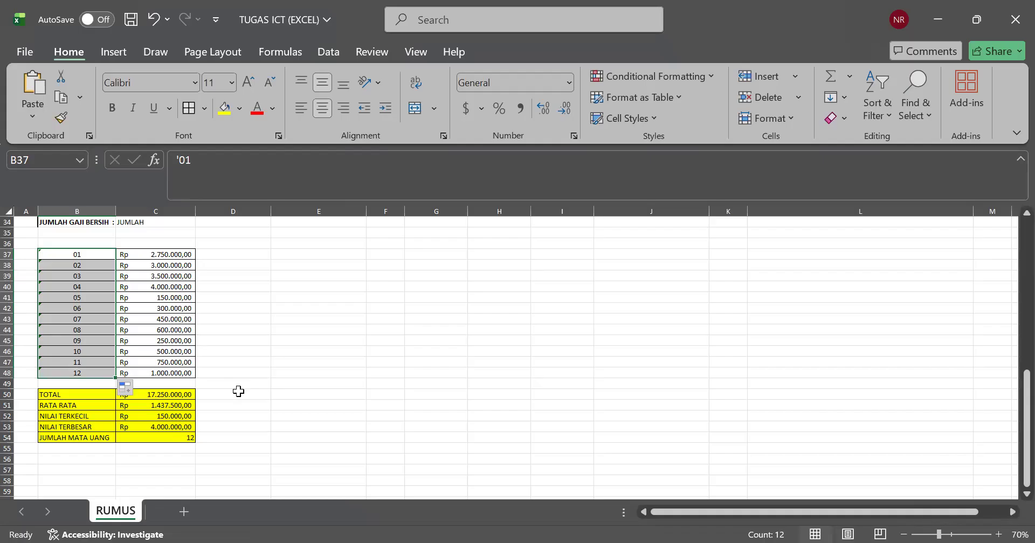
click(350, 407)
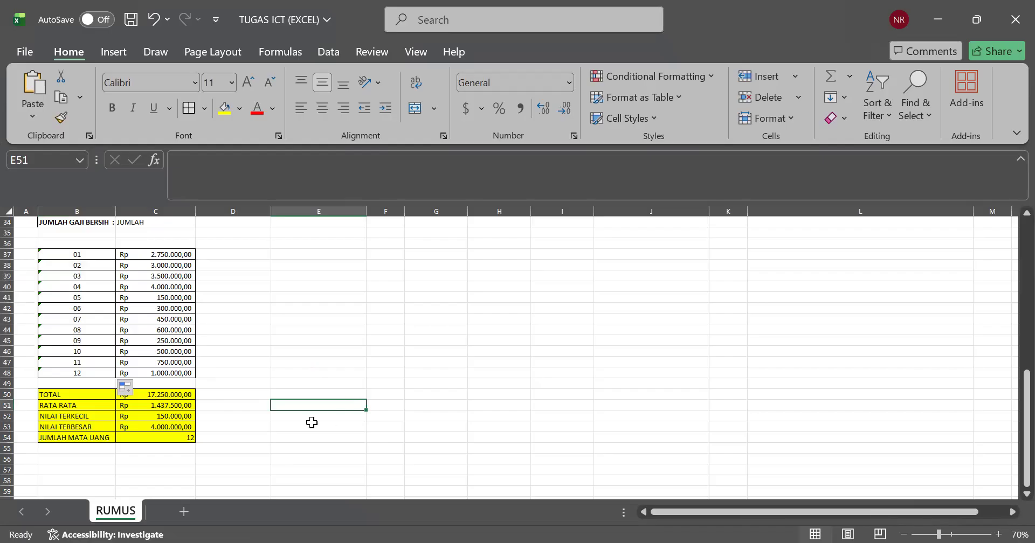
Step: Examine the COUNT formula in C54 and review the numbered amounts together with the yellow summary table
click(100, 371)
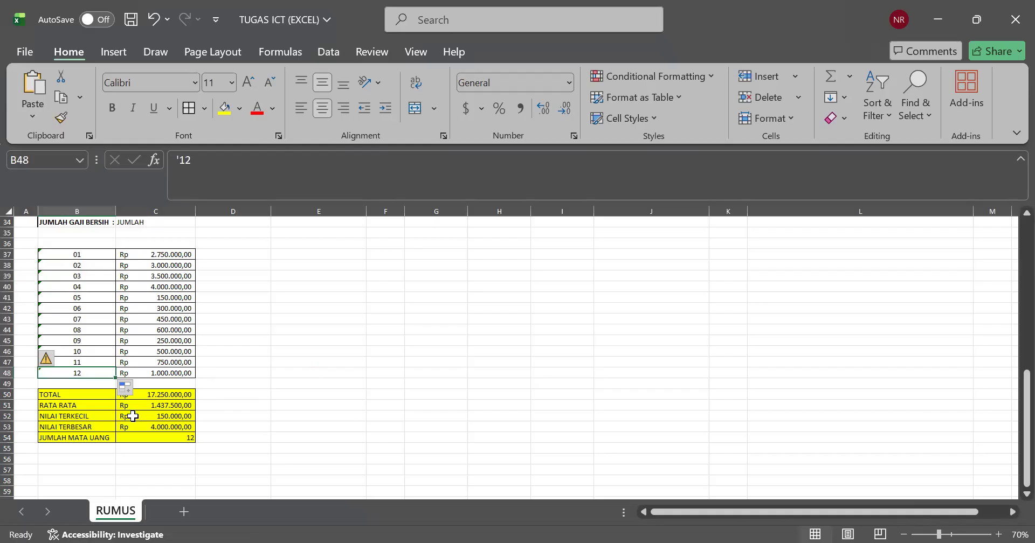
double_click(141, 438)
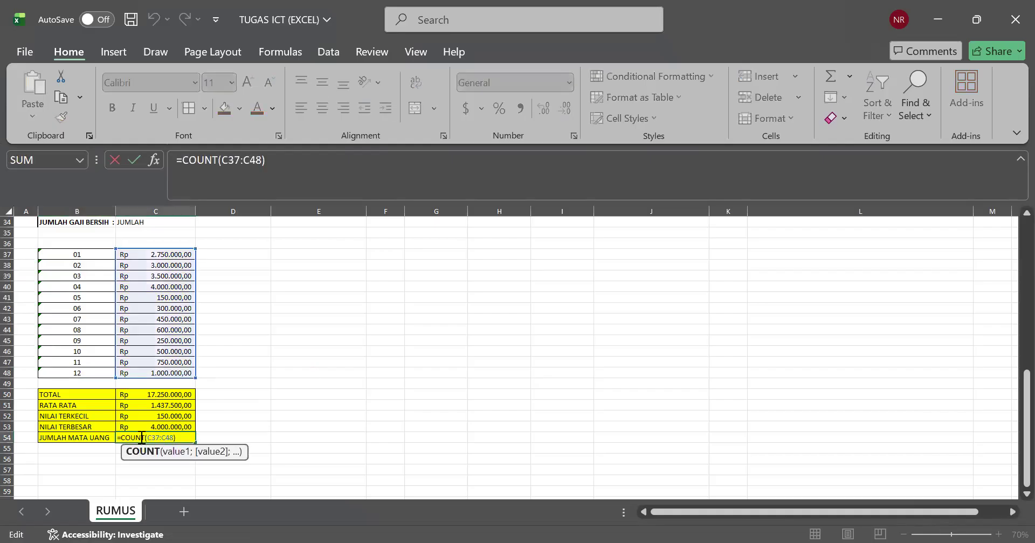
key(Return)
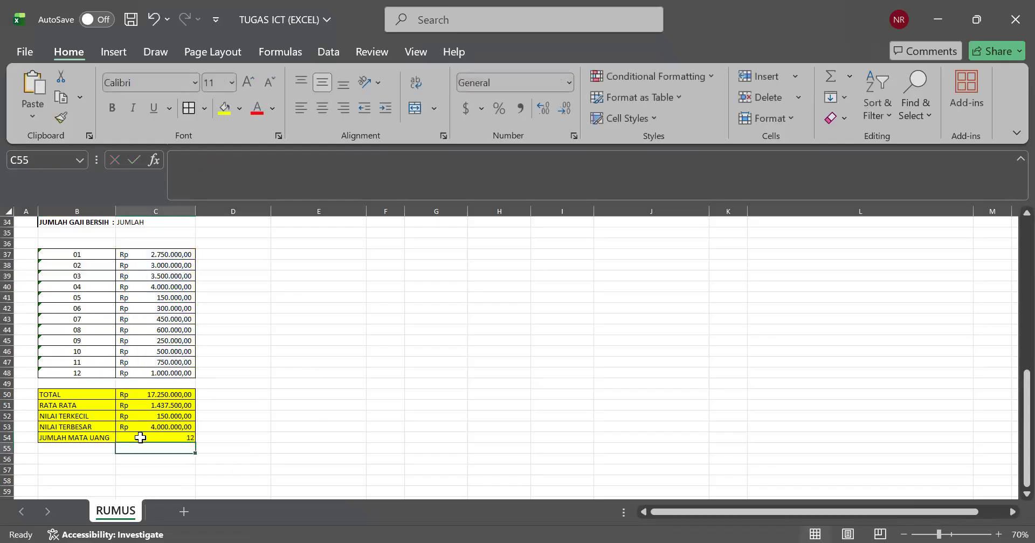
click(353, 445)
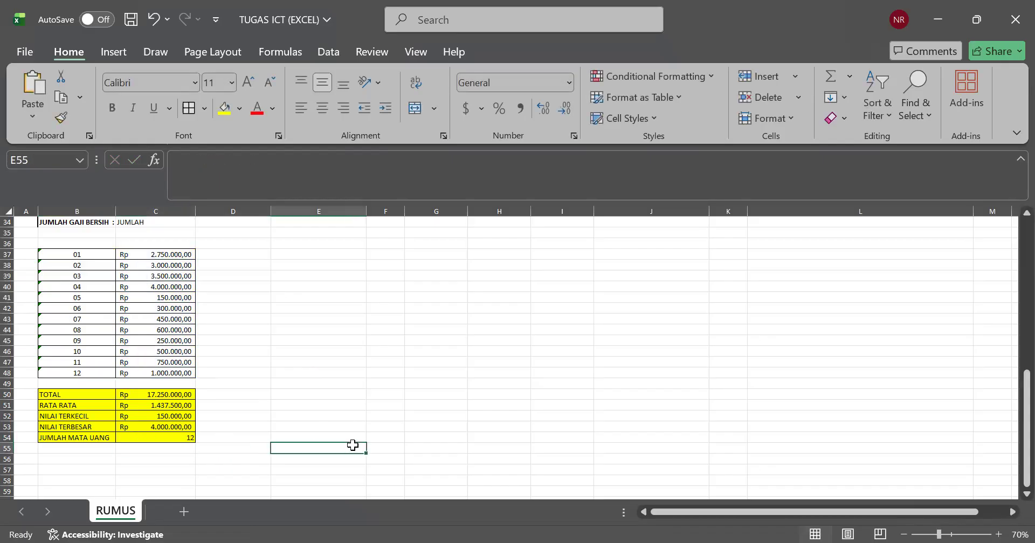
click(173, 418)
click(129, 362)
click(96, 252)
drag(96, 252, 150, 428)
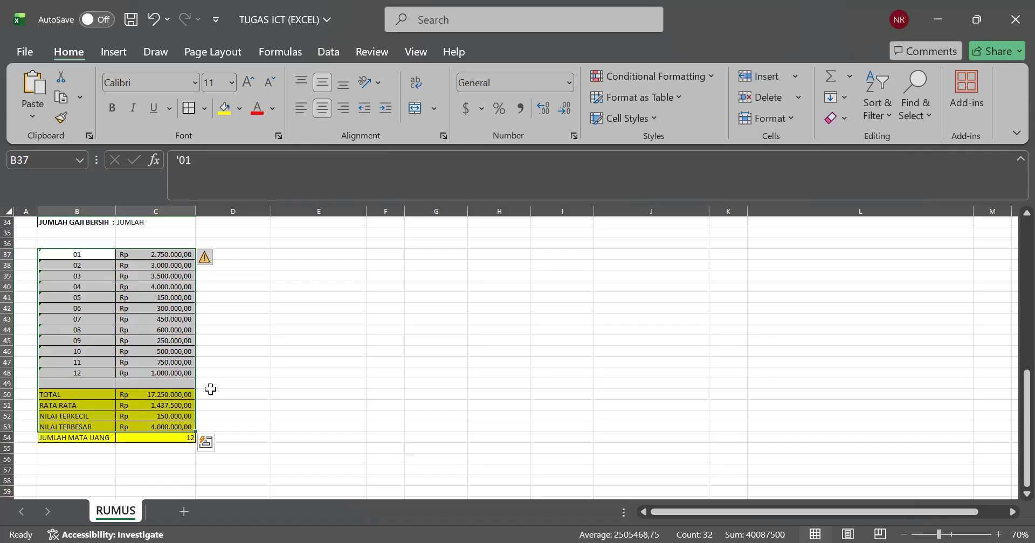
click(101, 436)
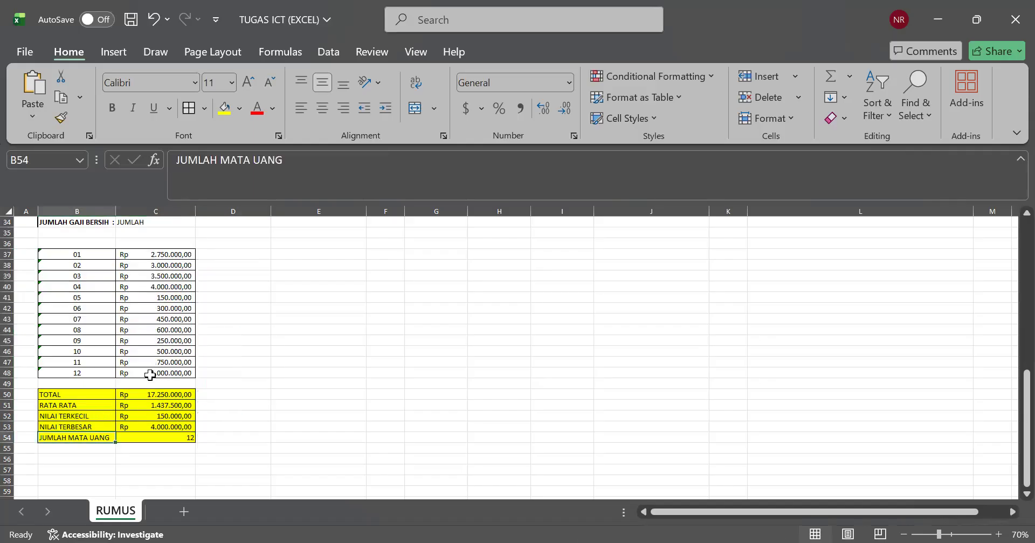
Step: Review the numbered amounts with the yellow summary table, and the title and employee rows of the DAFTAR GAJI KARYAWAN DAN DOSEN table
scroll(150, 376, up, 3)
scroll(150, 375, down, 2)
click(132, 405)
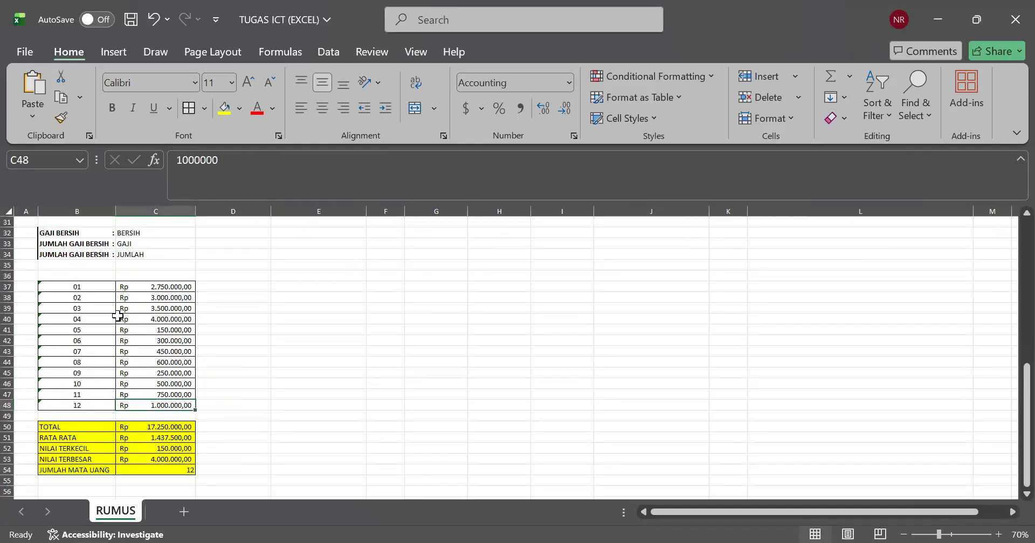
drag(99, 286, 132, 463)
click(280, 416)
scroll(286, 418, up, 5)
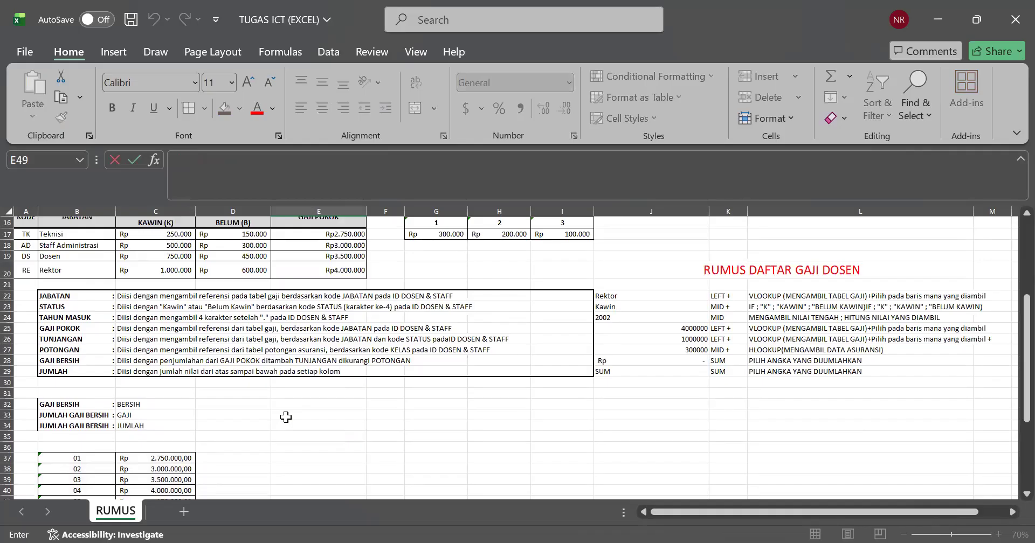
scroll(286, 418, up, 4)
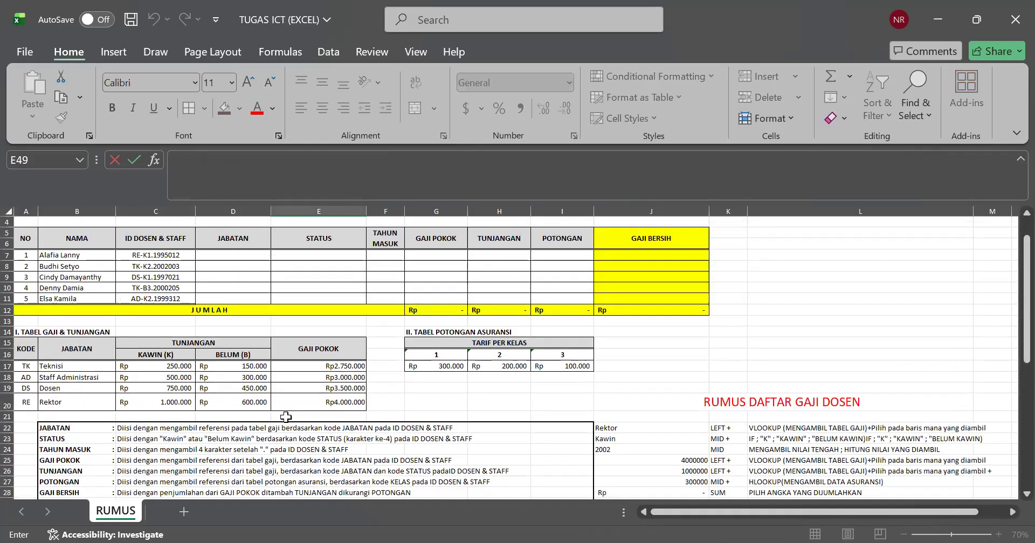
scroll(286, 417, up, 1)
click(353, 290)
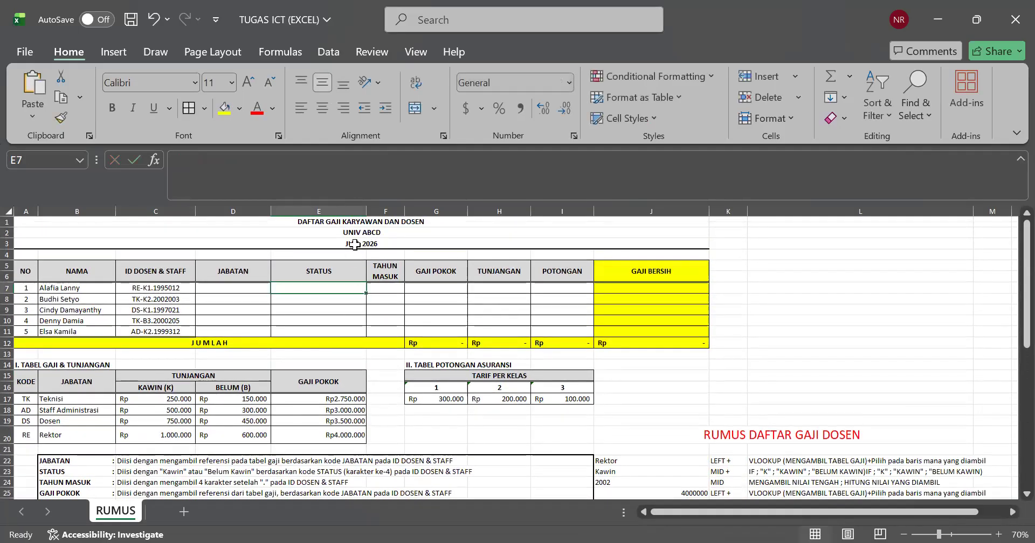
click(354, 235)
click(362, 222)
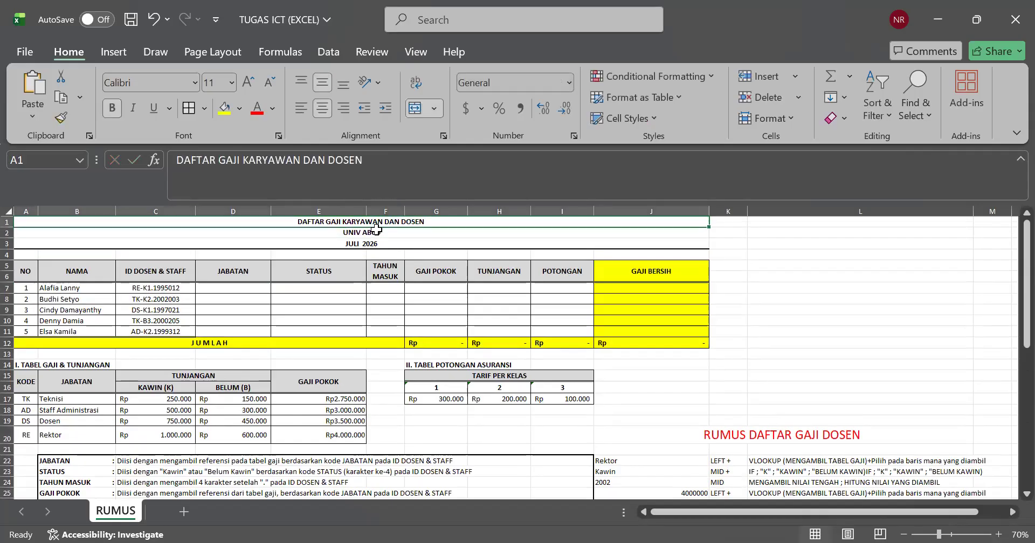
double_click(429, 224)
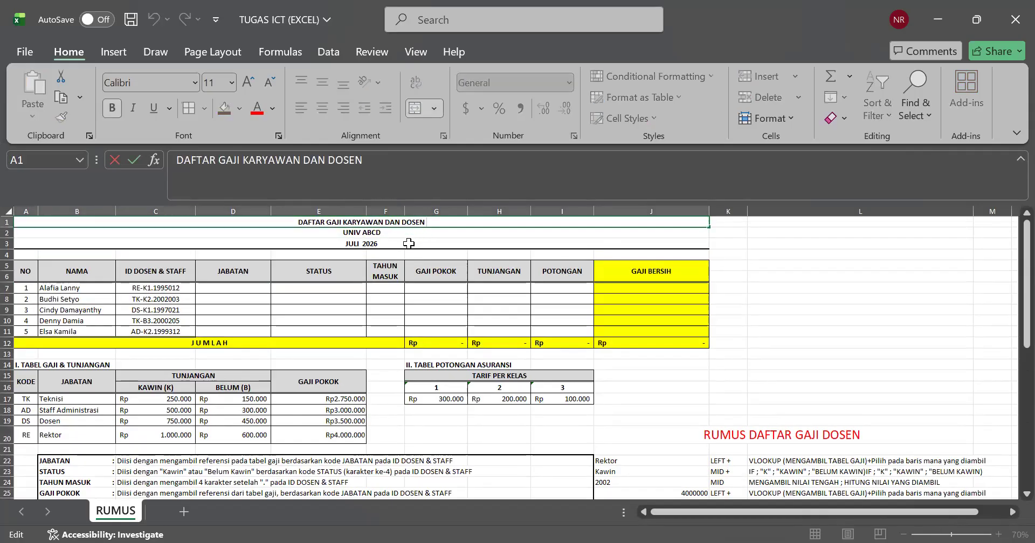
drag(156, 321, 113, 321)
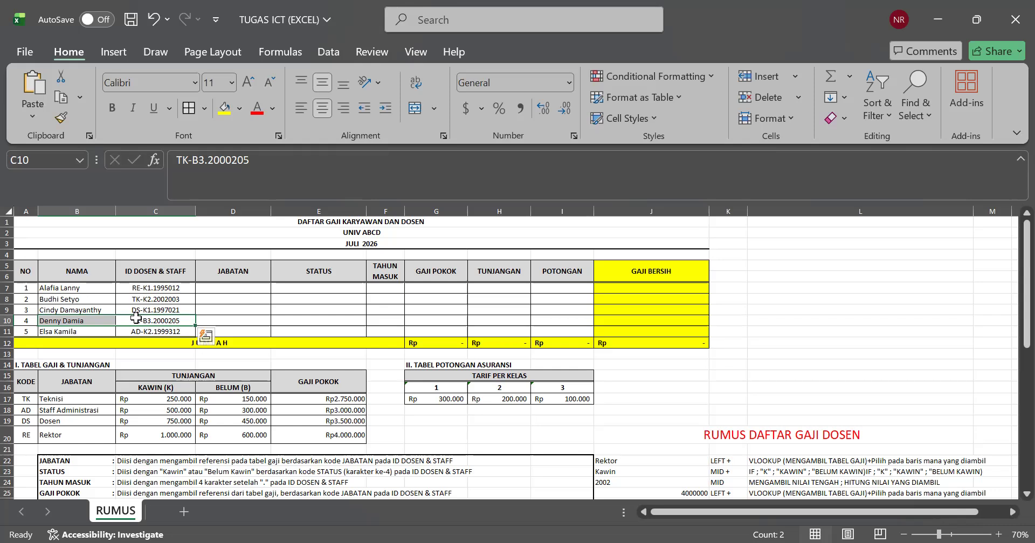
Step: Examine the TABEL GAJI & TUNJANGAN and the JABATAN to JUMLAH filling instructions in rows 22 to 29
scroll(108, 334, down, 4)
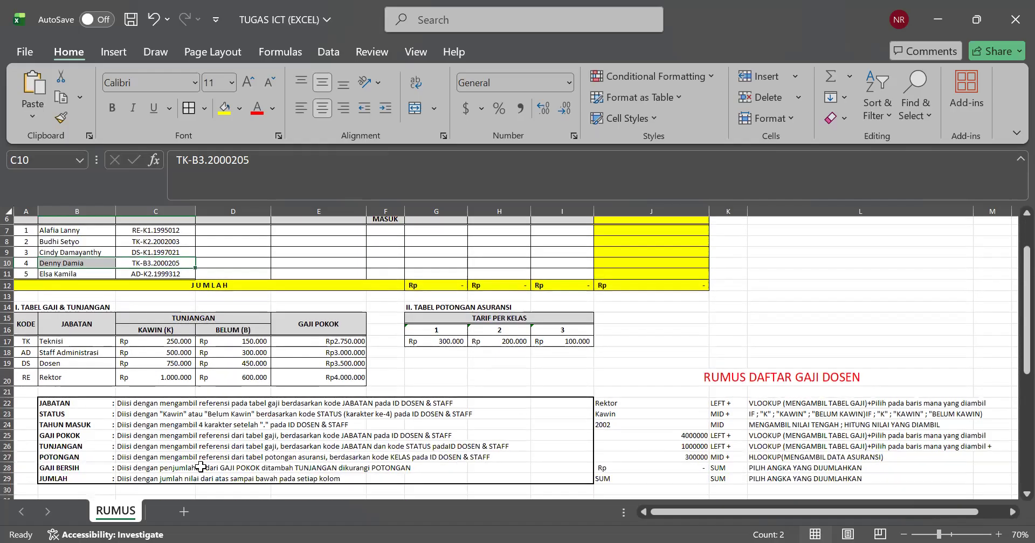
drag(78, 339, 270, 398)
click(526, 423)
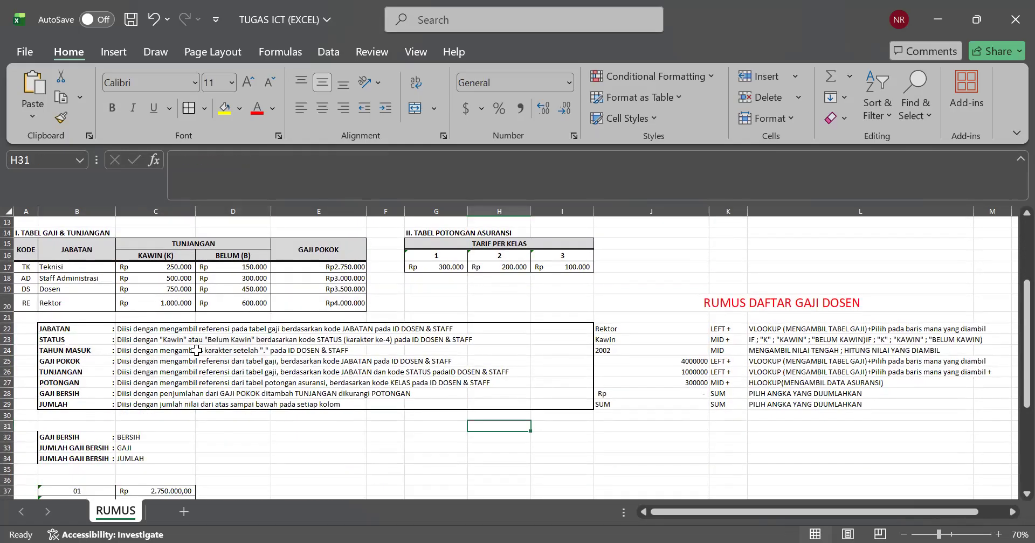
drag(88, 335, 536, 404)
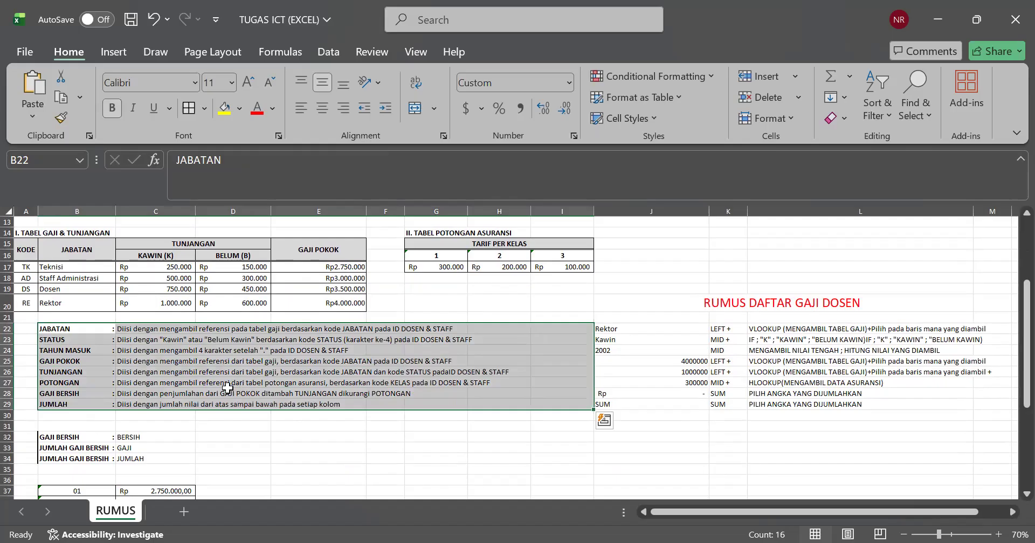
click(455, 361)
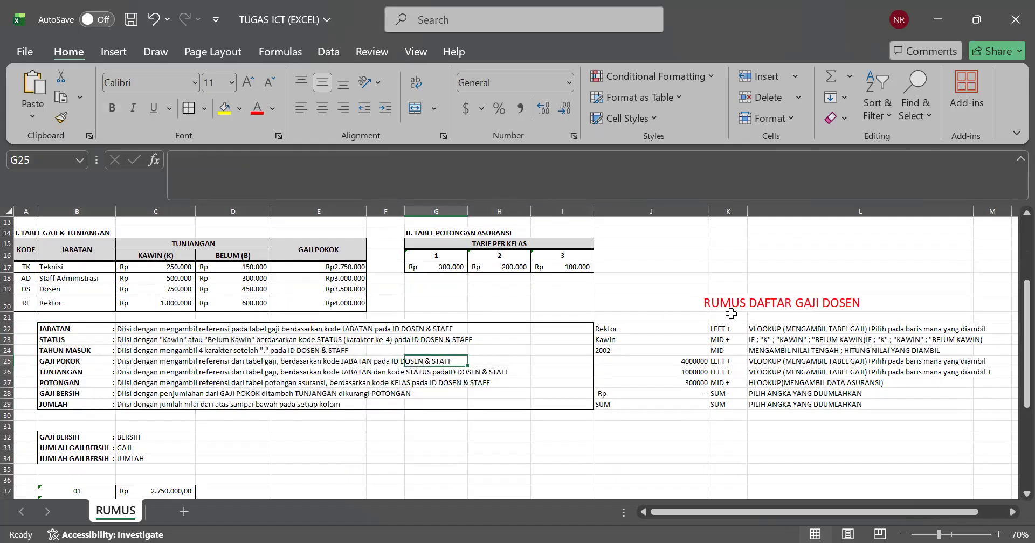
scroll(737, 358, up, 4)
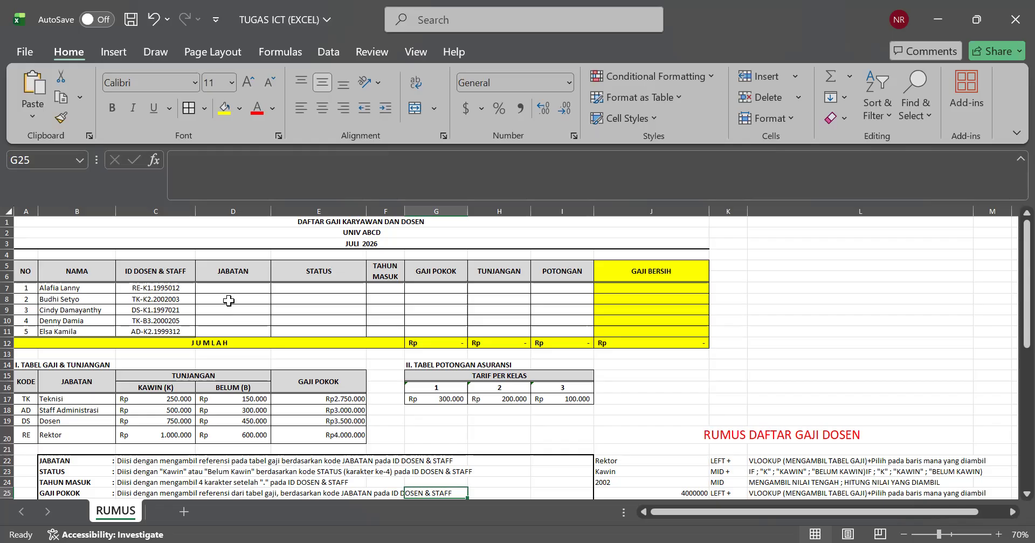
Step: Compare the empty JABATAN column and the ID DOSEN & STAFF codes with the KODE and JABATAN entries of the TABEL GAJI & TUNJANGAN
click(228, 300)
click(230, 289)
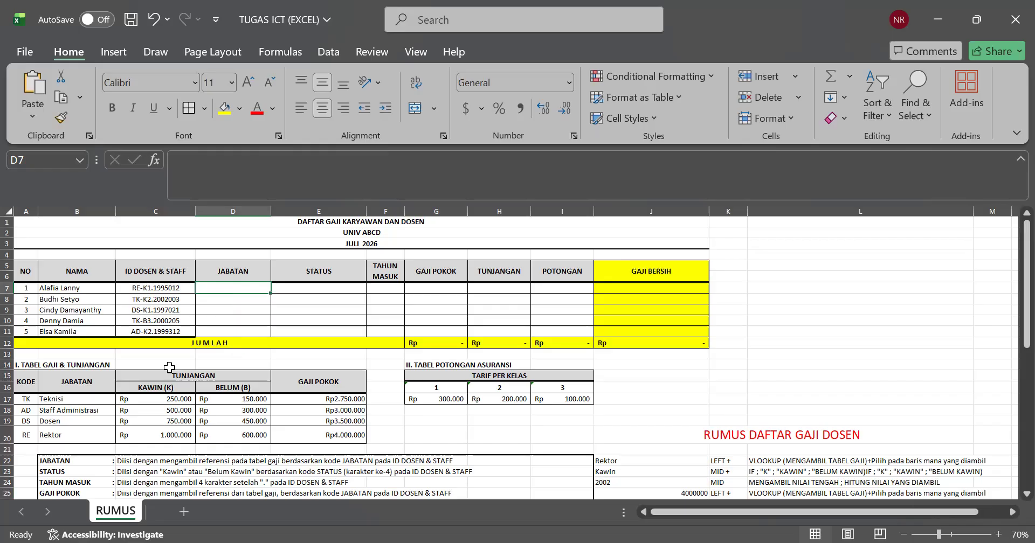
drag(19, 374, 291, 433)
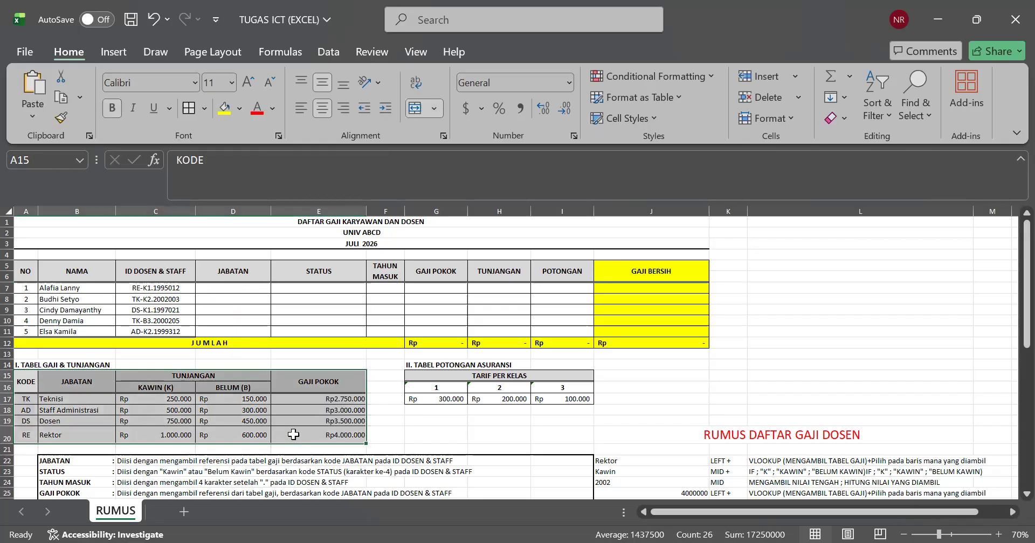
click(462, 419)
drag(74, 360, 457, 430)
click(329, 399)
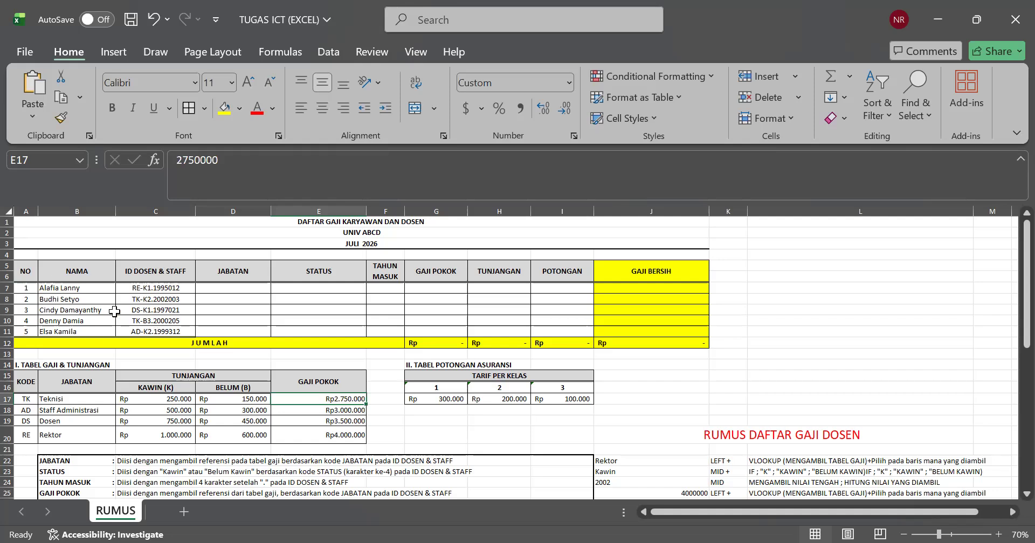
click(111, 288)
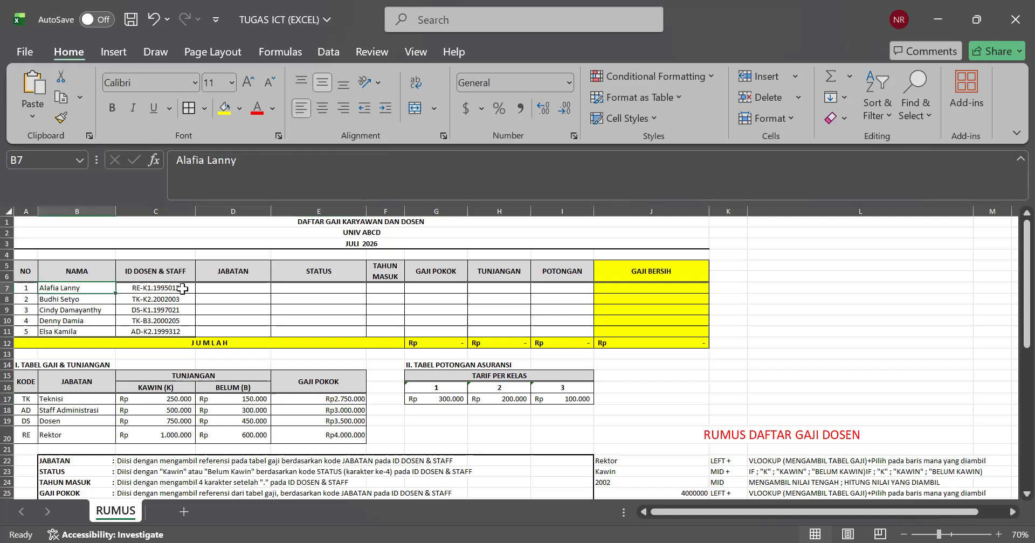
click(226, 281)
click(197, 291)
click(156, 297)
click(154, 335)
click(71, 408)
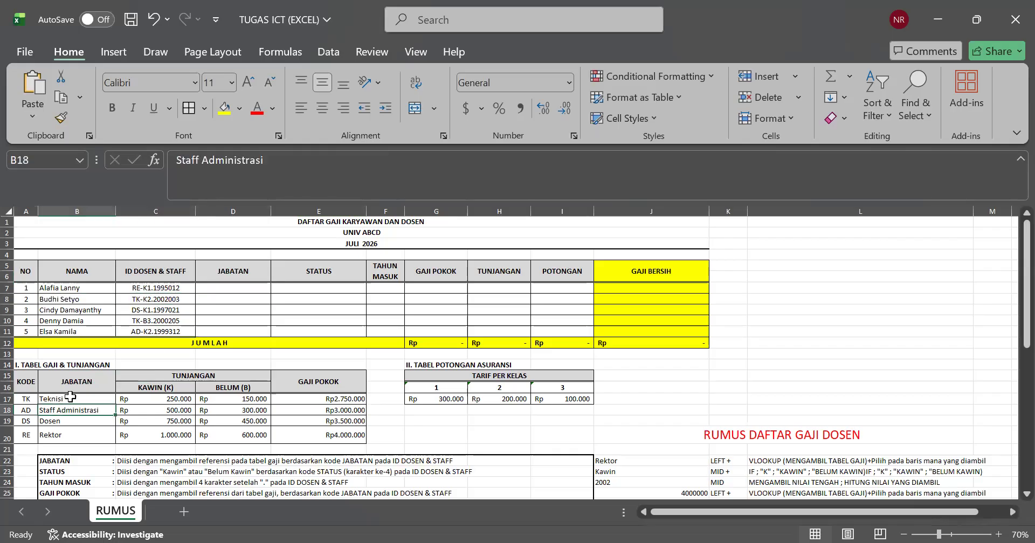
click(34, 409)
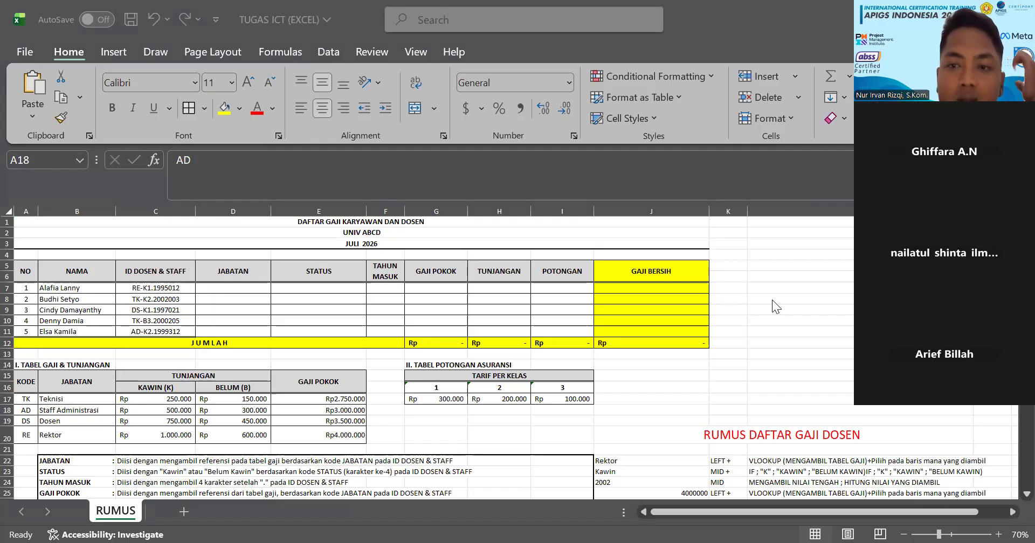
Step: Examine the employee names and the ID DOSEN & STAFF values in C7:C11 beside the empty JABATAN cells
click(302, 345)
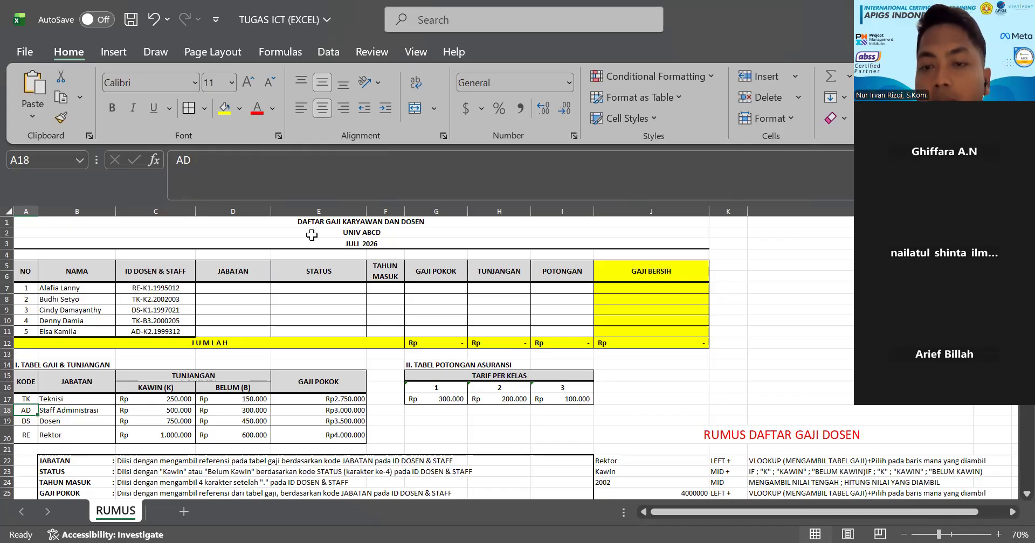
click(262, 298)
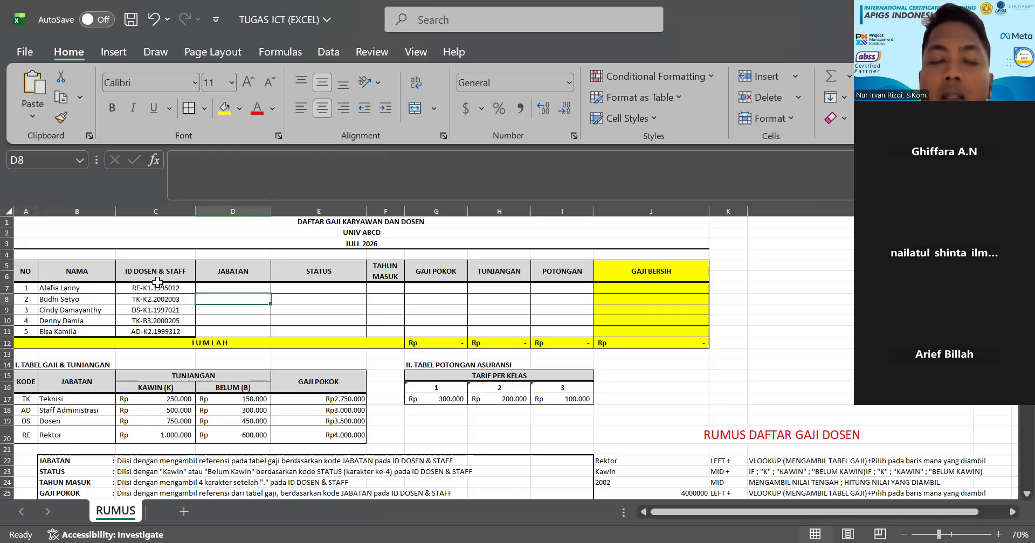
click(109, 290)
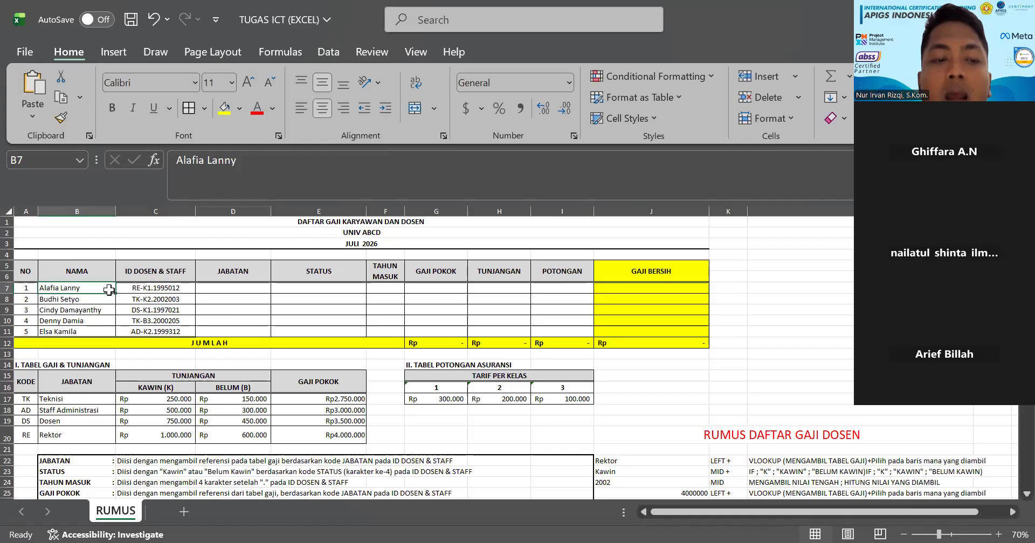
drag(110, 290, 107, 319)
click(139, 300)
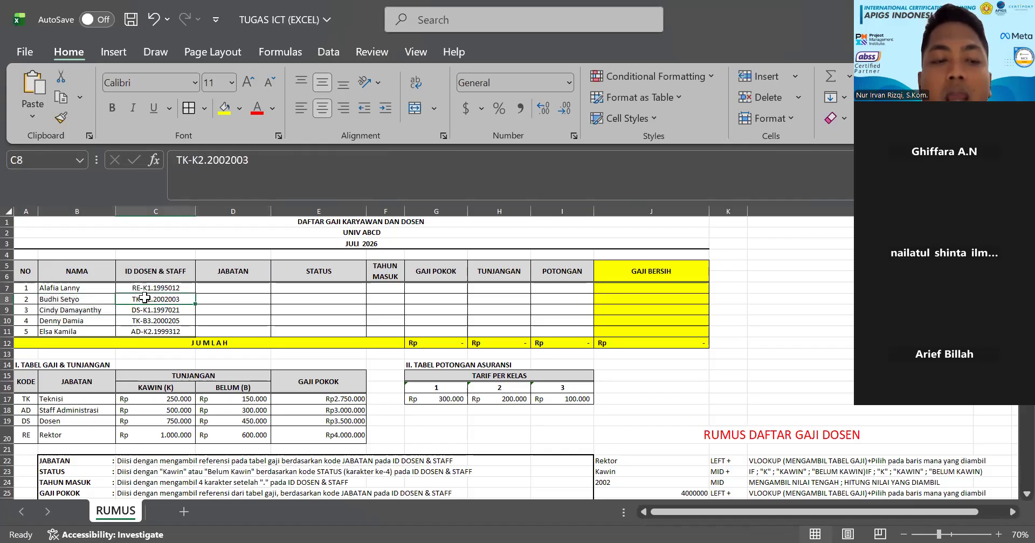
click(145, 289)
drag(147, 291, 157, 333)
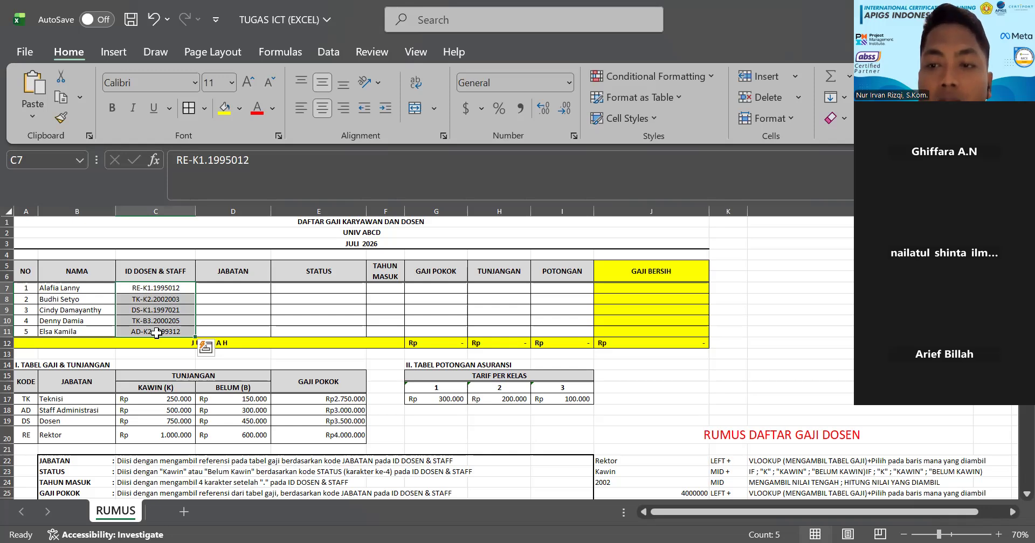
click(203, 308)
click(224, 285)
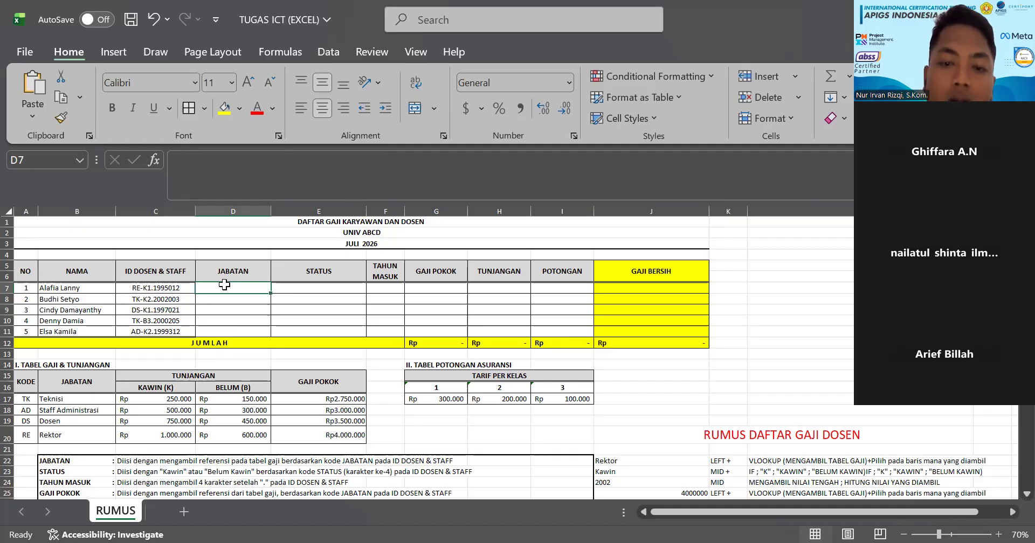
Step: Shrink the workbook window to half of the screen
key(super+Right)
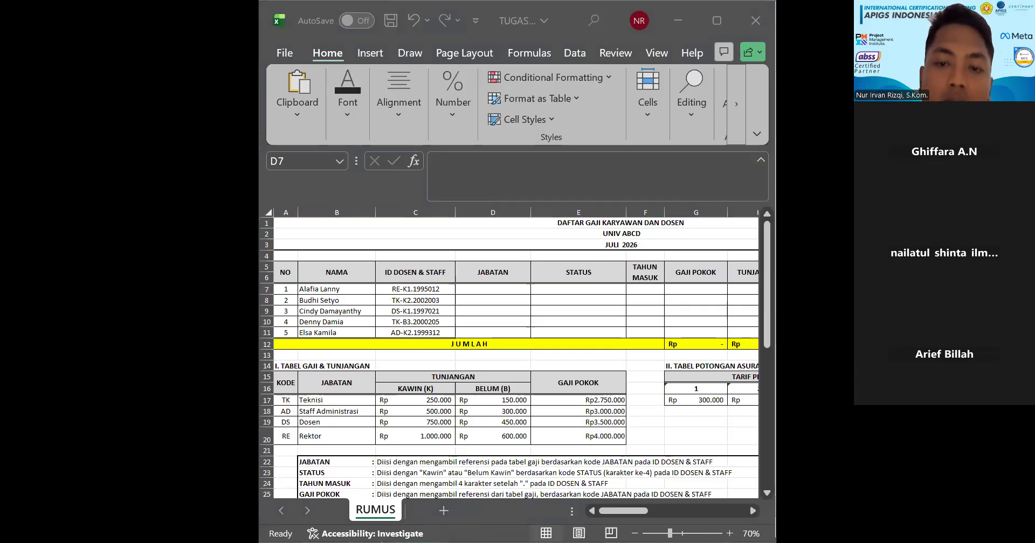
click(511, 322)
key(alt+Tab)
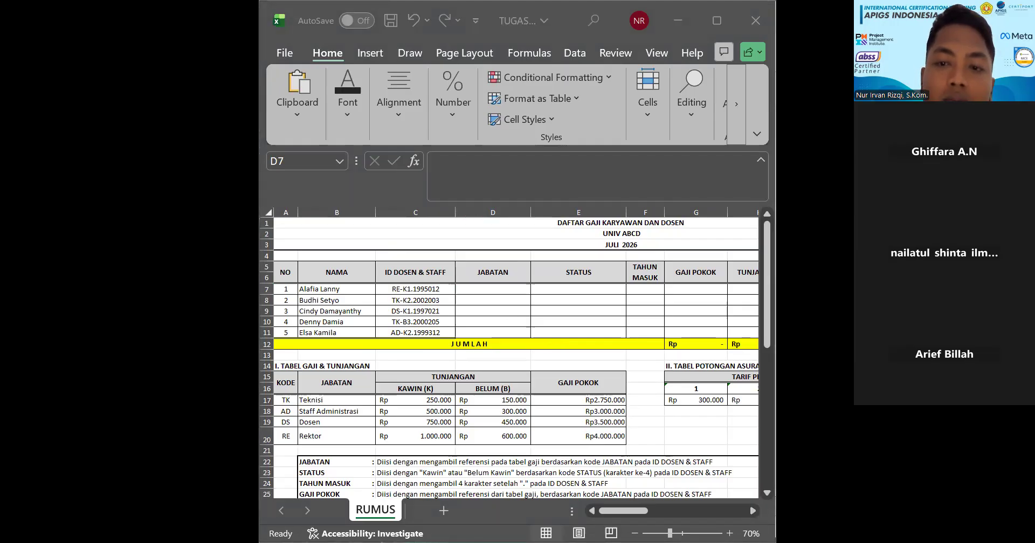
Step: Check the KAWIN and BELUM columns and job codes of the TABEL GAJI & TUNJANGAN against the ID in C7
click(392, 389)
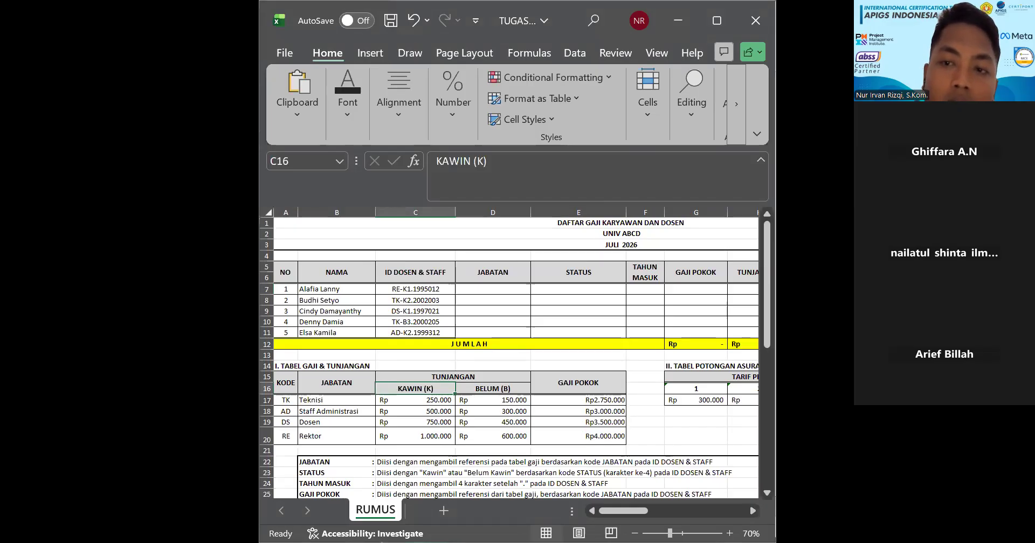
click(513, 387)
click(350, 437)
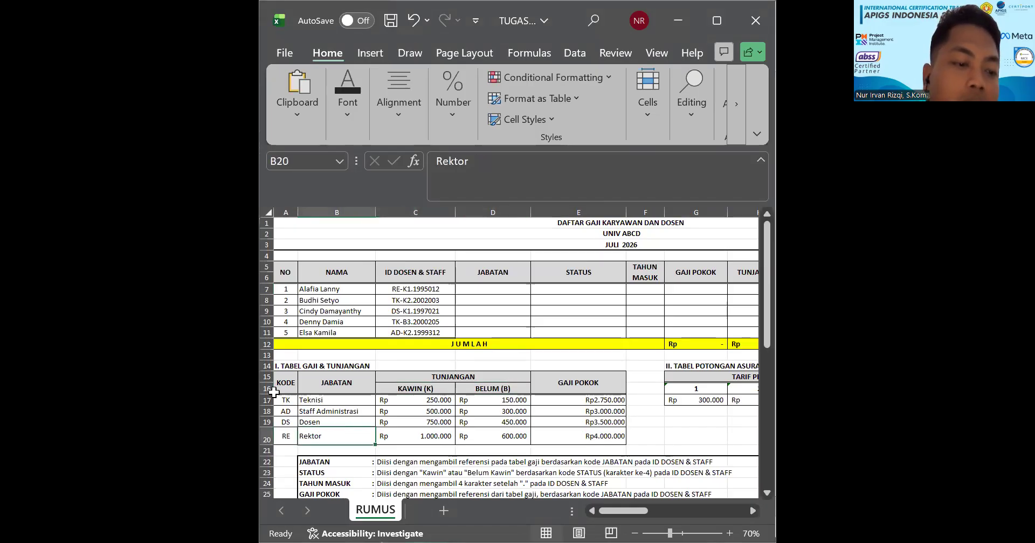
click(286, 399)
click(483, 341)
click(434, 299)
click(434, 290)
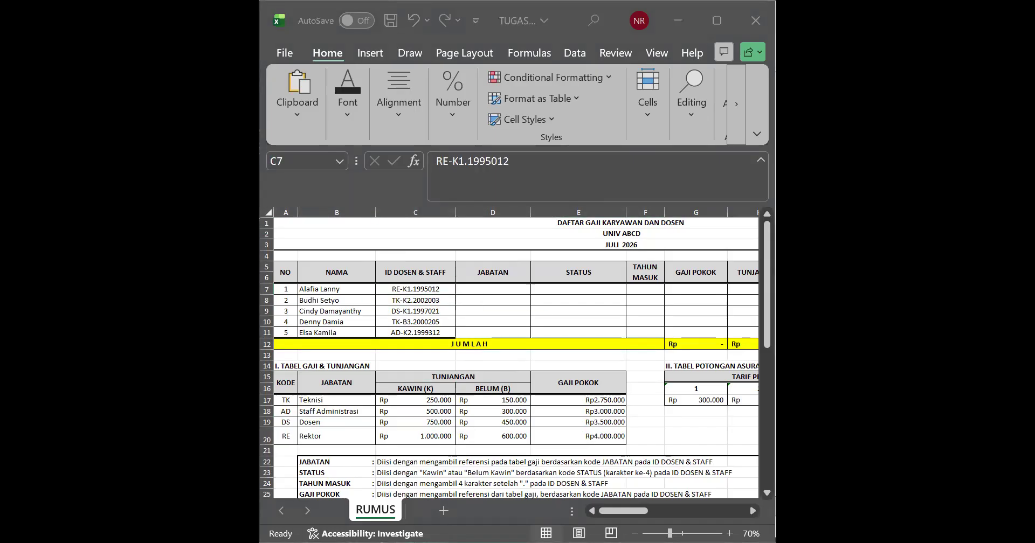
Step: Fill the first JABATAN cell D7 with the formula =LEFT(C7;2) to extract the job code from the ID
double_click(512, 291)
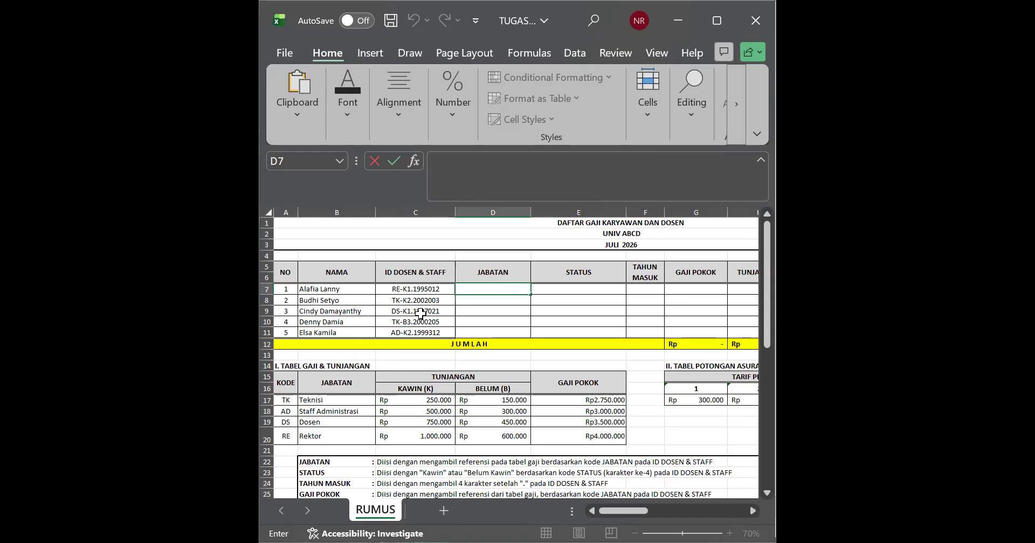
text(=LEFT)
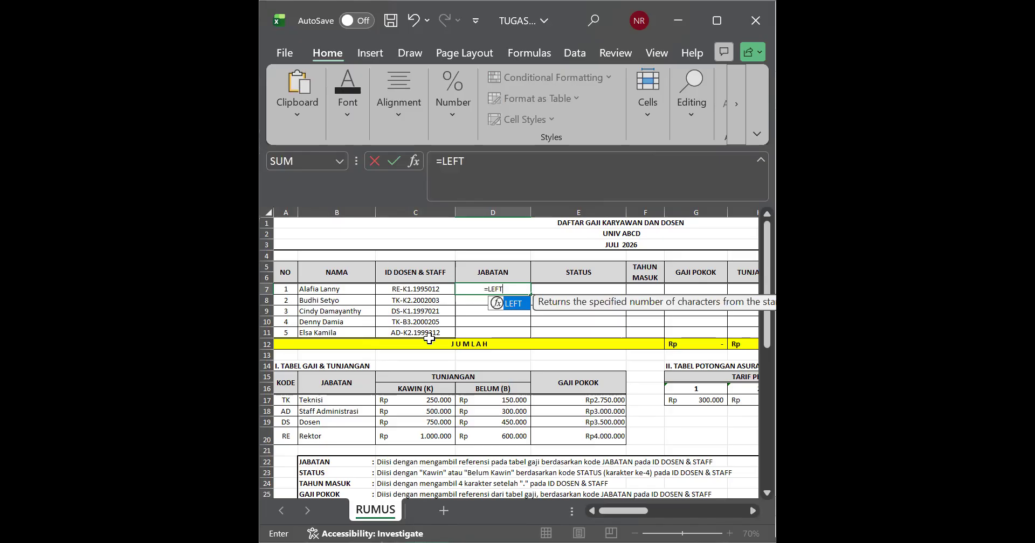
double_click(515, 304)
click(435, 287)
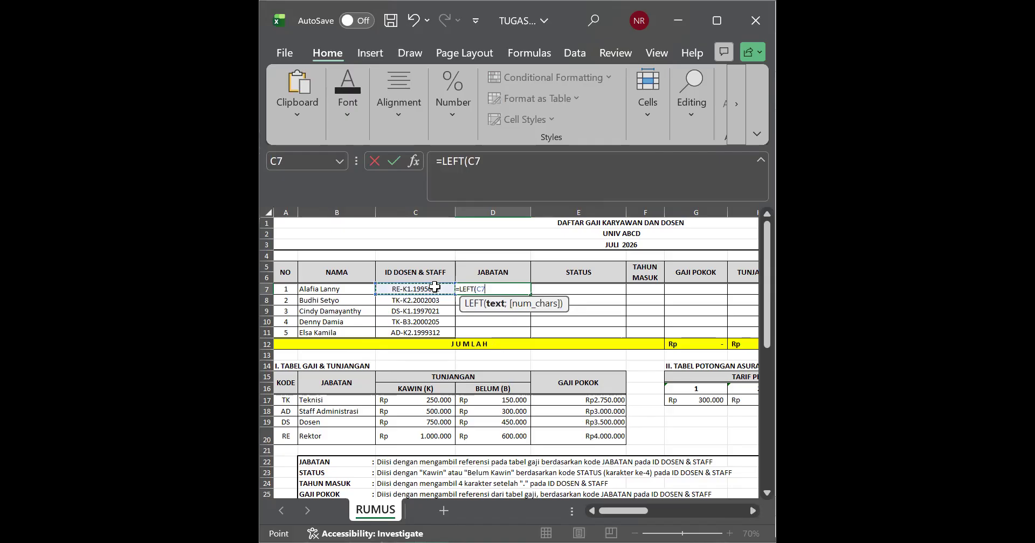
text(;)
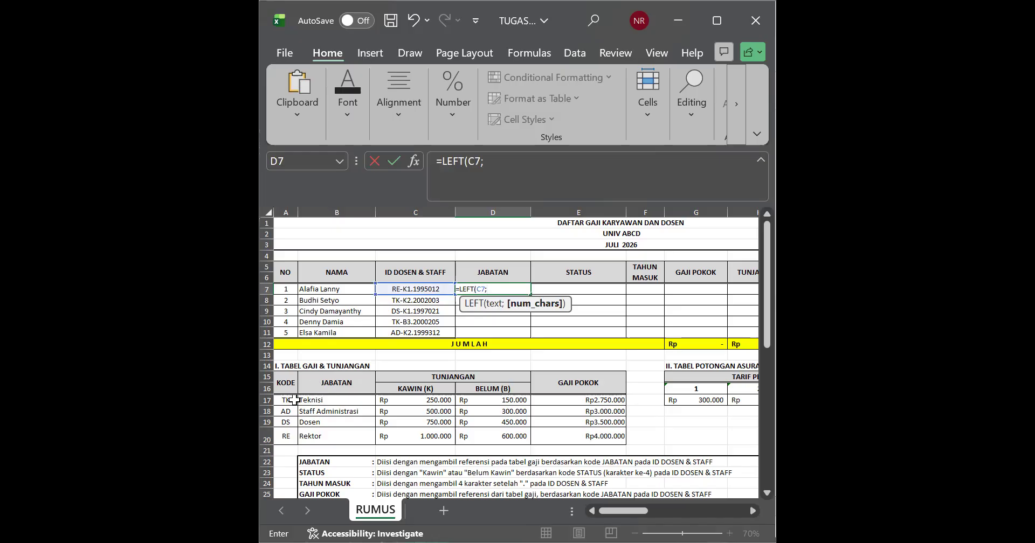
text(2)
key(Return)
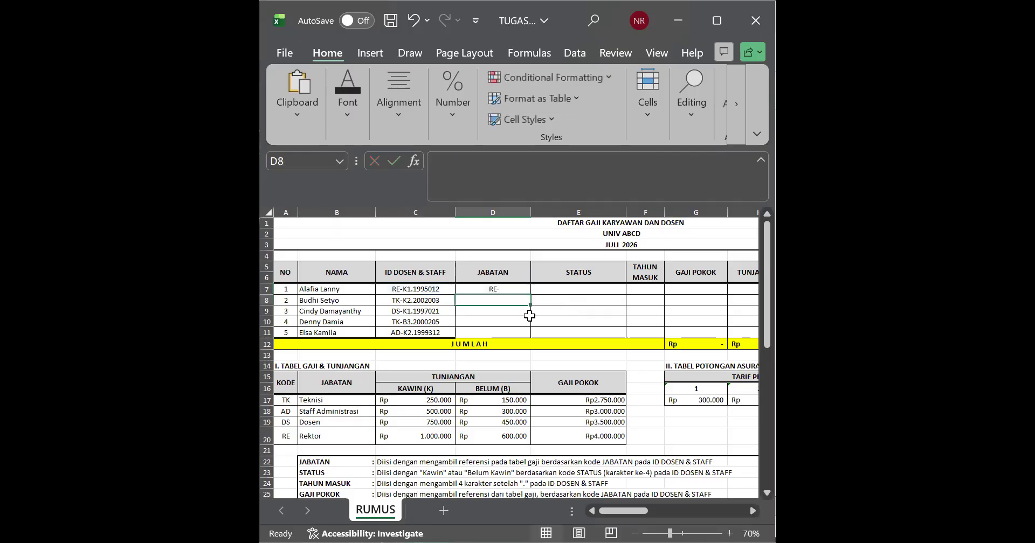
Step: Copy the LEFT formula from D7 down through D11 in the JABATAN column
double_click(524, 289)
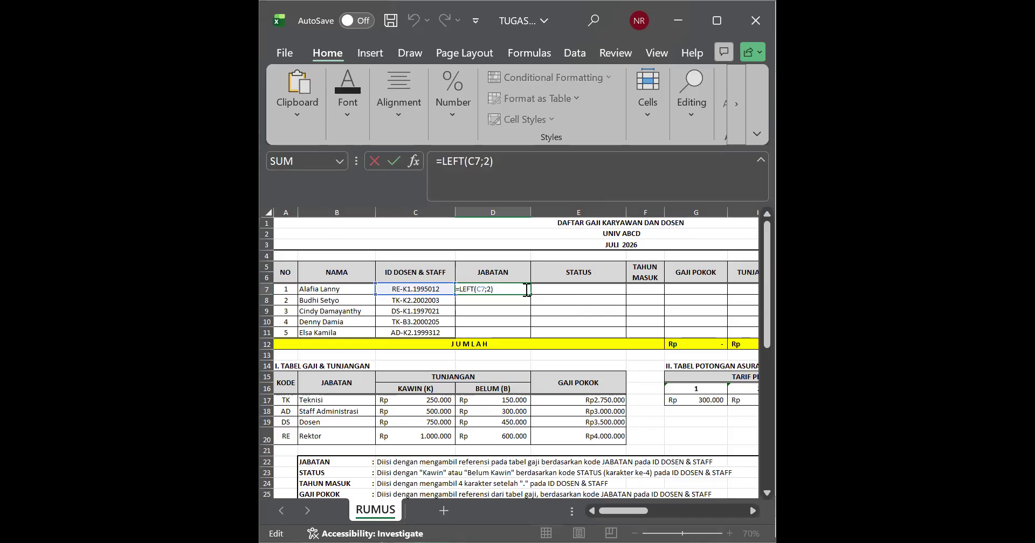
key(Return)
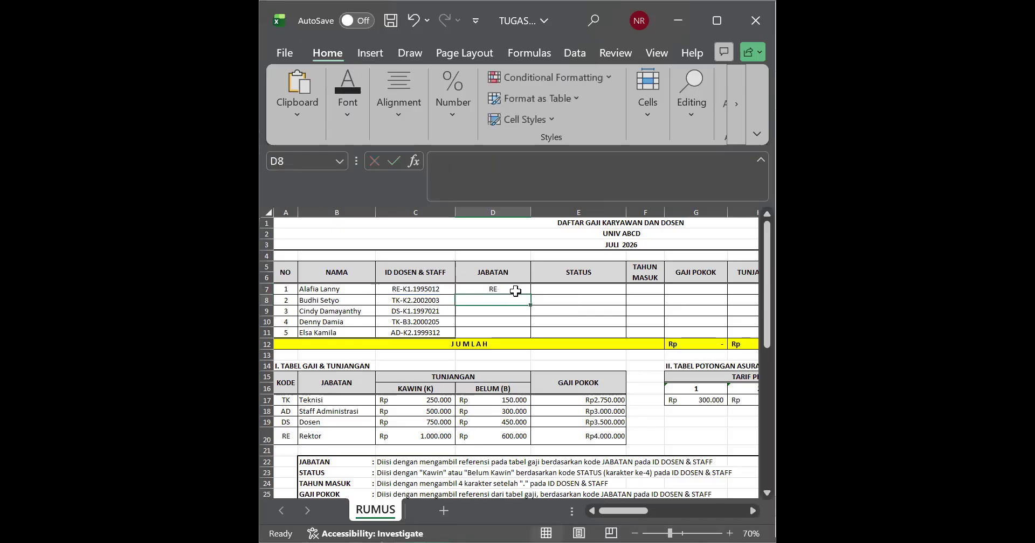
click(483, 287)
drag(531, 294, 533, 336)
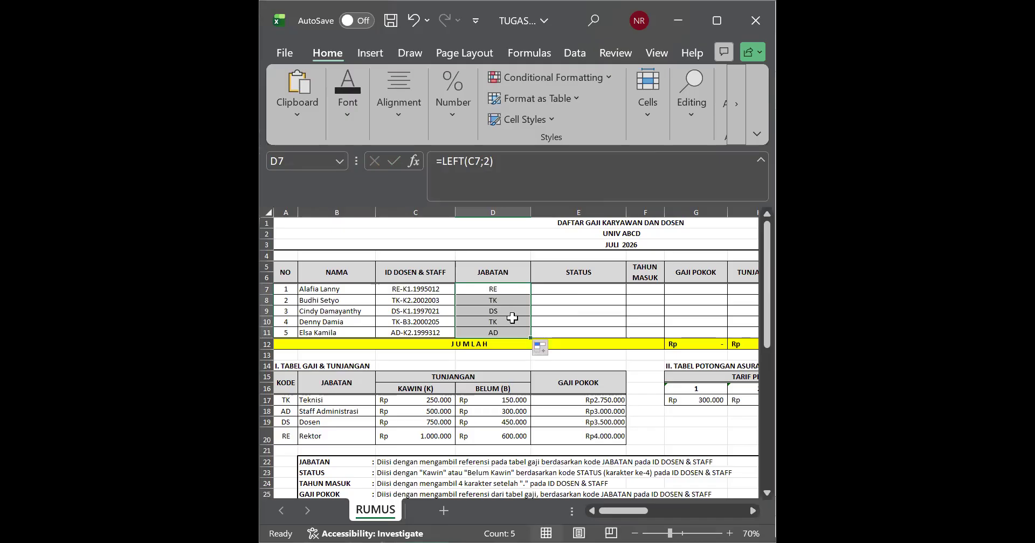
click(474, 315)
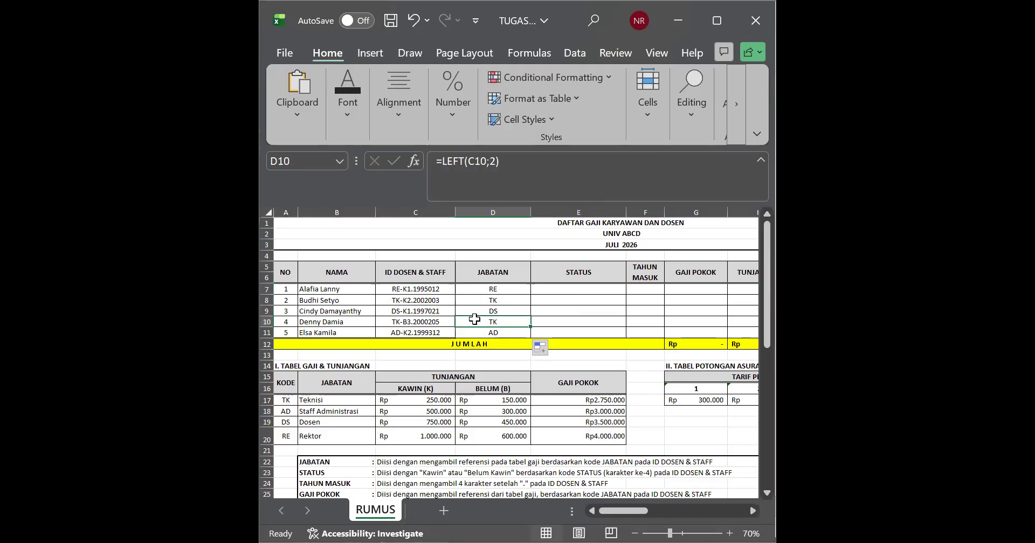
Step: Clear the copied formulas from D8:D11, keeping only the formula in D7
drag(492, 300, 495, 331)
key(Delete)
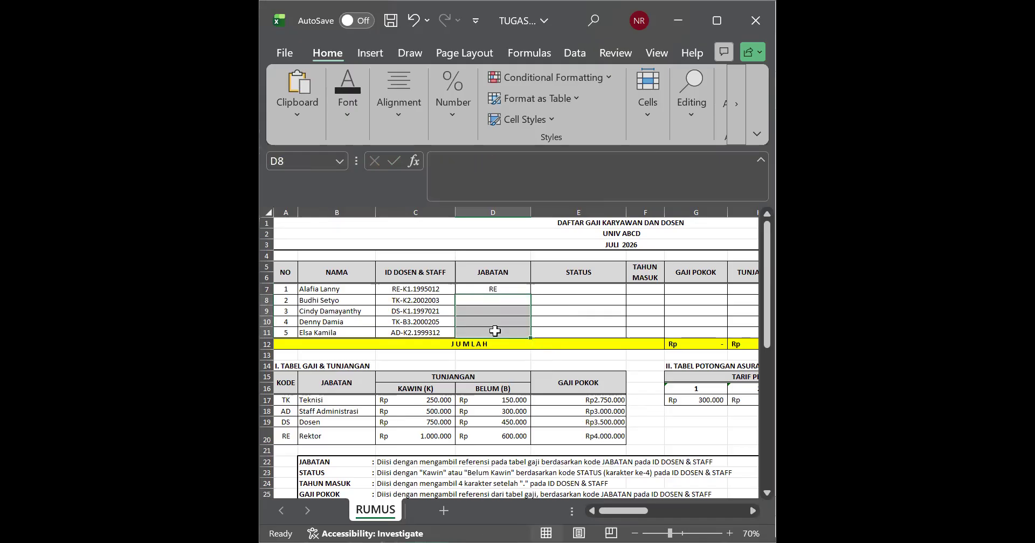
click(508, 331)
double_click(508, 291)
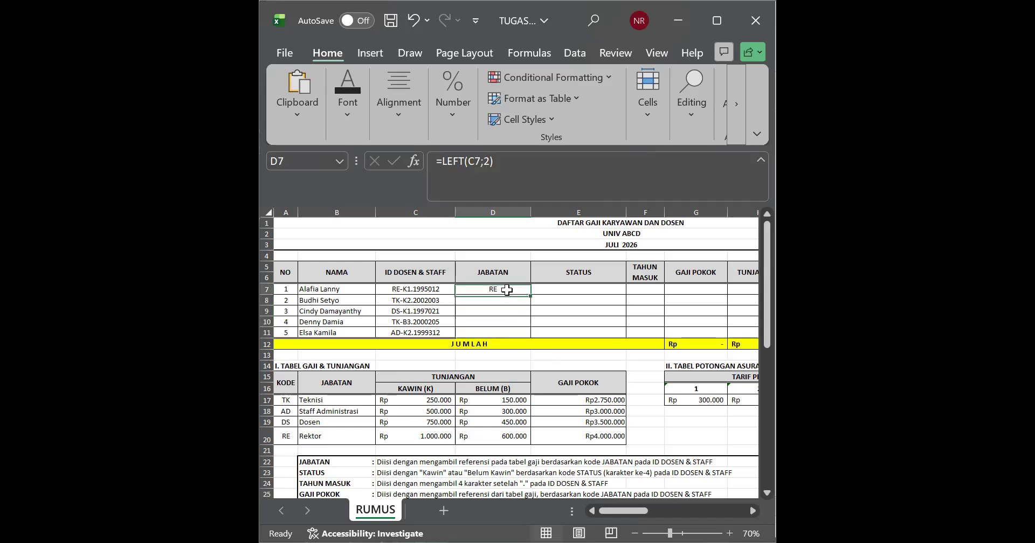
key(Return)
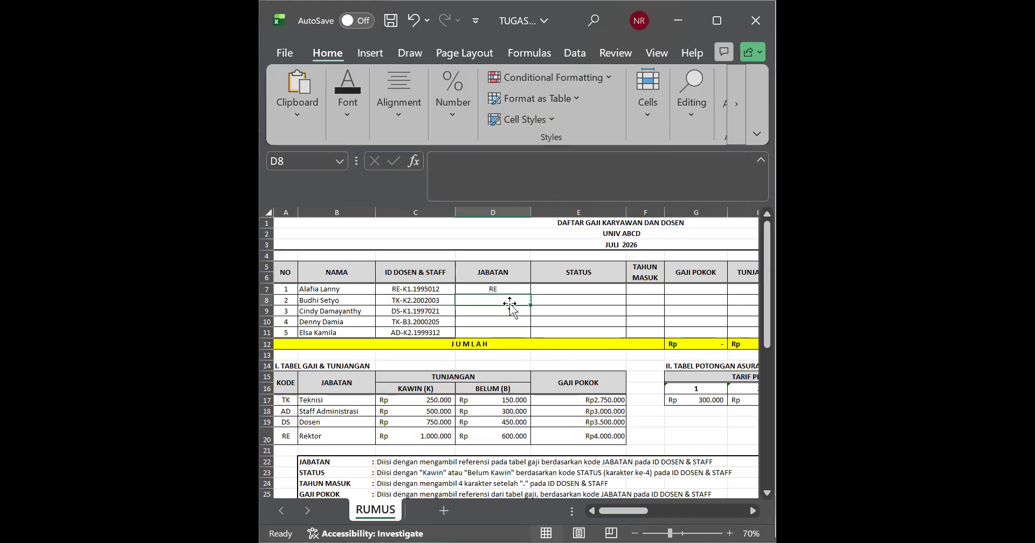
Step: Rebuild the D7 formula as a VLOOKUP that uses LEFT(C7;2) as its lookup value
double_click(511, 288)
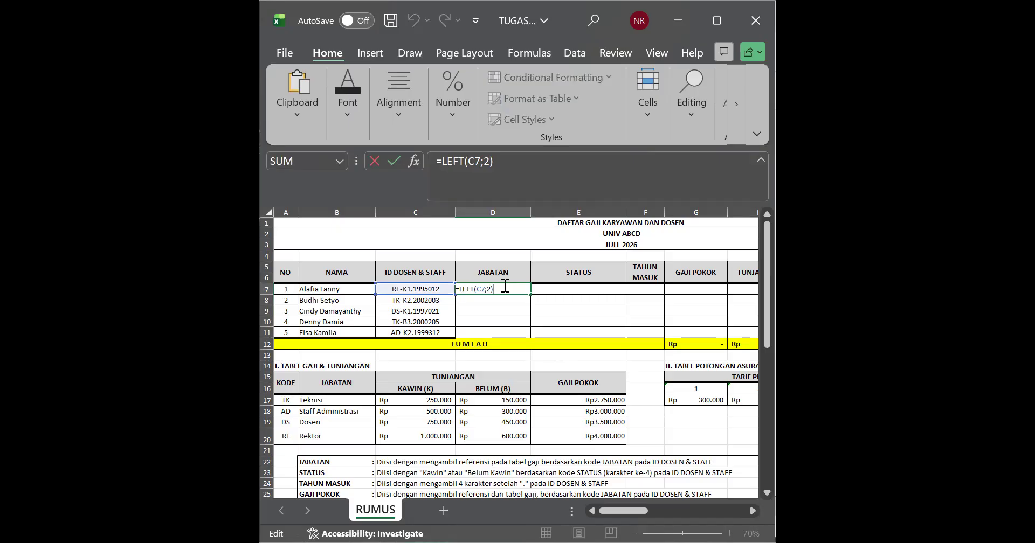
drag(504, 286, 462, 291)
key(ctrl+c)
key(BackSpace)
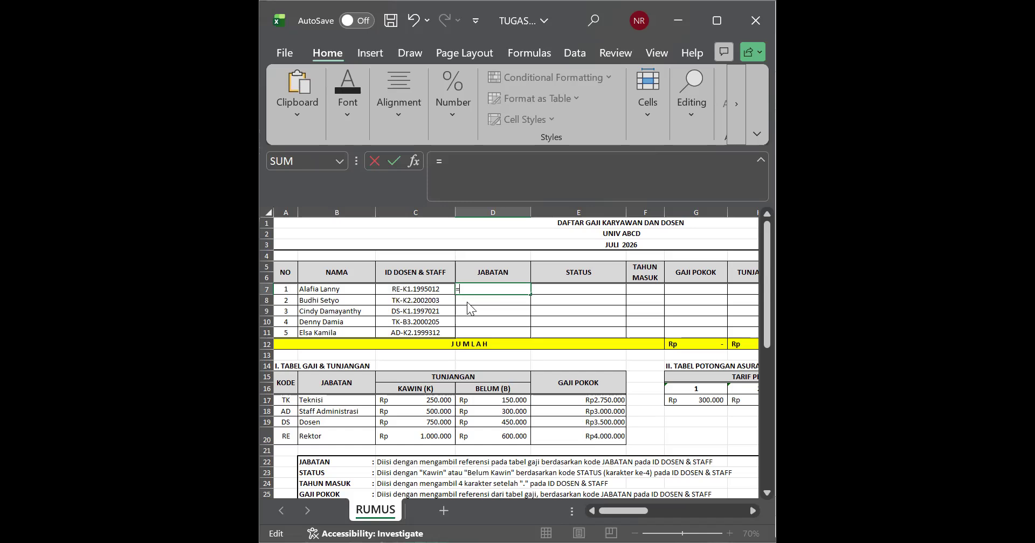
text(VLOO)
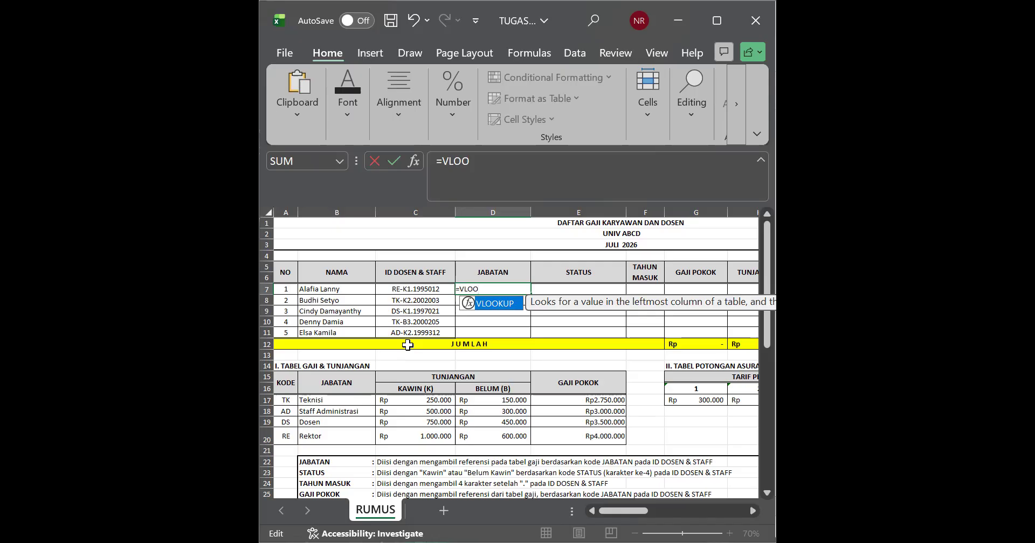
double_click(496, 304)
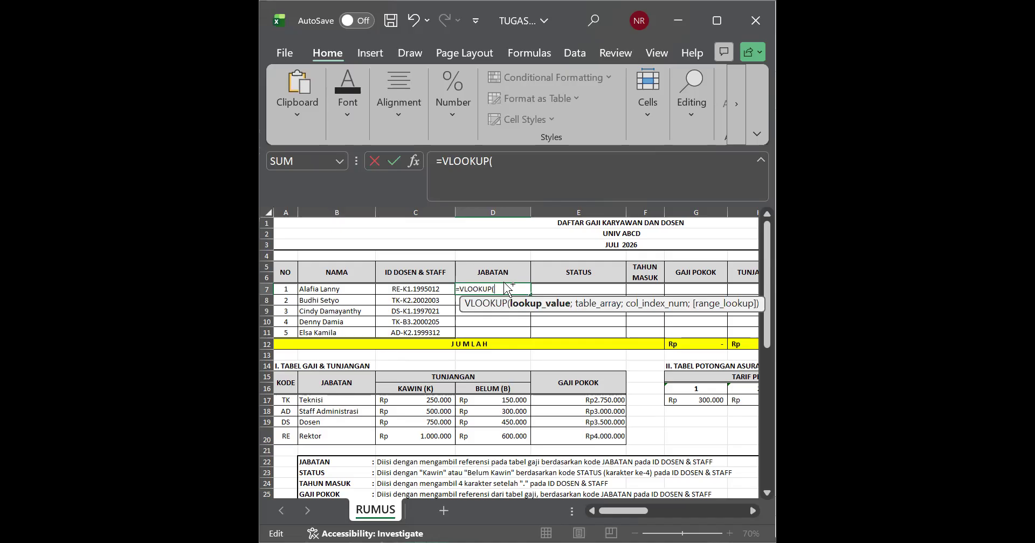
key(ctrl+v)
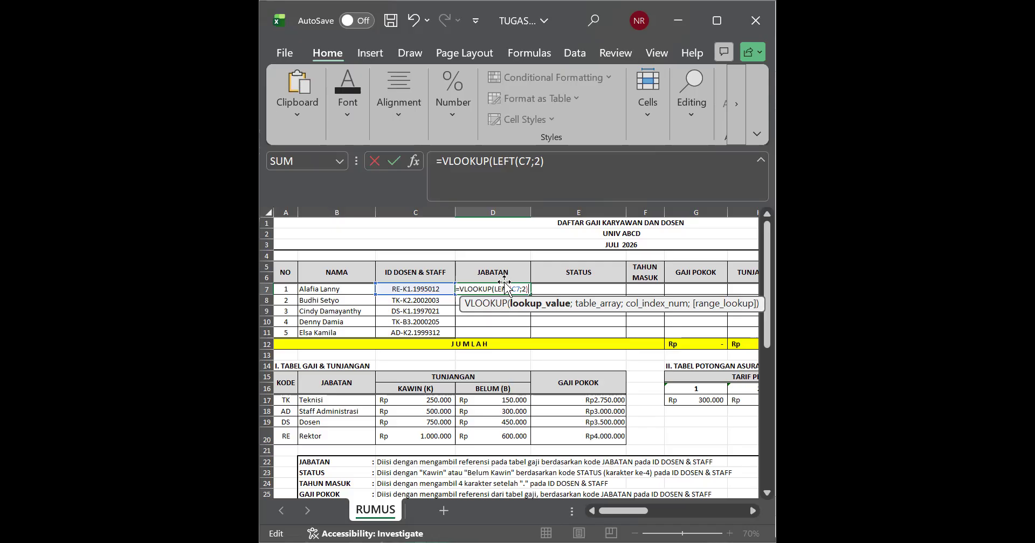
text(;)
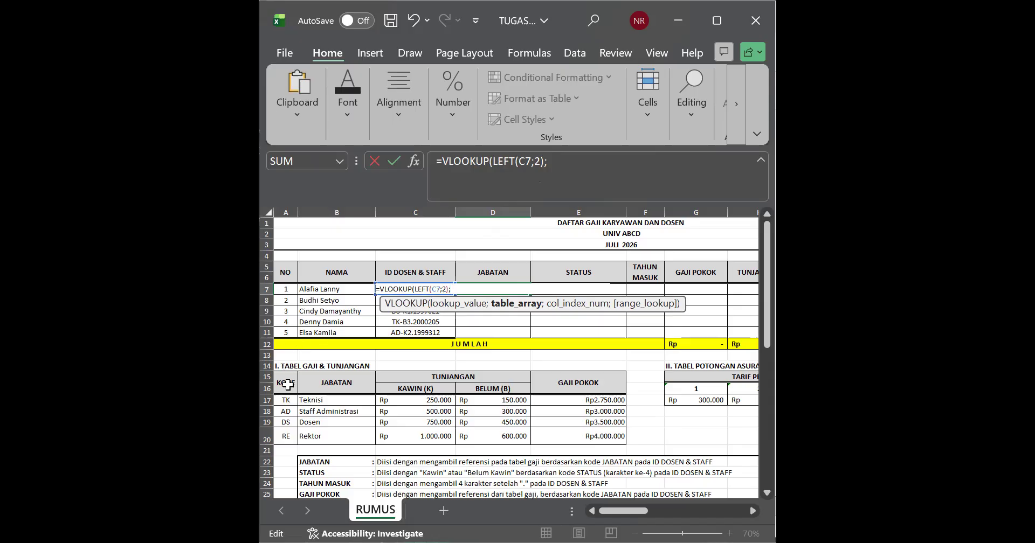
Step: Complete the D7 formula as =VLOOKUP(LEFT(C7;2);A15:E20;2;0), taking the job title from the TABEL GAJI & TUNJANGAN
drag(287, 381, 555, 441)
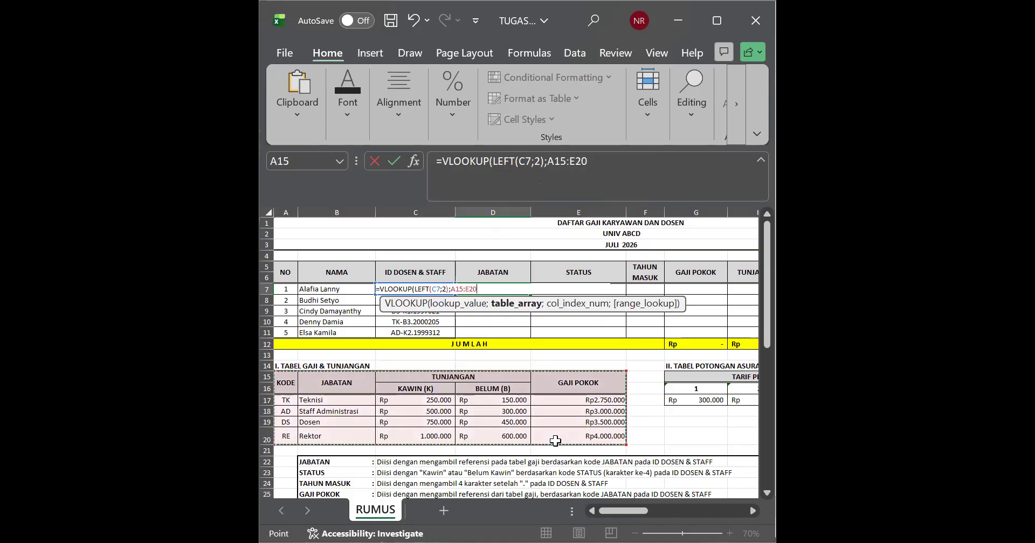
text(;)
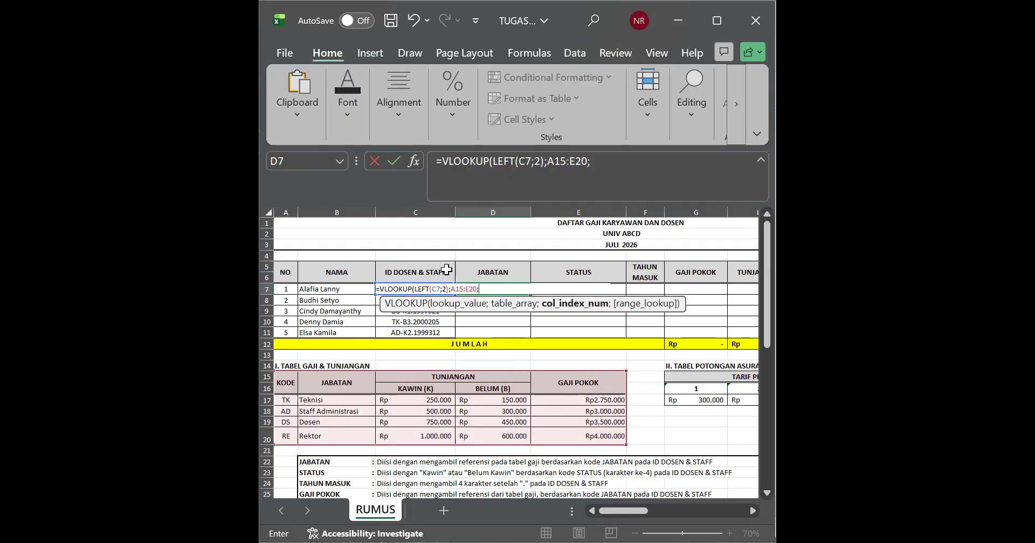
text(2;0)
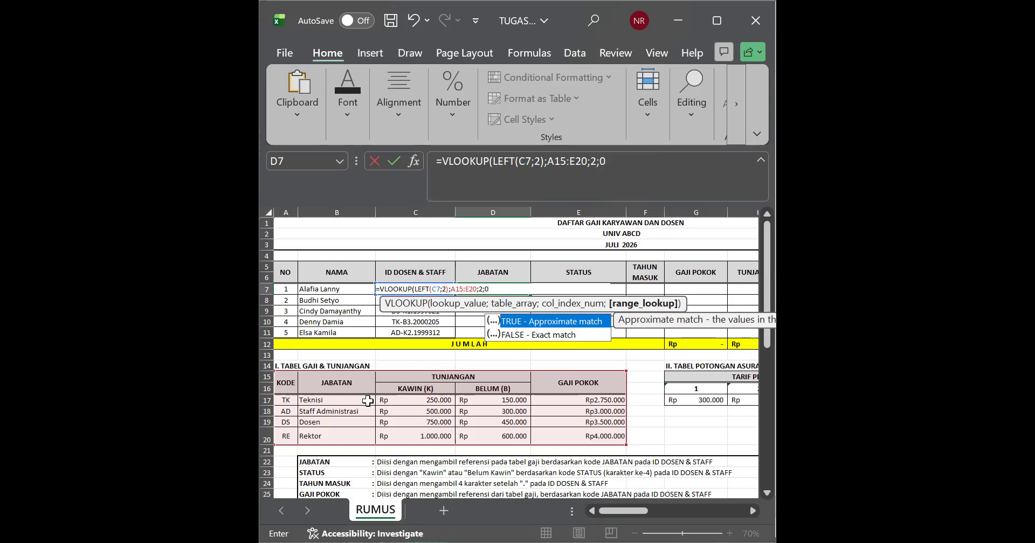
text())
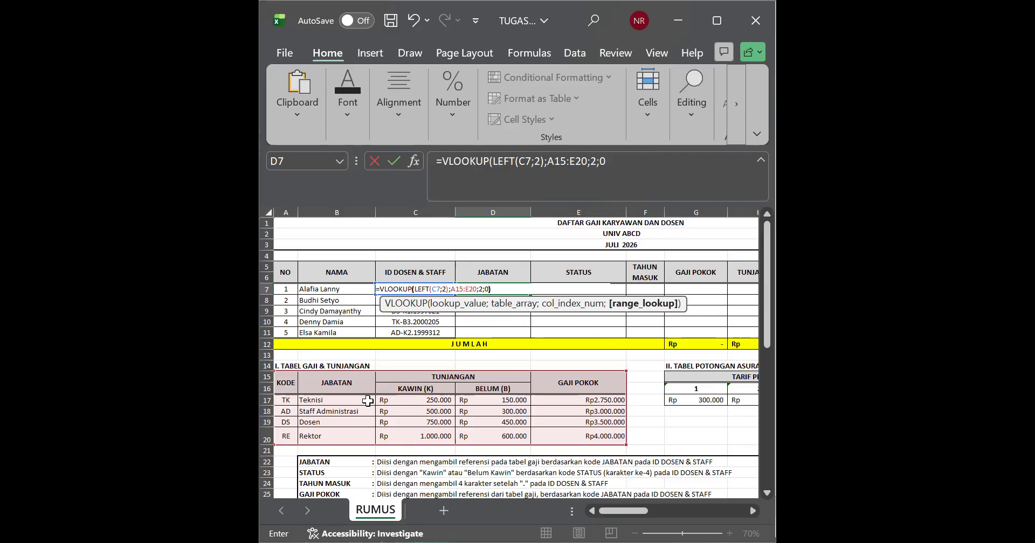
key(Return)
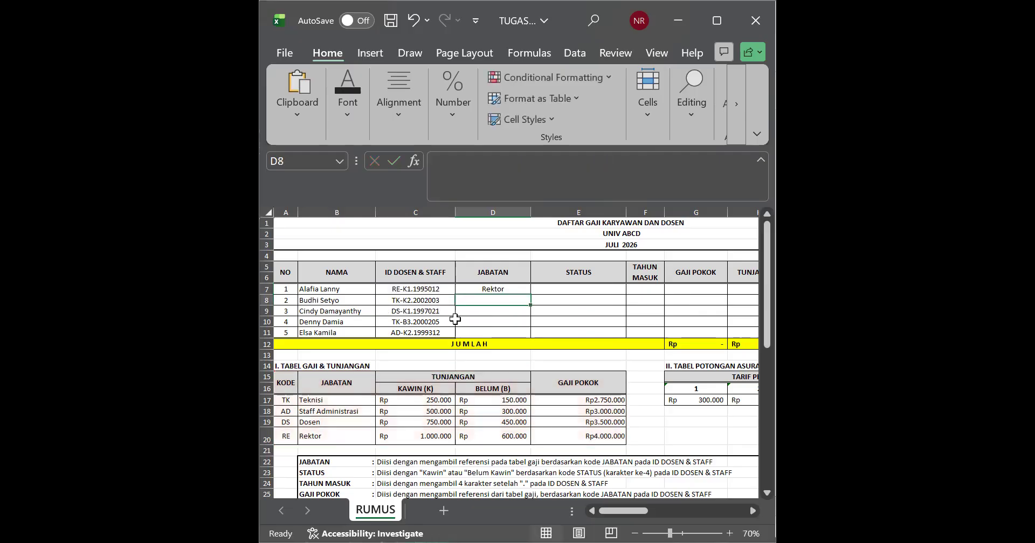
Step: Fill the VLOOKUP formula from D7 down through D11
click(473, 290)
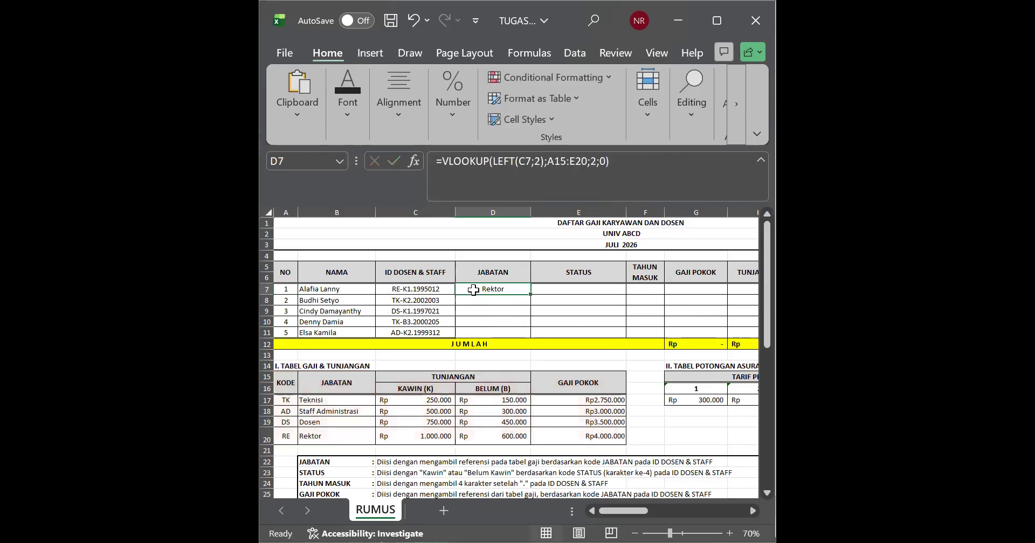
drag(532, 293, 530, 335)
click(509, 322)
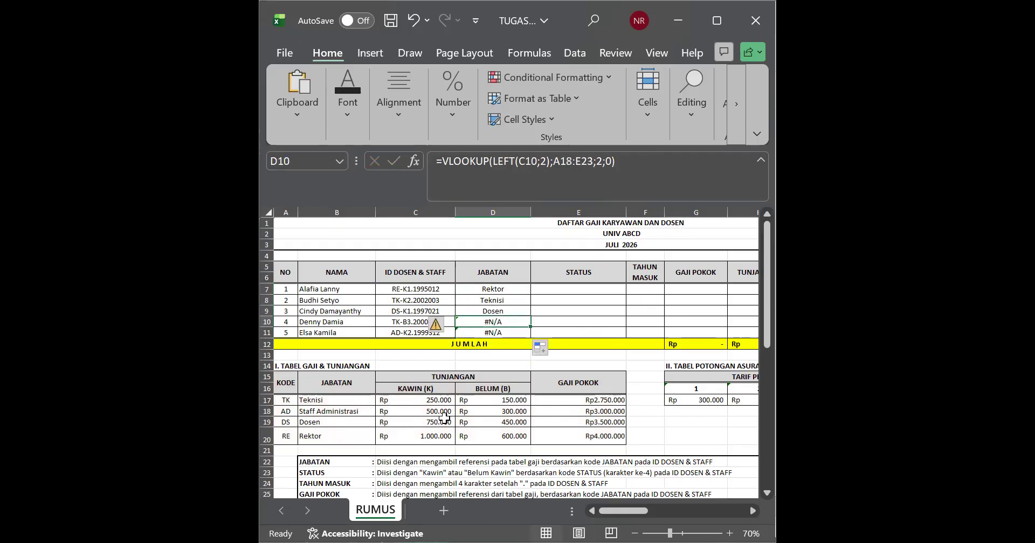
Step: Extend the lookup range of the D10 formula to A14:E23 so it covers the whole salary table
double_click(482, 324)
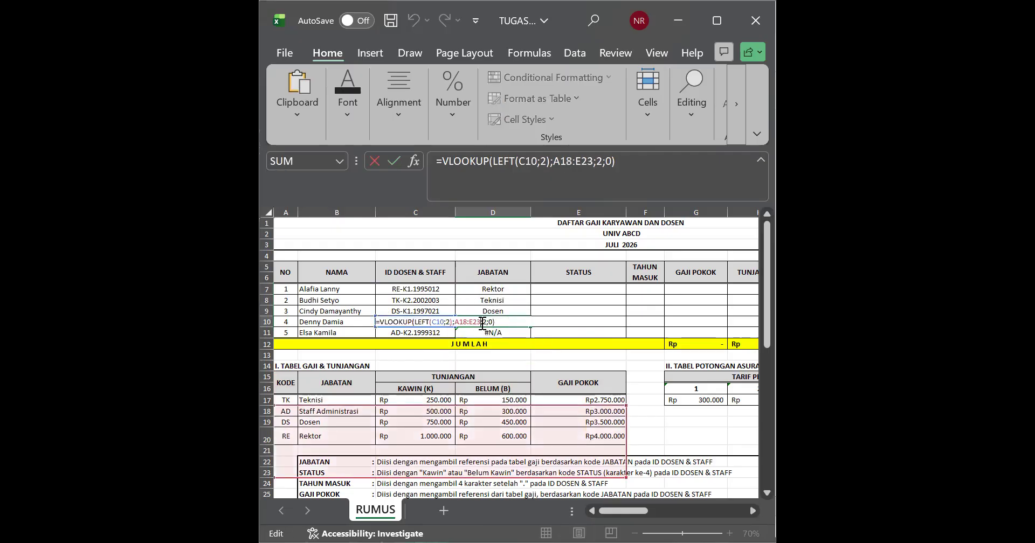
drag(625, 406, 607, 371)
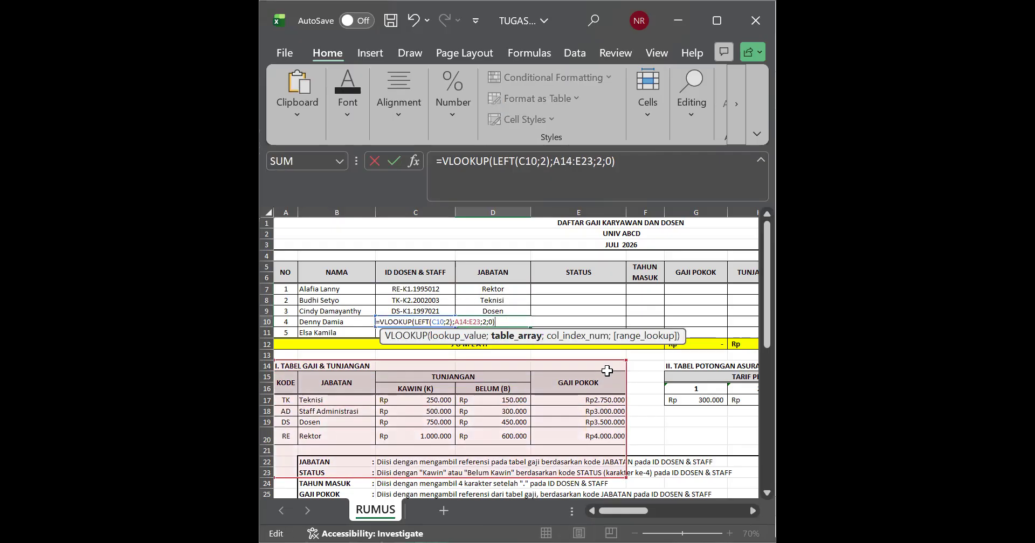
key(Return)
Step: Extend the lookup range of the D11 formula to A15:E24 so it covers the whole salary table
double_click(527, 333)
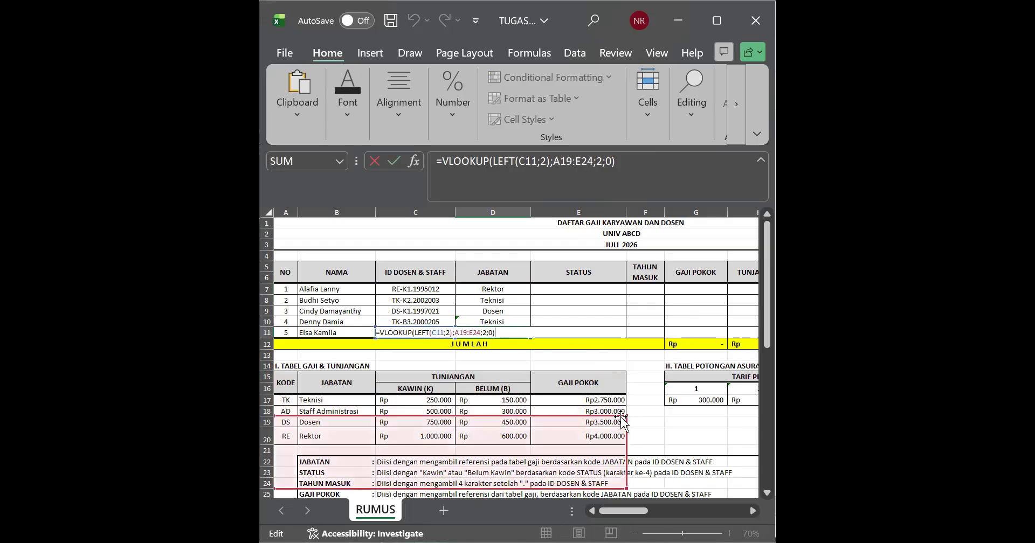
click(627, 414)
click(517, 330)
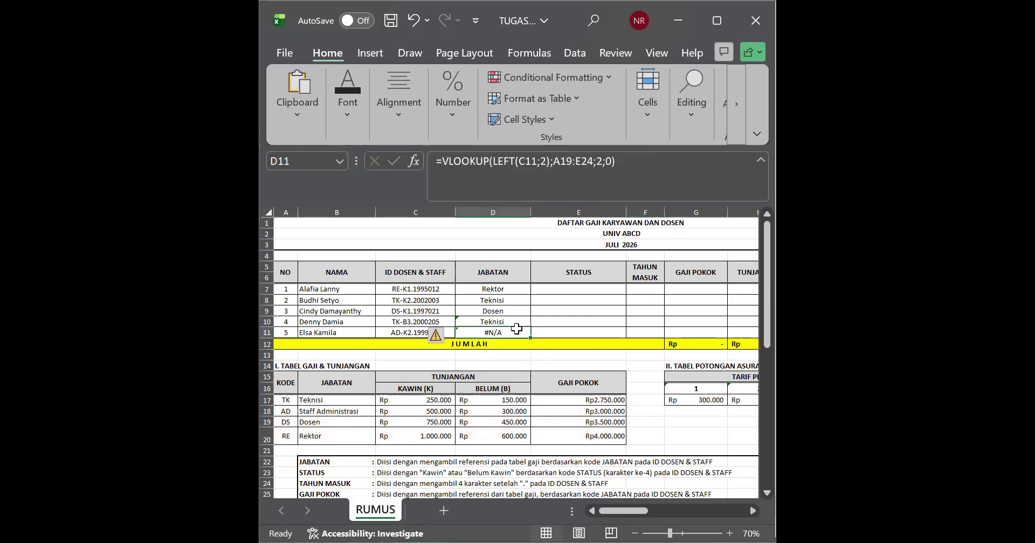
double_click(516, 330)
drag(625, 417, 618, 372)
key(Return)
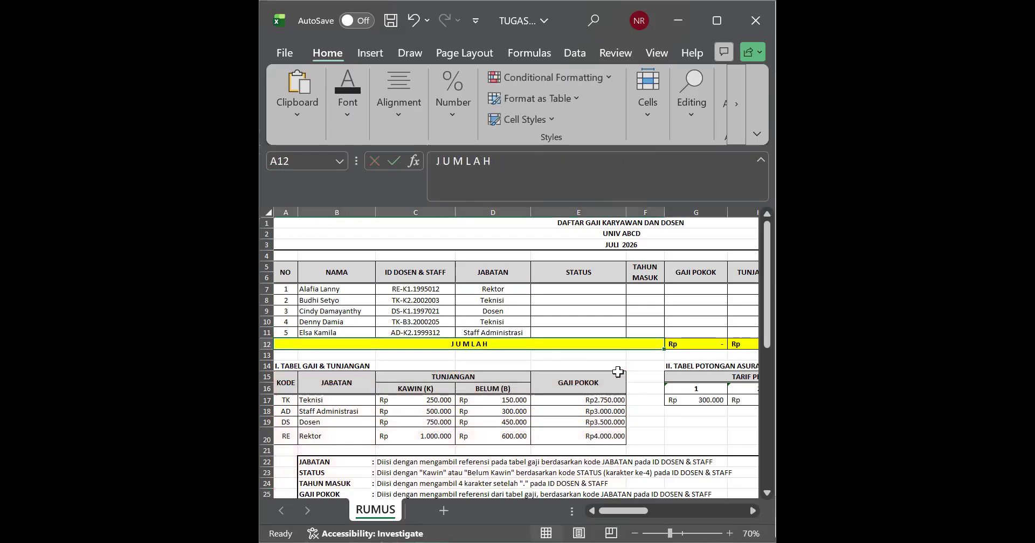
Step: Check the JABATAN results in D9 and D11 against the ID codes and the KODE and JABATAN entries of the salary table
click(490, 408)
click(485, 310)
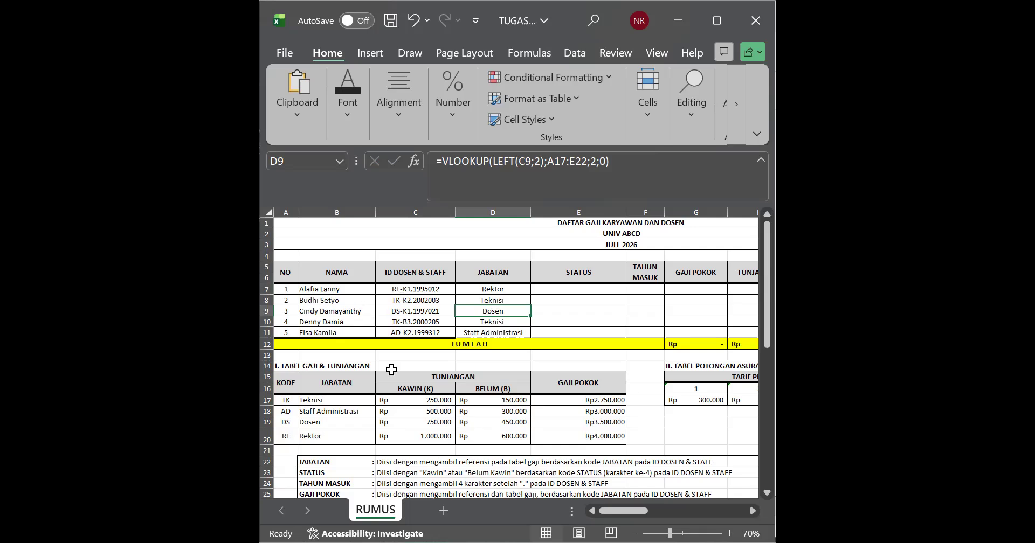
click(291, 434)
click(308, 439)
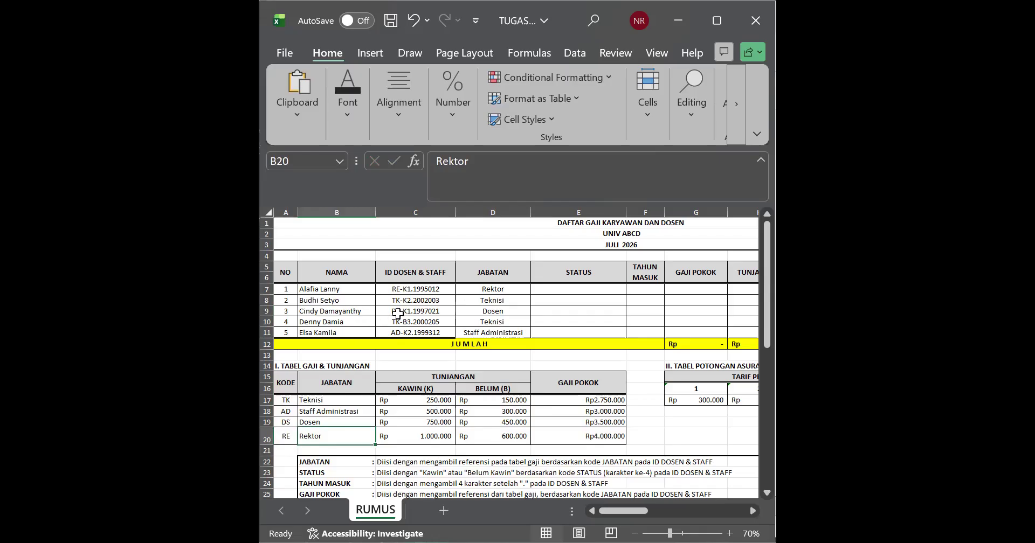
click(287, 422)
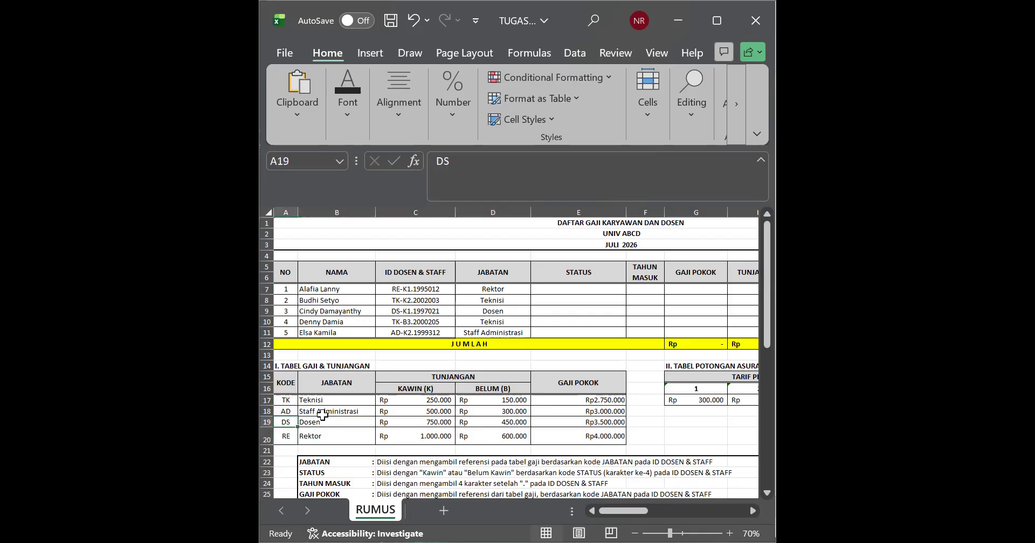
click(495, 311)
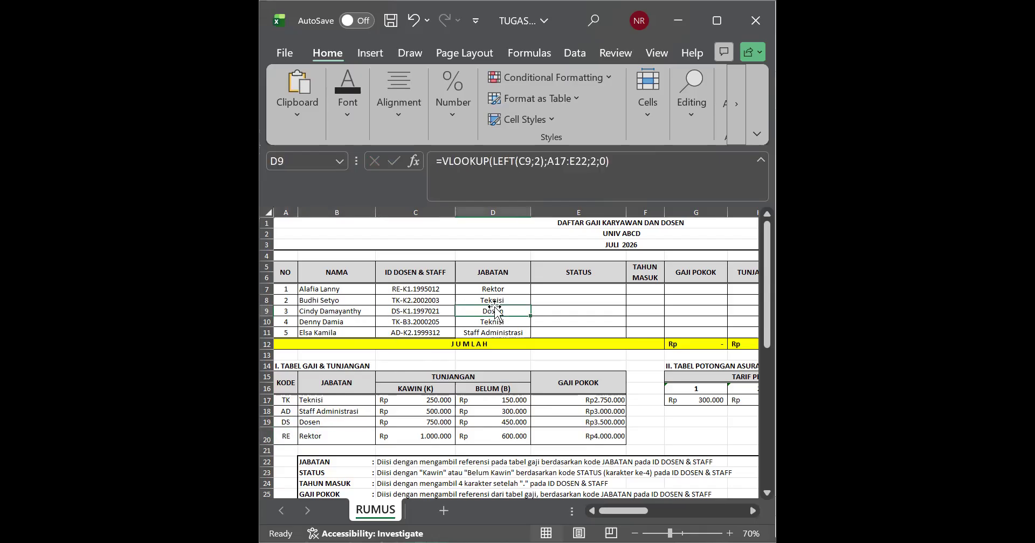
click(398, 333)
click(284, 412)
click(308, 411)
click(475, 332)
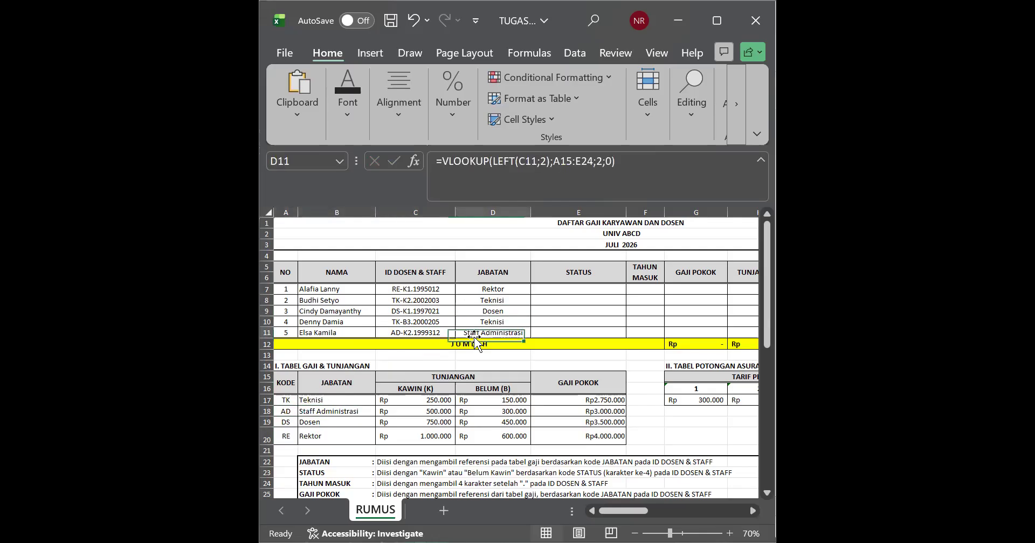
click(539, 321)
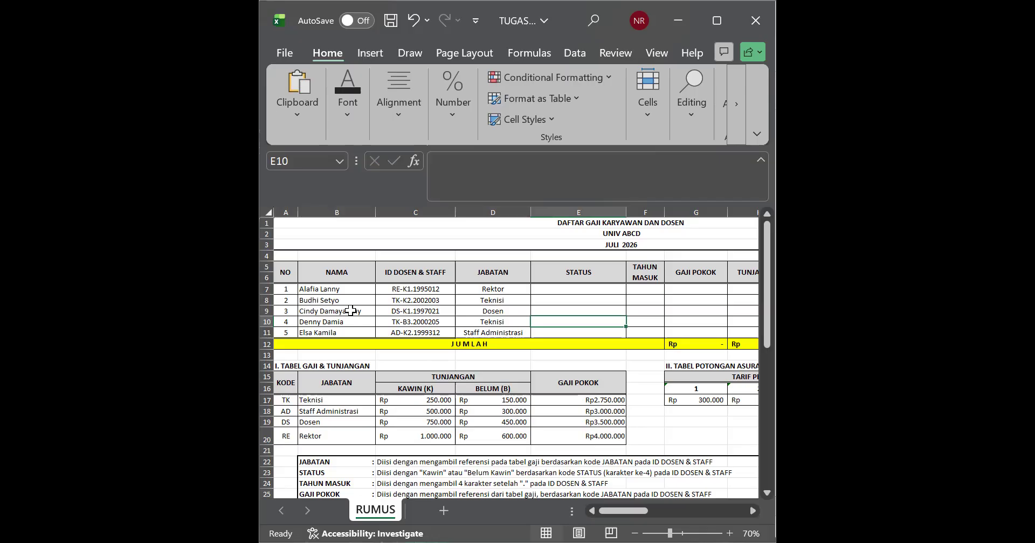
Step: Match the ID in C7 to its code in the salary table and copy Rektor from B20 into E7
click(343, 289)
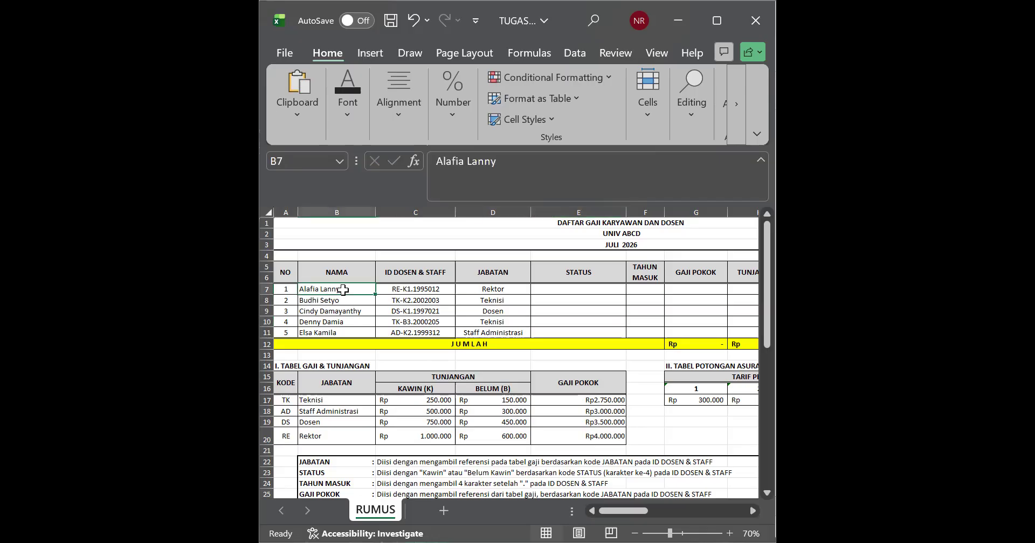
click(399, 291)
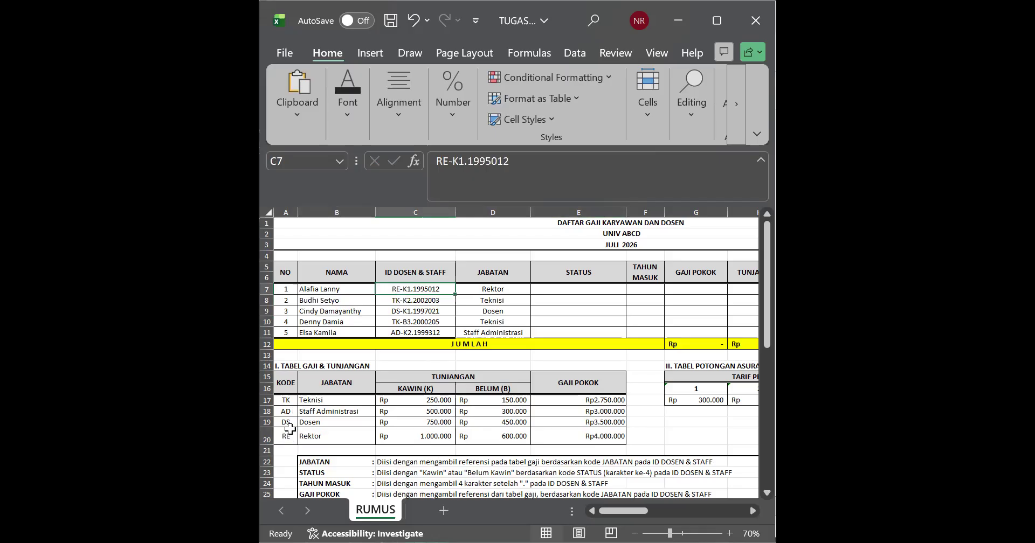
click(320, 441)
key(ctrl+c)
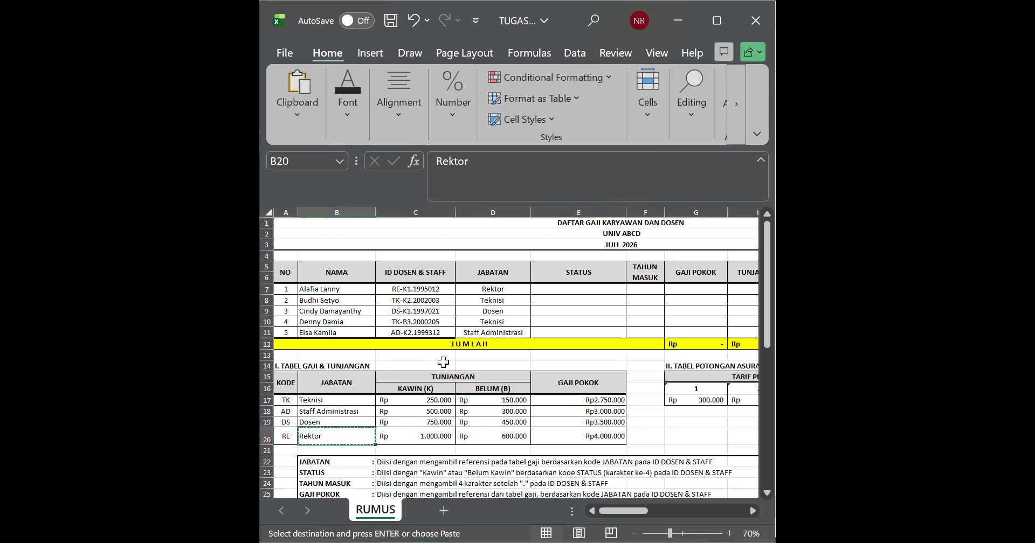
click(534, 290)
key(ctrl+v)
click(498, 322)
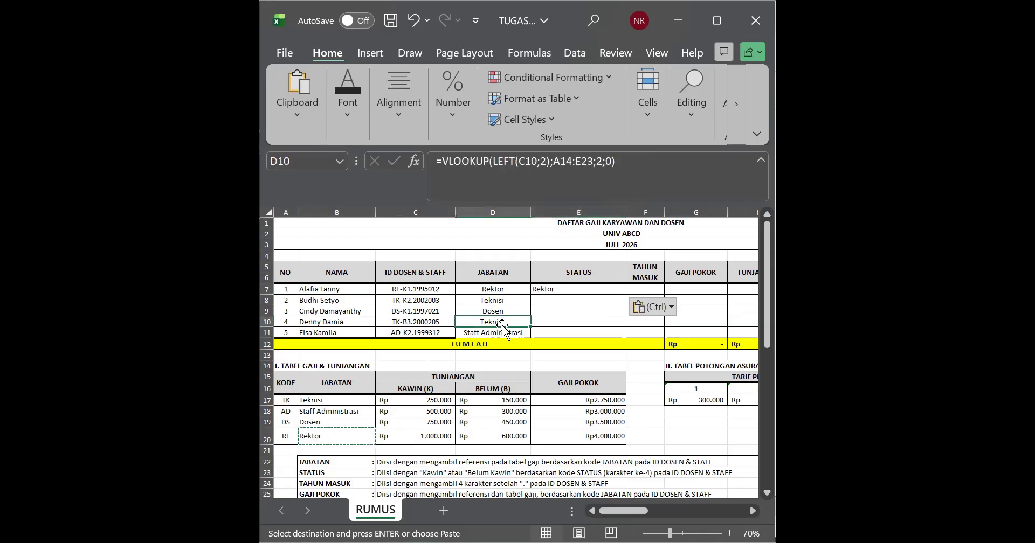
Step: Find the code TK in the salary table and copy Teknisi from B17 into E8
click(350, 313)
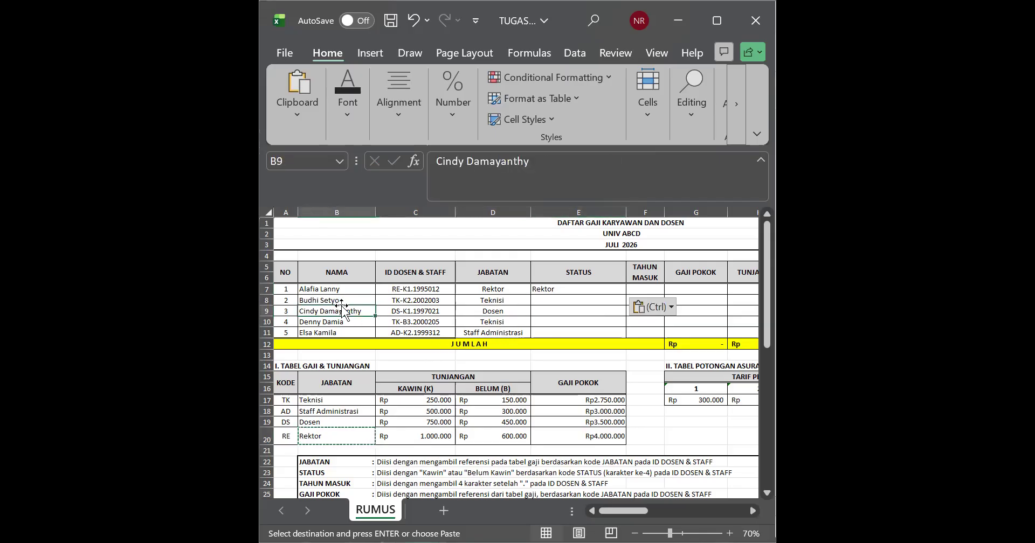
click(286, 400)
click(316, 399)
key(ctrl+c)
click(541, 300)
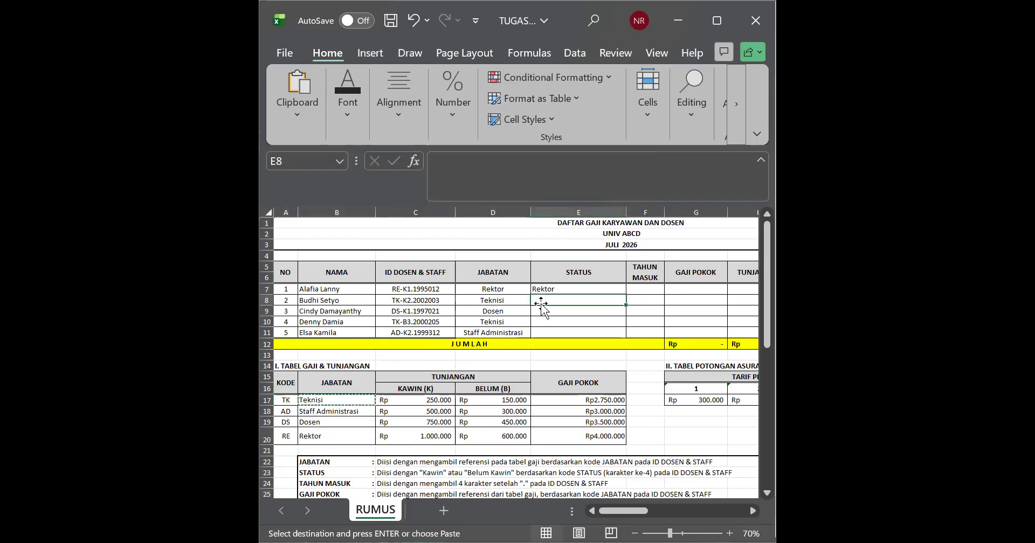
key(ctrl+v)
click(584, 329)
Step: Clear the copied Rektor and Teknisi entries from E7 and E8 in the STATUS column
drag(572, 290, 569, 307)
key(BackSpace)
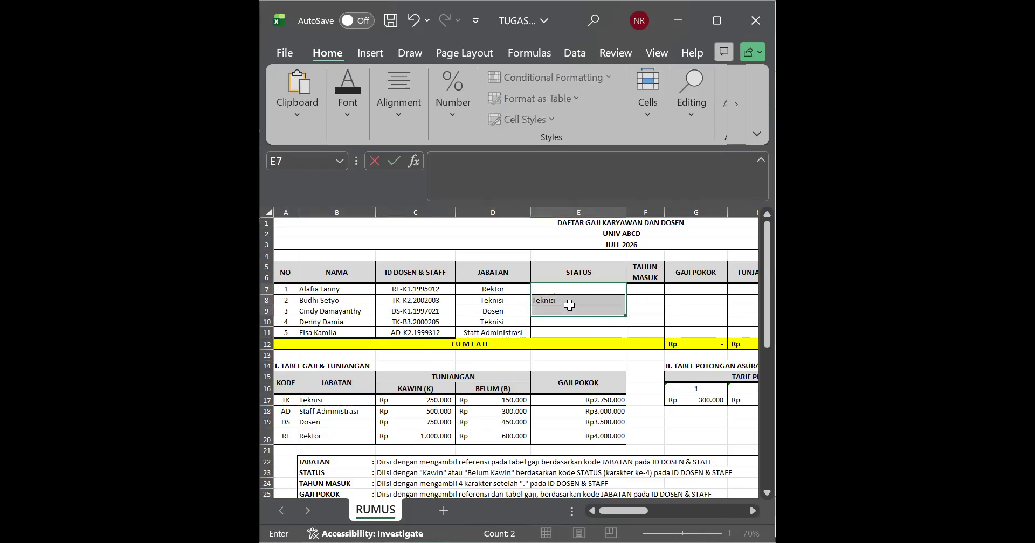
click(570, 308)
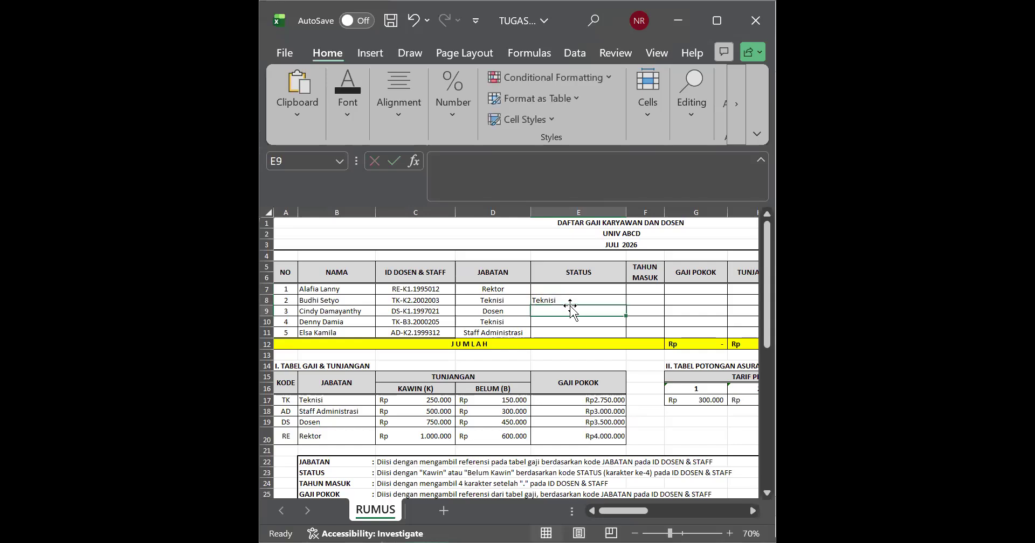
click(556, 301)
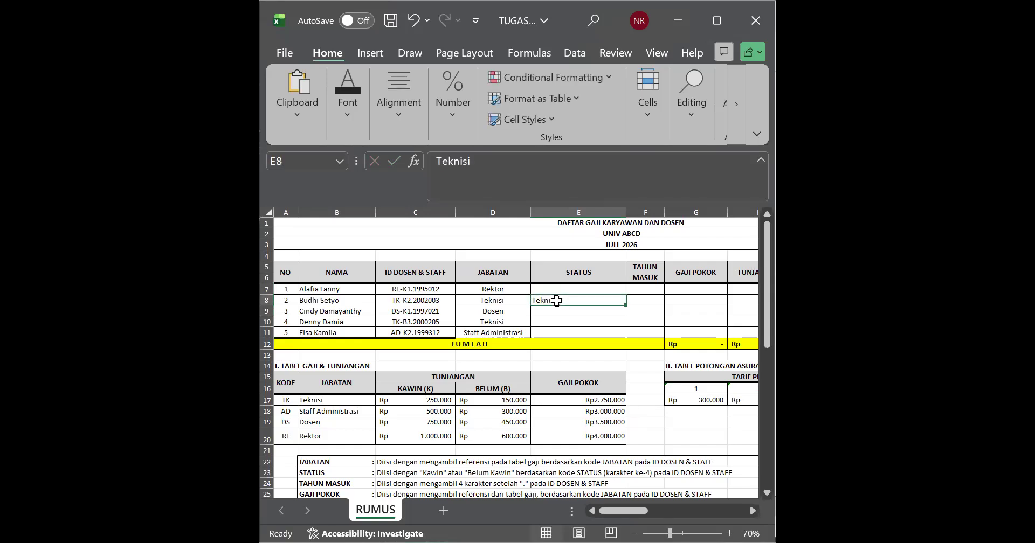
text(\)
key(BackSpace)
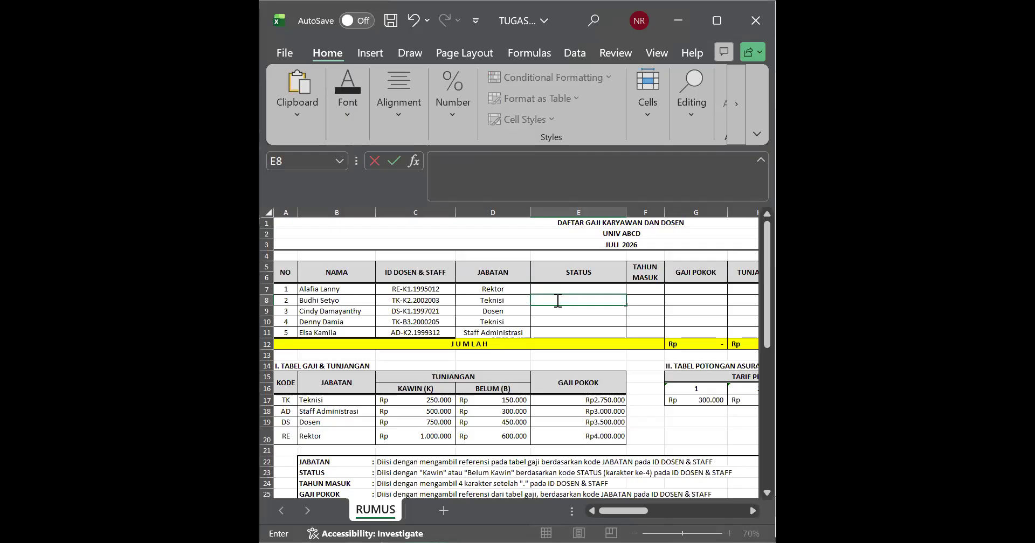
Step: Review the VLOOKUP formulas in D7 and D8 of the JABATAN column
double_click(520, 289)
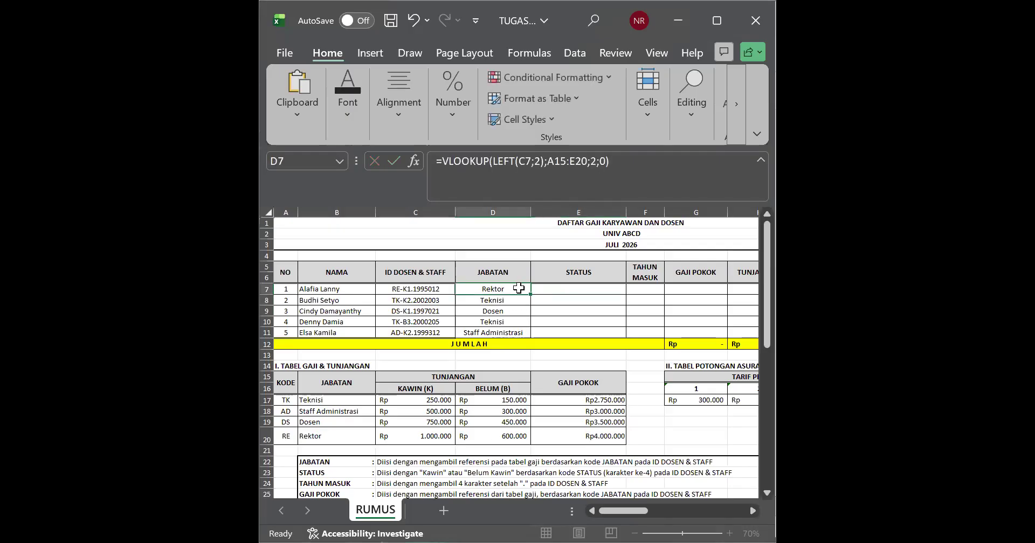
key(Return)
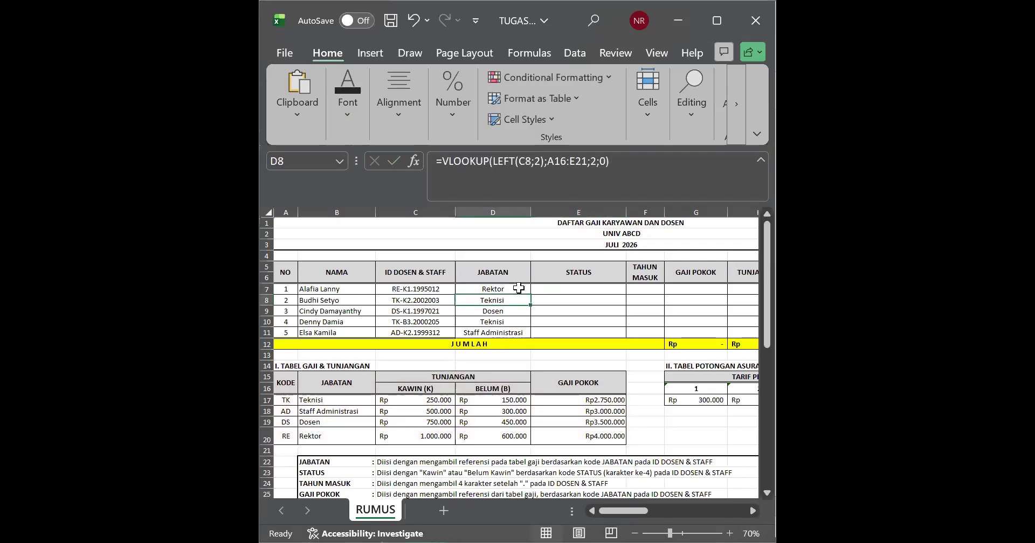
click(518, 288)
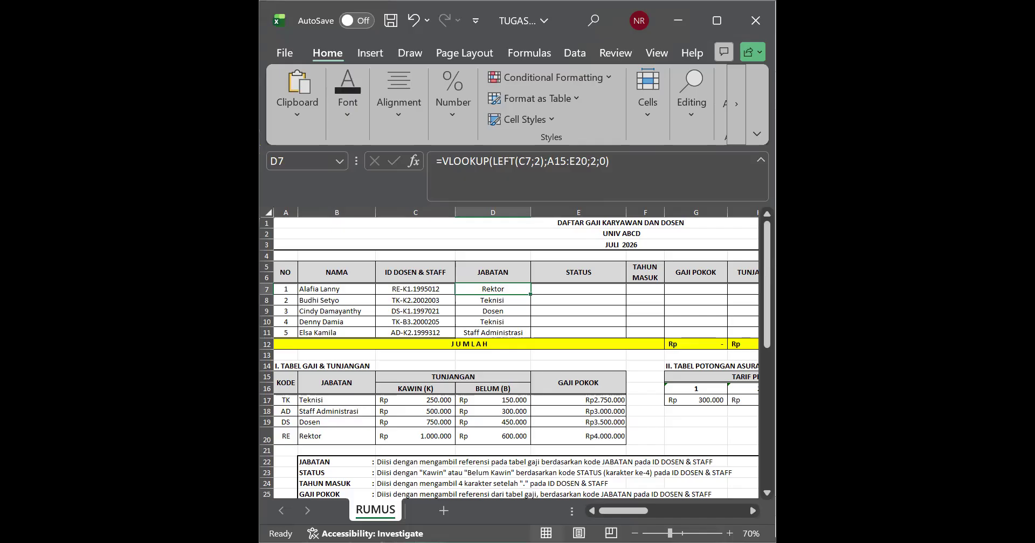
key(alt+Tab)
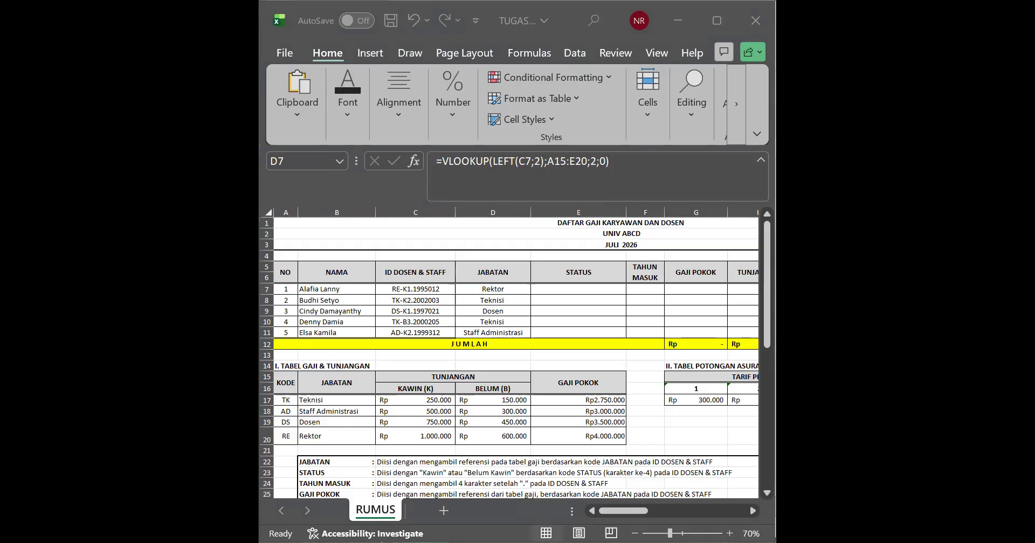
key(alt+Tab)
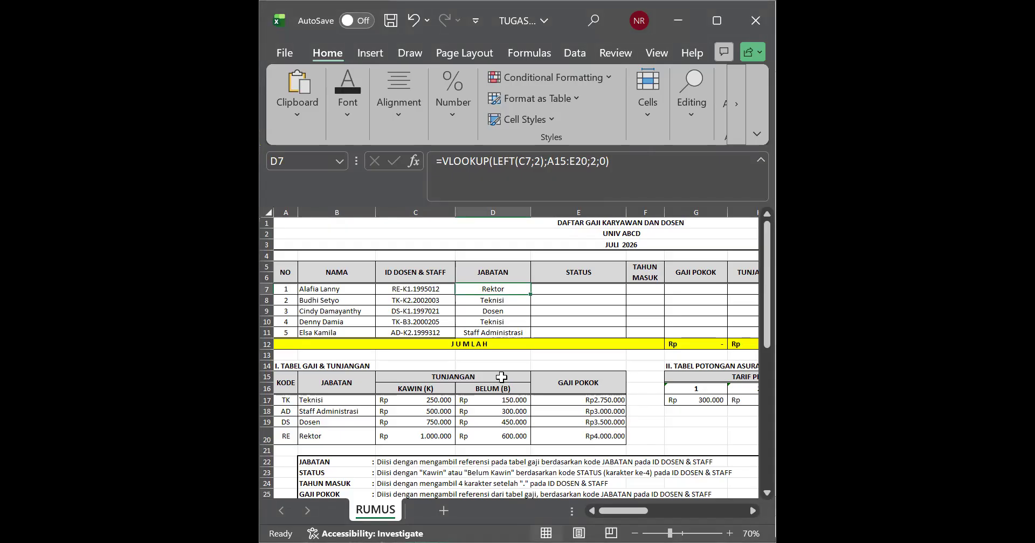
Step: Examine row 7 across the STATUS to TUNJANGAN columns and the ID code in C7
click(560, 331)
click(560, 290)
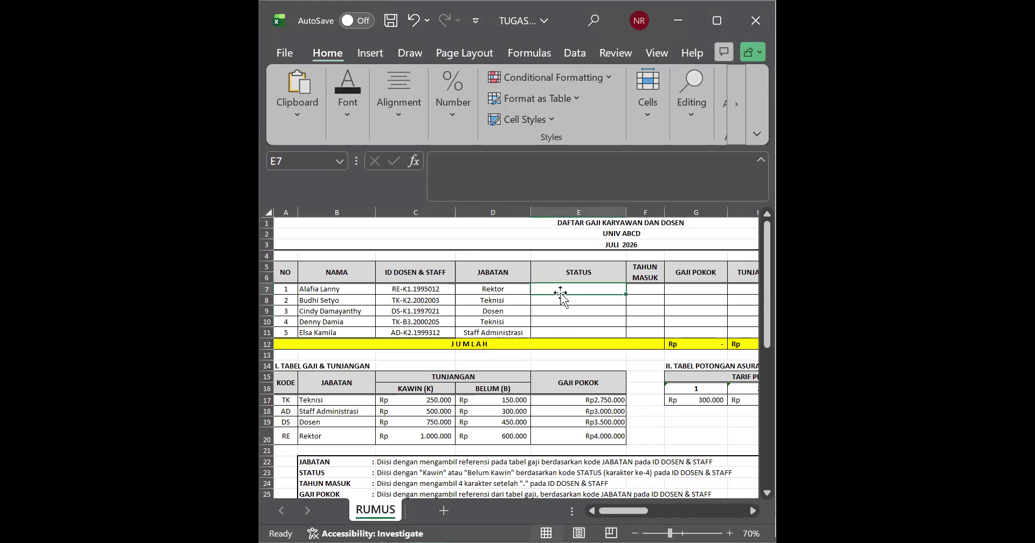
key(Right)
key(Right)
key(Right)
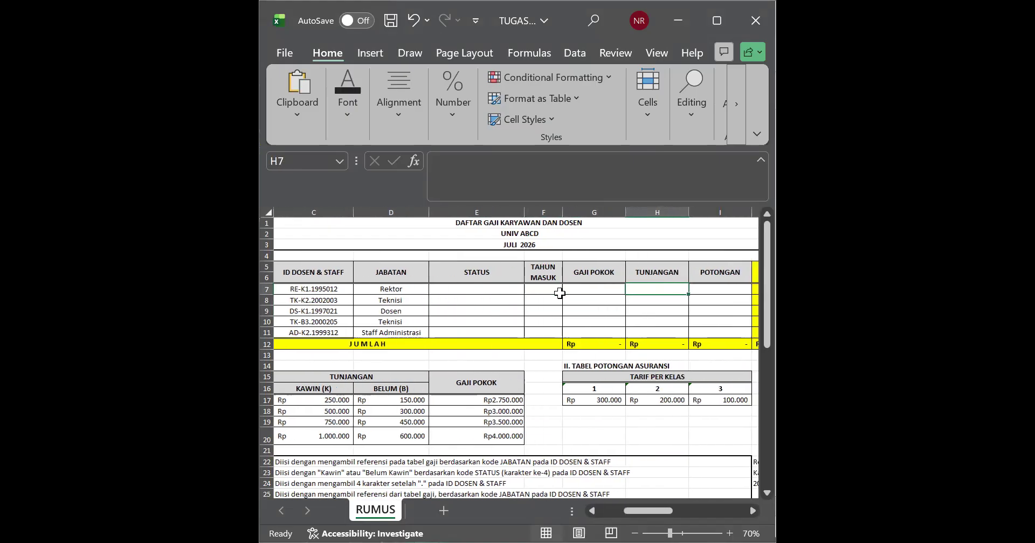
key(Left)
key(Left)
key(Left)
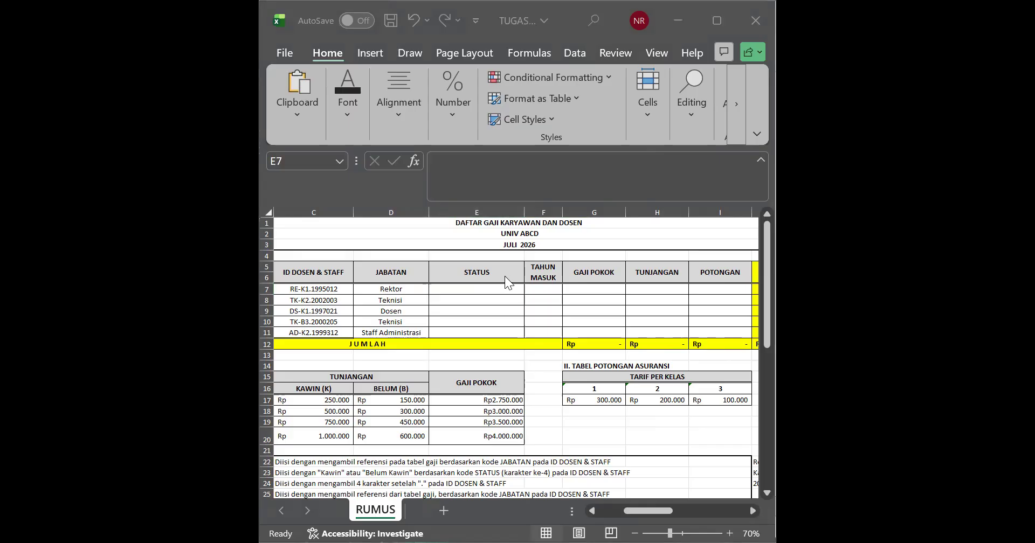
click(307, 288)
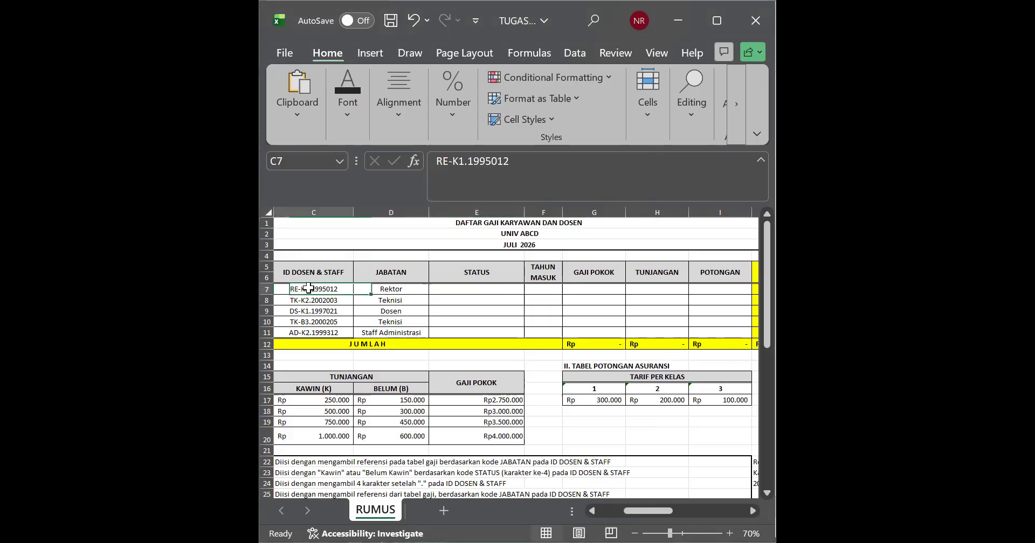
click(418, 291)
click(443, 291)
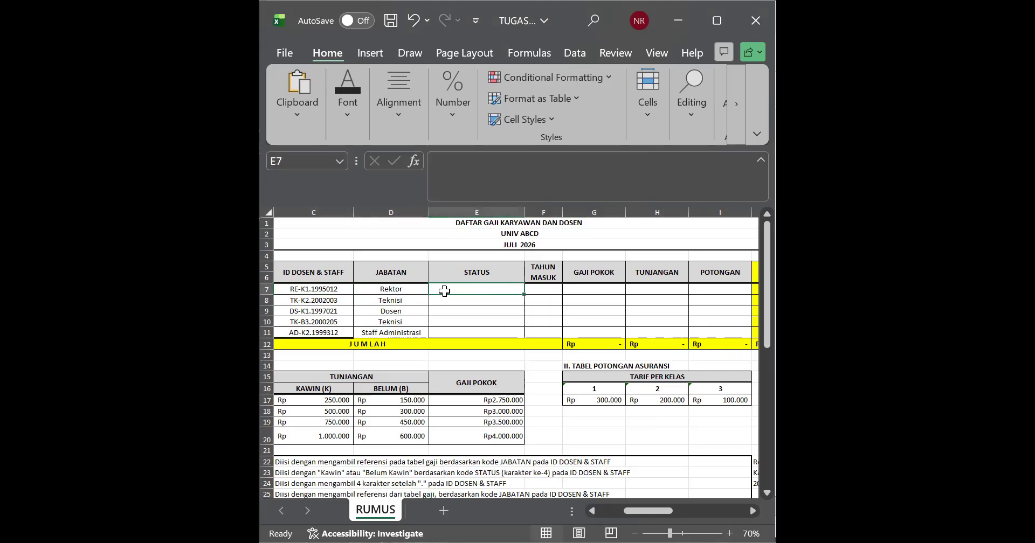
Step: Enter =MID(C7;4;1) in E7 to extract the fourth character of the ID in C7
double_click(444, 291)
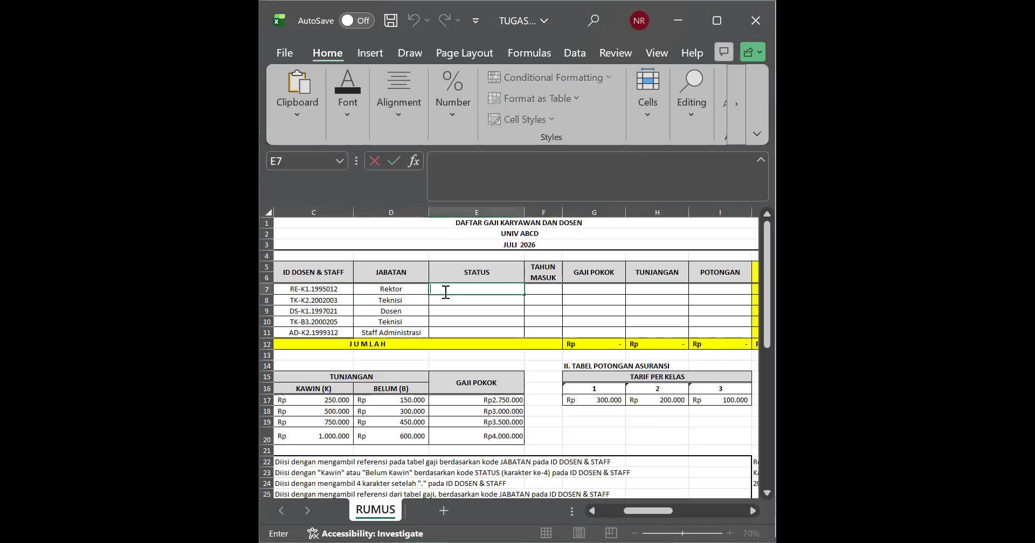
text(=)
text(MID)
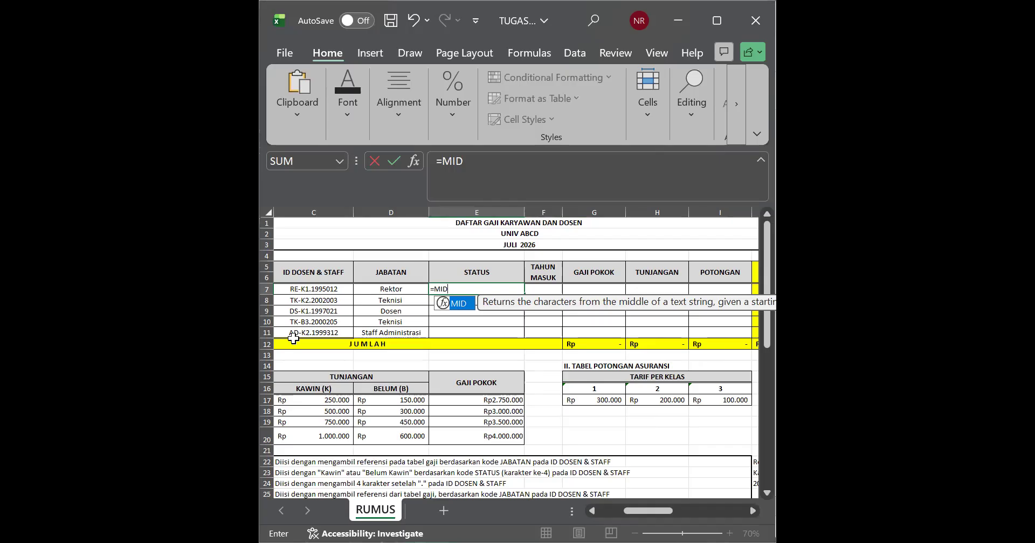
double_click(460, 305)
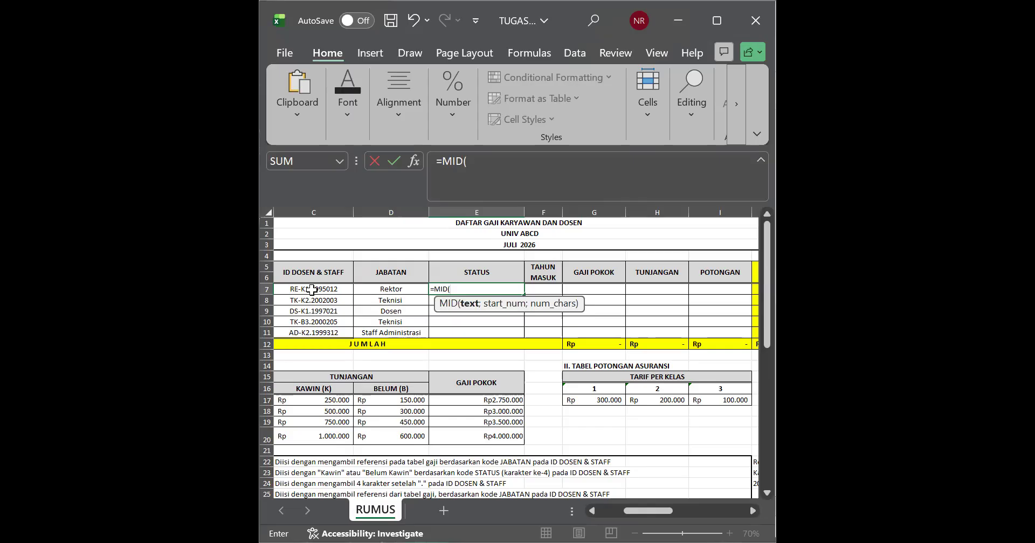
click(312, 290)
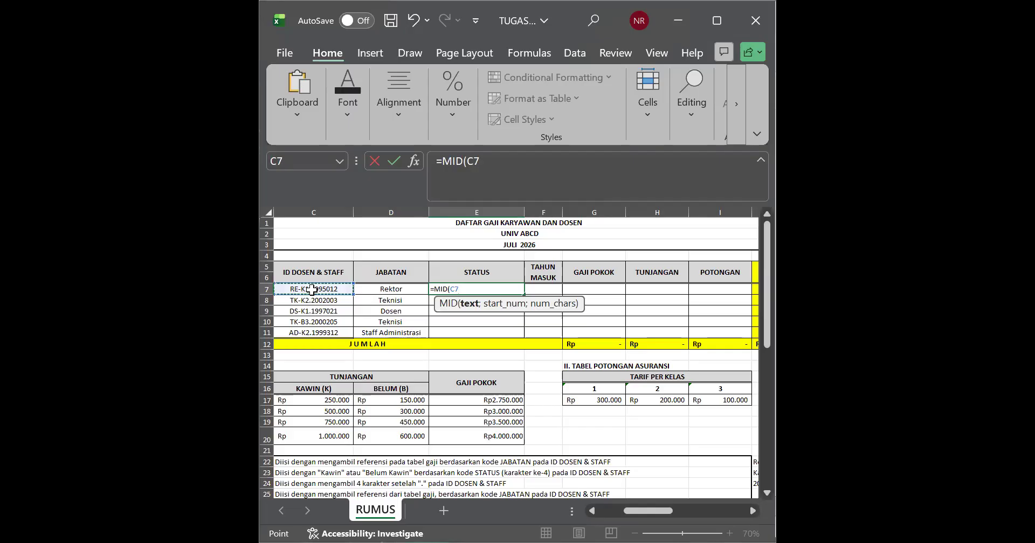
text(;)
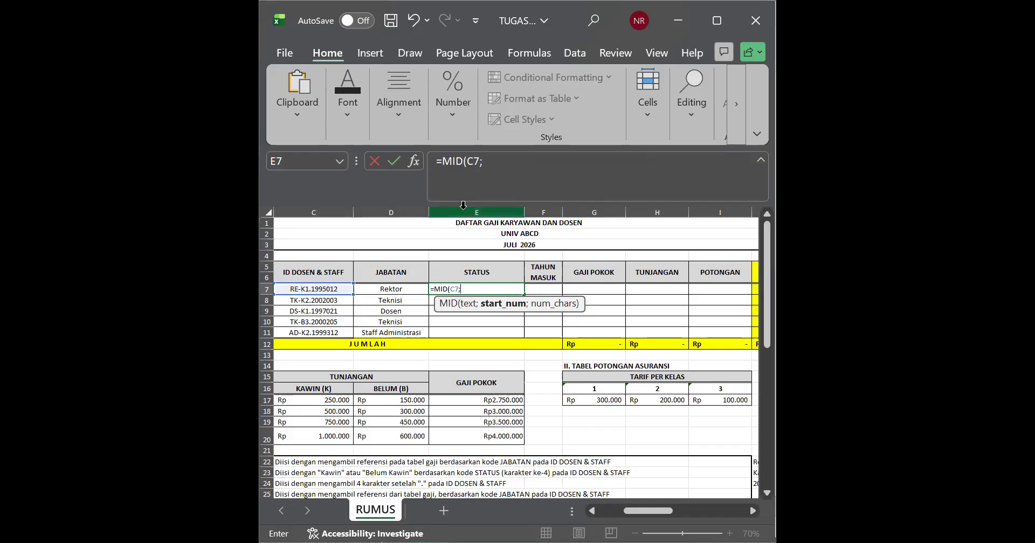
click(489, 167)
text(44)
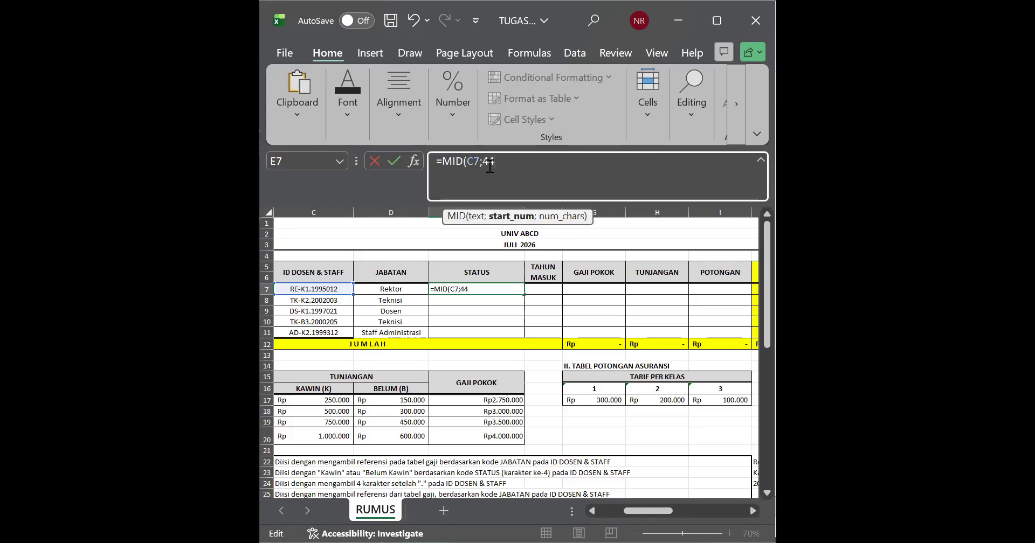
key(BackSpace)
text(;)
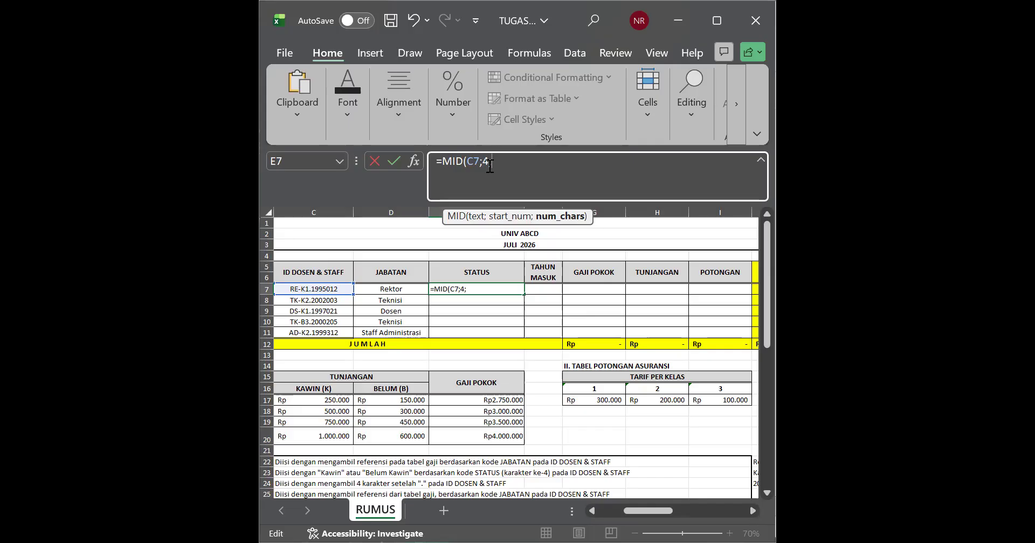
text(1))
key(Return)
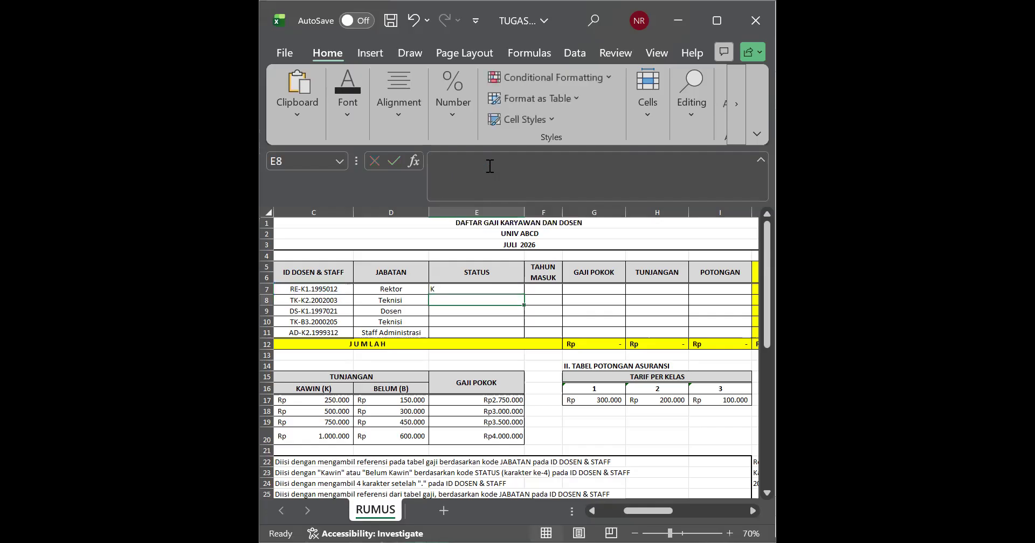
Step: Fill the MID formula from E7 down through E11 in the STATUS column
click(454, 290)
key(Up)
click(454, 289)
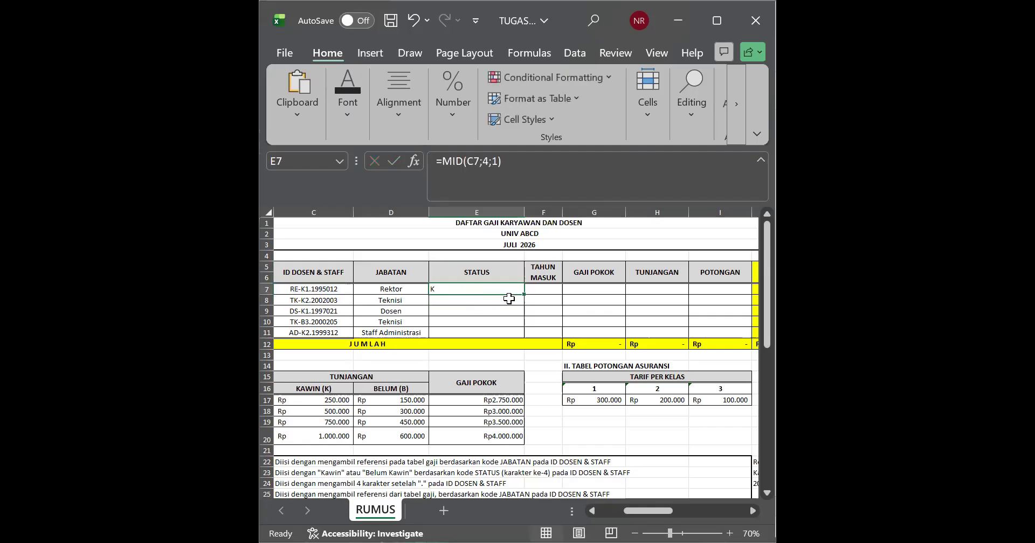
drag(524, 294, 509, 334)
click(450, 333)
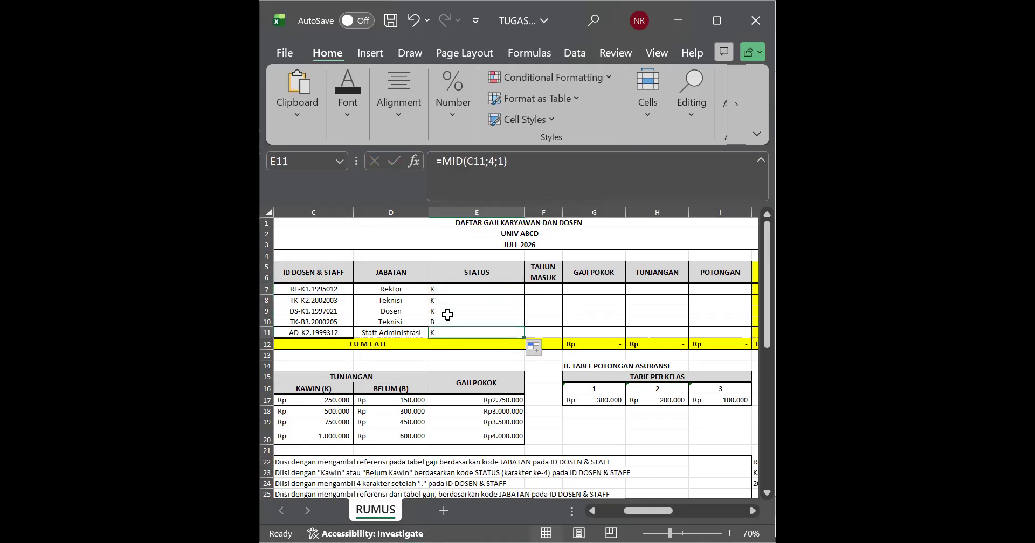
Step: Clear the filled MID formulas from E8:E11, keeping only the one in E7
drag(447, 300, 447, 334)
key(BackSpace)
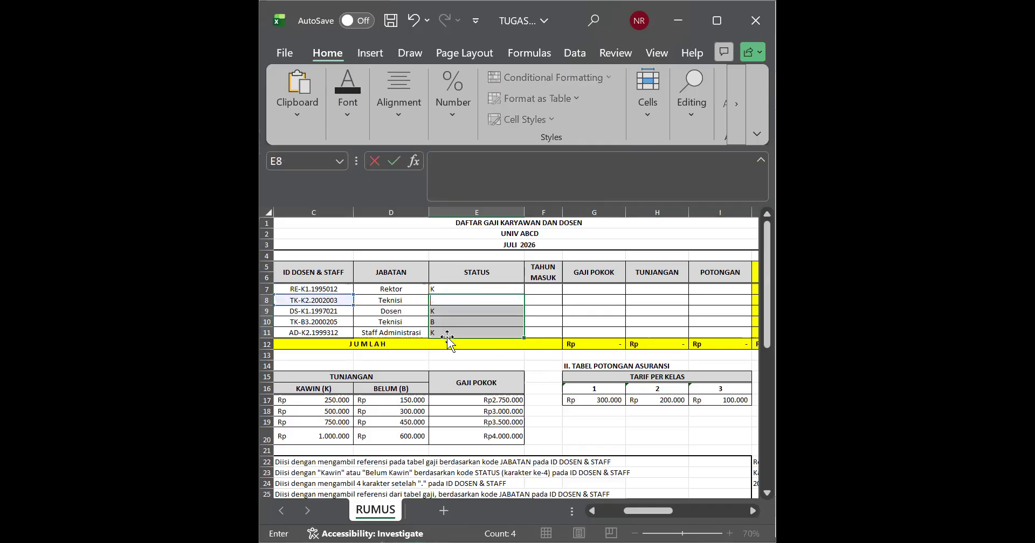
click(447, 337)
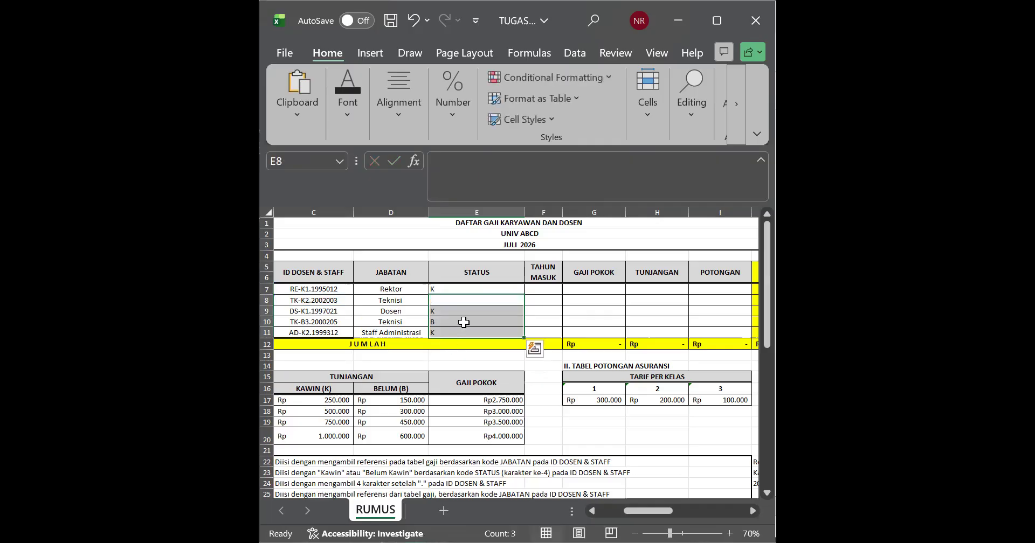
key(Delete)
Step: Replace the MID formula in E7 with an IF that tests whether MID(C7;4;1) equals "K"
double_click(459, 290)
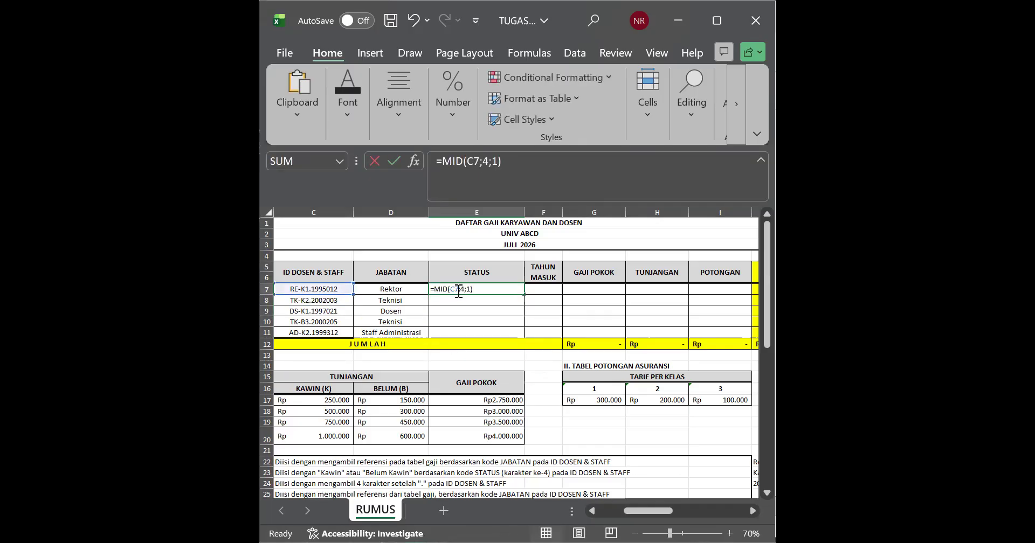
drag(479, 290, 437, 290)
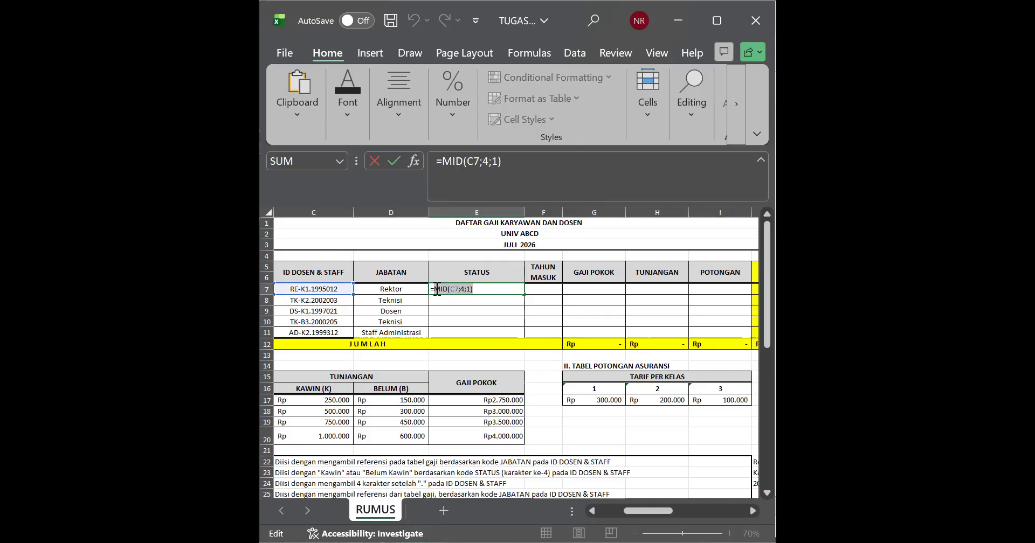
key(BackSpace)
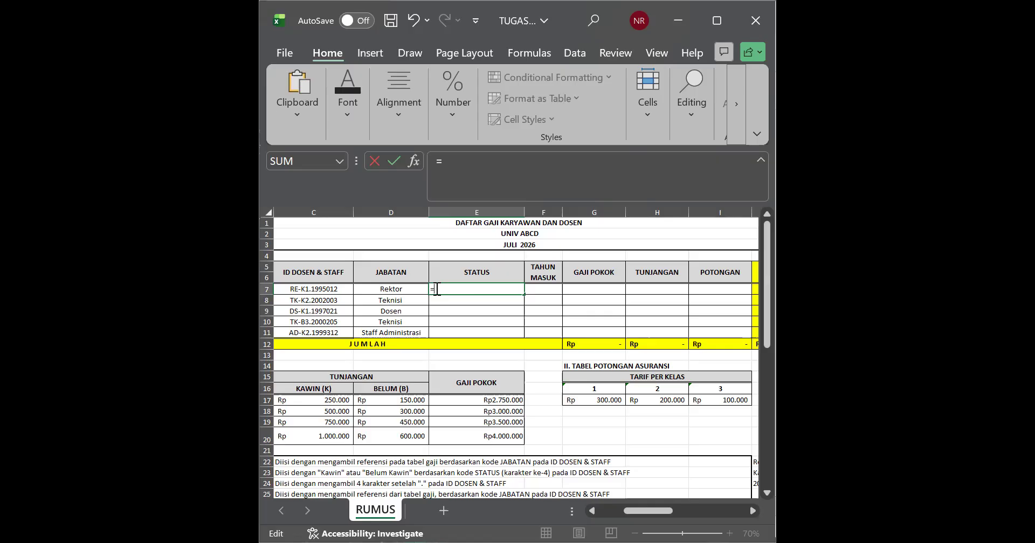
text(IF)
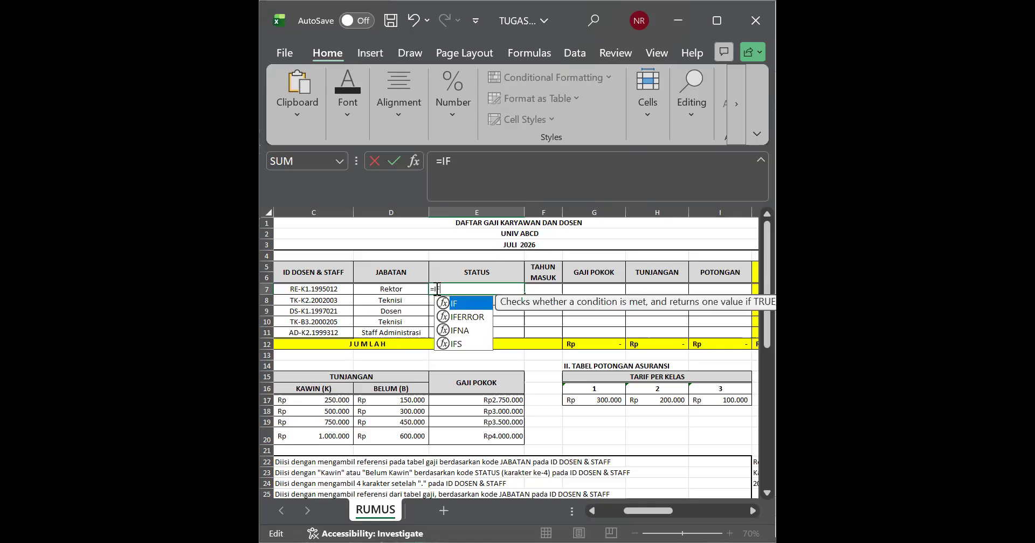
double_click(466, 304)
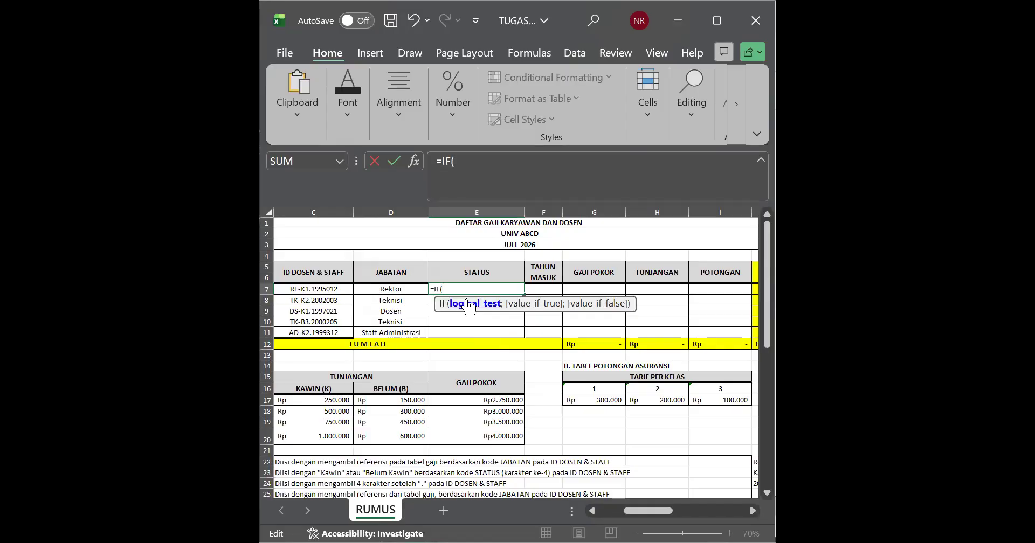
text(MID(C7;4;1))
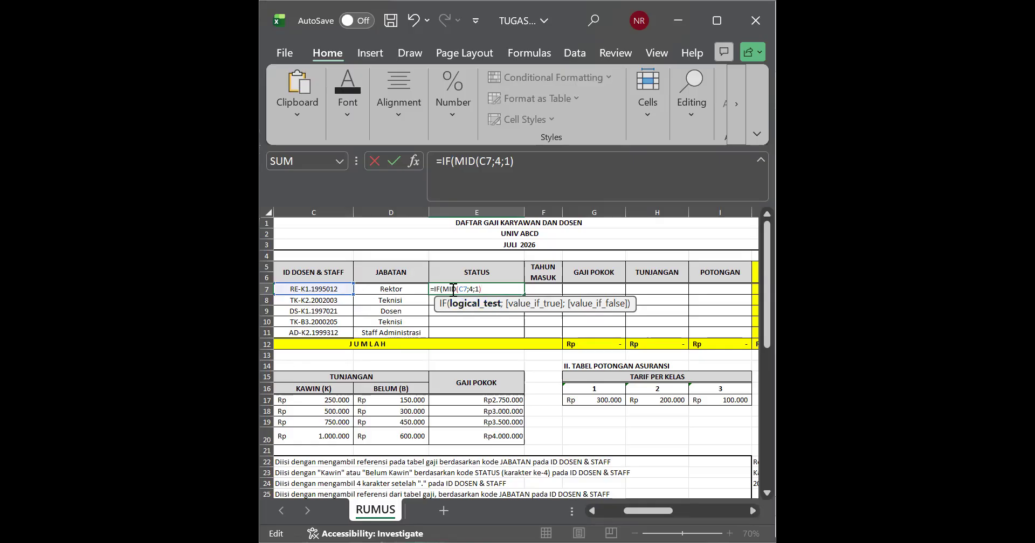
text(')
text(K)
text(;)
text(")
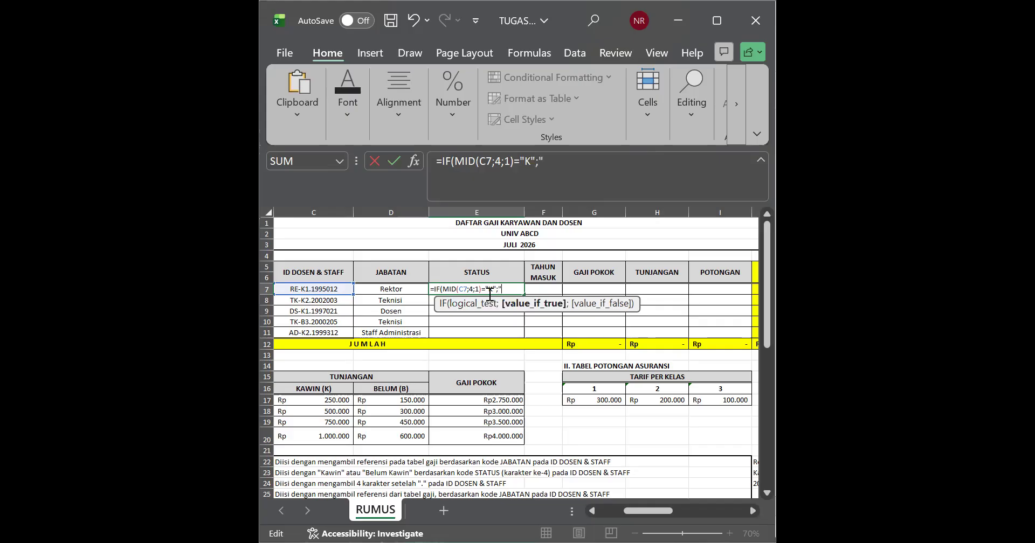
text(KAWIN)
text(')
text(;)
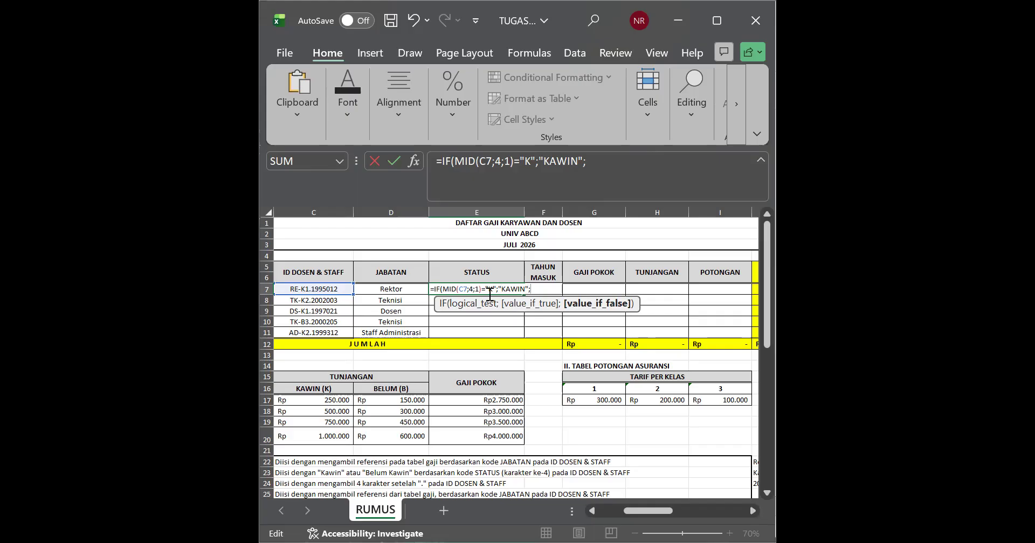
Step: Complete the IF formula in E7 with "KAWIN" for true and "BELUM KAWIN" for false
text(BELUM KAWIN)
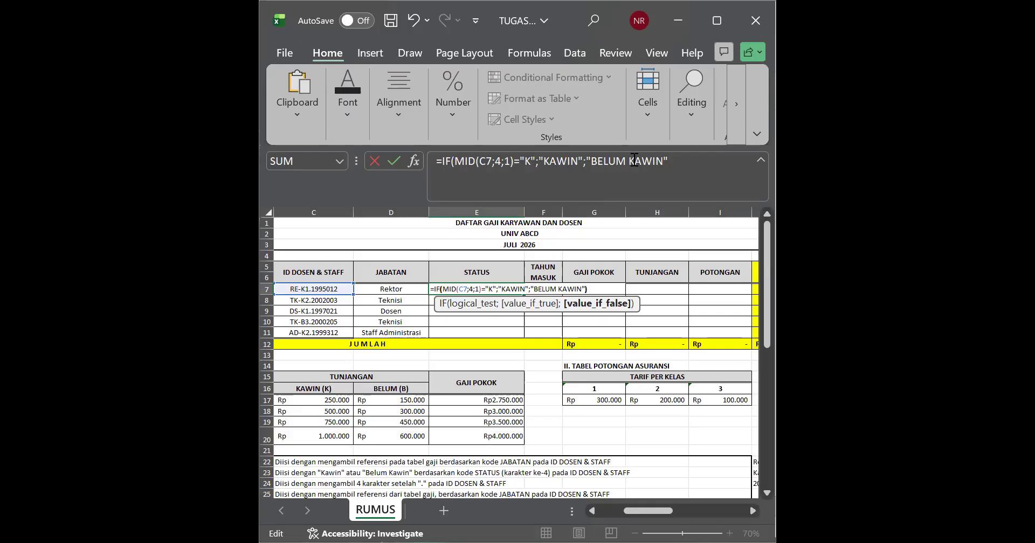
text())
key(Return)
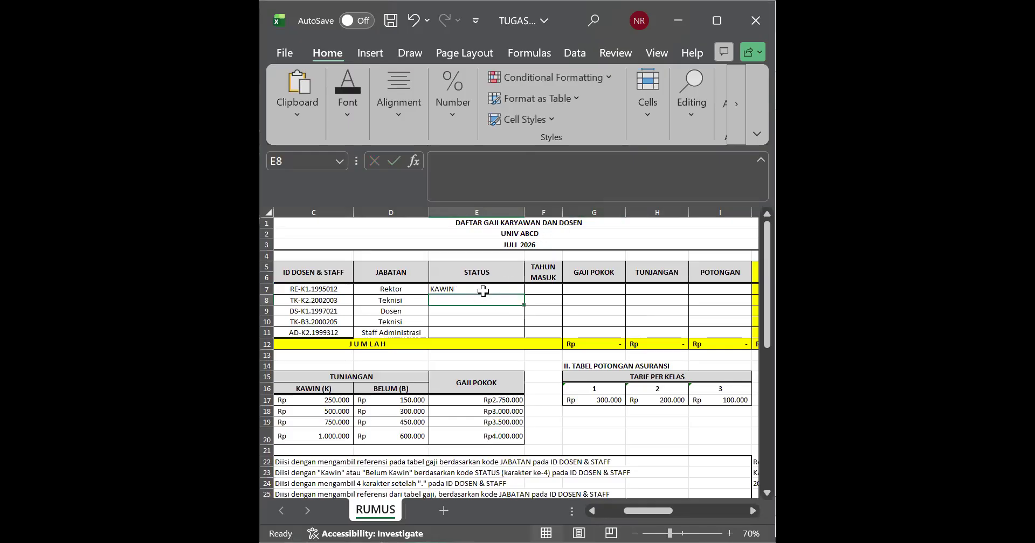
Step: Fill the IF formula from E7 down through E11 in the STATUS column
click(482, 290)
drag(524, 296, 526, 333)
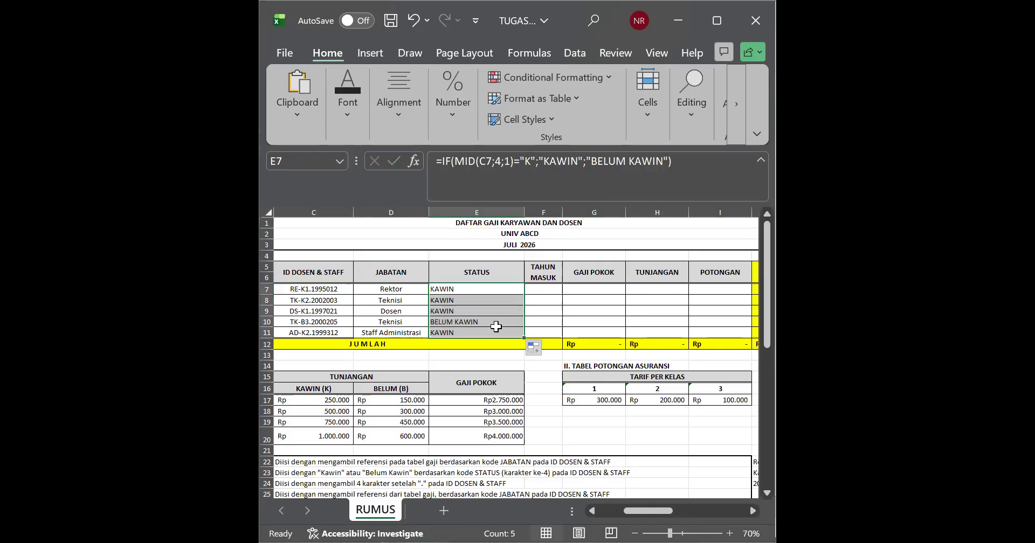
click(391, 332)
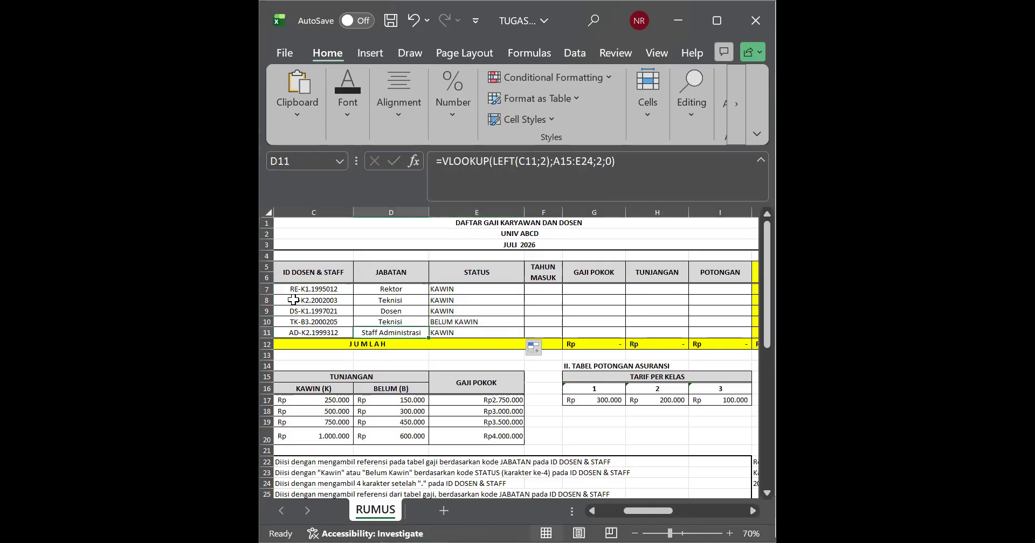
drag(465, 289, 463, 329)
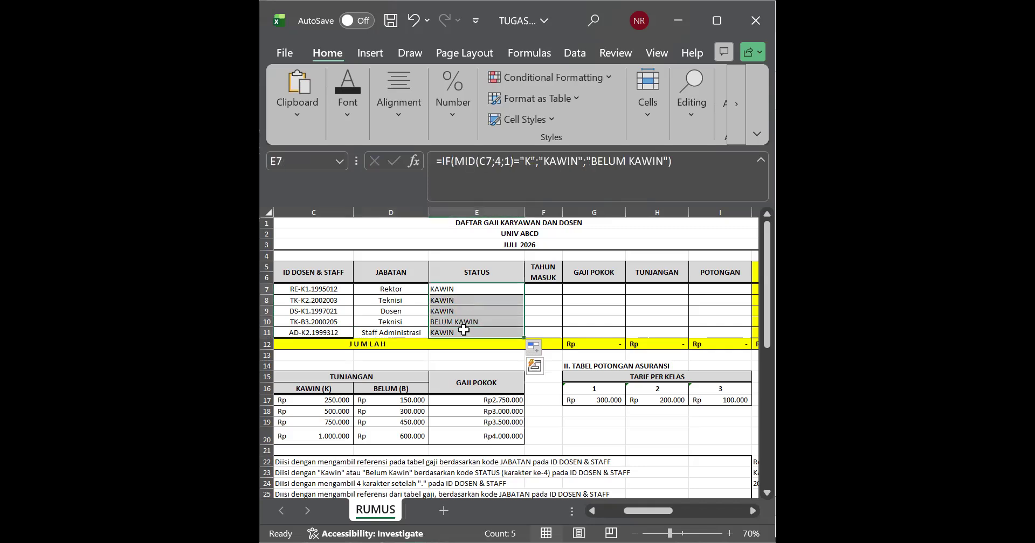
Step: Check each ID code in C7:C11 against its STATUS result, especially row 10
click(304, 291)
click(307, 301)
click(309, 310)
click(312, 323)
click(312, 332)
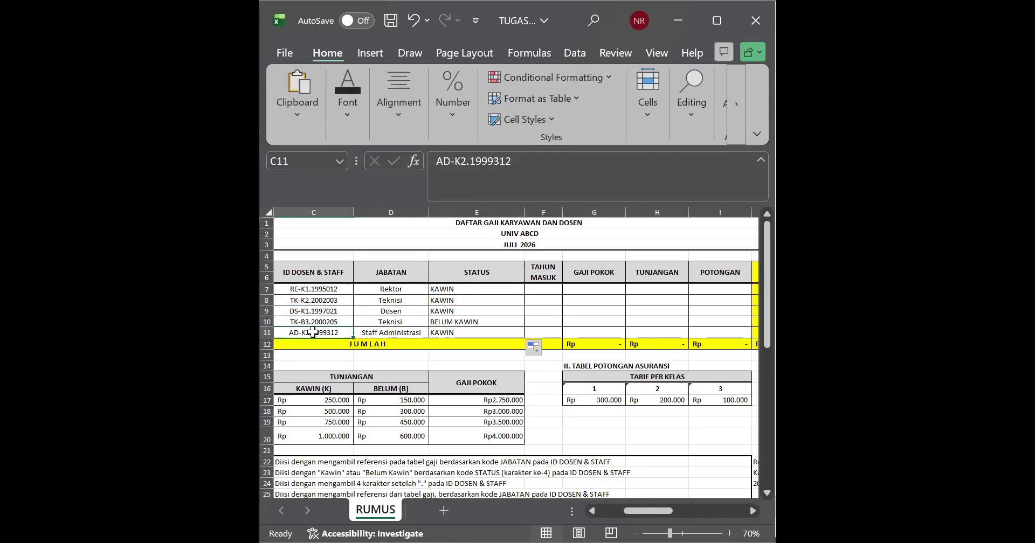
click(446, 323)
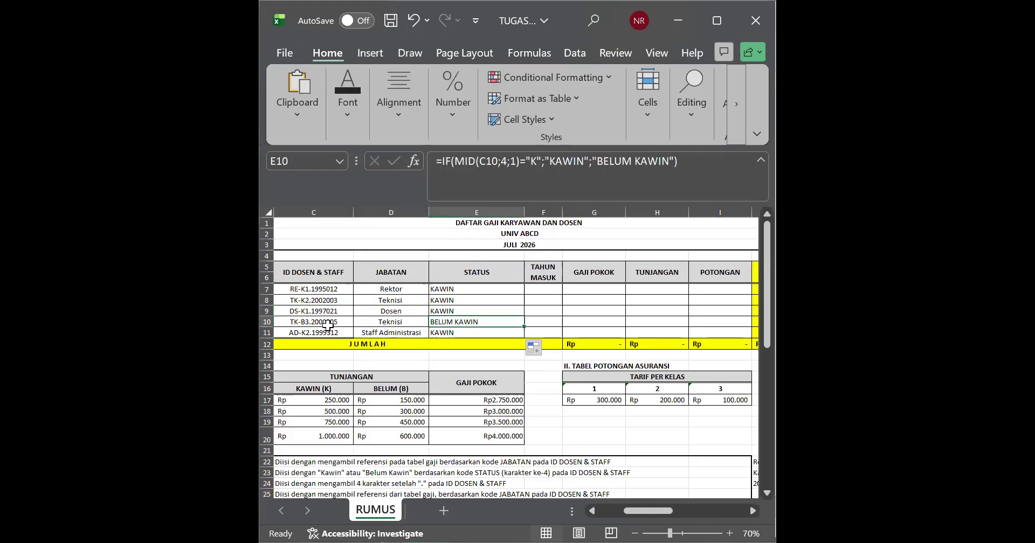
click(304, 324)
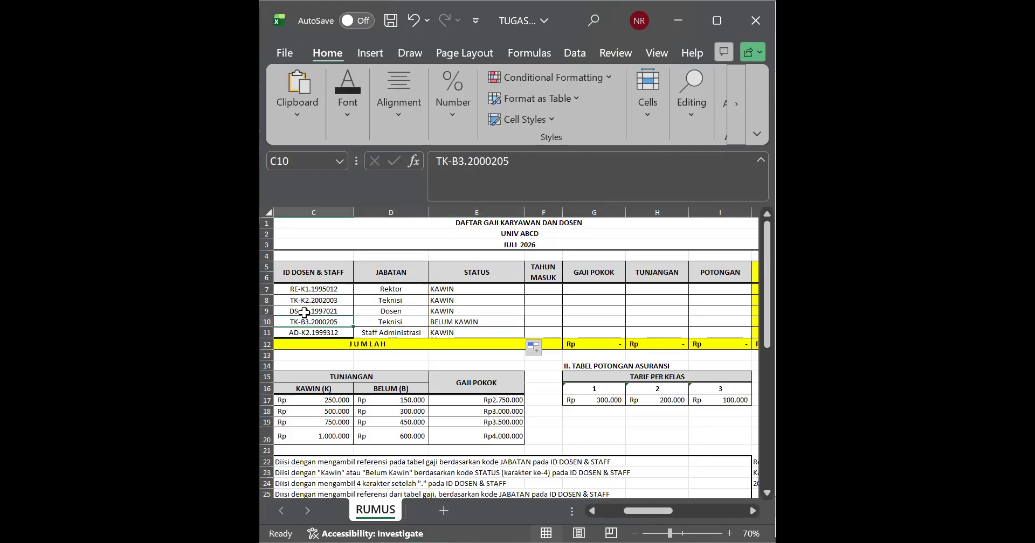
Step: Change the fourth character of the ID in C9 to B
double_click(305, 311)
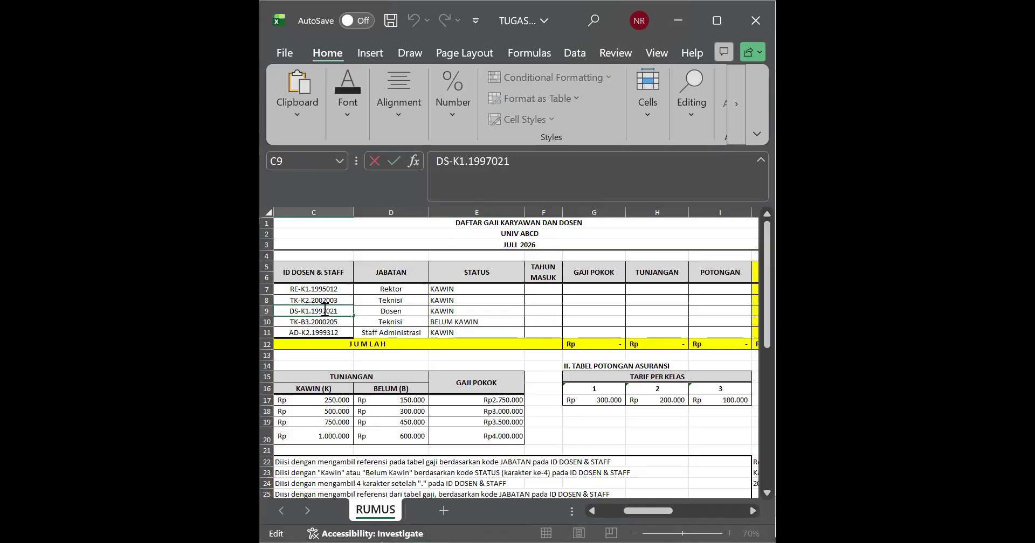
key(BackSpace)
text(B)
click(442, 290)
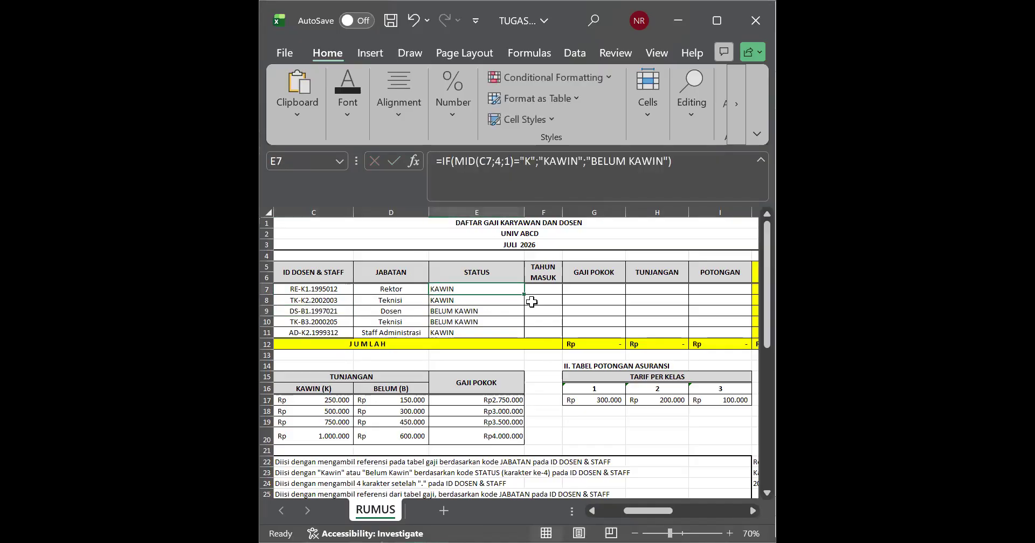
Step: Compare the STATUS formulas and results in column E with the updated ID codes in column C
click(507, 322)
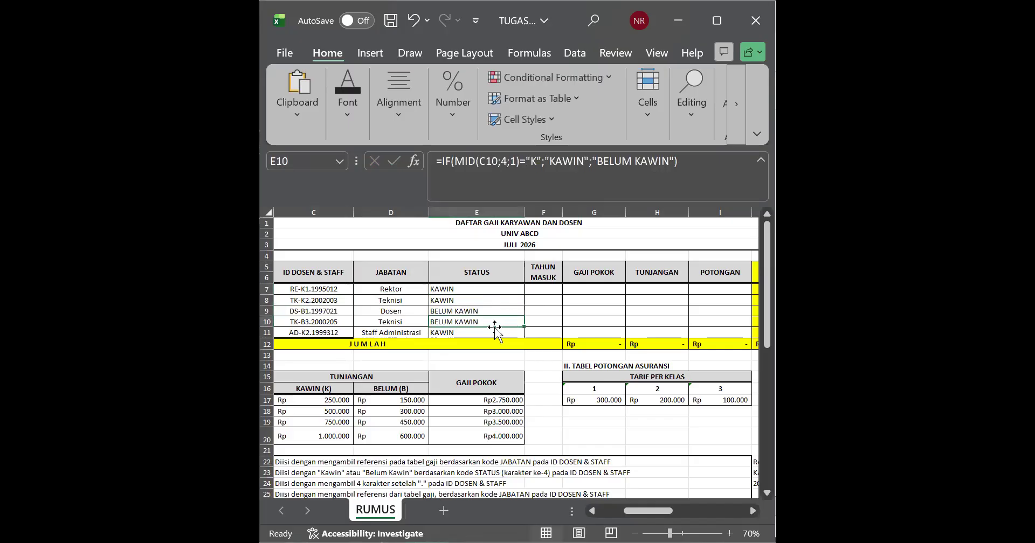
click(471, 312)
click(507, 331)
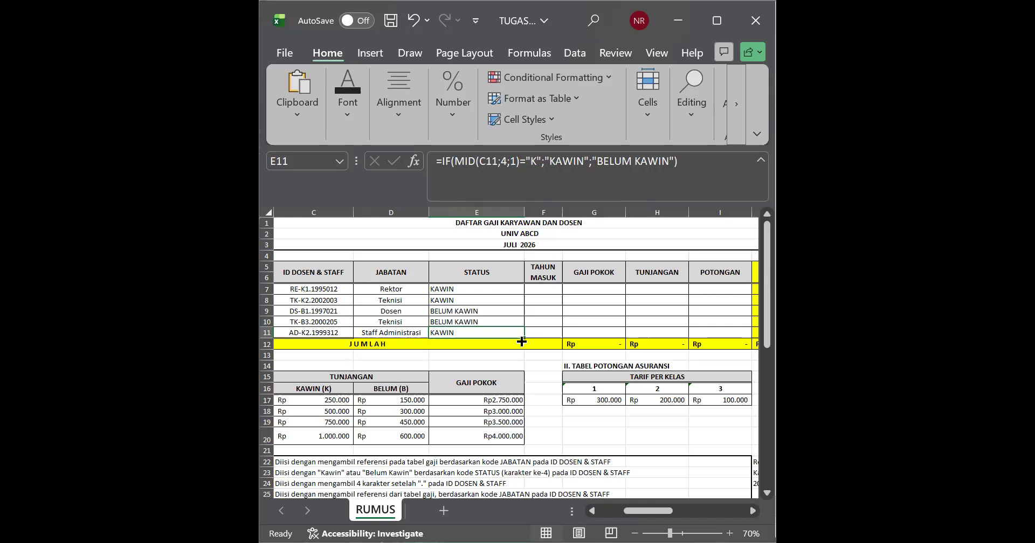
click(488, 299)
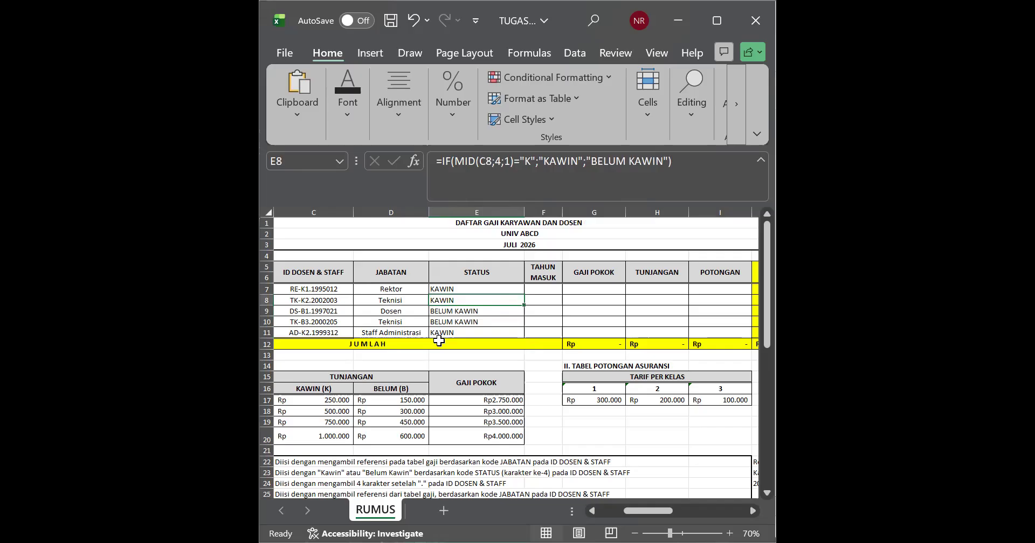
drag(311, 290, 315, 308)
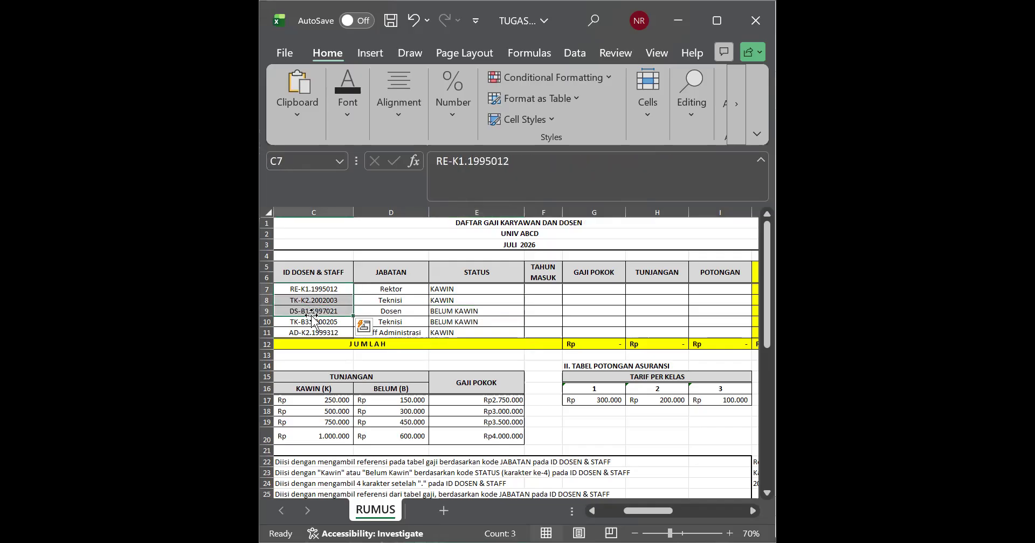
click(308, 332)
click(490, 290)
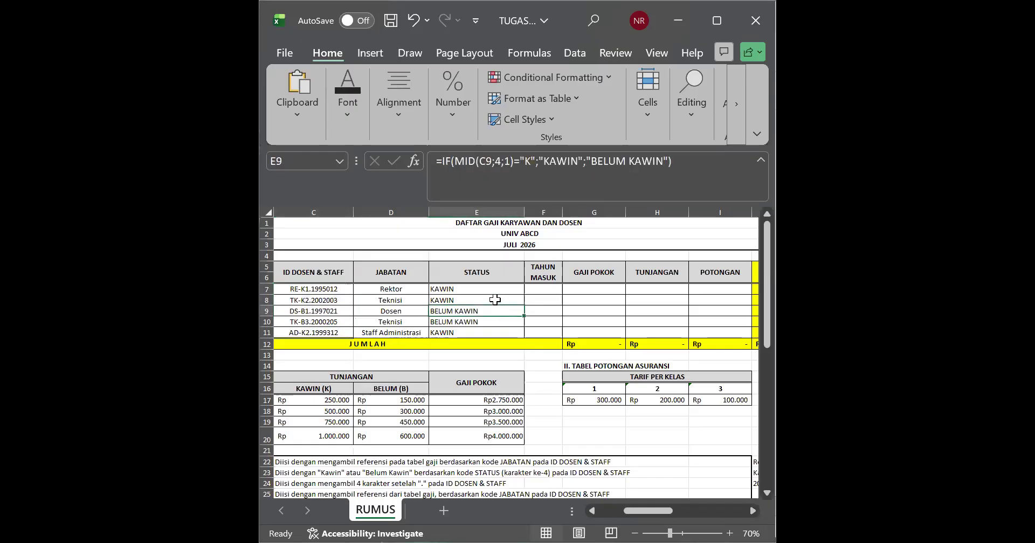
click(472, 321)
click(462, 344)
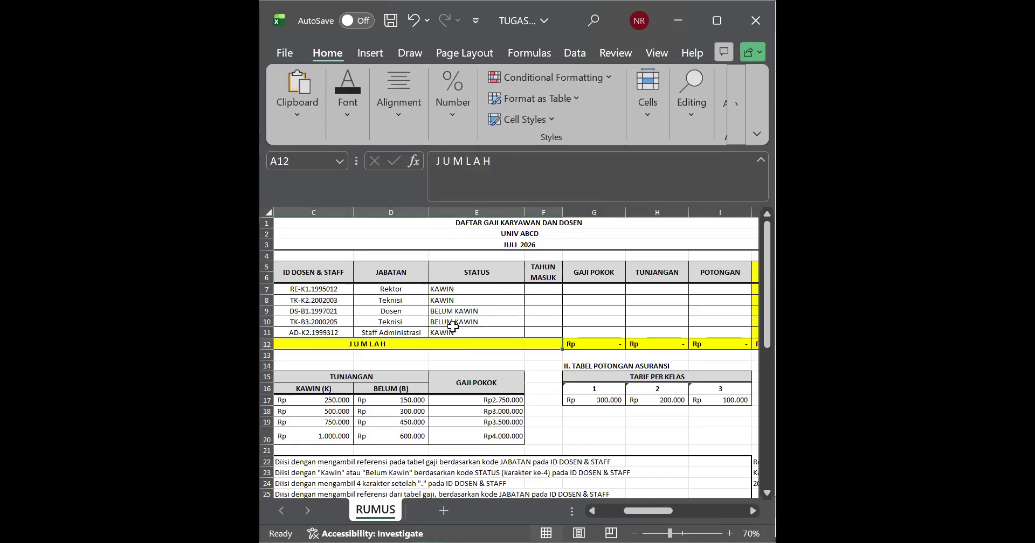
click(458, 322)
Step: Examine the STATUS and TAHUN MASUK headers and the row 7 cells from STATUS across to TUNJANGAN
click(474, 274)
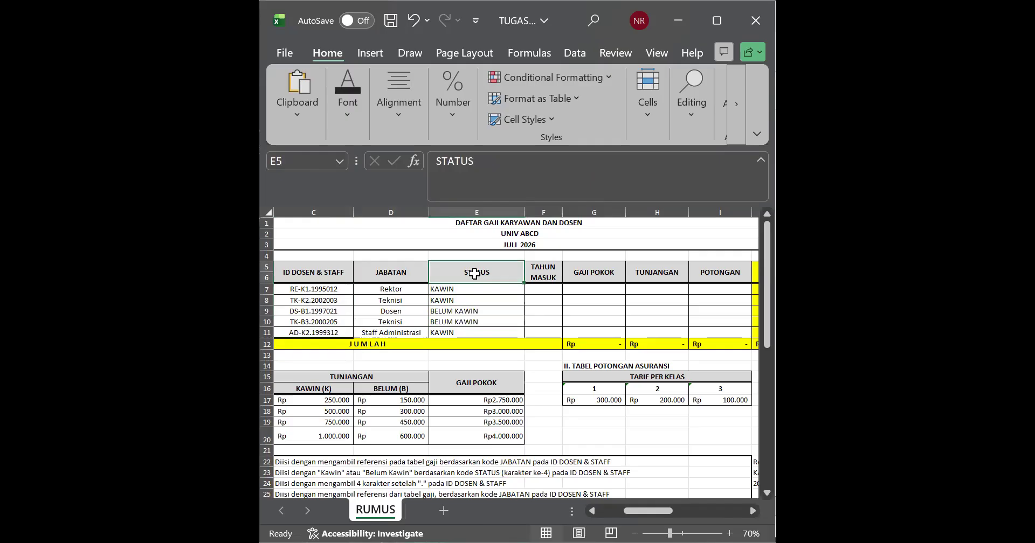
key(Right)
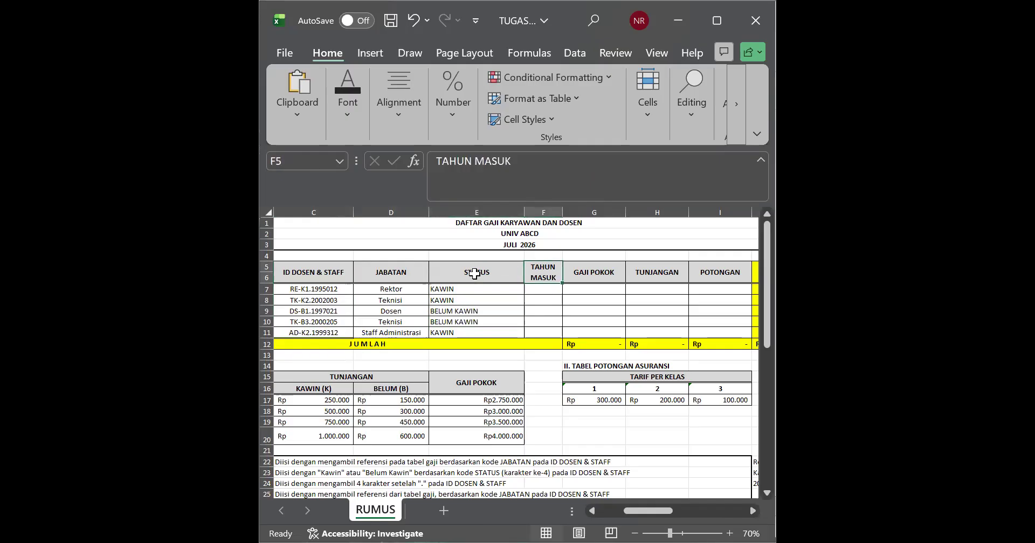
click(503, 298)
click(511, 290)
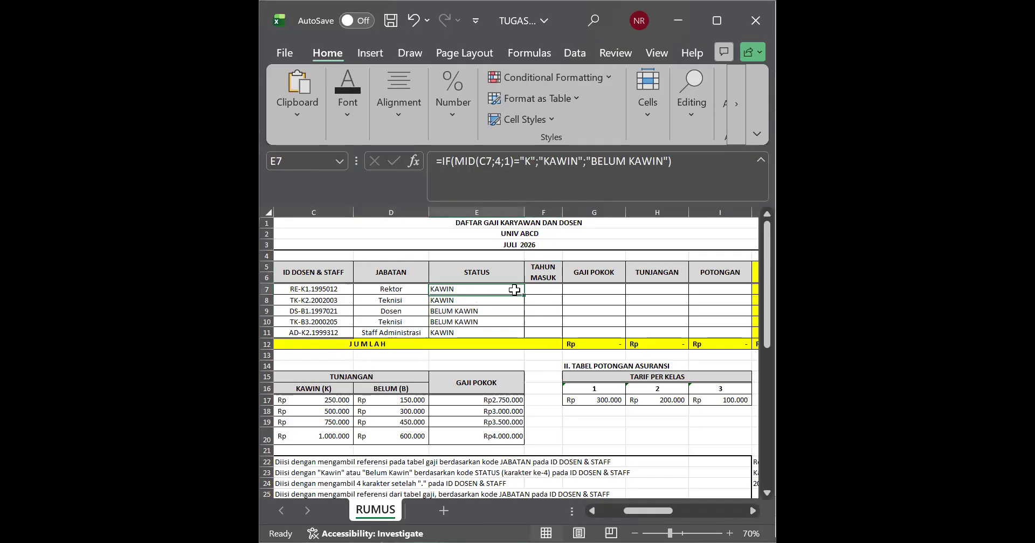
key(Right)
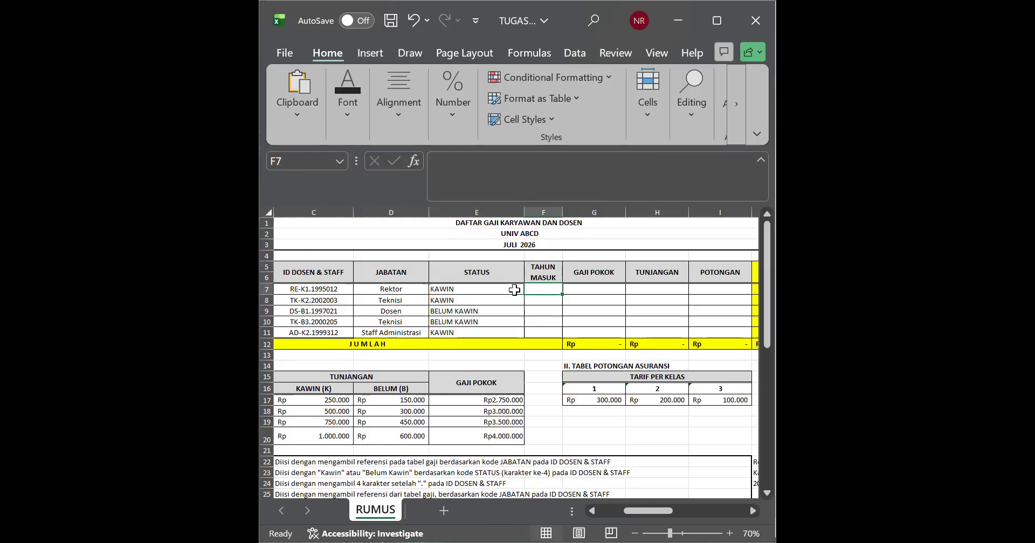
key(Right)
key(Right)
key(Right)
key(Right)
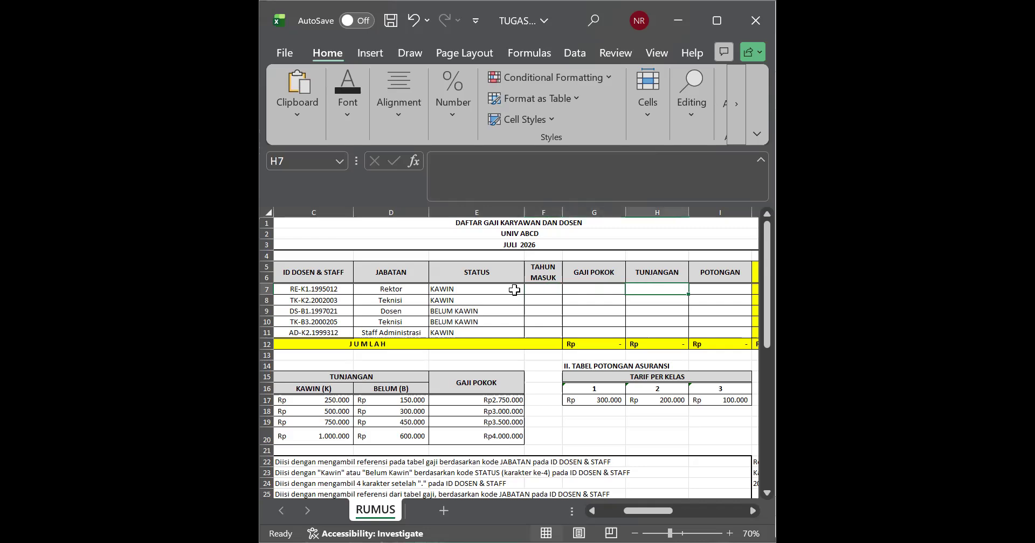
key(Left)
key(Left)
key(Left)
key(Left)
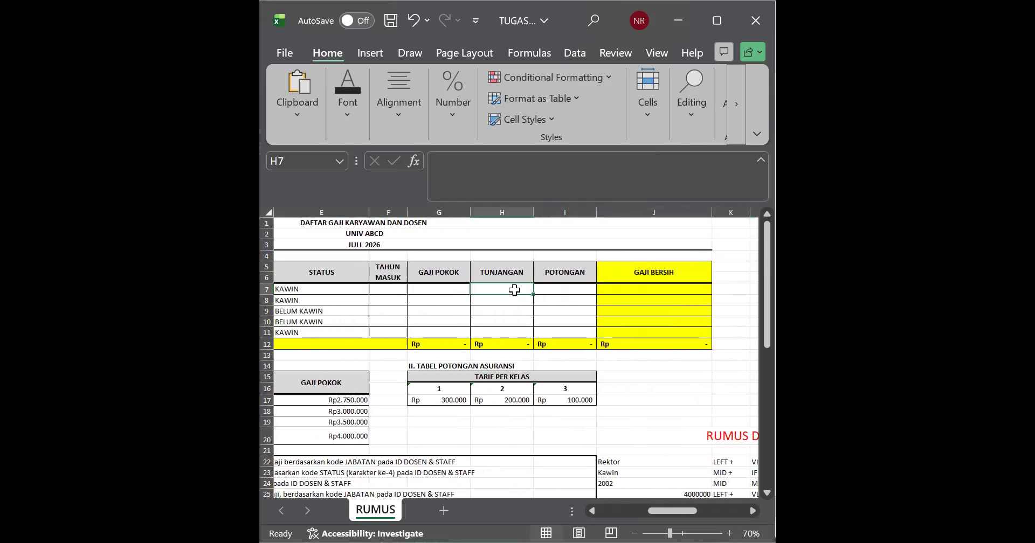
key(Right)
key(Left)
key(Left)
key(Left)
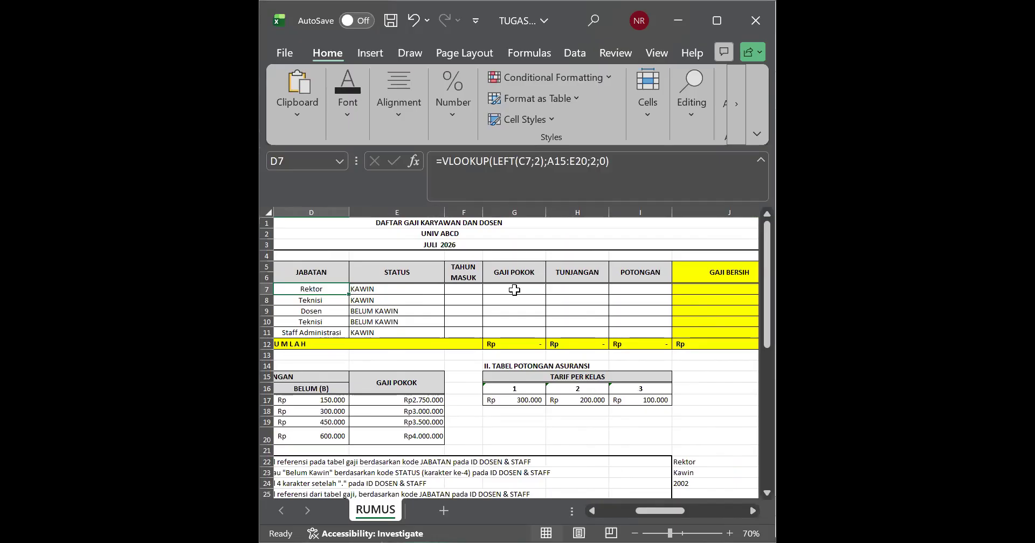
Step: Review the JABATAN formulas in D7:D11 and the STATUS formula in E7, ending at F7 under TAHUN MASUK
key(Right)
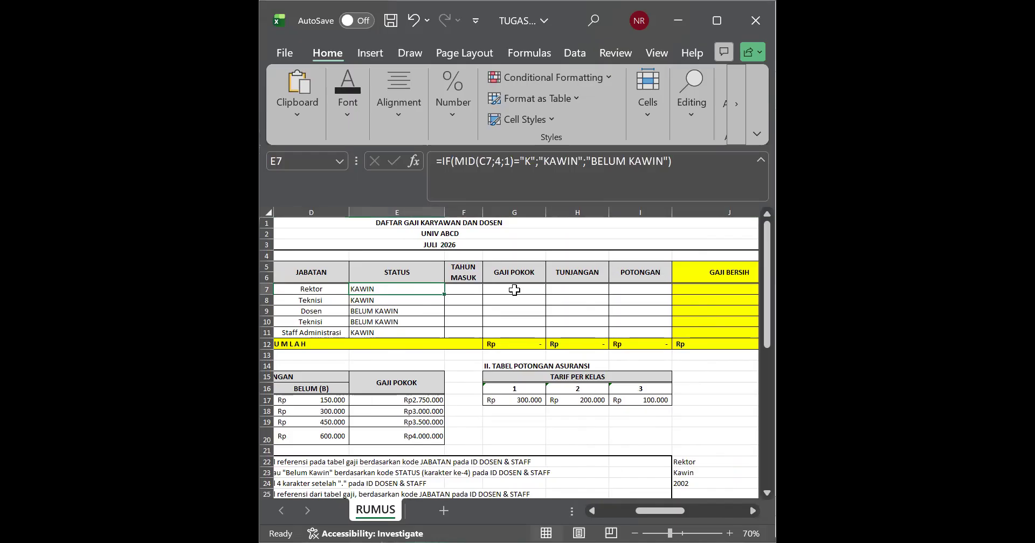
key(Right)
key(Left)
key(Left)
key(Down)
key(Down)
key(Down)
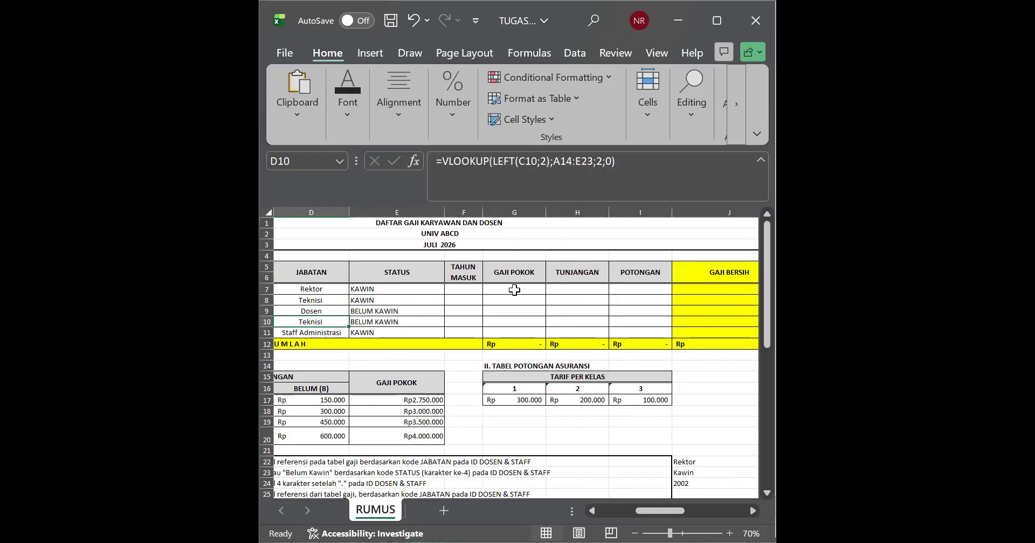
key(Down)
key(Up)
key(Up)
key(Up)
key(Up)
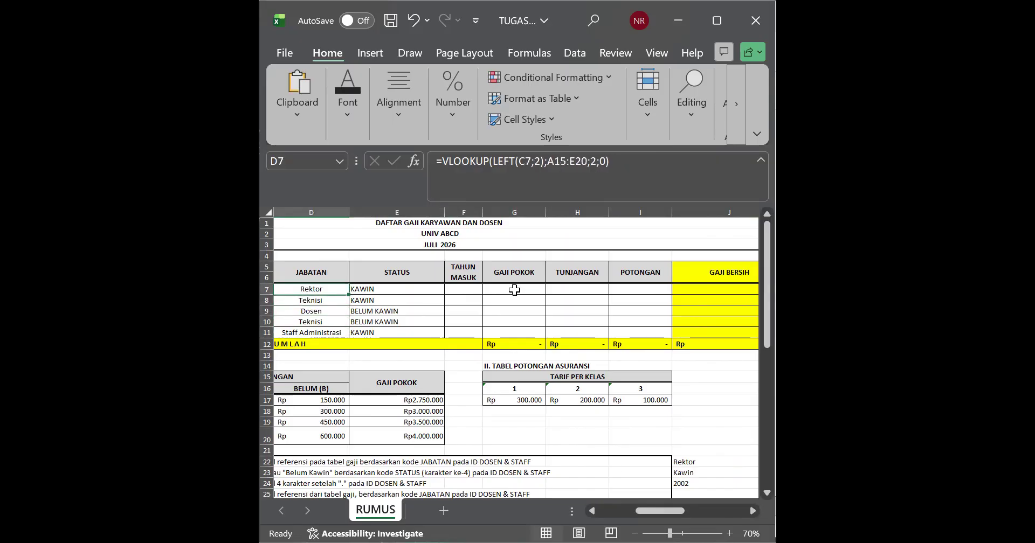
key(Right)
key(Right)
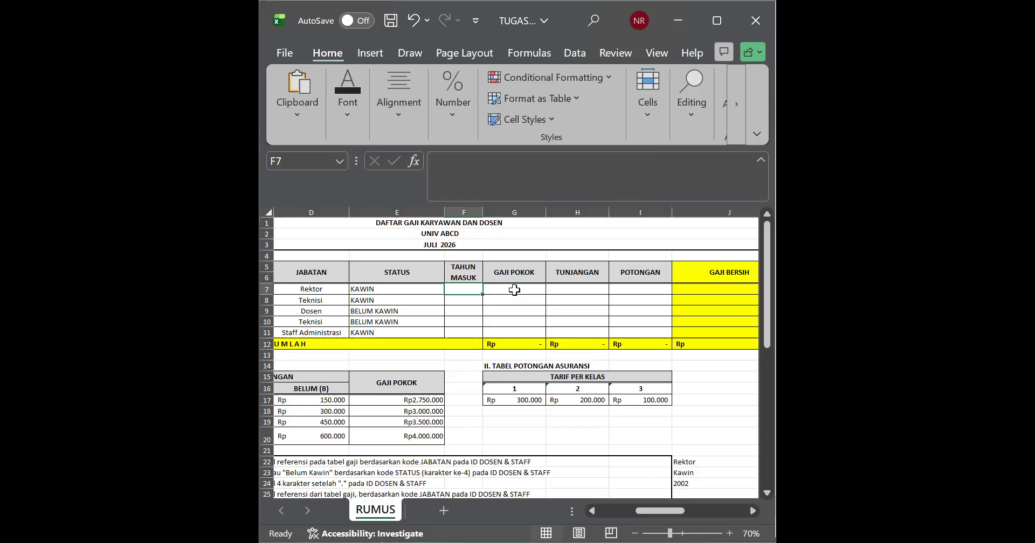
Step: Examine the TAHUN MASUK header and the first rows of the TAHUN MASUK and GAJI POKOK columns
click(514, 290)
click(513, 304)
click(473, 292)
key(Right)
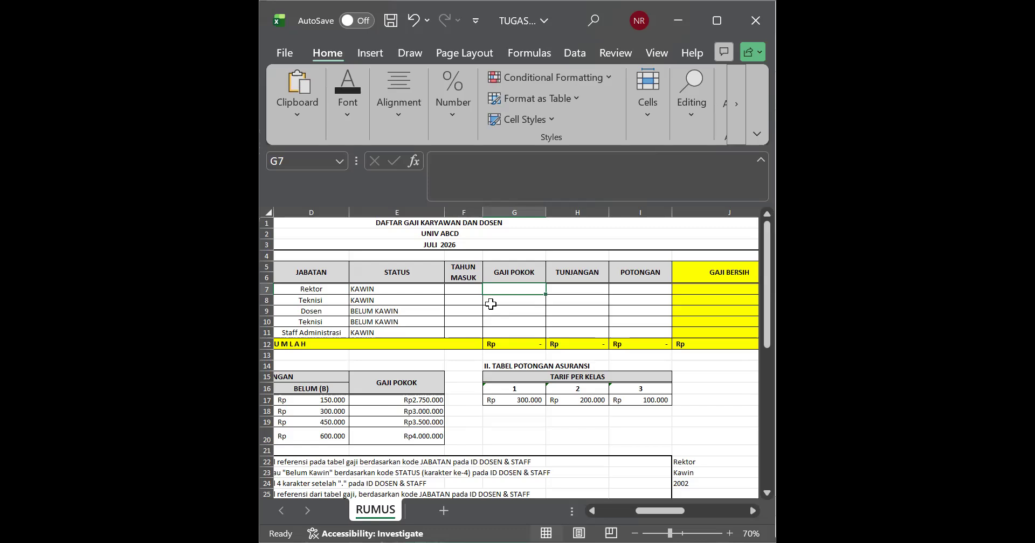
click(463, 301)
drag(464, 268, 469, 304)
click(496, 299)
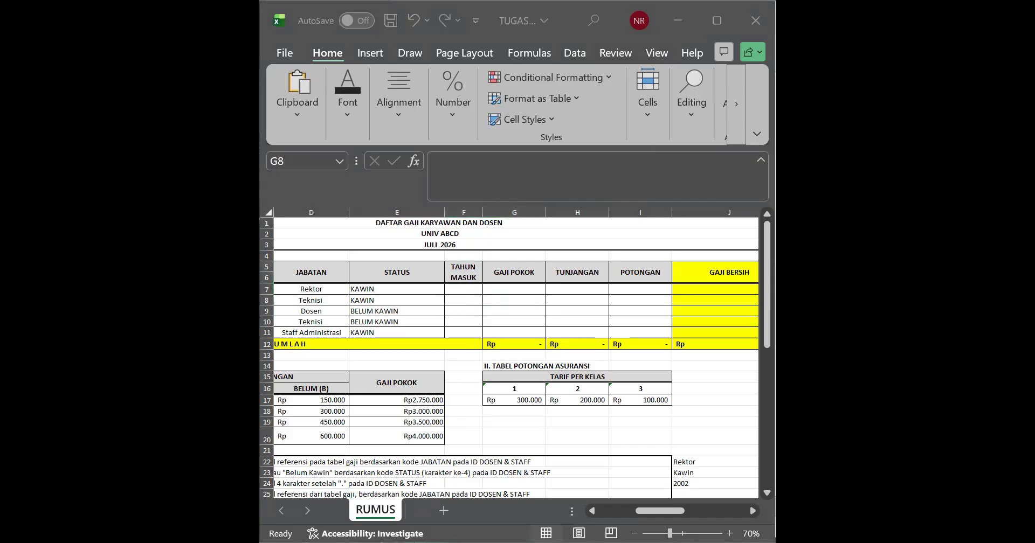
click(462, 279)
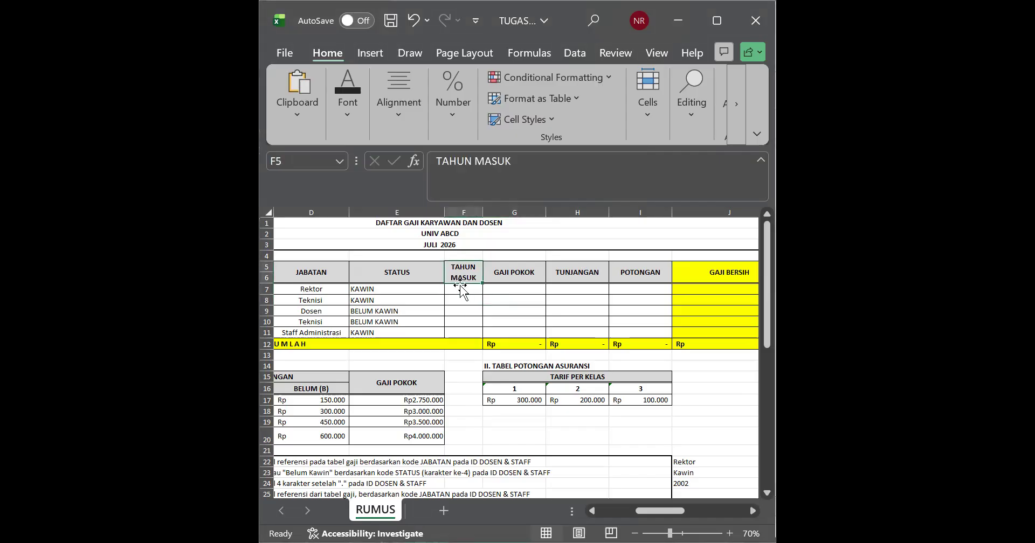
Step: Begin a MID formula in F7 under TAHUN MASUK, using the ID code in C7 as its text argument
double_click(455, 291)
text(=)
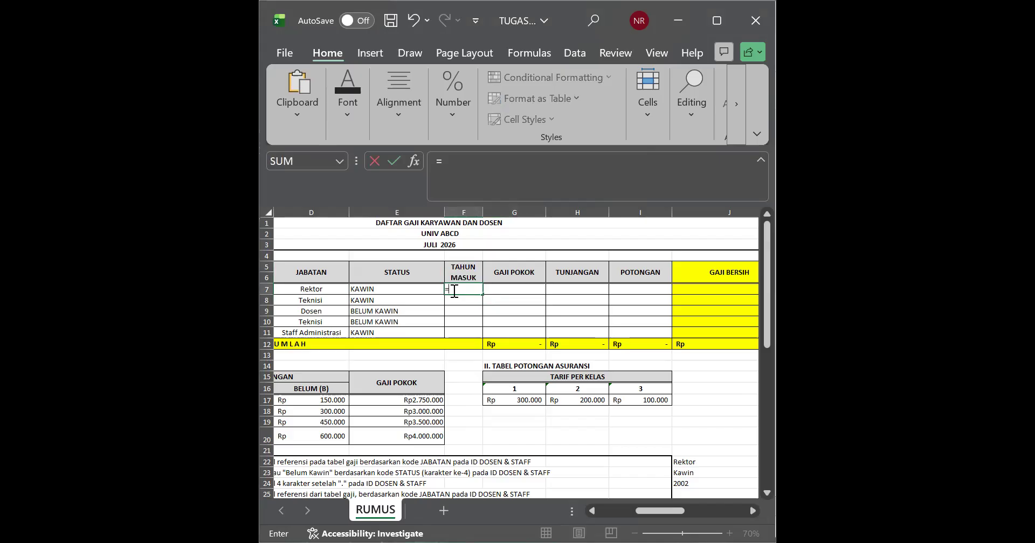
text(MID)
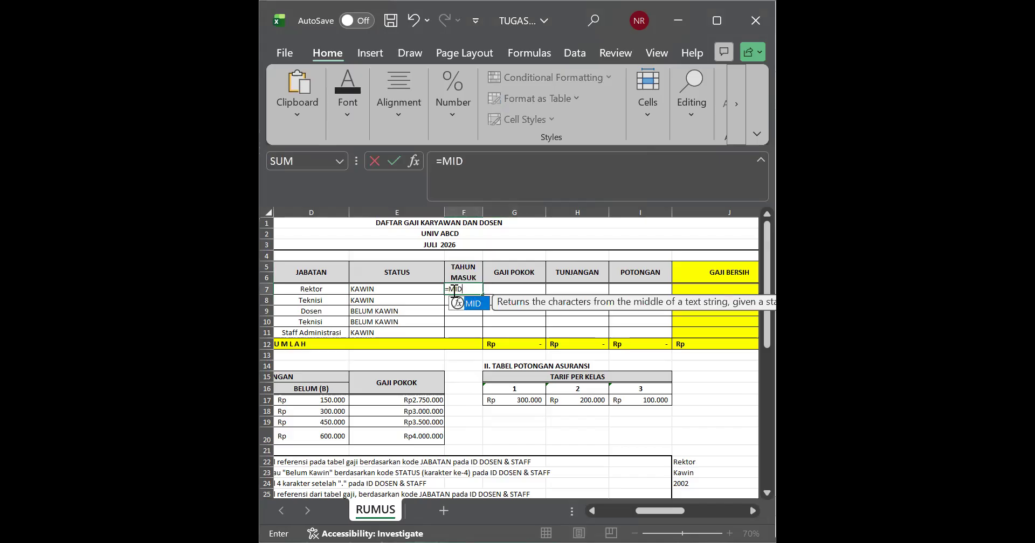
double_click(479, 308)
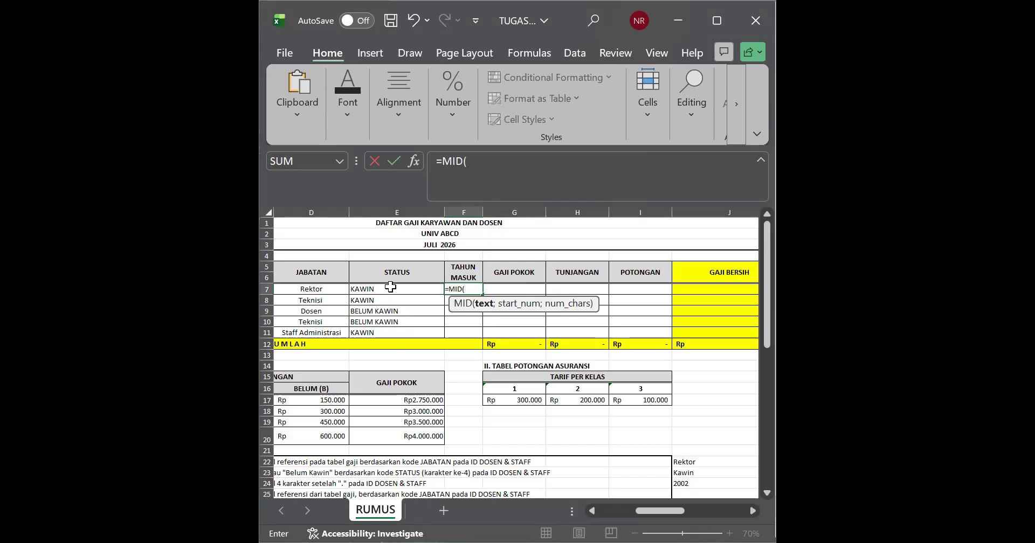
key(Left)
key(Left)
key(Left)
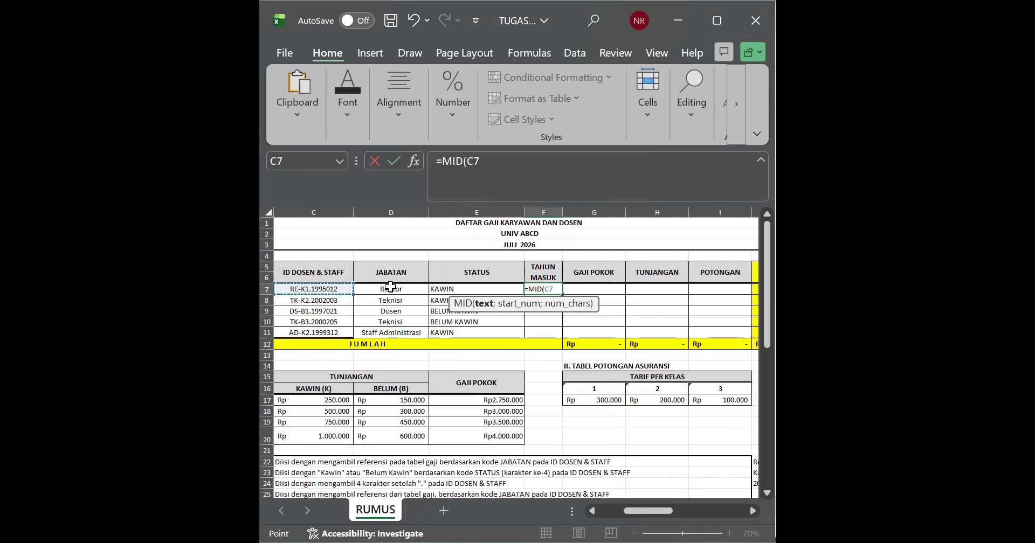
click(331, 292)
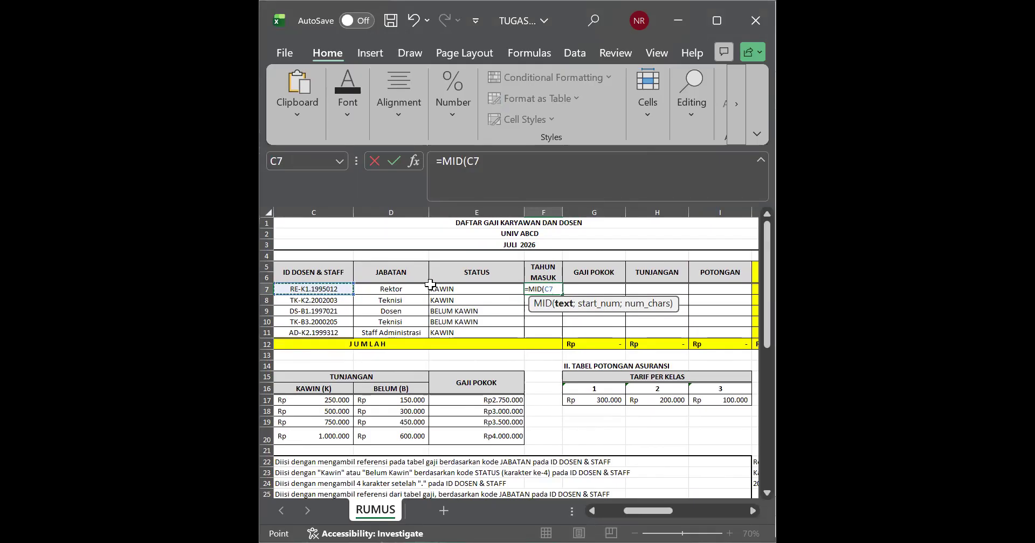
text(;7;4)
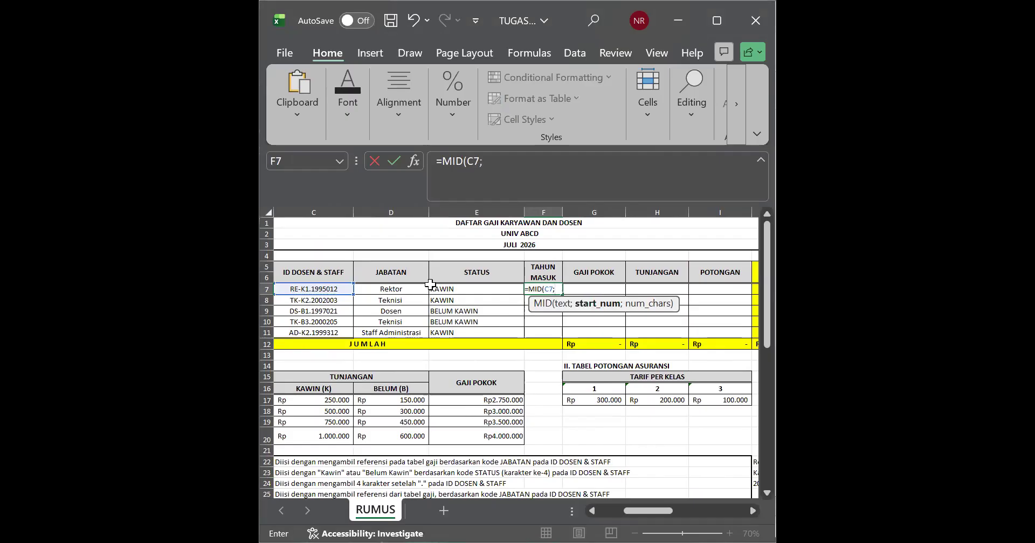
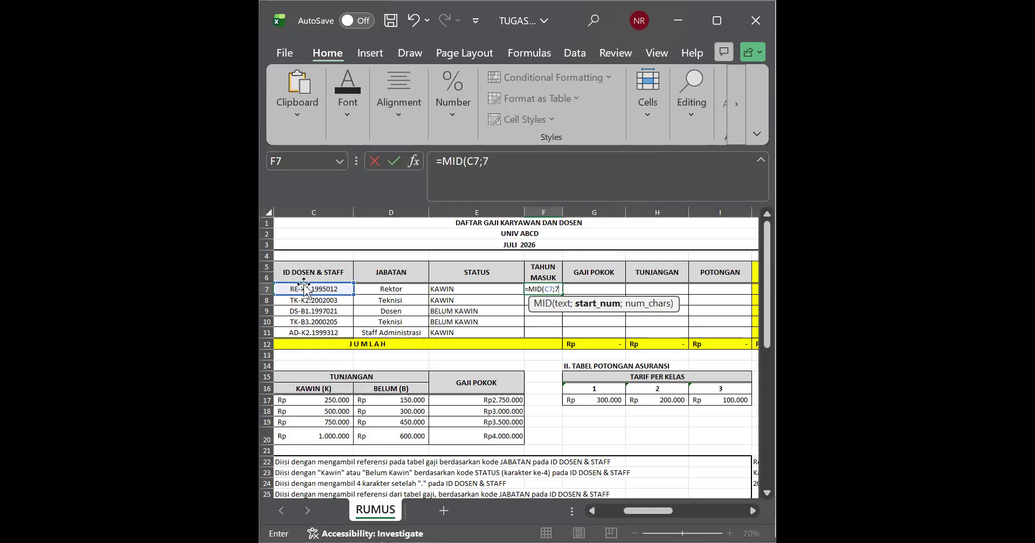
Step: Complete the MID formula in F7 as =MID(C7;7;4), taking four characters from the seventh character of the ID code
text(;)
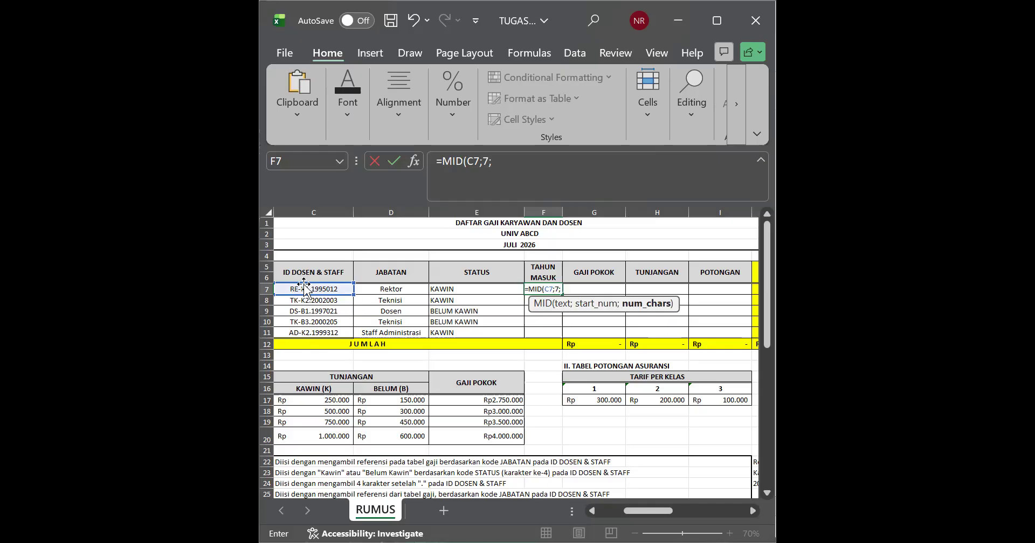
text(4)
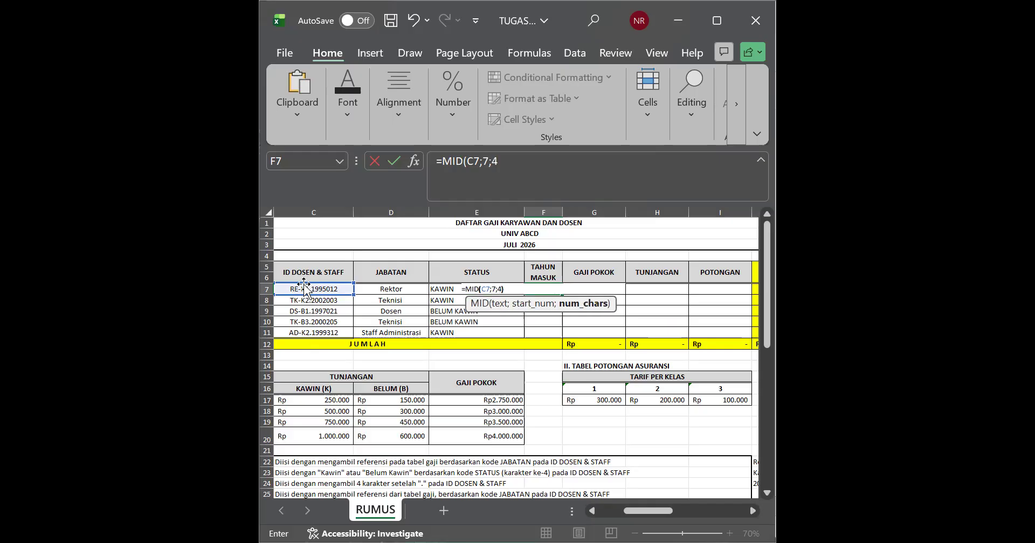
text())
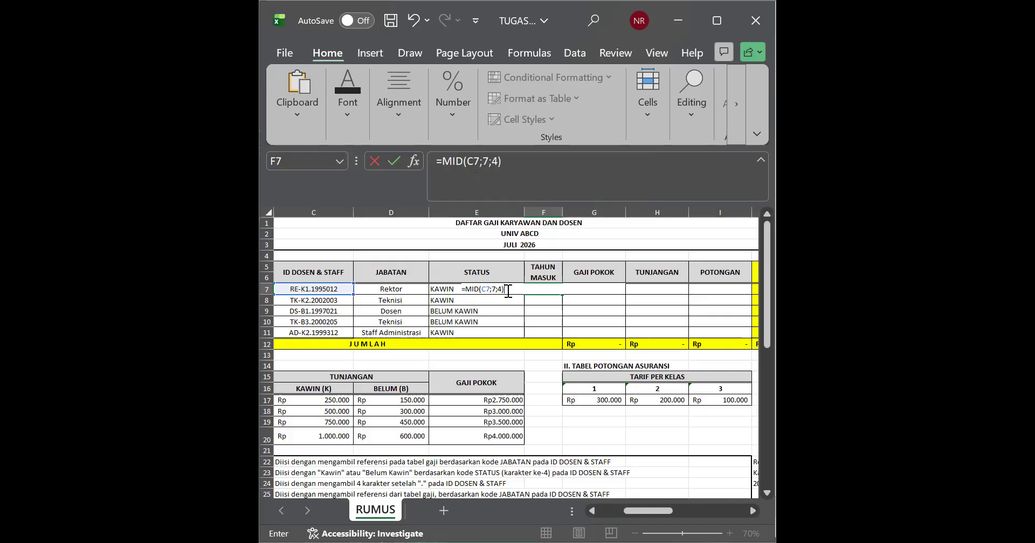
key(Return)
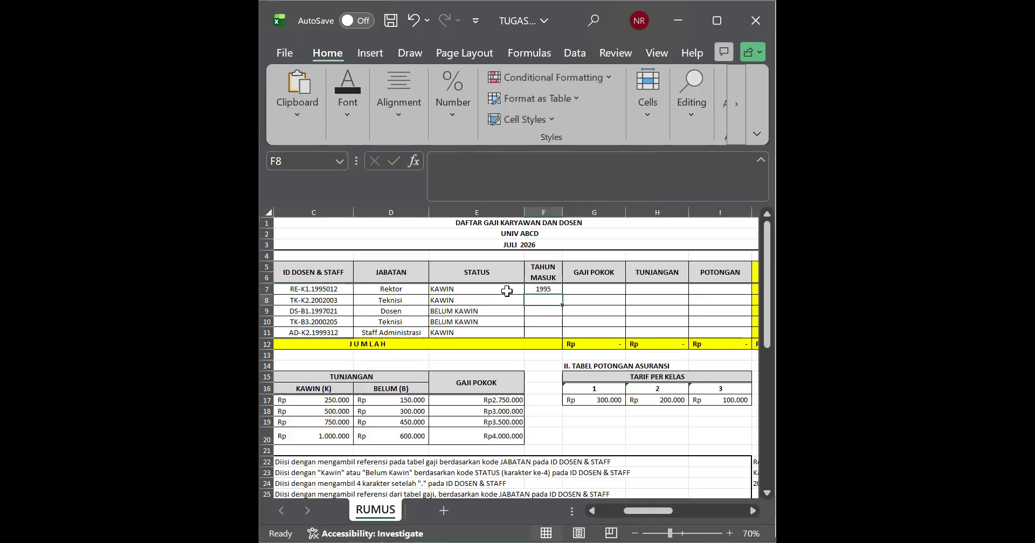
Step: Fill the TAHUN MASUK formula from F7 down through F11
click(551, 290)
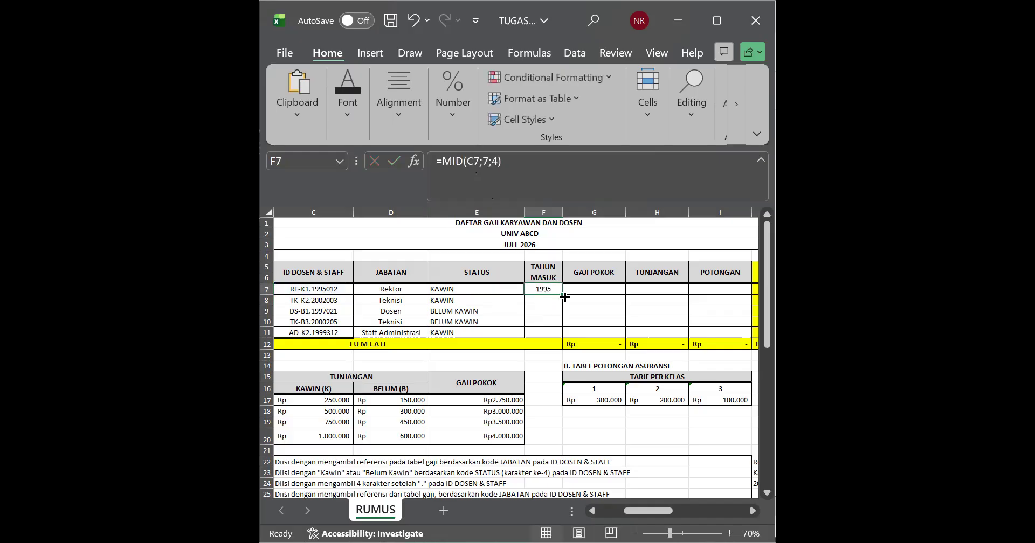
drag(562, 294, 561, 335)
click(544, 331)
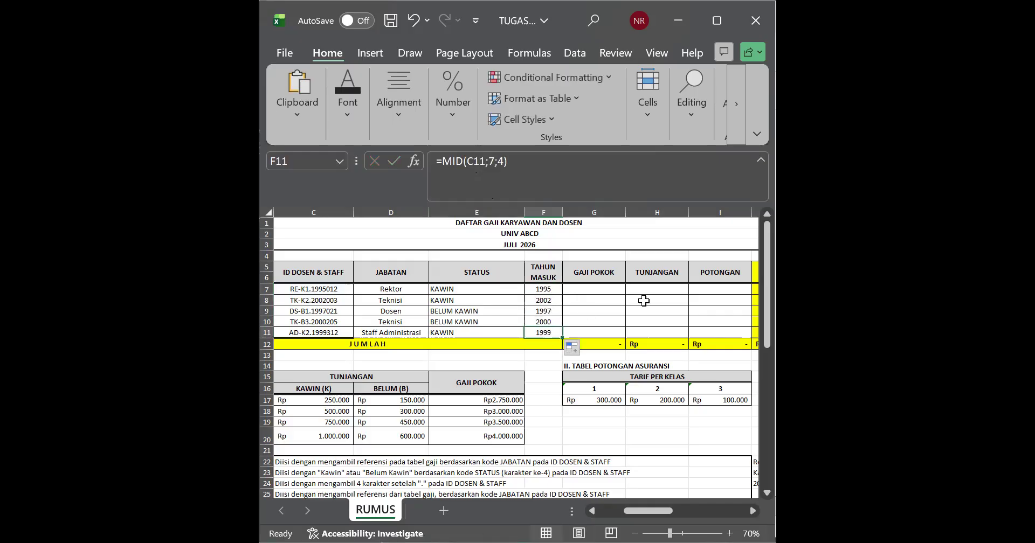
Step: Compare the ID codes in column C with the TAHUN MASUK values in rows 7 to 11, checking the digits after the dot in C7
click(642, 300)
click(332, 292)
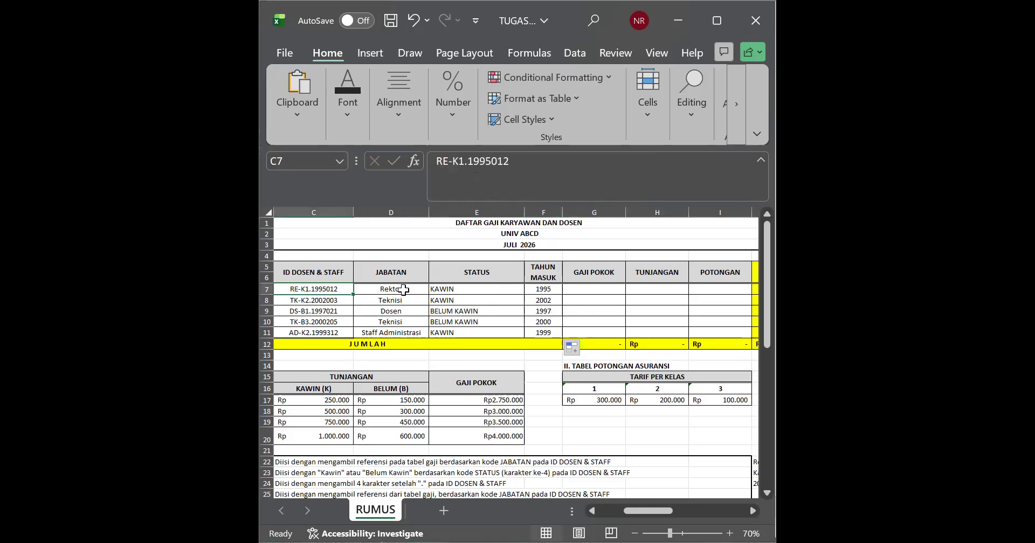
click(542, 290)
click(317, 300)
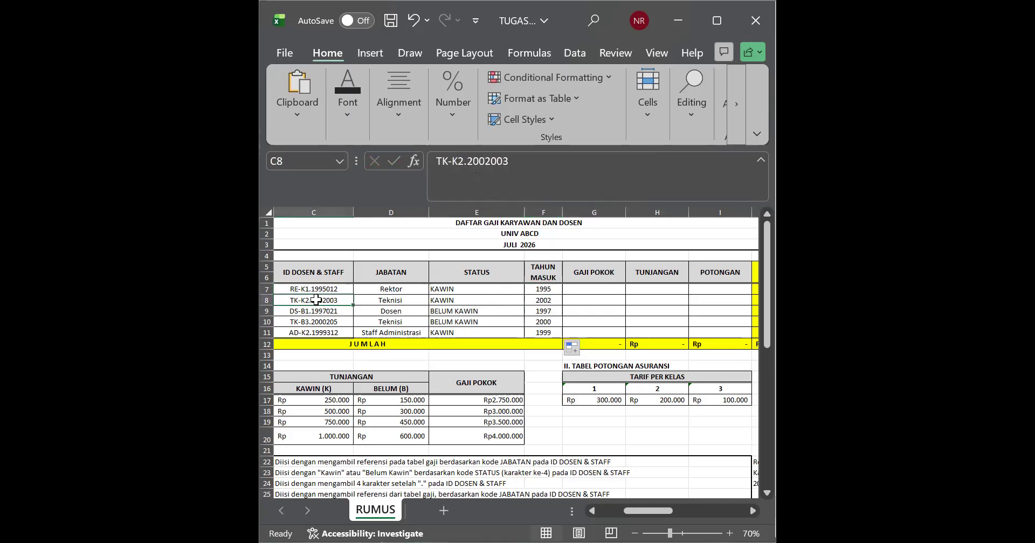
click(544, 301)
click(316, 315)
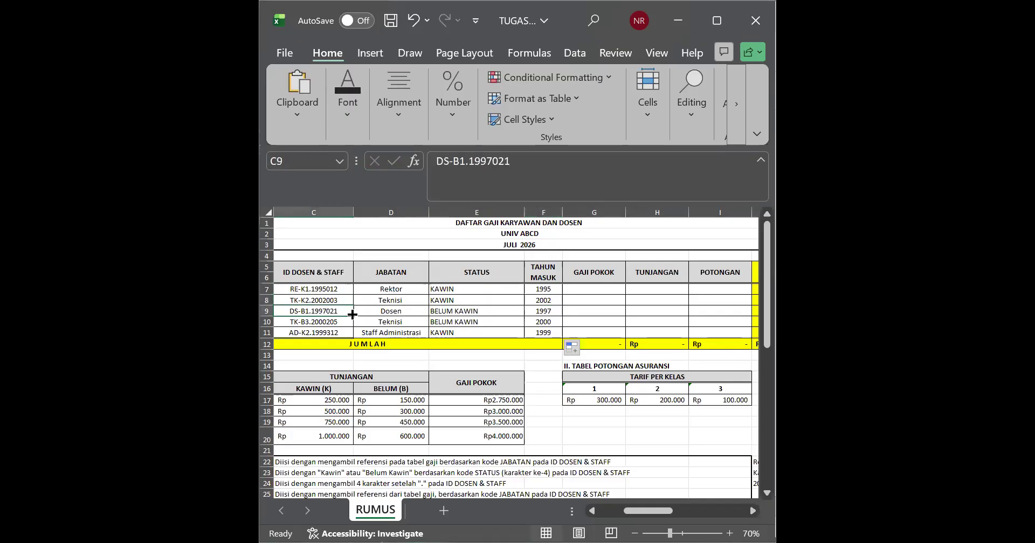
click(543, 321)
click(336, 323)
click(548, 333)
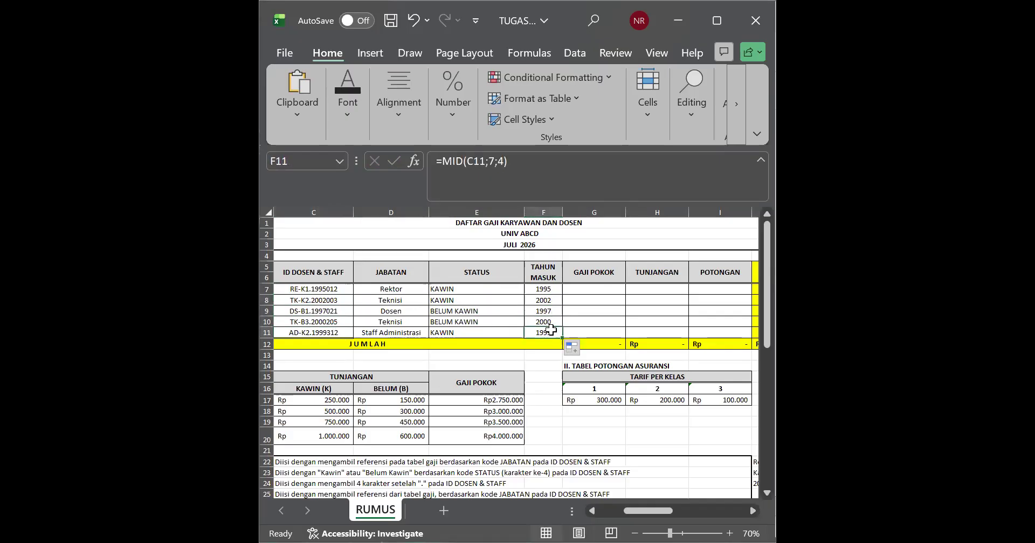
click(413, 310)
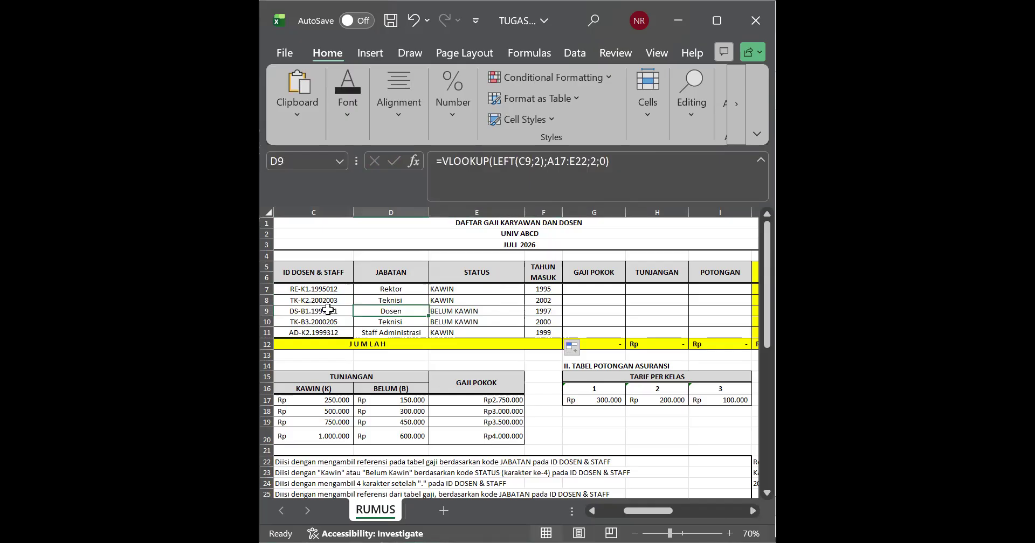
double_click(330, 289)
drag(328, 290, 310, 289)
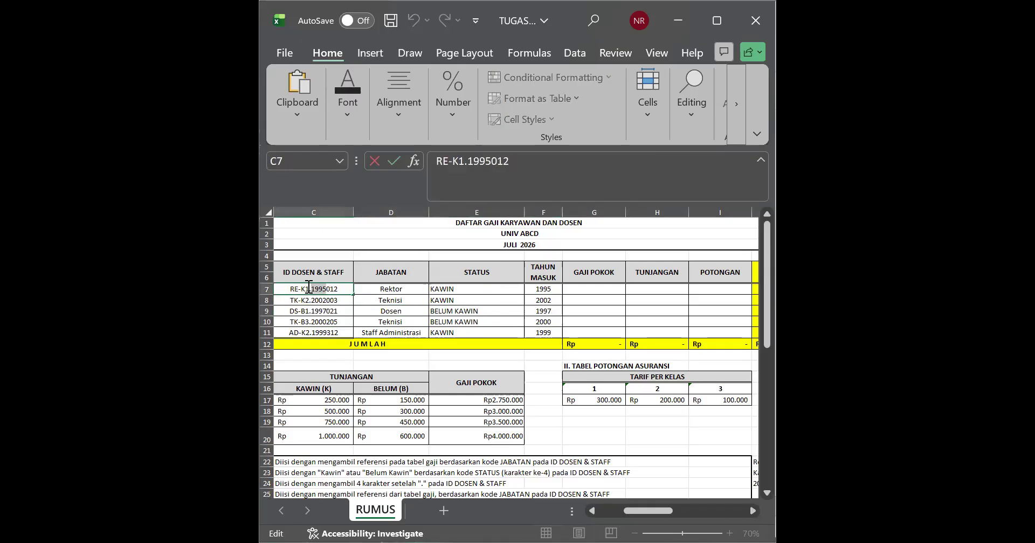
click(476, 299)
Step: Examine row 7 of the payroll table from the NO column across to TUNJANGAN, ending at GAJI POKOK
click(269, 312)
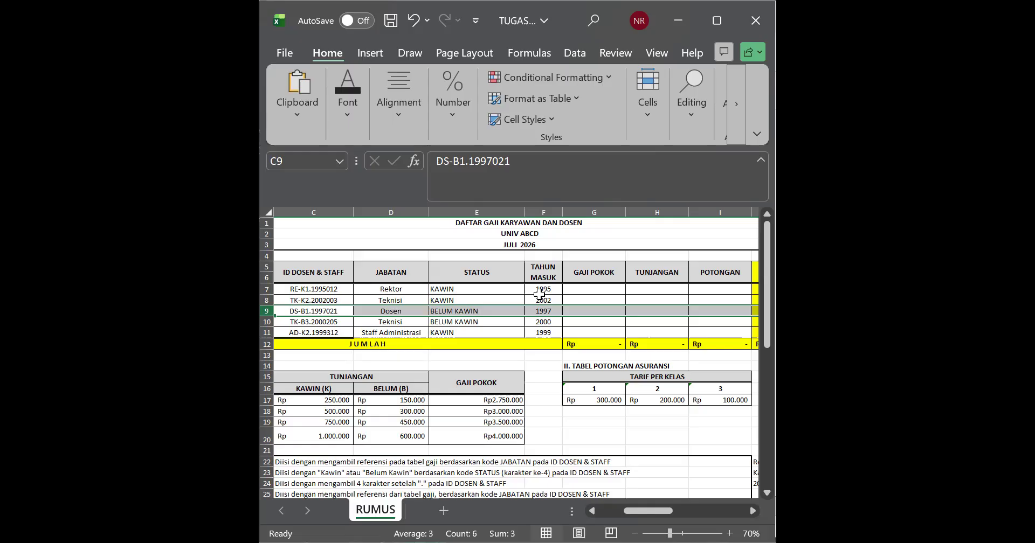
click(571, 300)
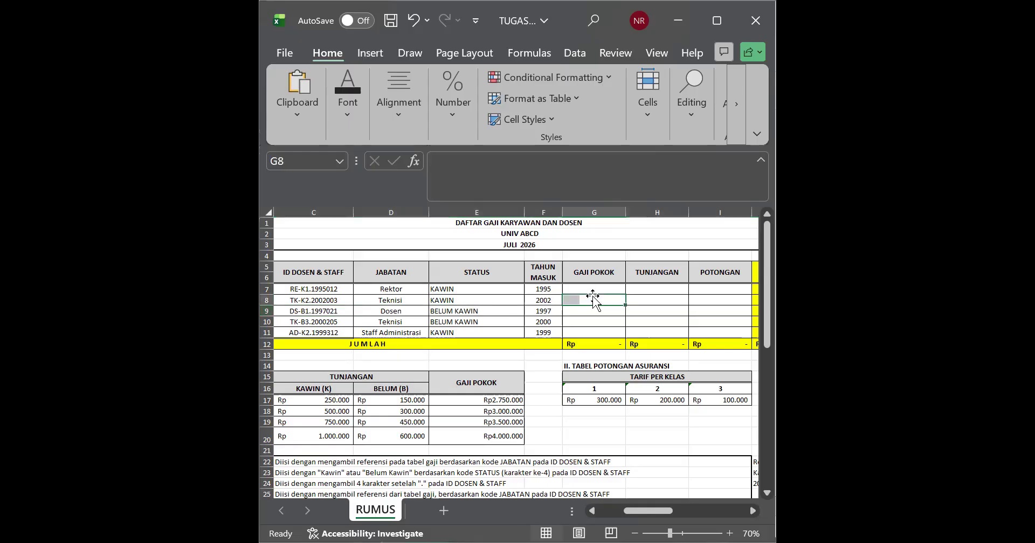
click(591, 288)
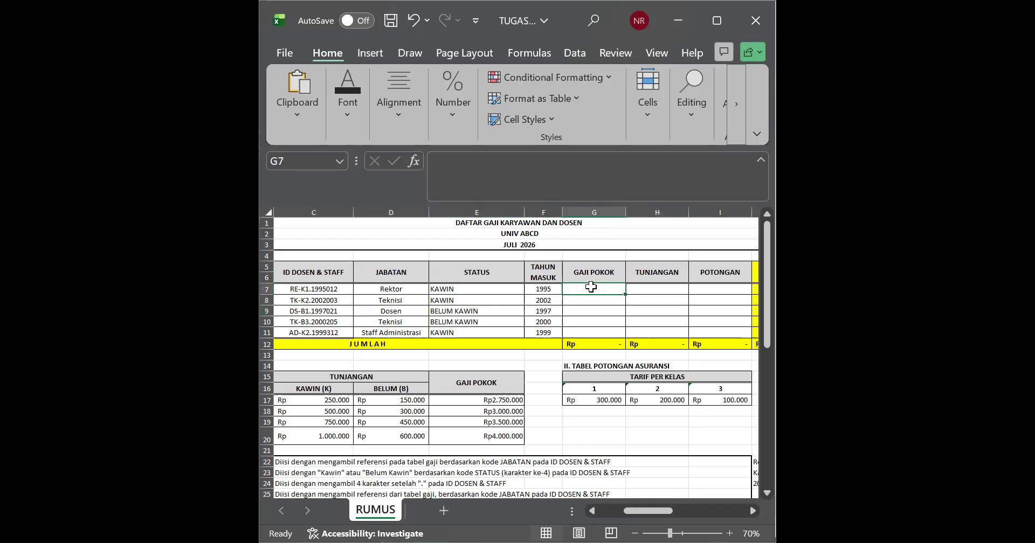
key(Left)
key(Left)
key(Left)
key(Left)
key(Left)
key(Left)
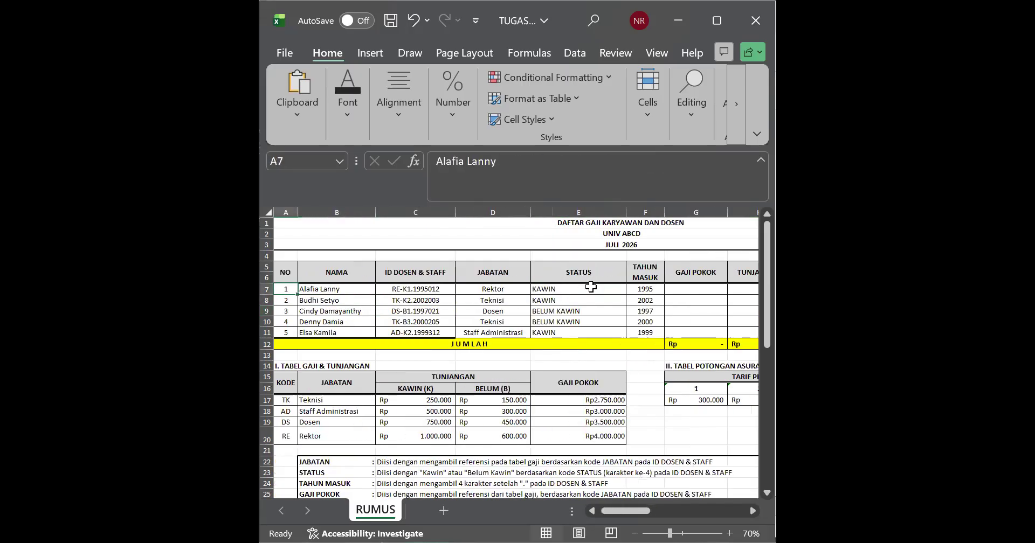
key(Right)
key(Right)
key(Right)
key(Right)
key(Right)
key(Right)
key(Right)
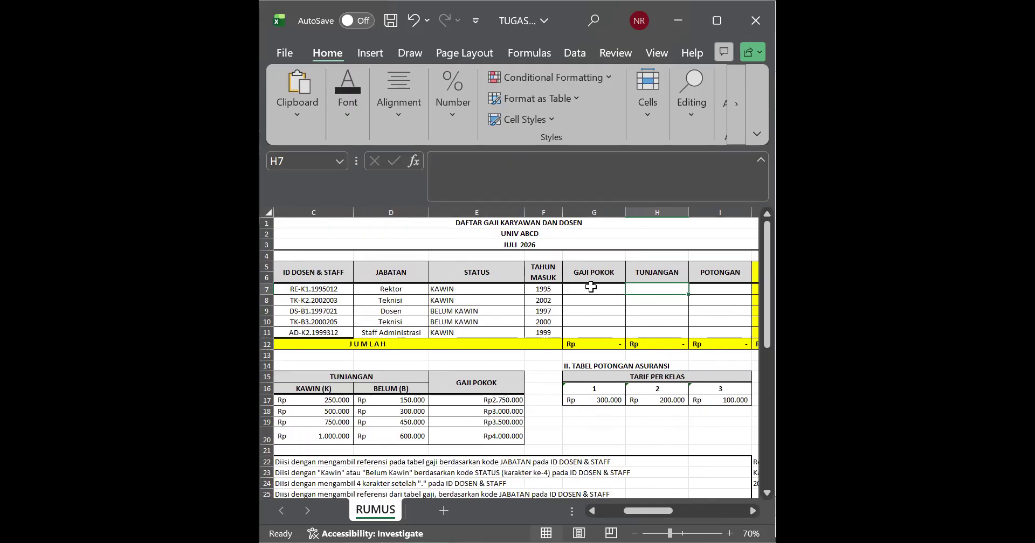
key(Left)
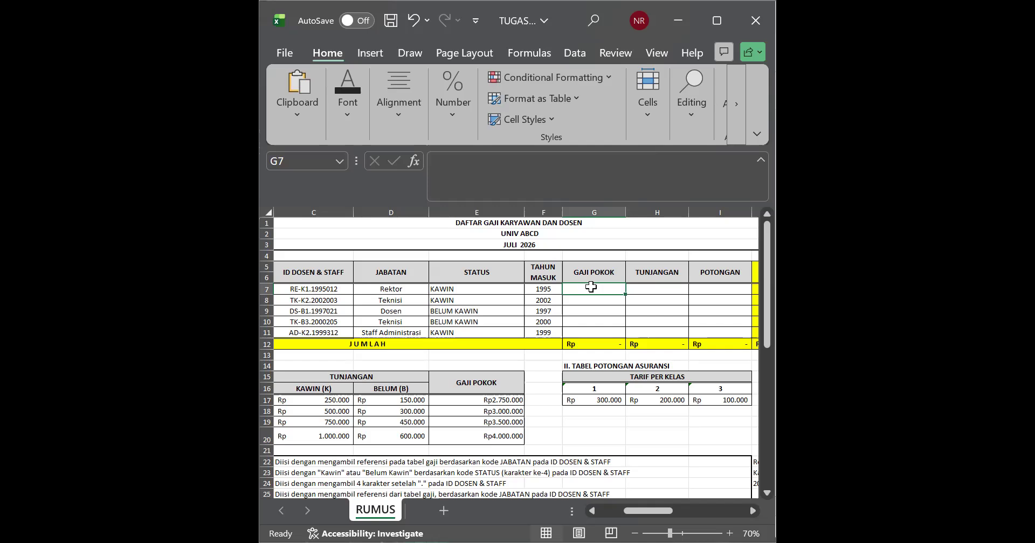
Step: Examine the row 7 STATUS cell, the TAHUN MASUK and GAJI POKOK headers, and the first GAJI POKOK cells
click(493, 290)
key(Right)
key(Right)
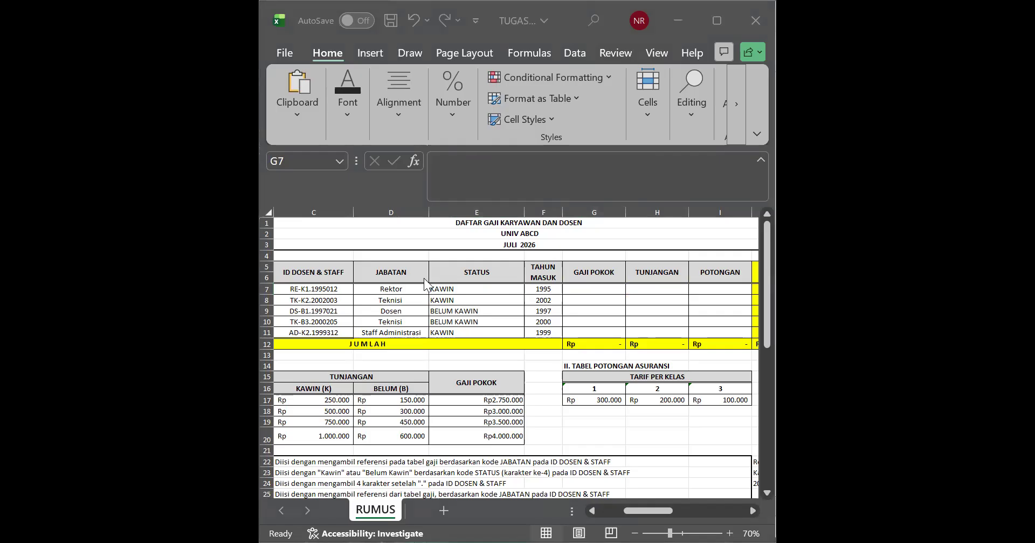
click(545, 275)
click(568, 288)
click(577, 274)
click(580, 297)
click(577, 273)
click(576, 290)
Step: Enter =LEFT(C7;2) in G7 under GAJI POKOK to extract the position code from the ID
double_click(604, 288)
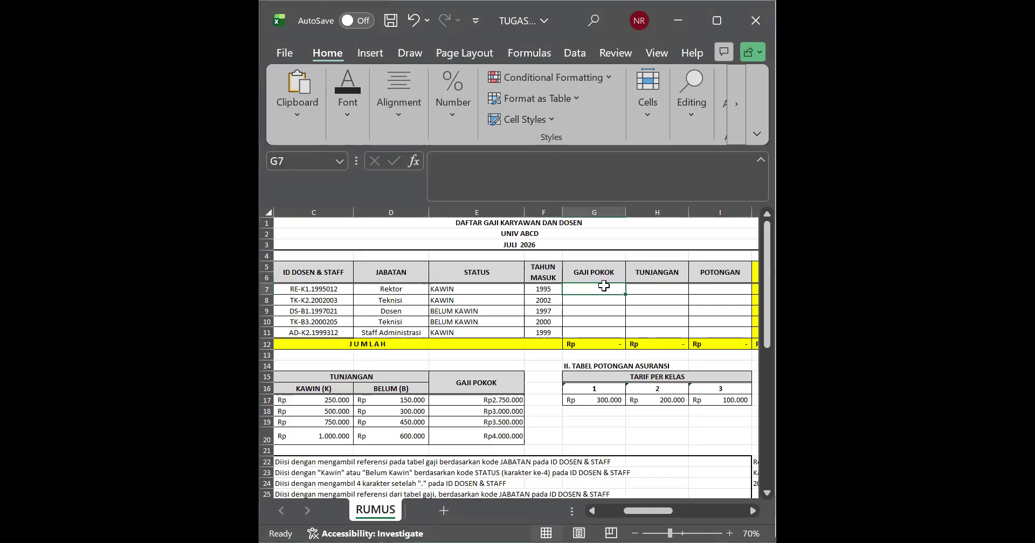
text(=)
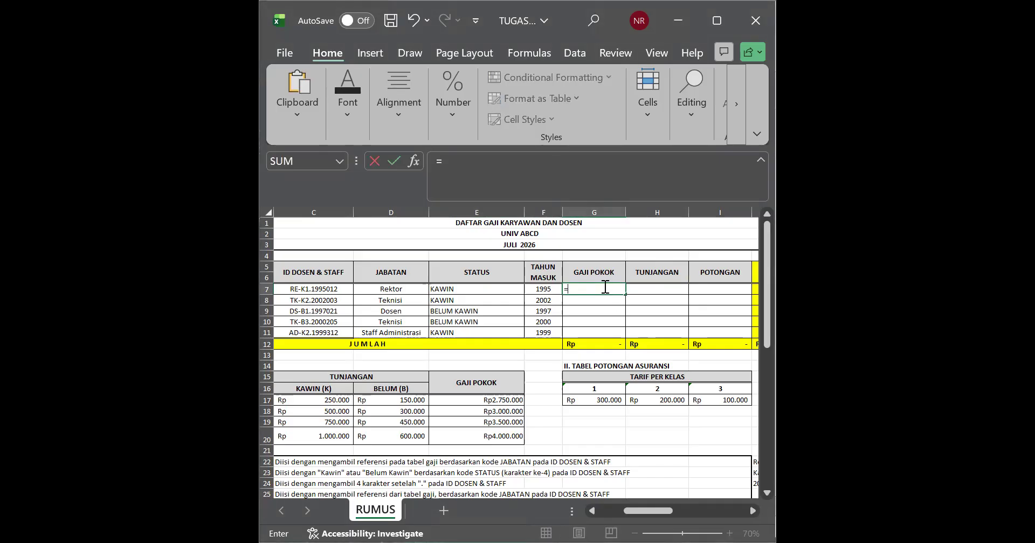
text(LEFT)
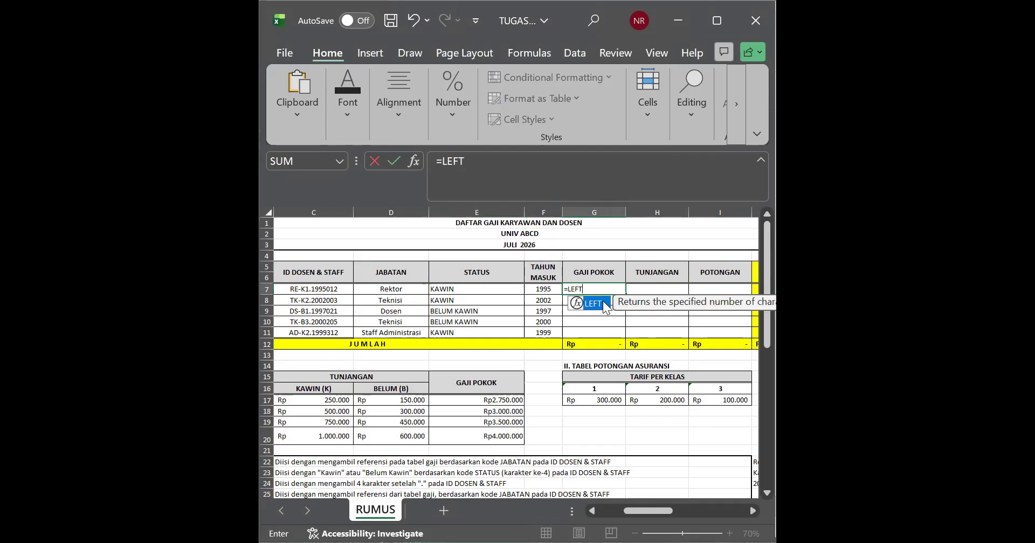
double_click(606, 307)
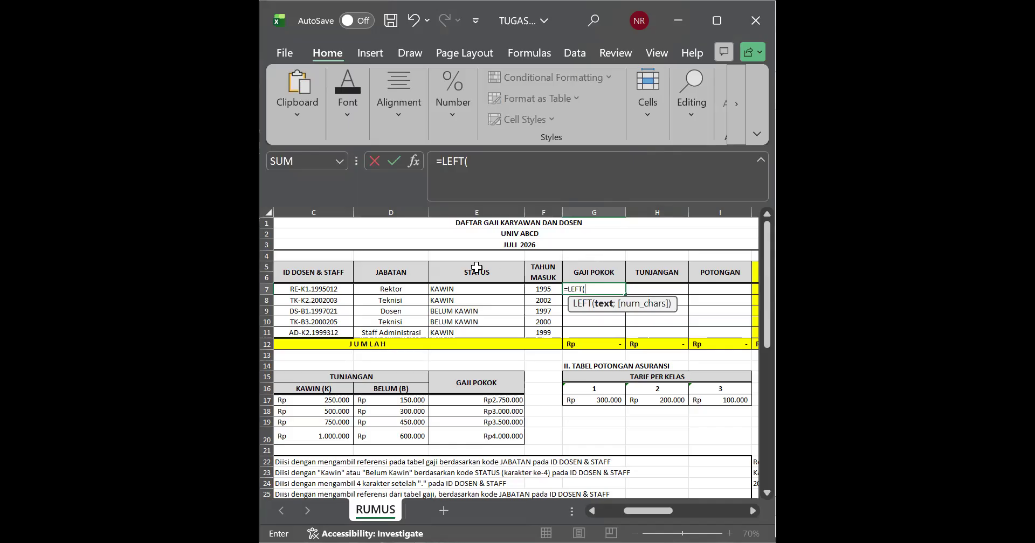
click(316, 287)
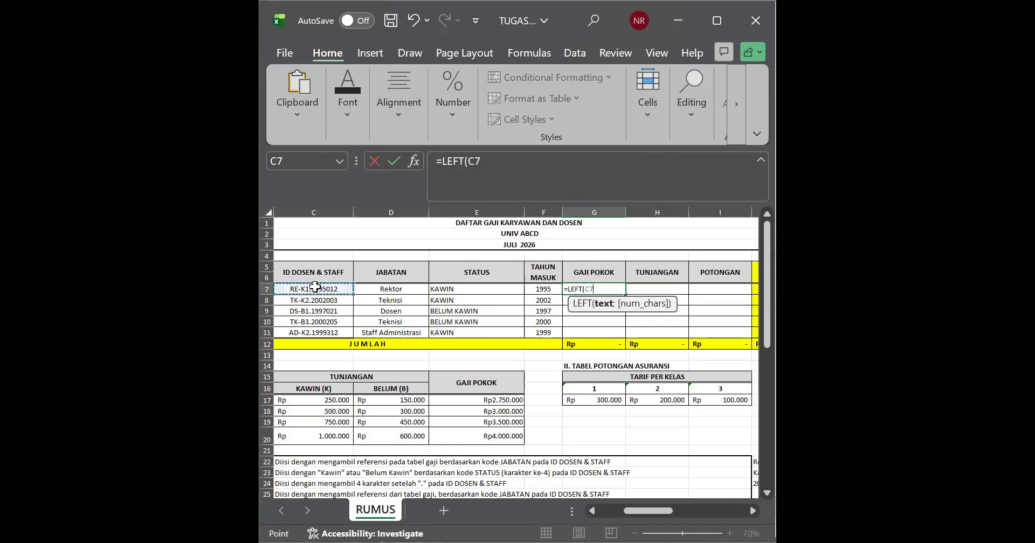
text(;)
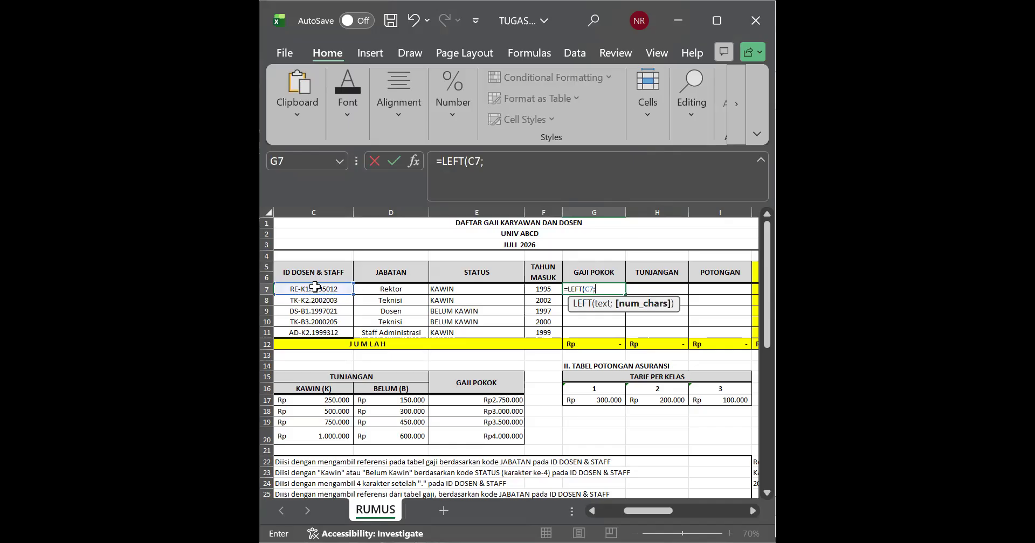
text(2)
key(Return)
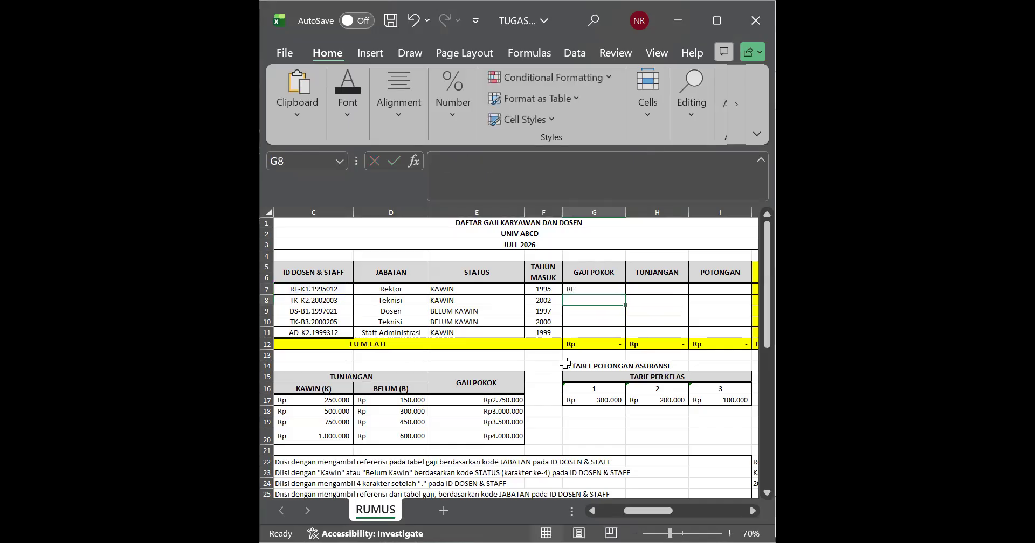
Step: Replace the G7 formula with the start of a VLOOKUP that uses LEFT(C7;2) as its lookup value
double_click(593, 290)
drag(608, 285, 573, 285)
key(BackSpace)
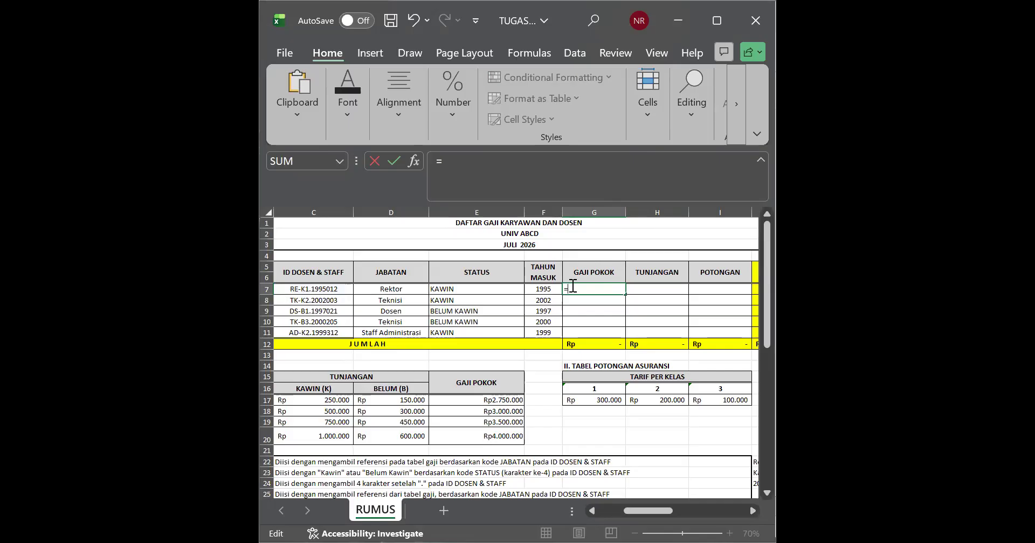
text(VLOO)
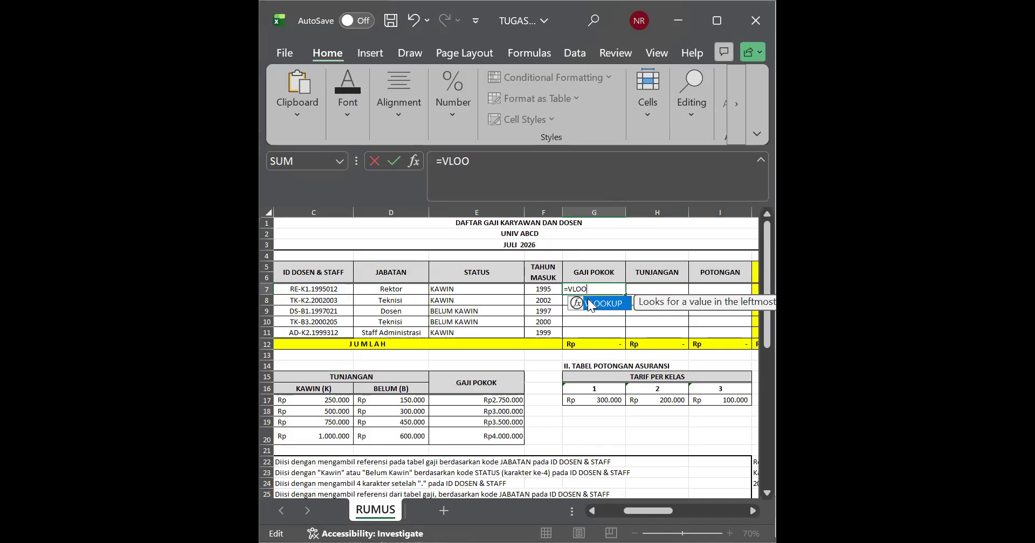
key(Tab)
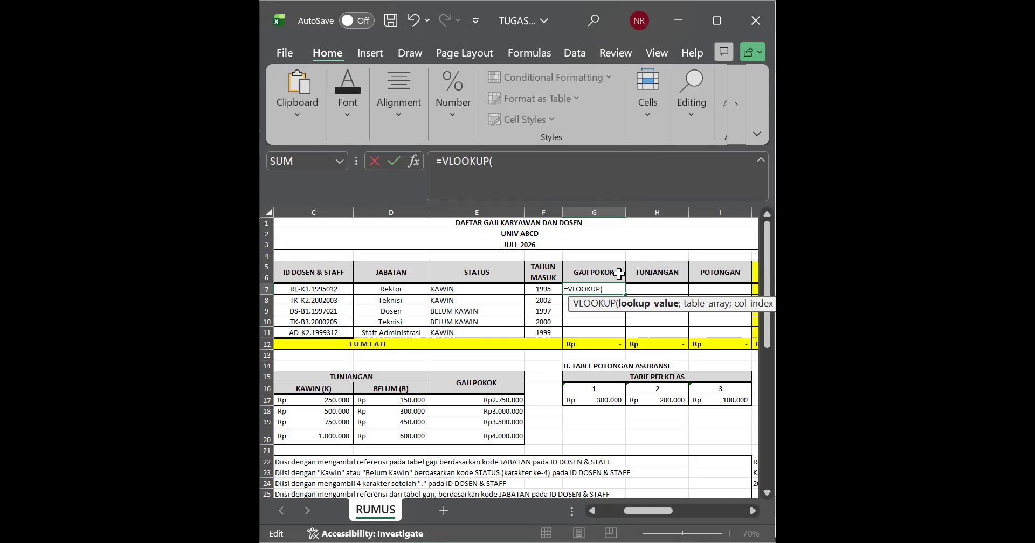
text(LEFT(C7;2))
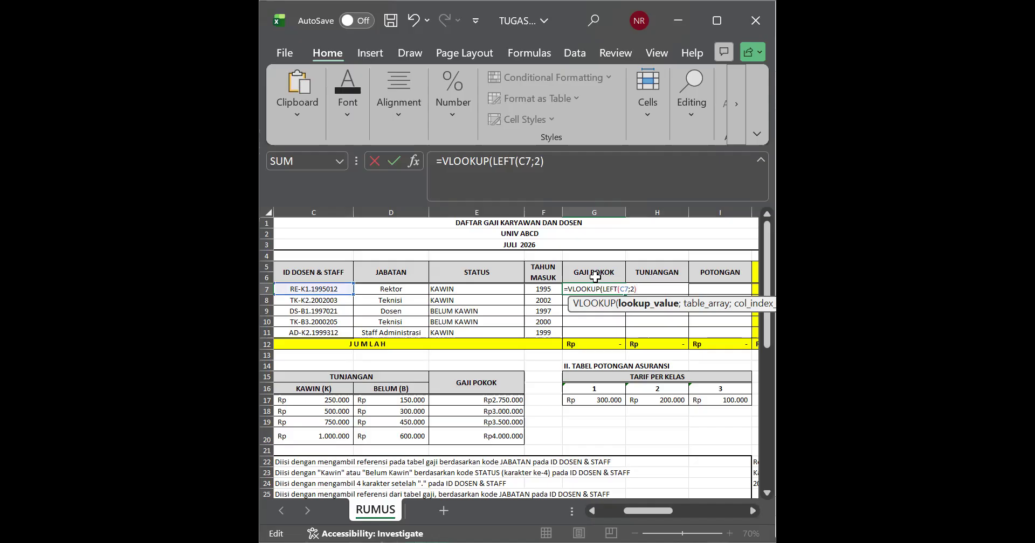
text(;)
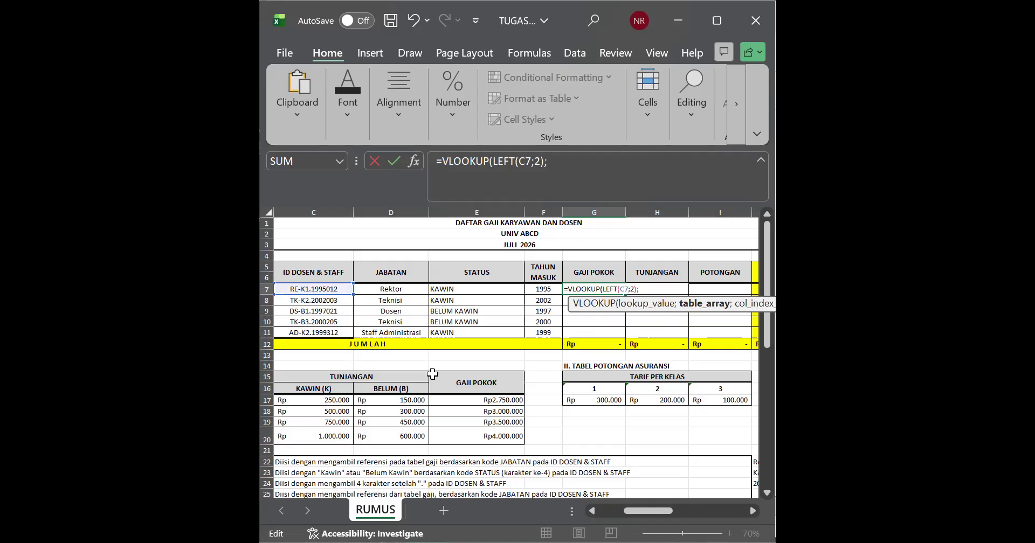
Step: Complete the G7 formula as =VLOOKUP(LEFT(C7;2);A15:E20;5;0), using the salary and allowance table as the lookup range
click(455, 373)
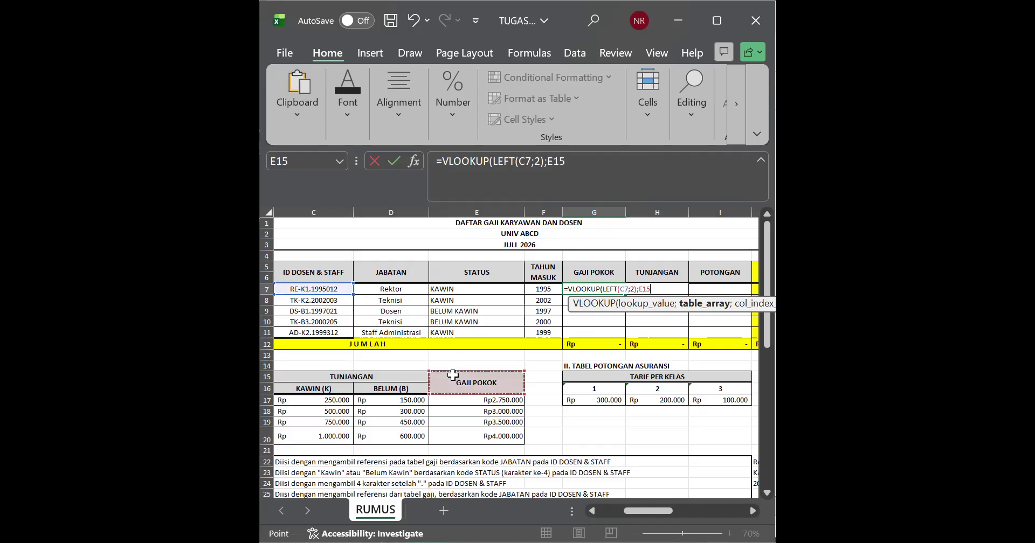
click(507, 441)
drag(279, 379, 268, 377)
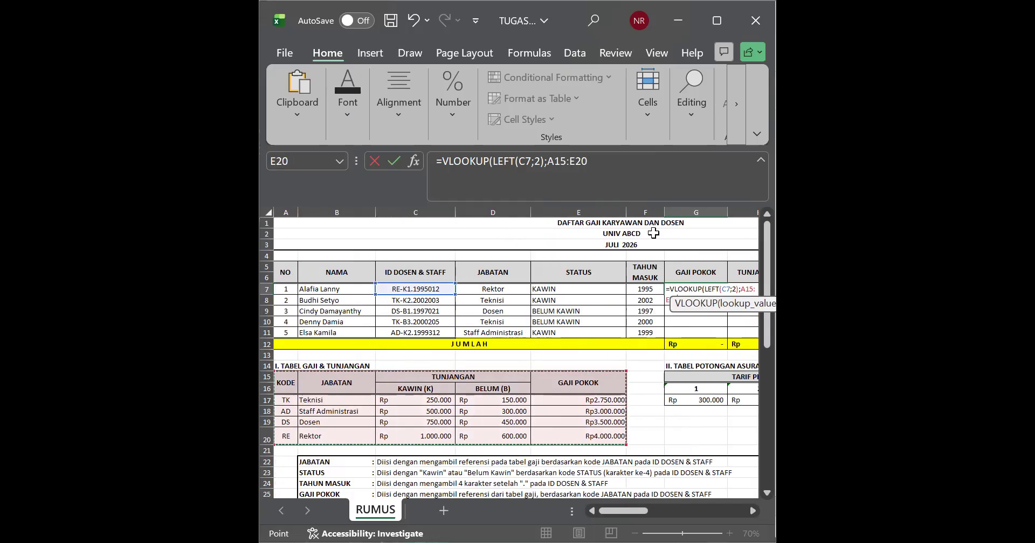
click(634, 167)
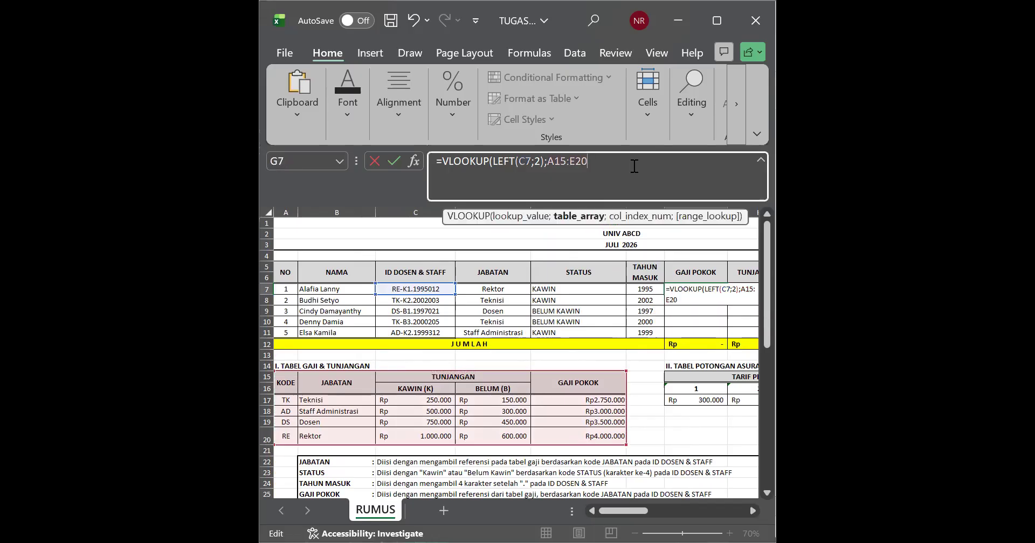
text(;)
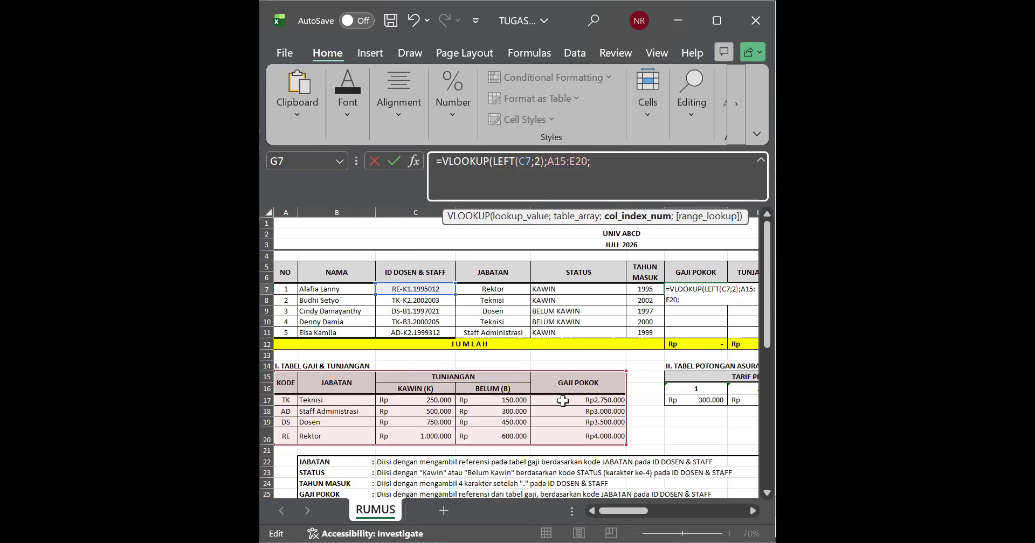
text(5;)
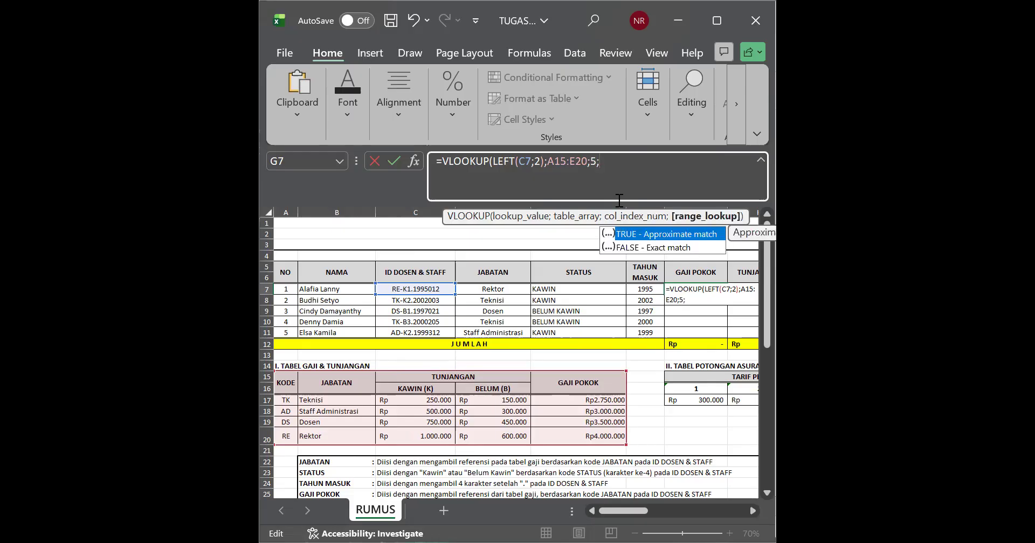
text(0))
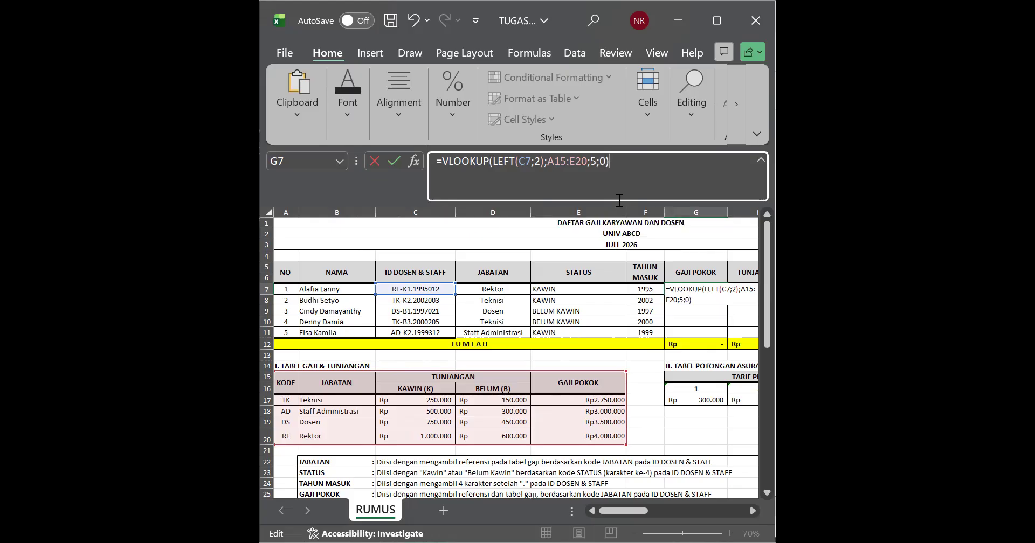
key(Return)
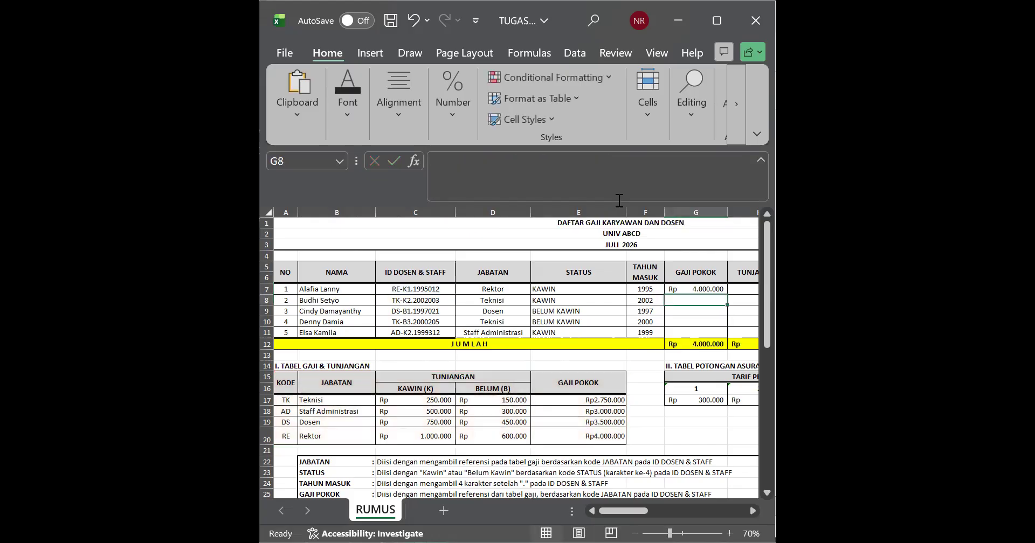
Step: Compare the G7 result and the JABATAN in D7 with the Rektor row's GAJI POKOK in the reference table
click(712, 289)
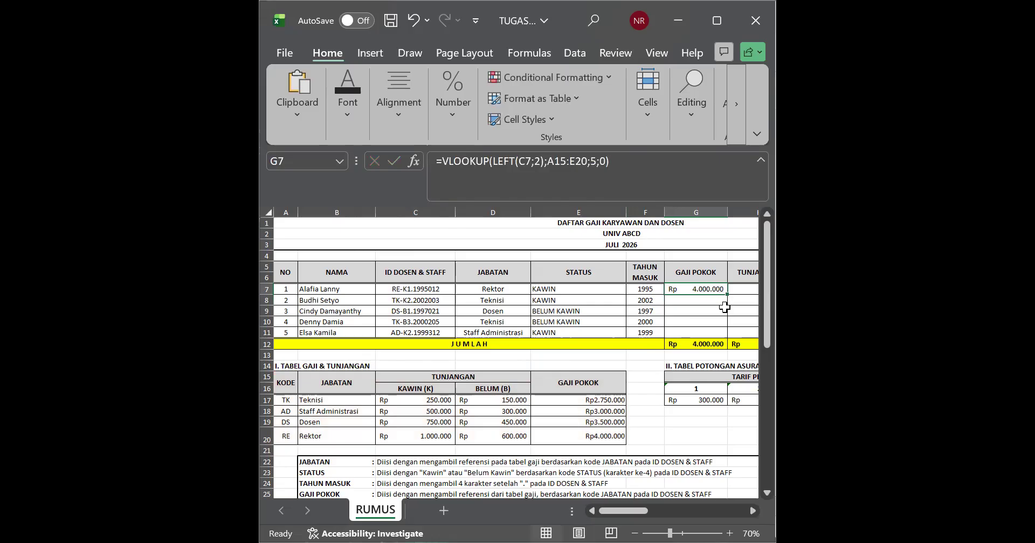
click(545, 403)
click(548, 434)
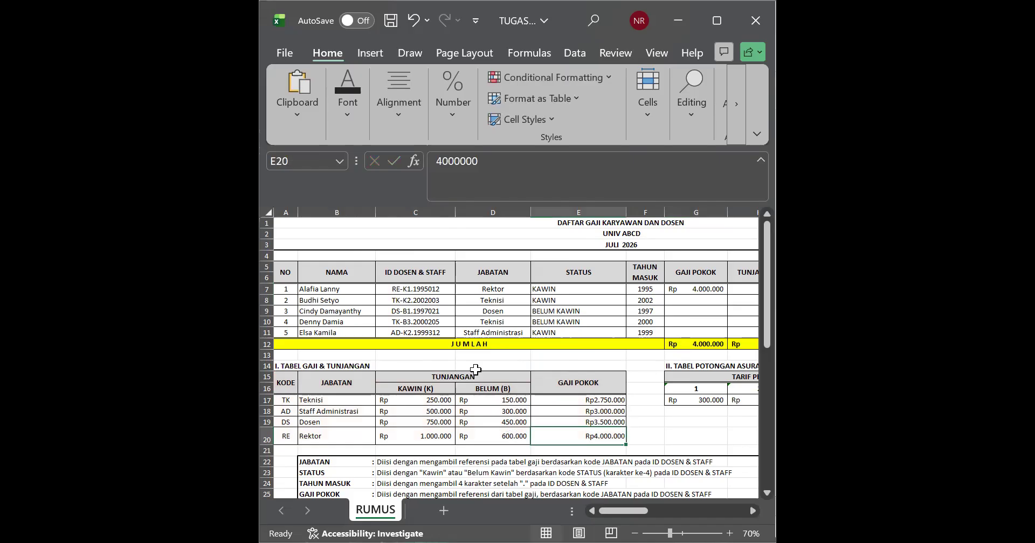
click(493, 291)
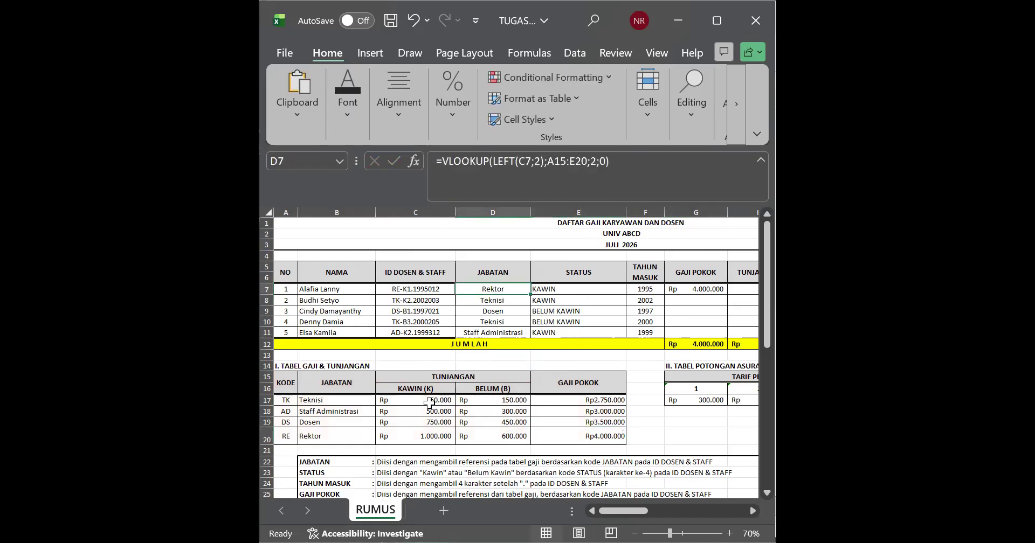
click(358, 436)
click(598, 436)
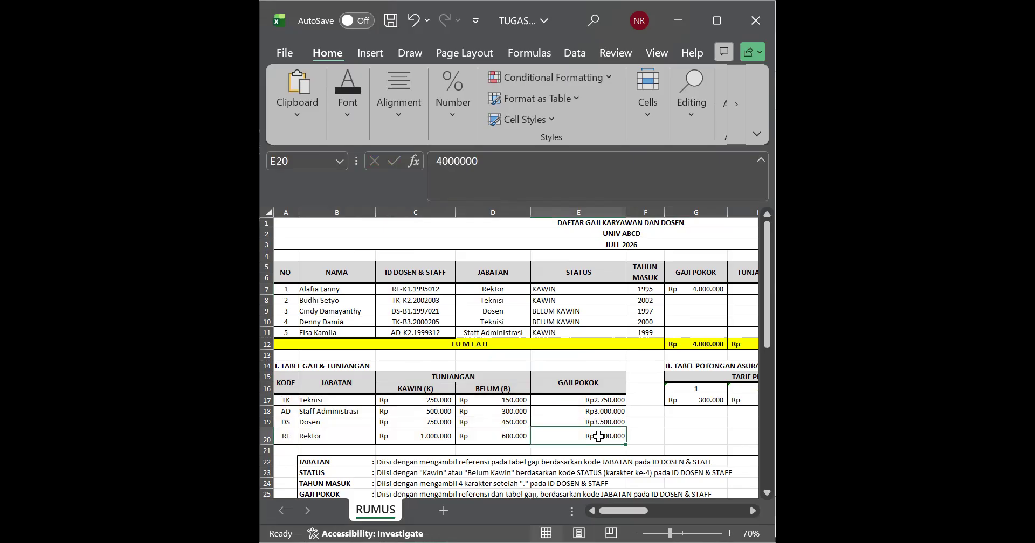
key(ctrl+c)
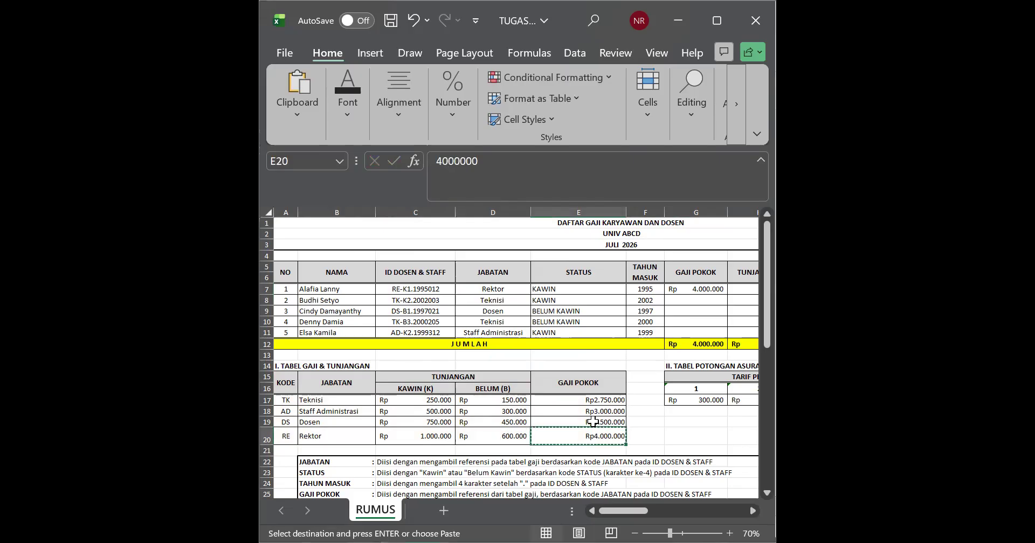
click(472, 387)
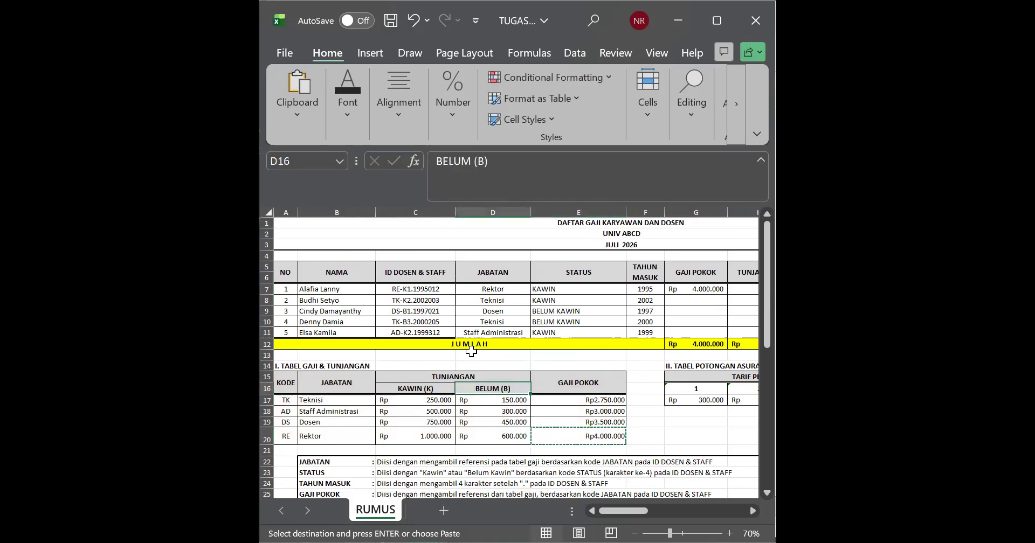
Step: Compare the Teknisi position in row 8 with the Teknisi row's GAJI POKOK in the reference table
click(469, 300)
click(311, 411)
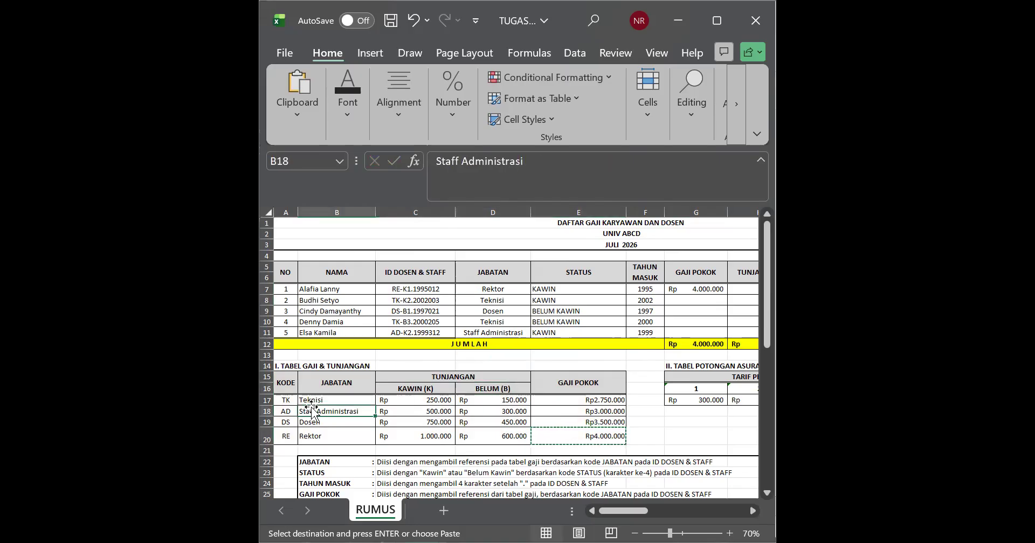
click(311, 400)
click(586, 402)
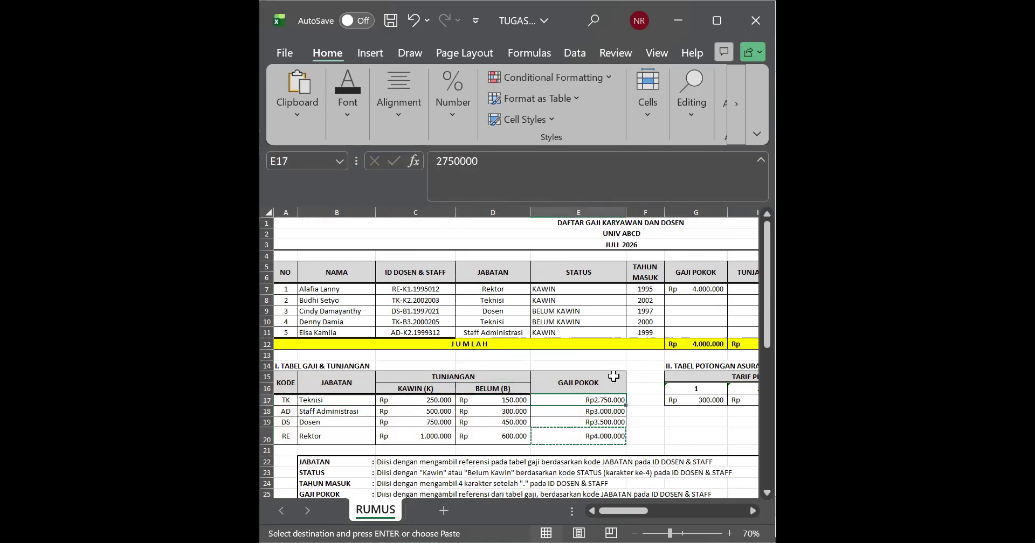
click(703, 302)
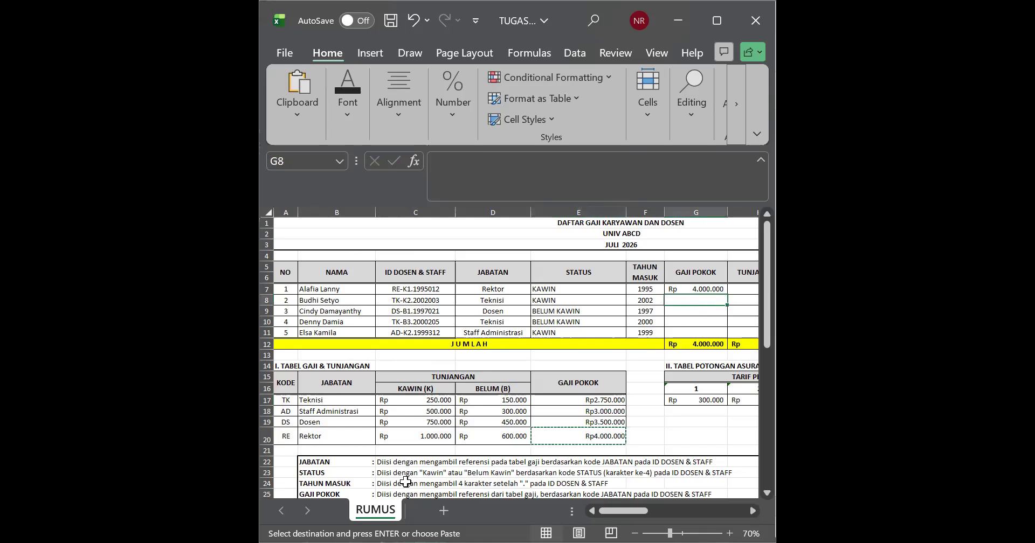
click(480, 292)
double_click(356, 400)
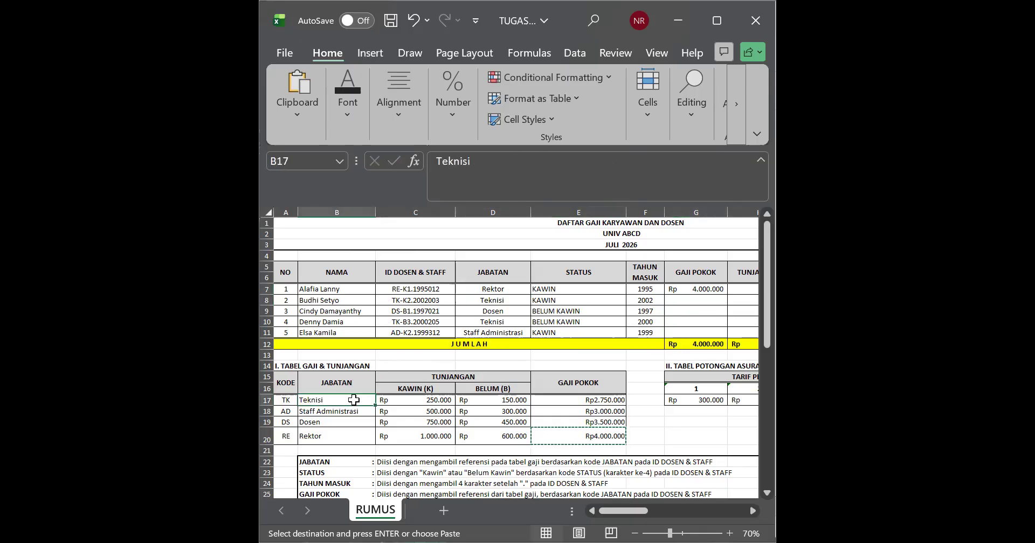
Step: Fill the GAJI POKOK formula from G7 down to G11
click(717, 313)
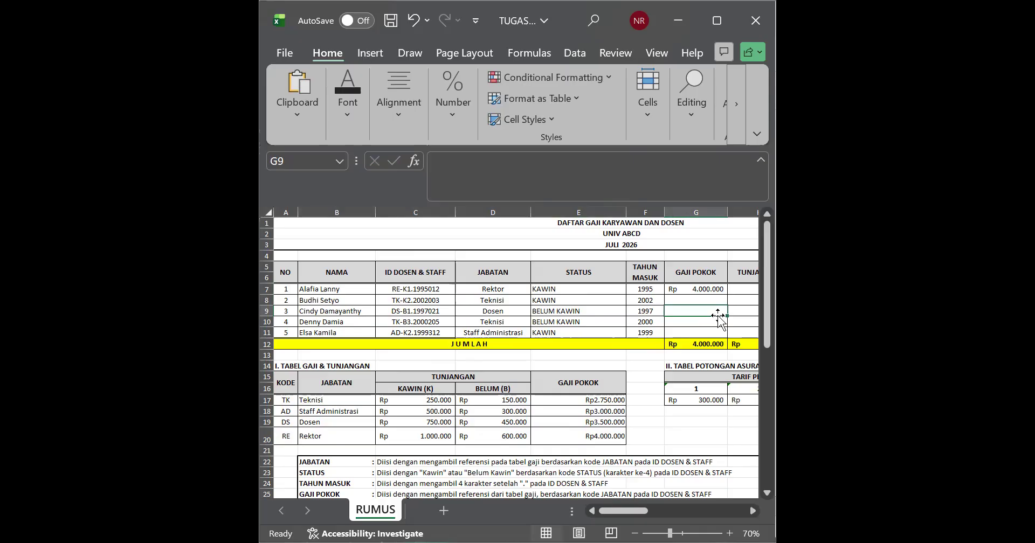
click(673, 289)
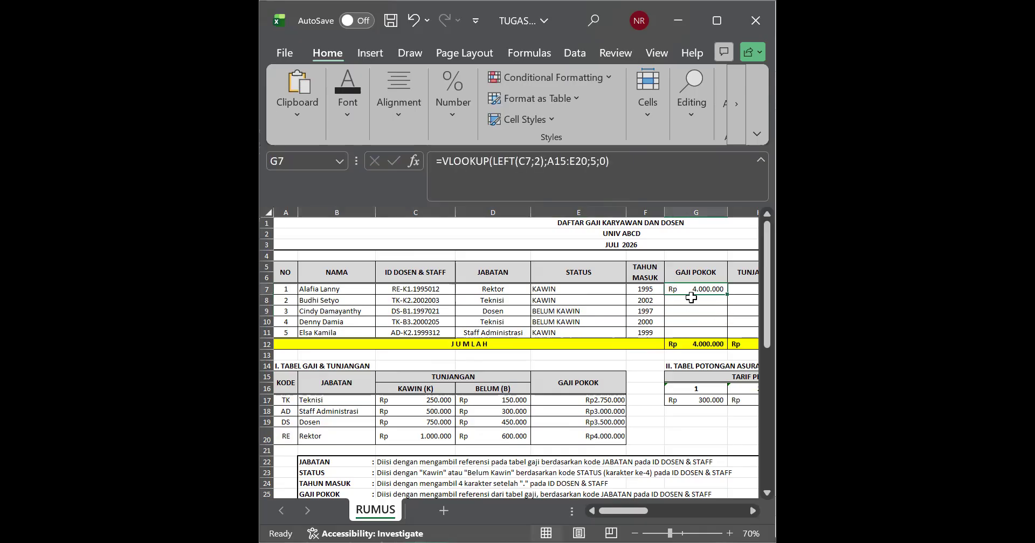
drag(727, 294, 728, 336)
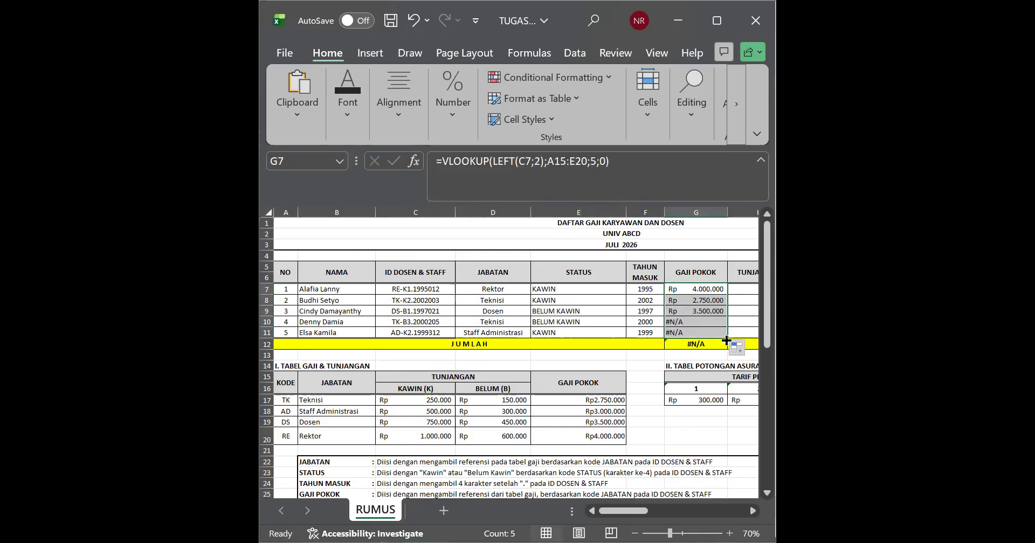
Step: Extend the lookup range in the G10 formula to A15:E23 so it covers the whole reference table
double_click(676, 322)
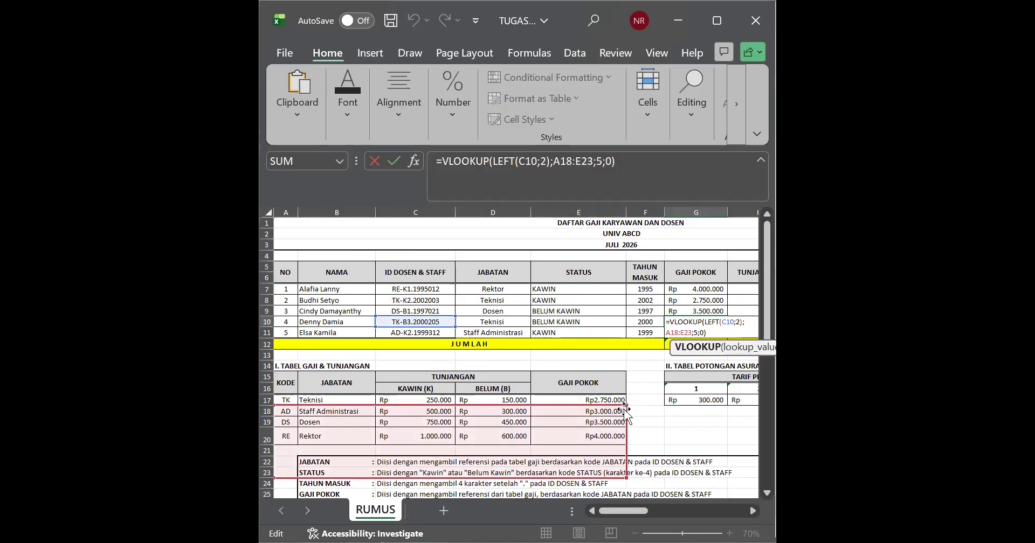
click(631, 402)
double_click(677, 323)
drag(623, 402, 625, 366)
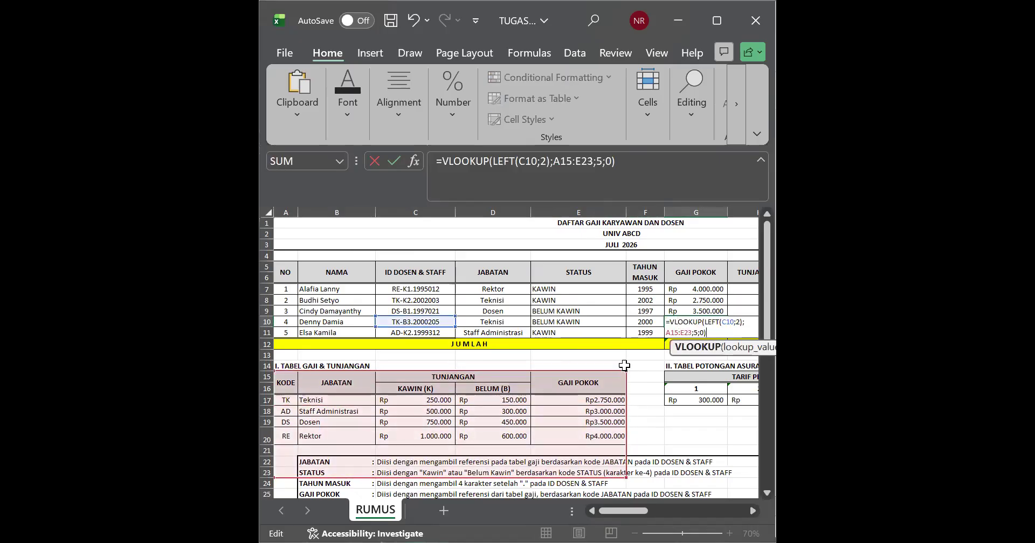
key(Return)
Step: Extend the lookup range in the G11 formula to A15:E24
double_click(701, 335)
drag(624, 415, 620, 372)
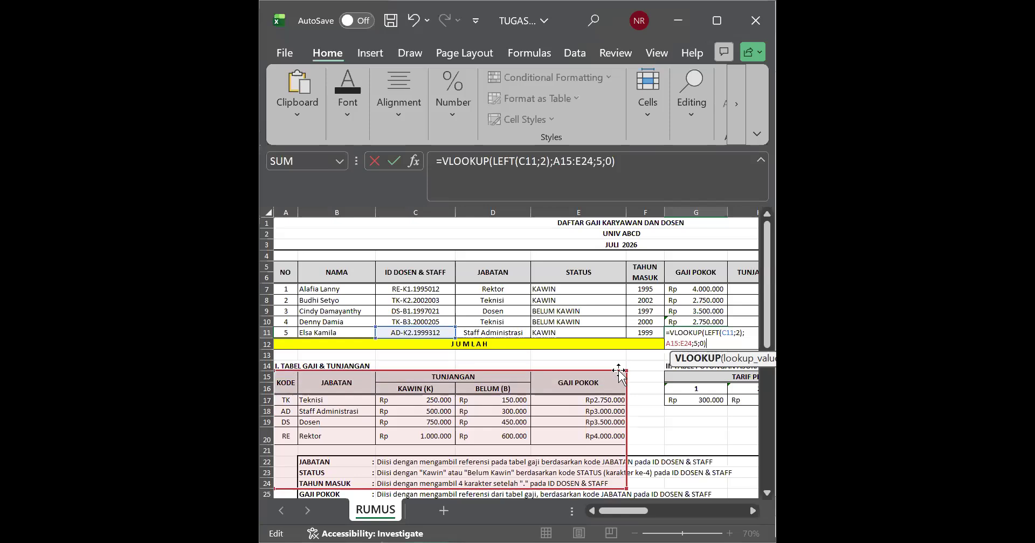
key(Return)
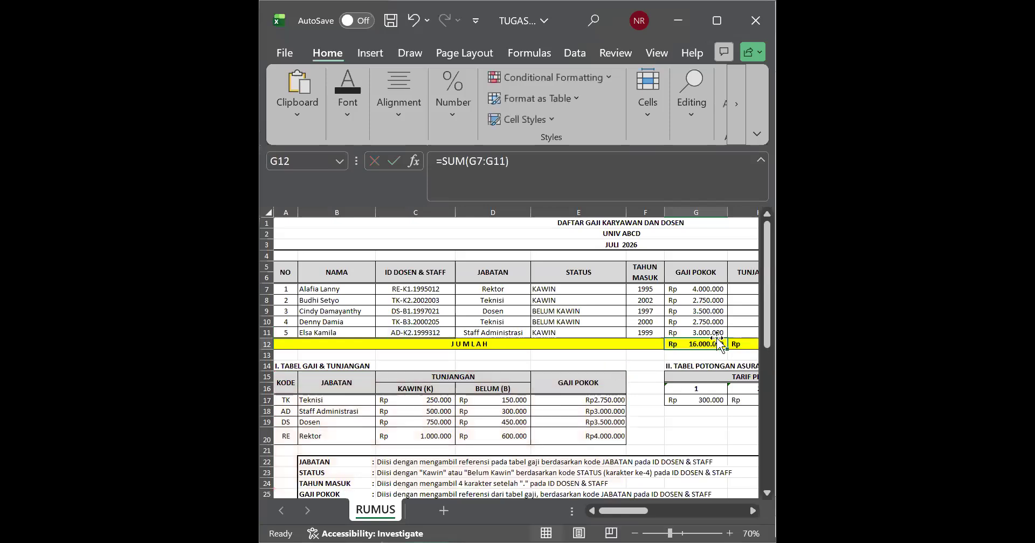
Step: Examine the G9 formula and the empty columns from TUNJANGAN to GAJI BERSIH, ending at the TUNJANGAN header
click(704, 311)
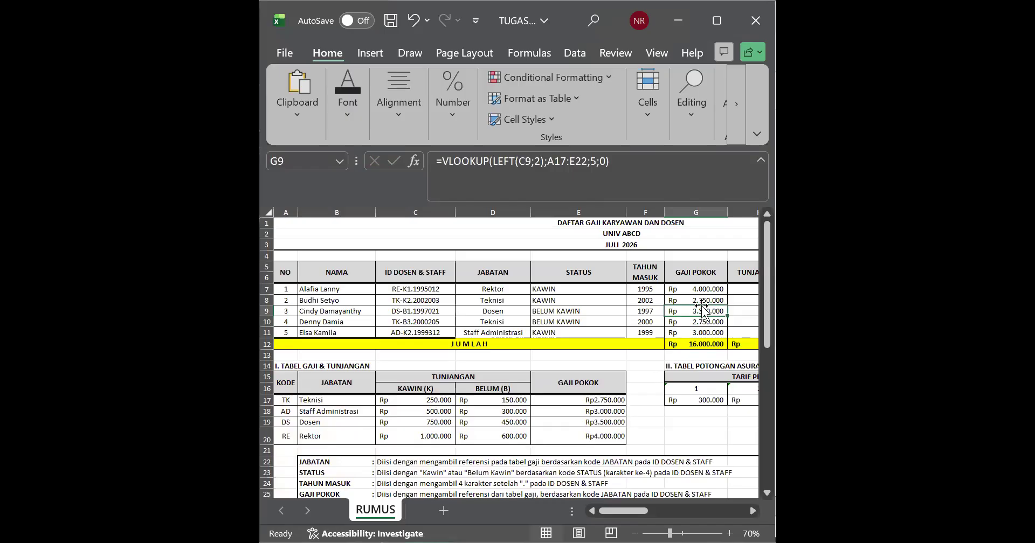
key(Right)
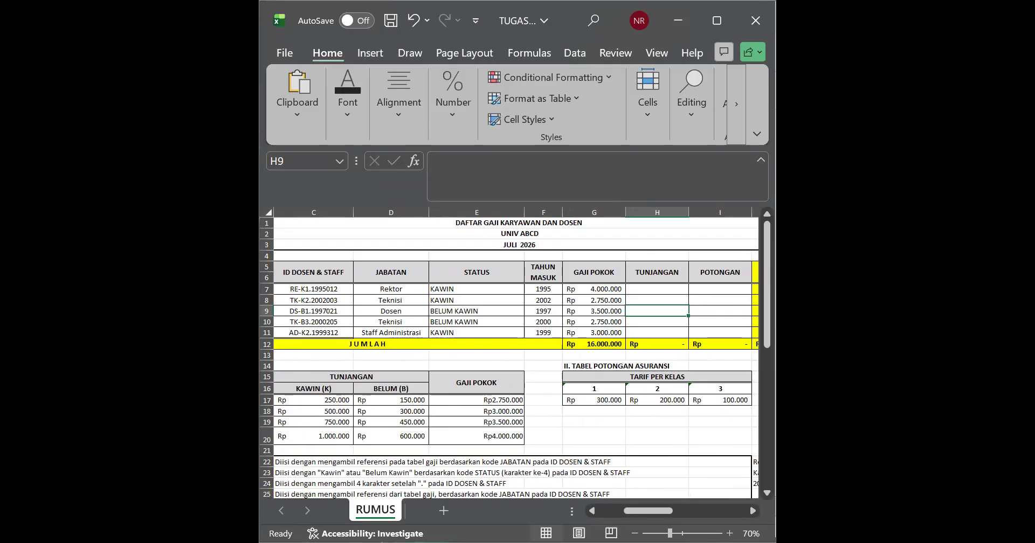
key(alt+Tab)
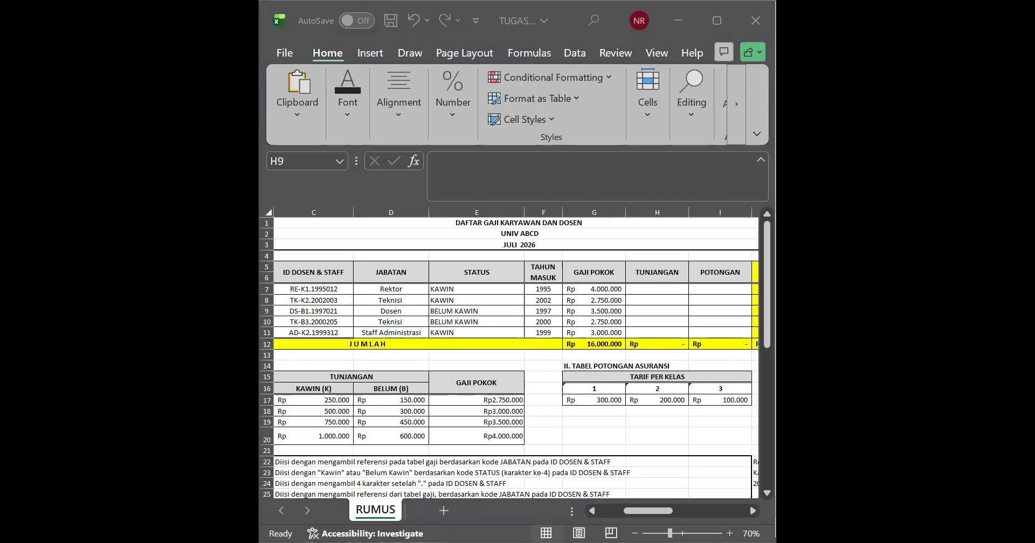
click(639, 235)
click(639, 260)
click(639, 285)
key(Right)
key(Right)
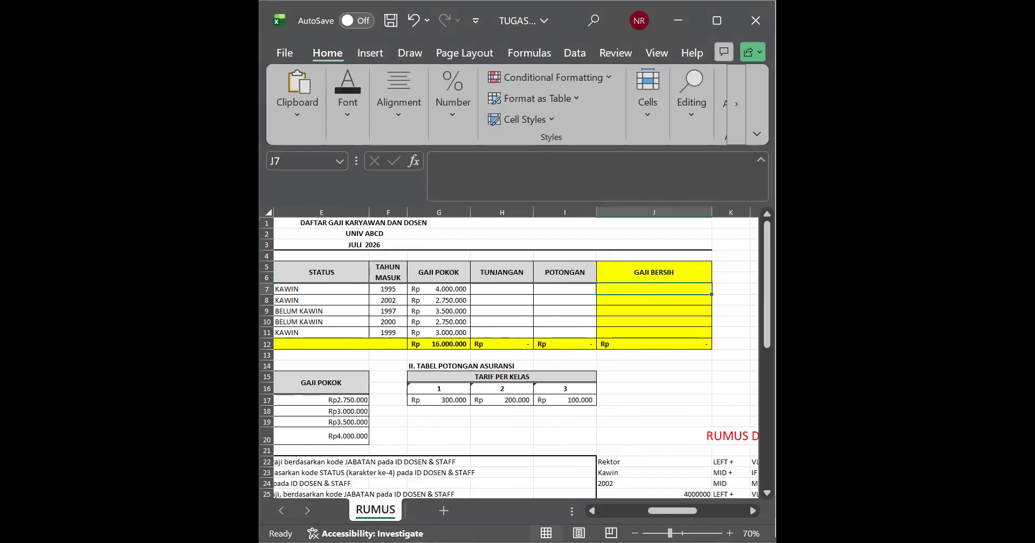
click(507, 281)
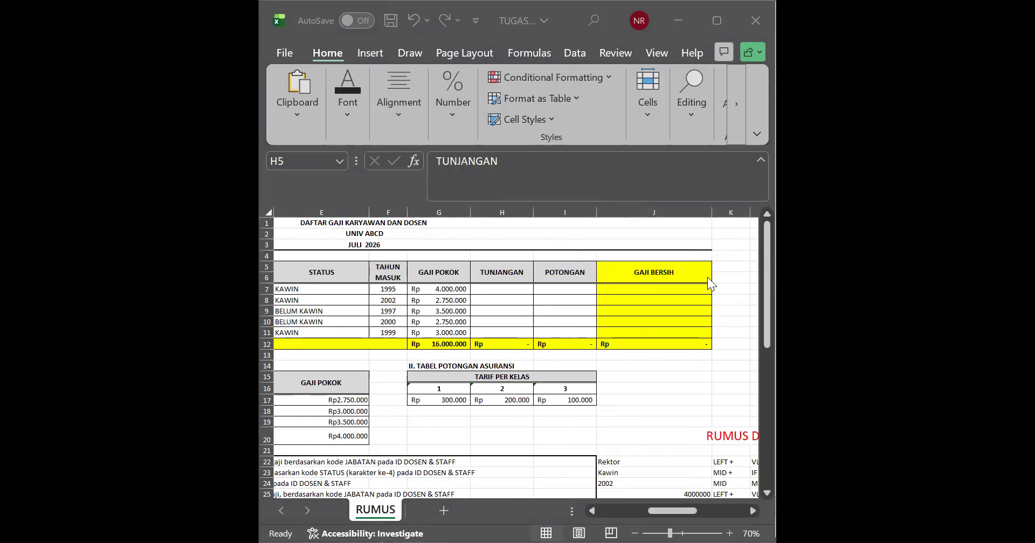
Step: Enter =LEFT(C7;2) in H7, the first TUNJANGAN cell, to extract the position code from ID DOSEN & STAFF
click(482, 290)
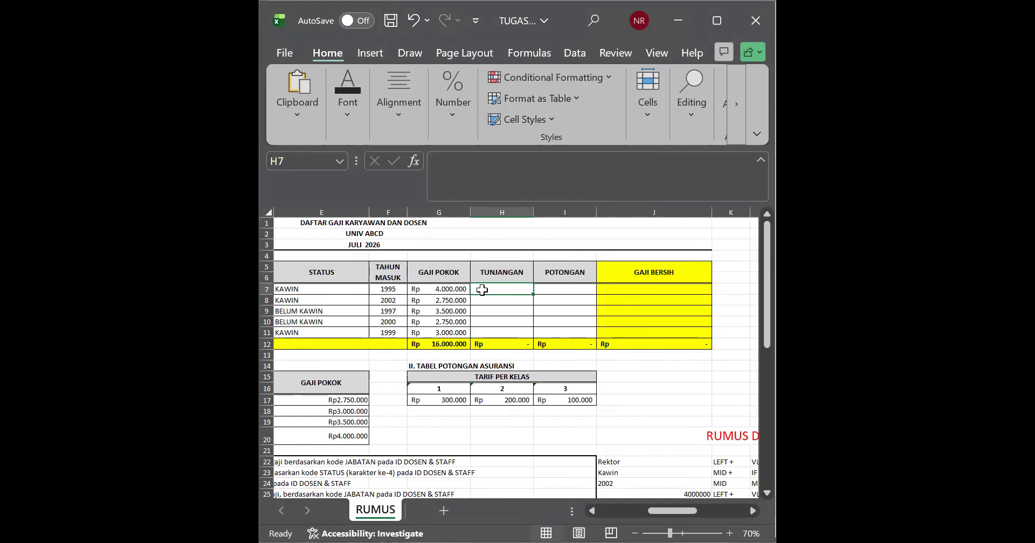
text(=)
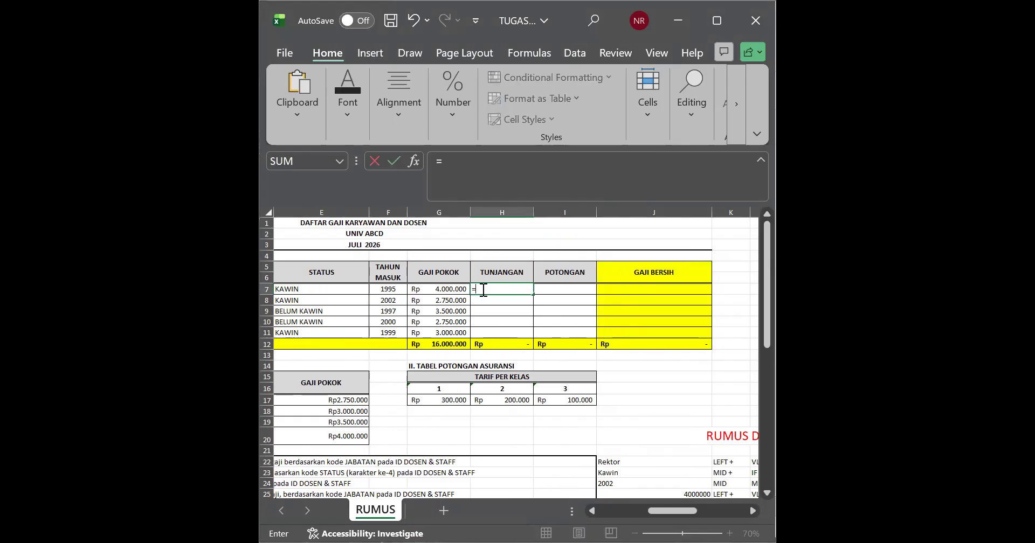
text(LEFT)
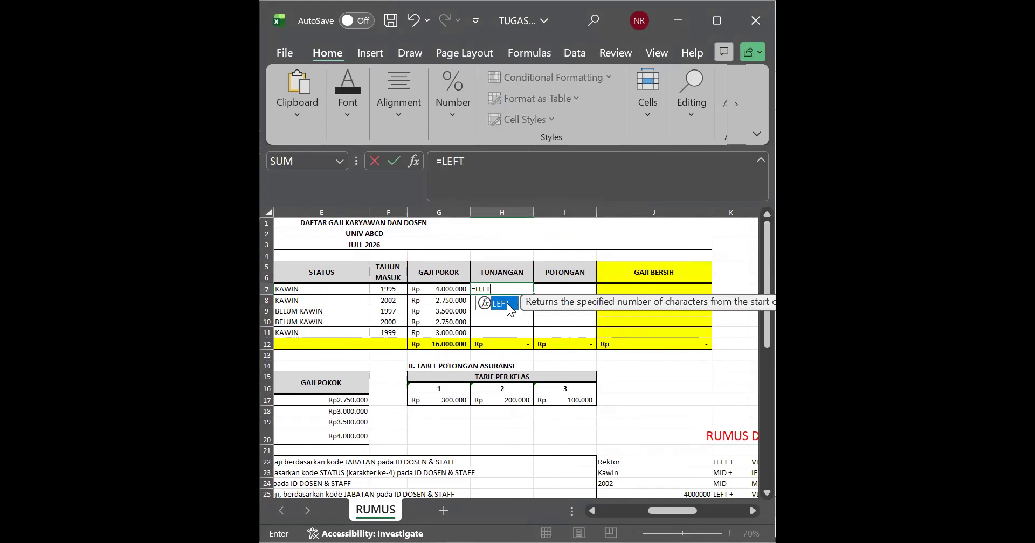
text(()
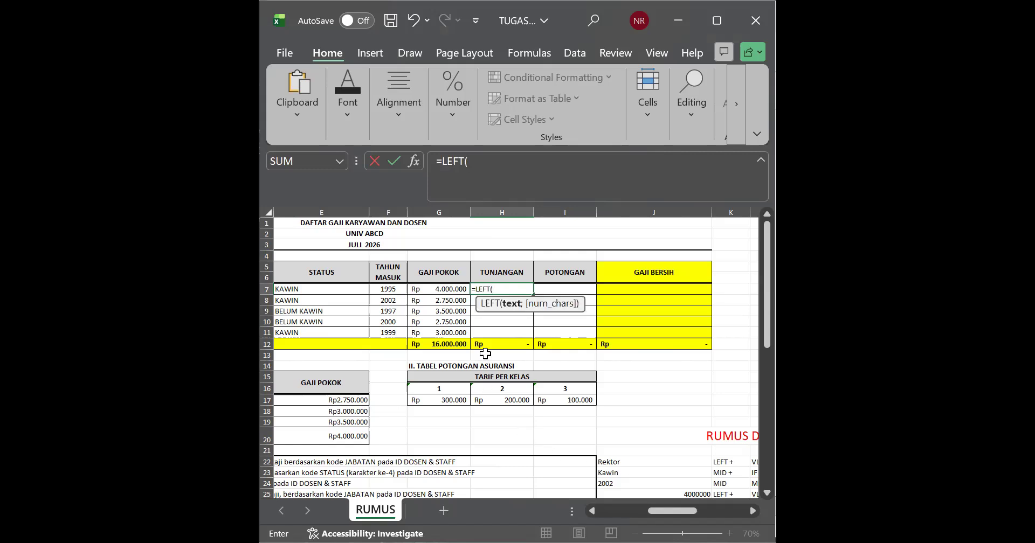
key(Left)
key(Left)
key(Left)
key(Left)
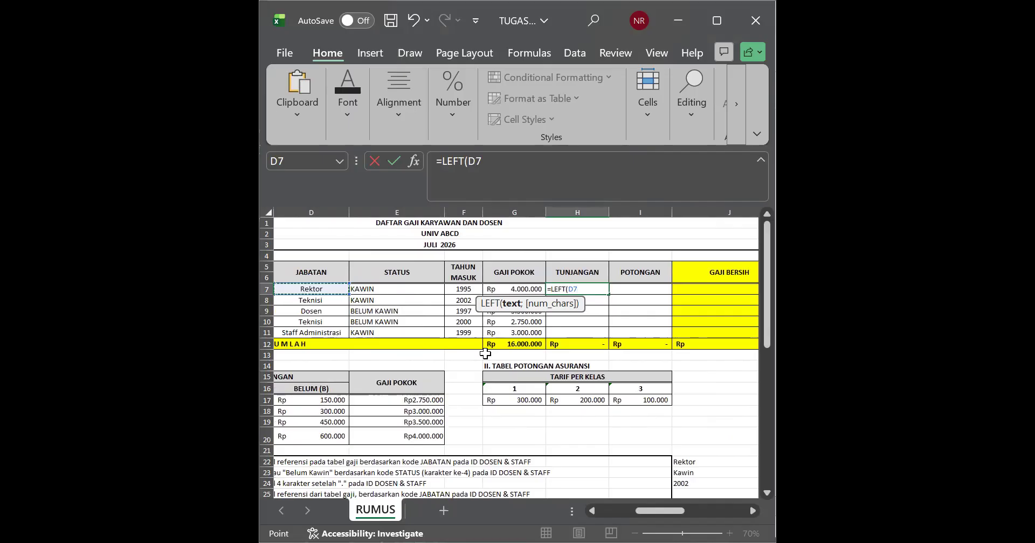
key(Left)
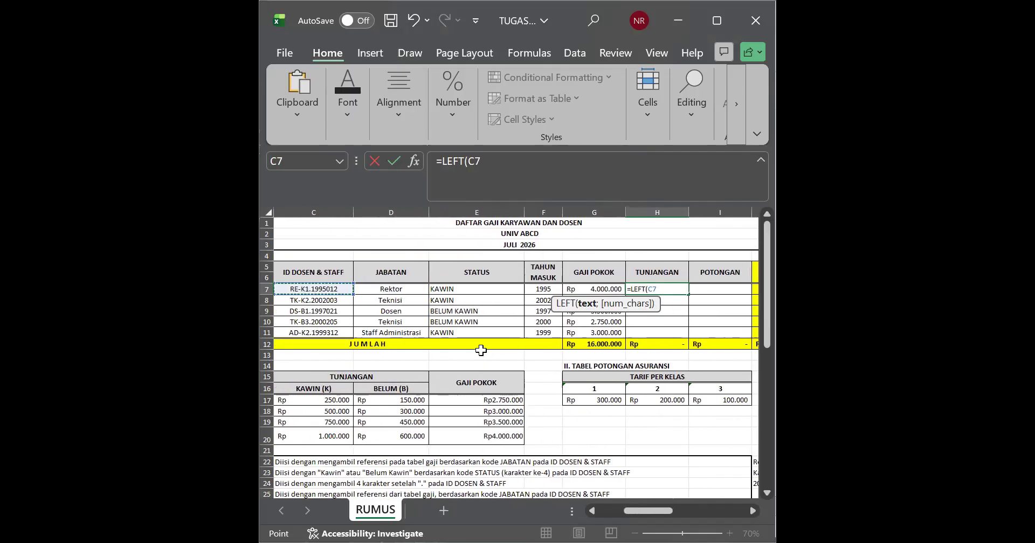
text(;2)
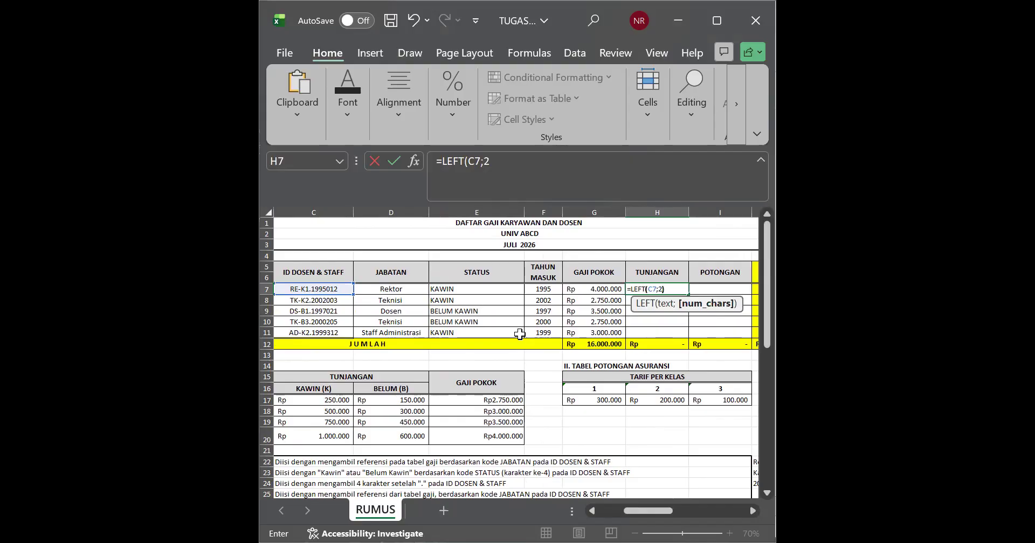
key(Return)
Step: Rework the H7 formula into a VLOOKUP that uses LEFT(C7;2) as its lookup value
click(682, 291)
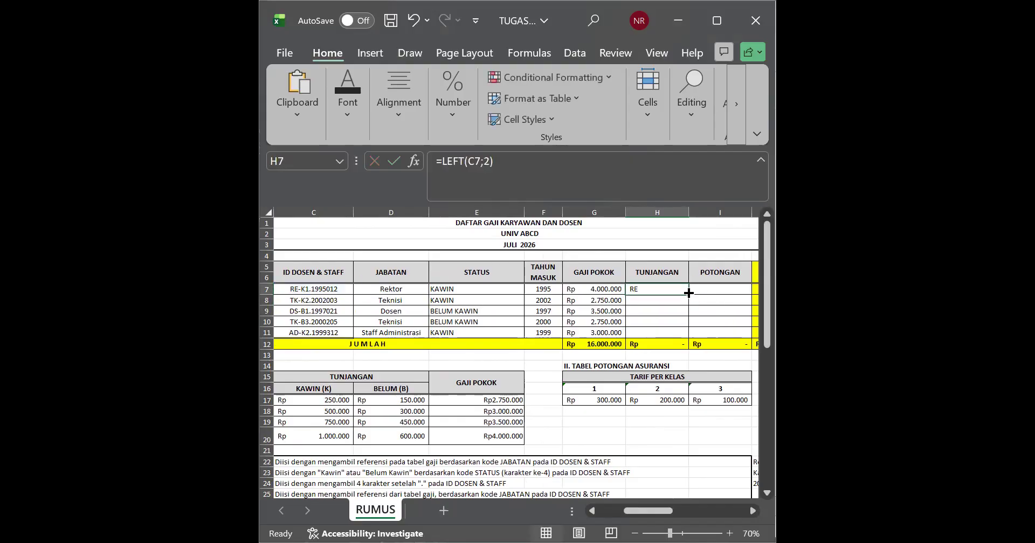
double_click(689, 294)
key(ctrl+z)
double_click(676, 289)
drag(677, 289, 633, 290)
key(ctrl+c)
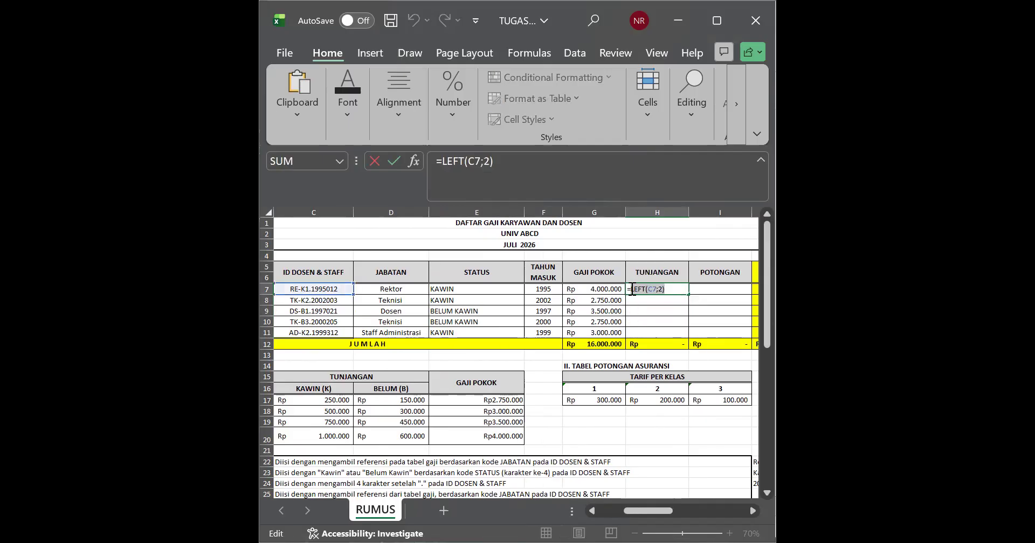
key(BackSpace)
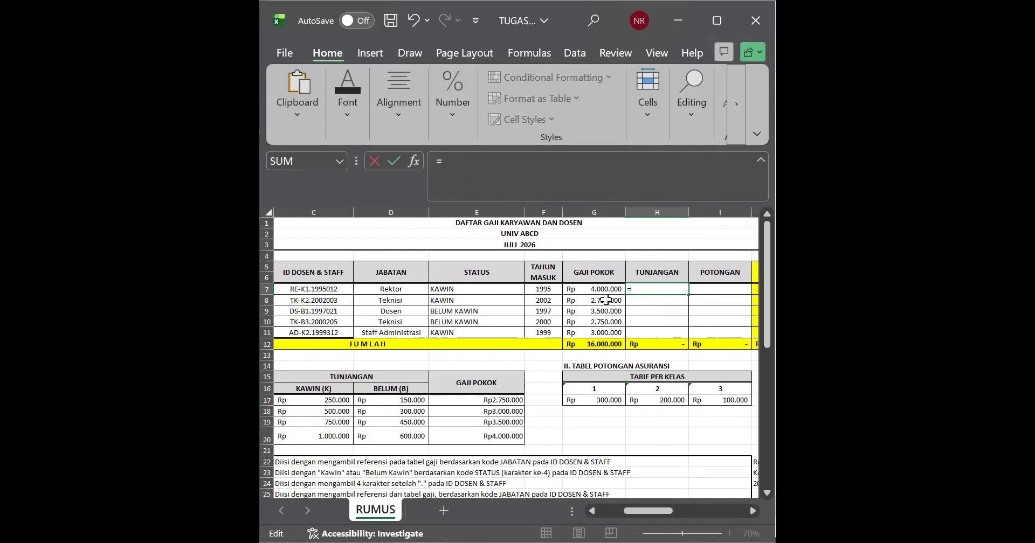
text(VLOO)
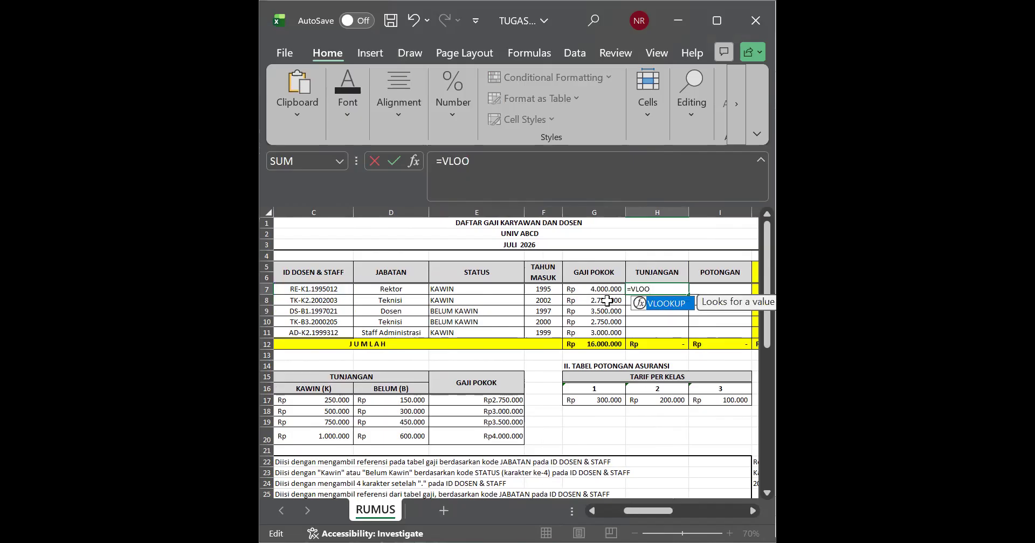
double_click(669, 305)
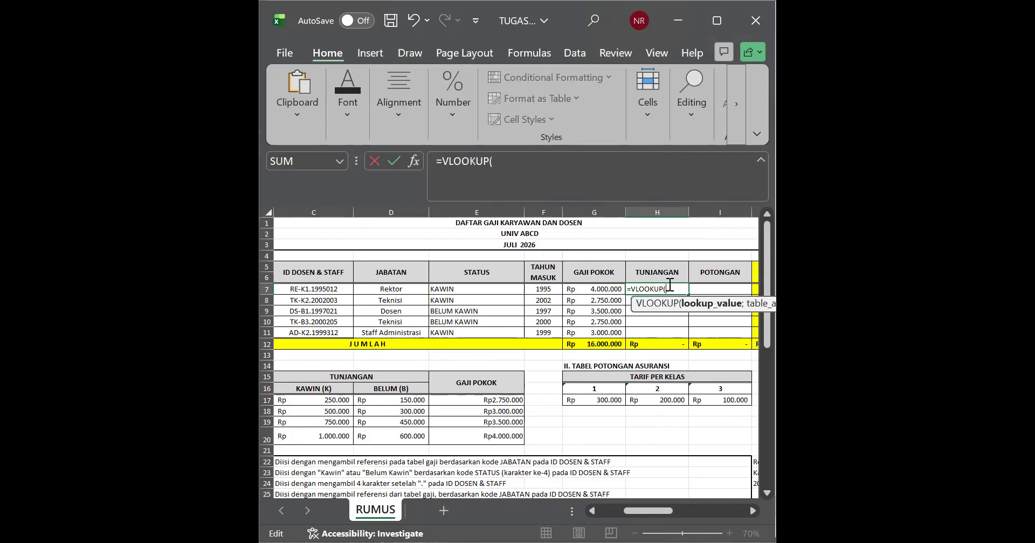
key(ctrl+v)
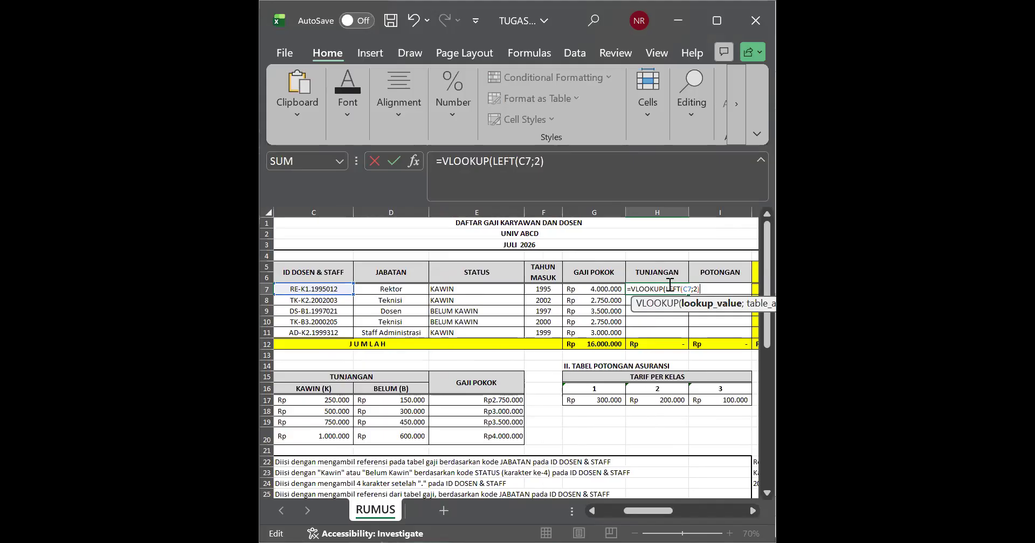
Step: Give the H7 VLOOKUP the salary and allowance table A15:E20 as its lookup range, followed by a separator
text(;)
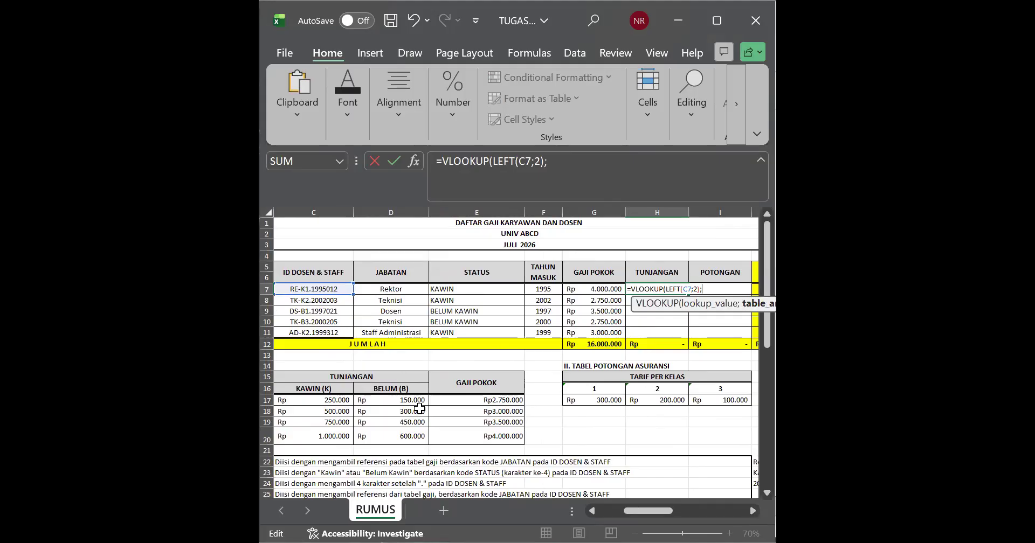
click(454, 433)
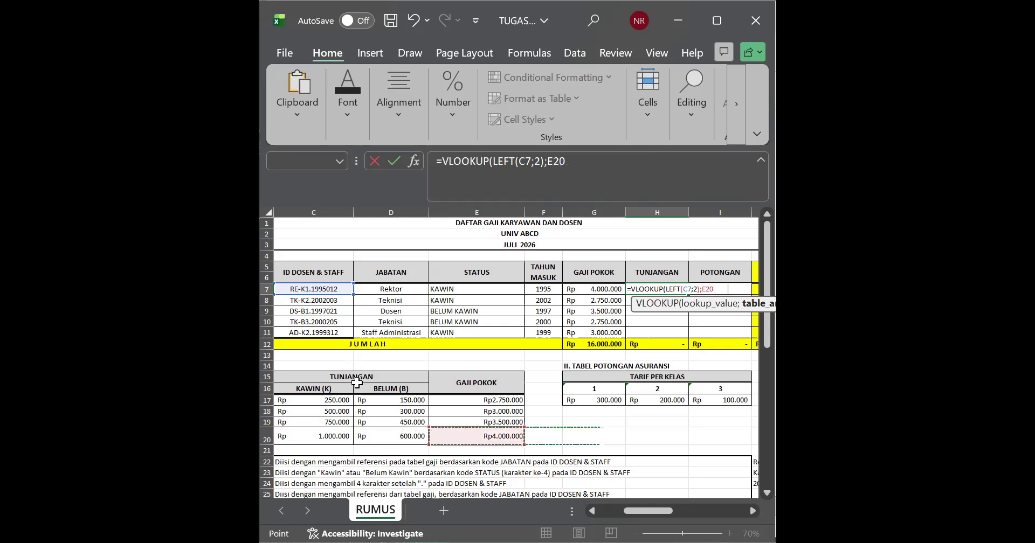
drag(271, 382, 268, 384)
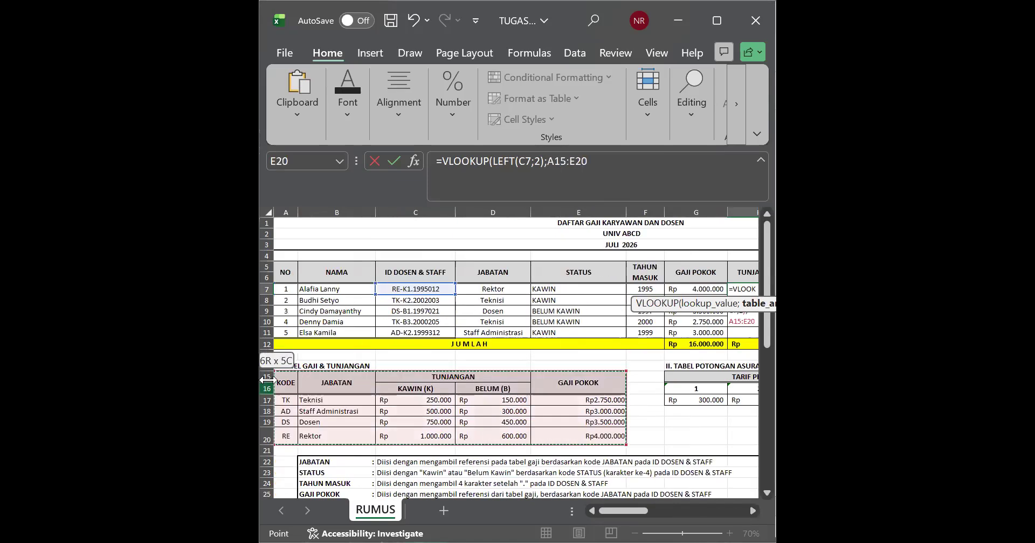
click(610, 161)
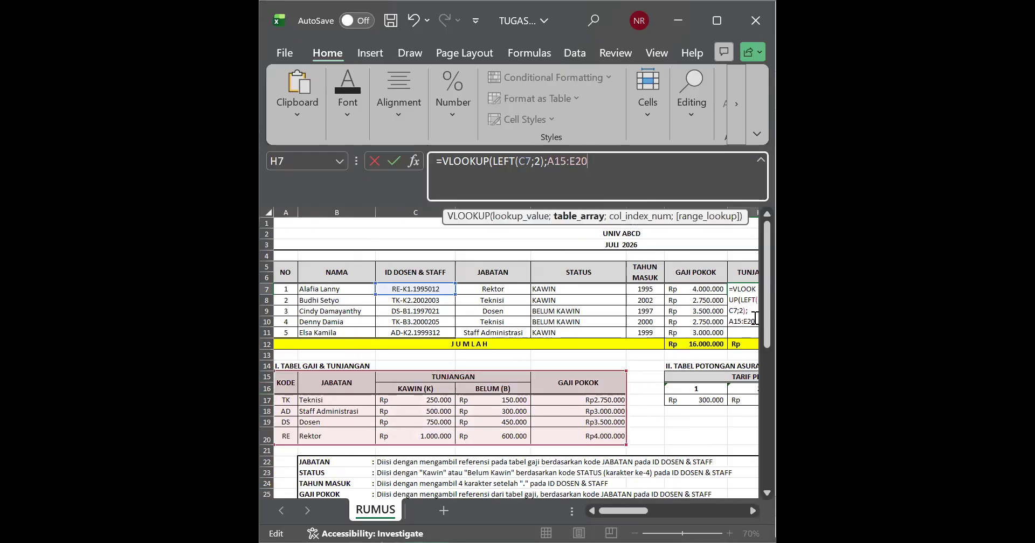
click(755, 318)
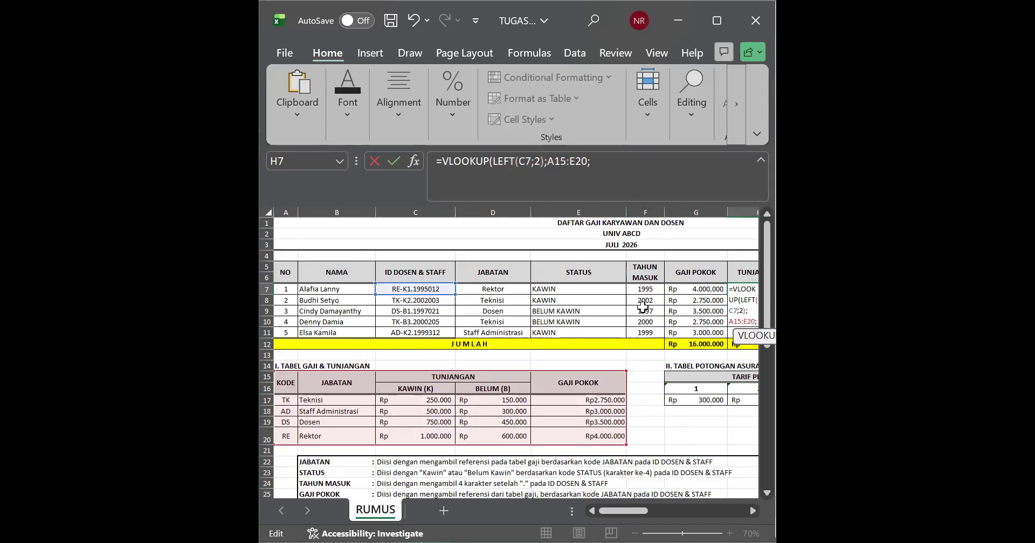
Step: Widen the workbook window so the whole H7 formula fits beside the reference tables and filling instructions
scroll(644, 343, down, 1)
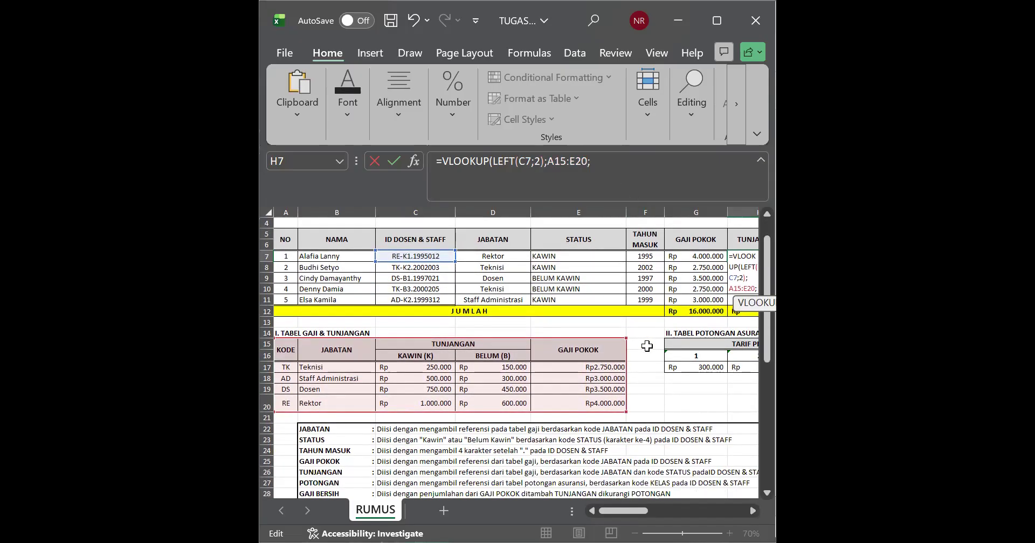
click(703, 176)
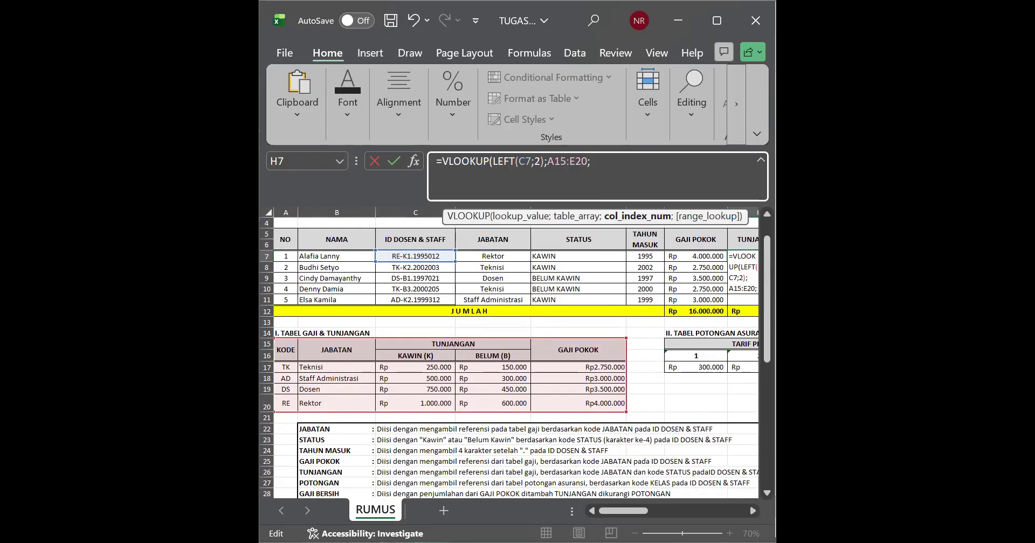
drag(776, 261, 949, 261)
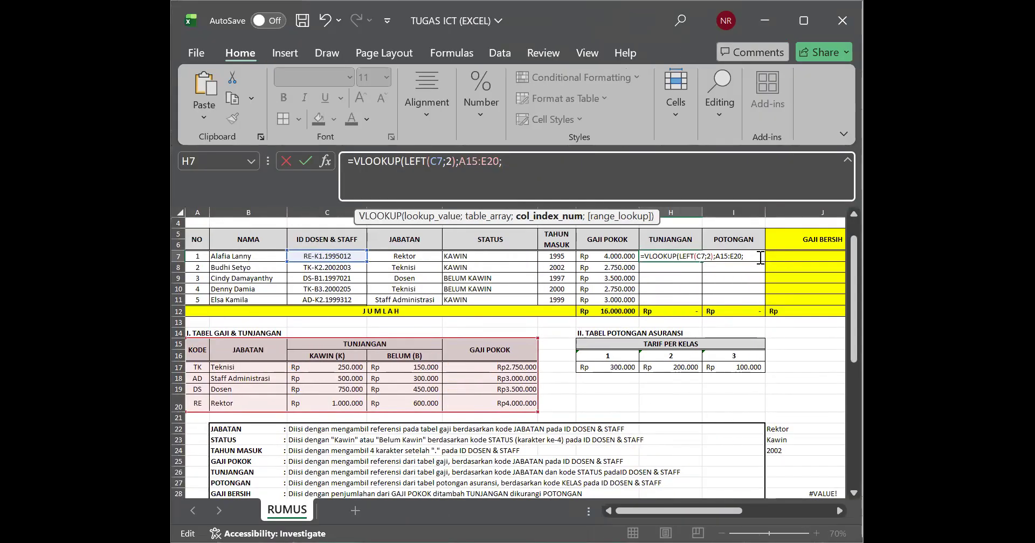
Step: Append =MID(C7;4;1) as the column index argument of the H7 VLOOKUP
click(759, 254)
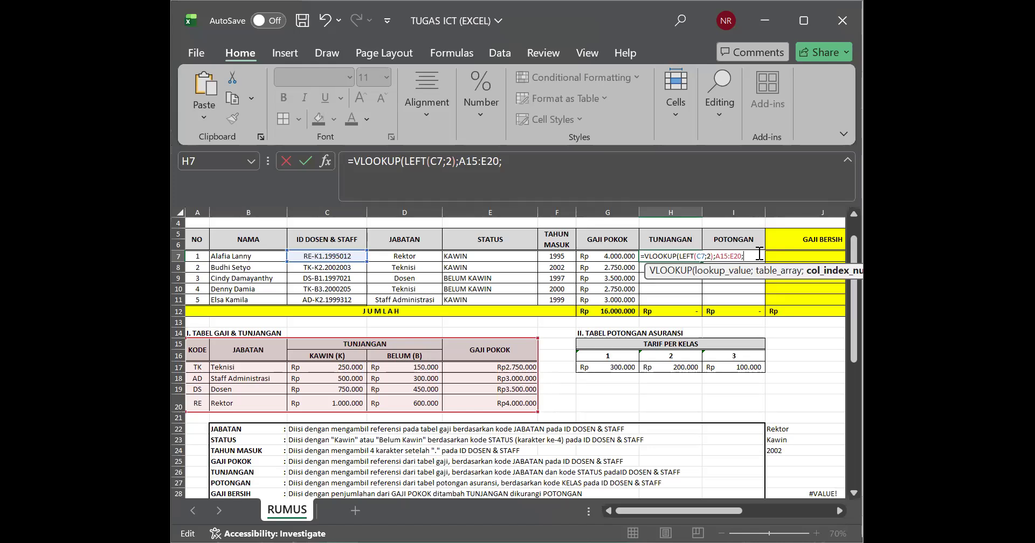
text(+)
text(=)
text(MI)
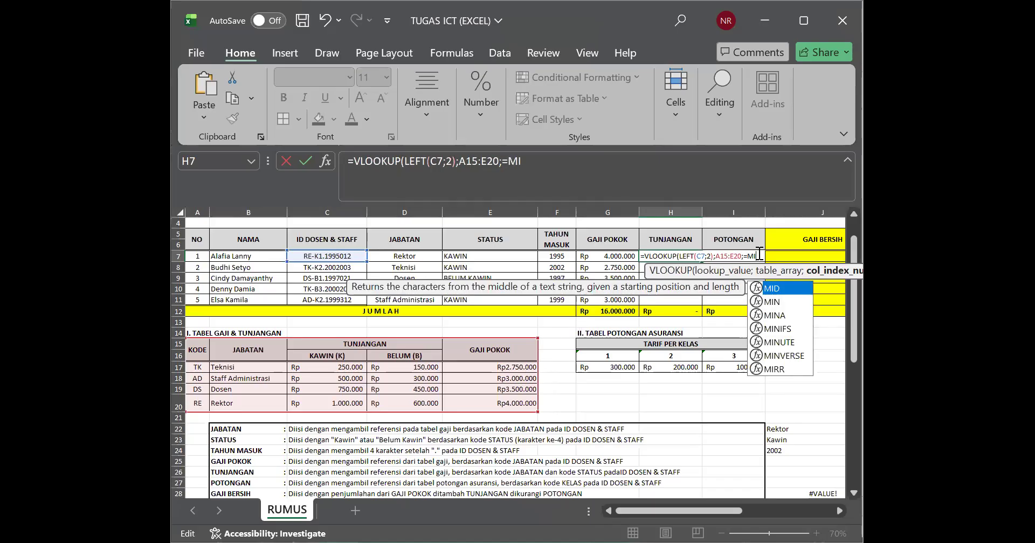
text(D)
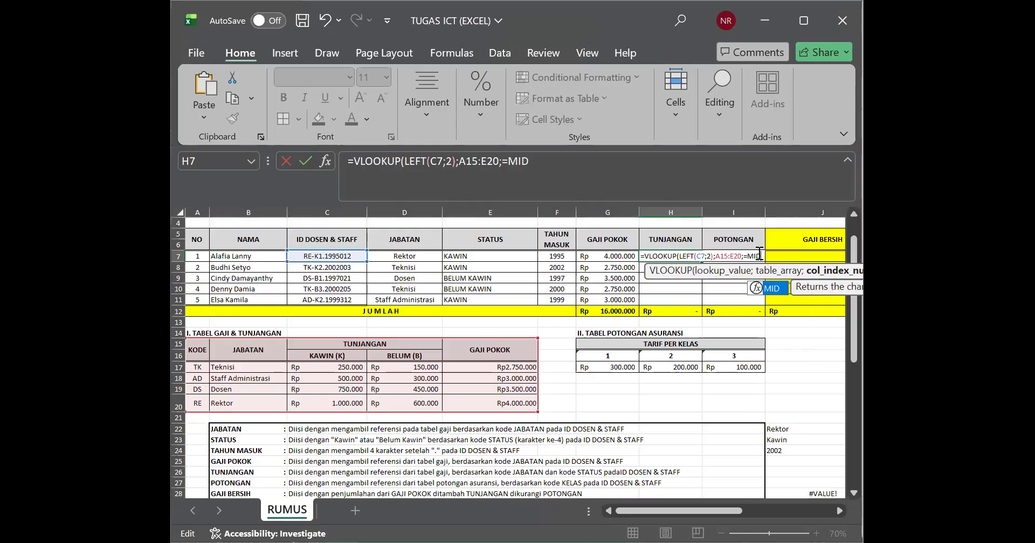
double_click(771, 288)
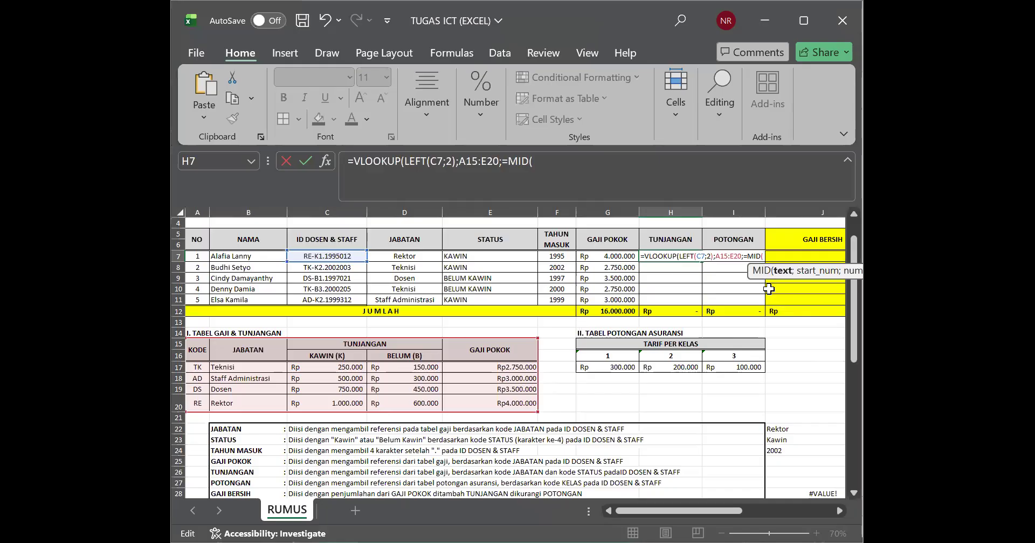
click(353, 256)
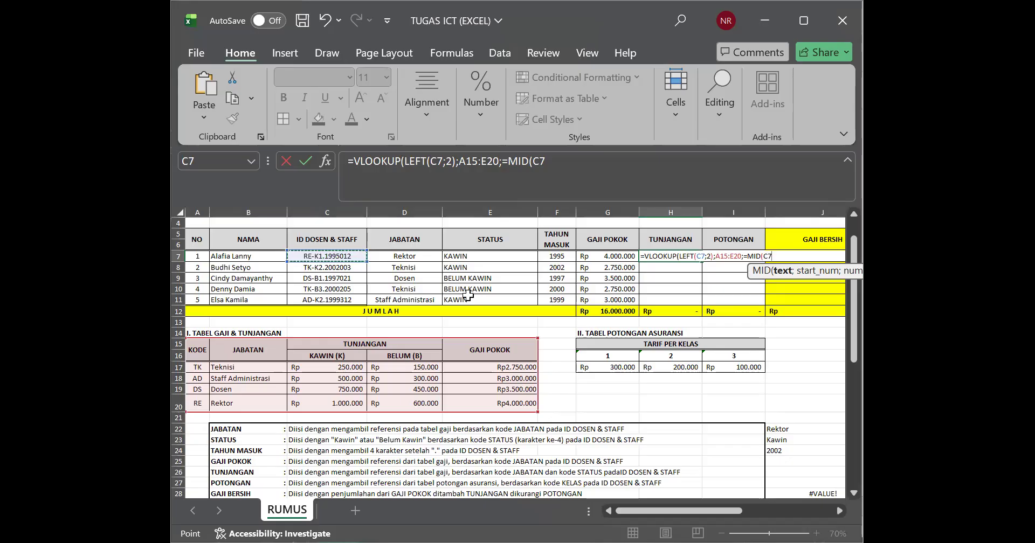
text(;)
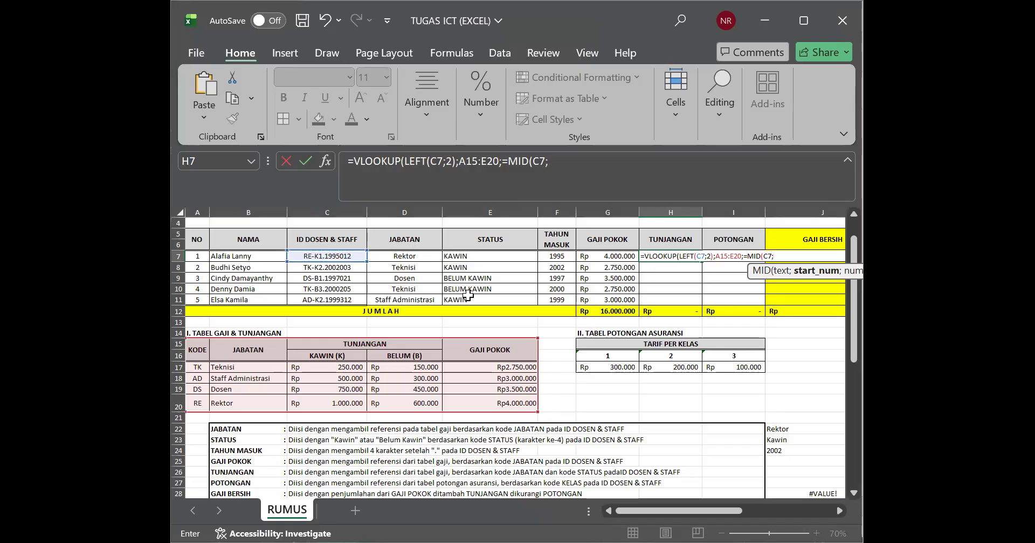
text(4;)
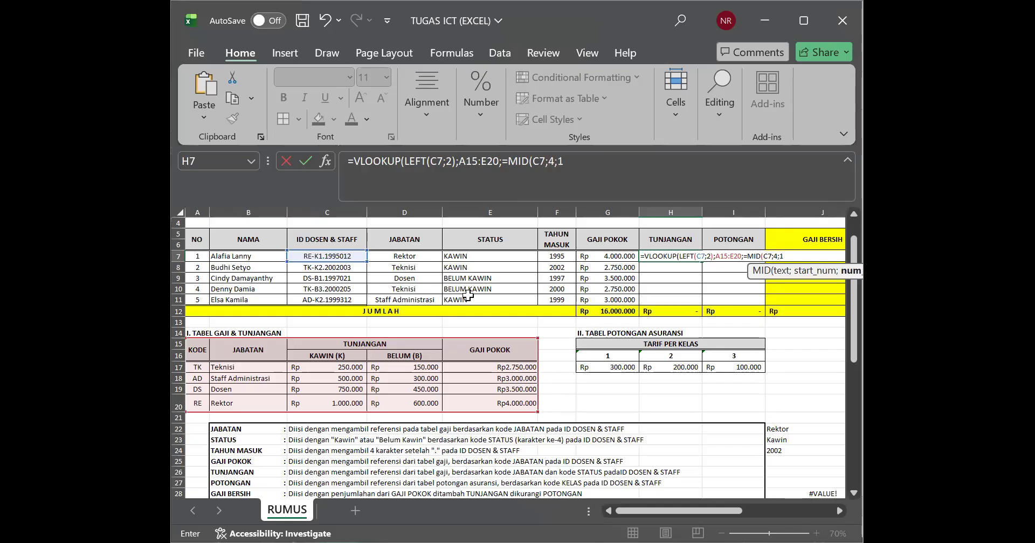
text(1))
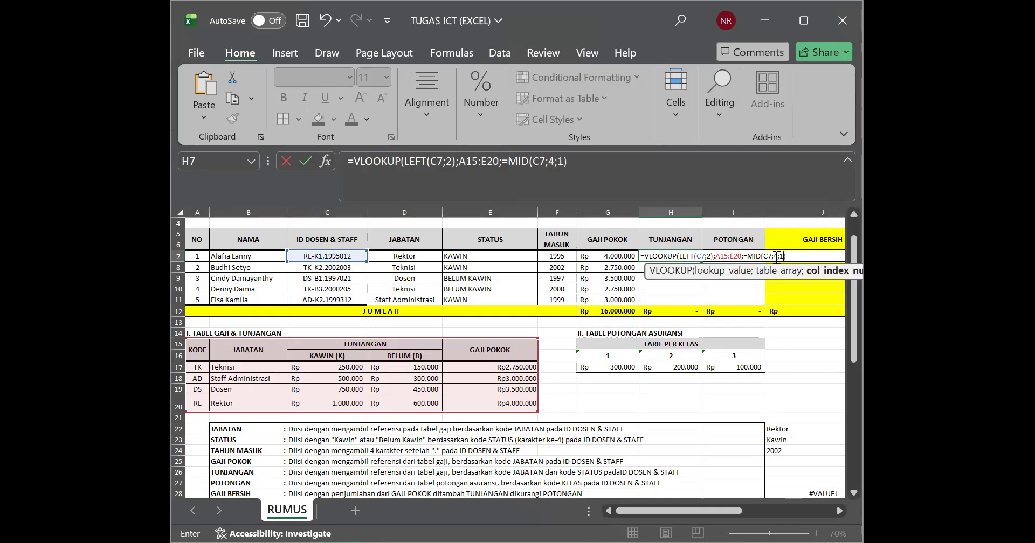
Step: Replace the MID column index in the H7 VLOOKUP with an IF that tests whether MID(C7;4;1) equals "K"
click(749, 256)
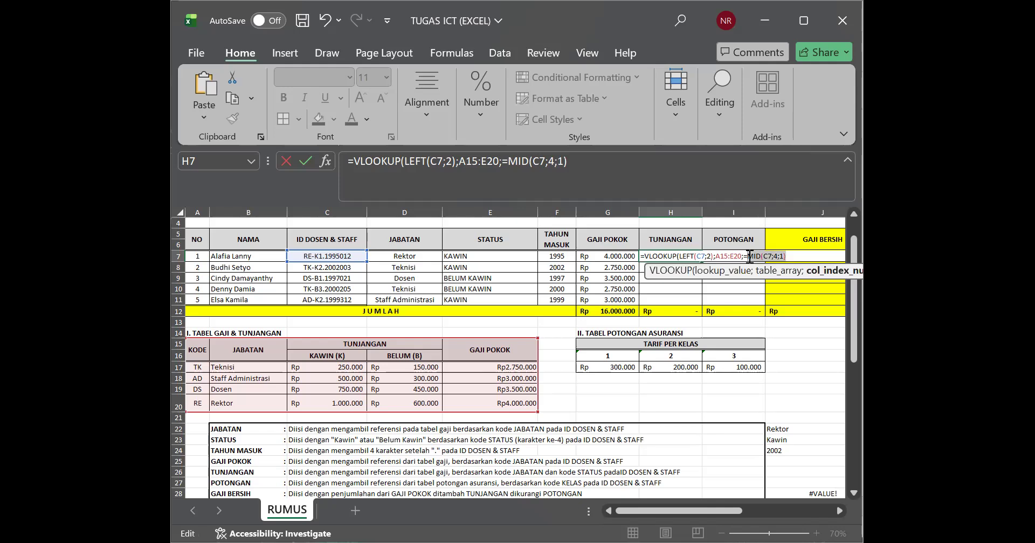
key(Delete)
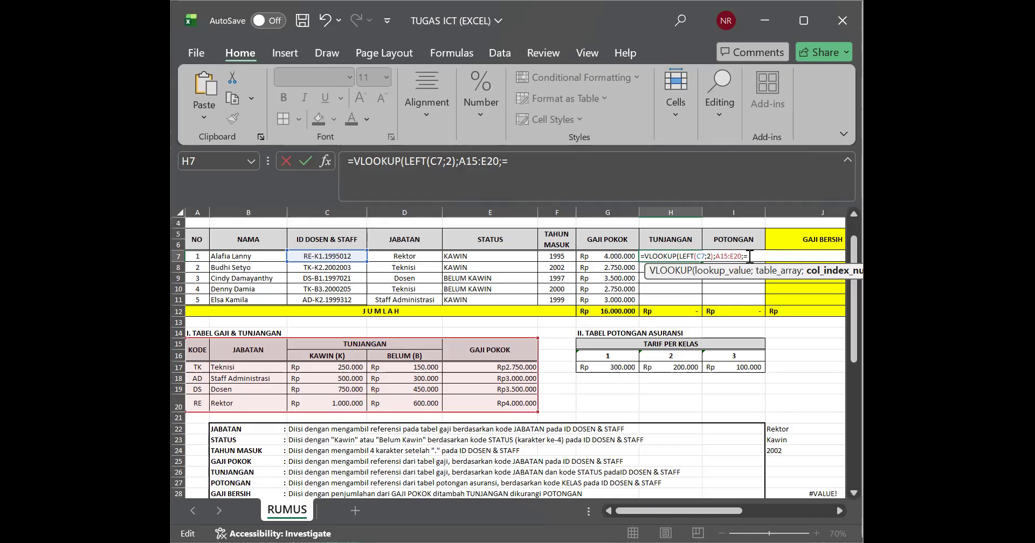
text(IF)
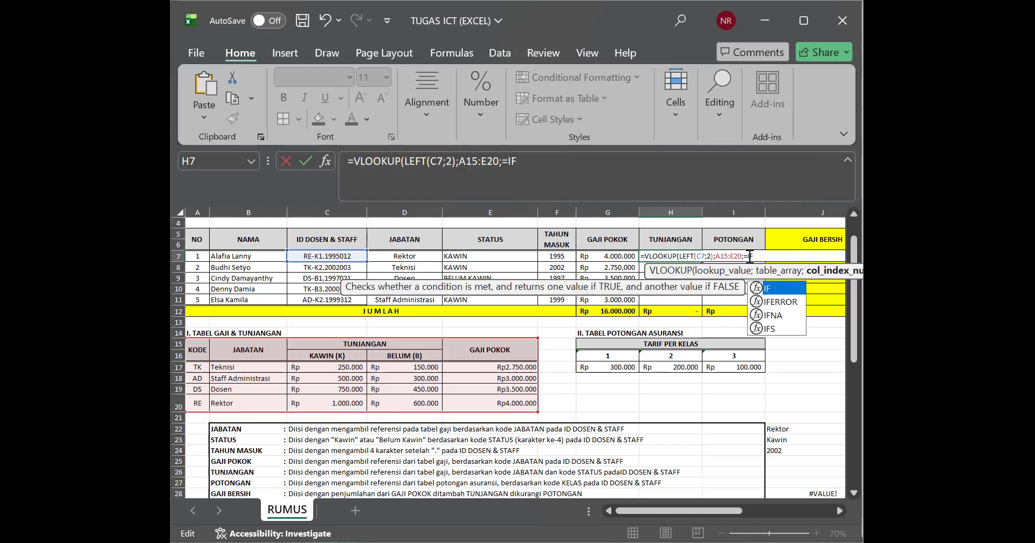
double_click(772, 286)
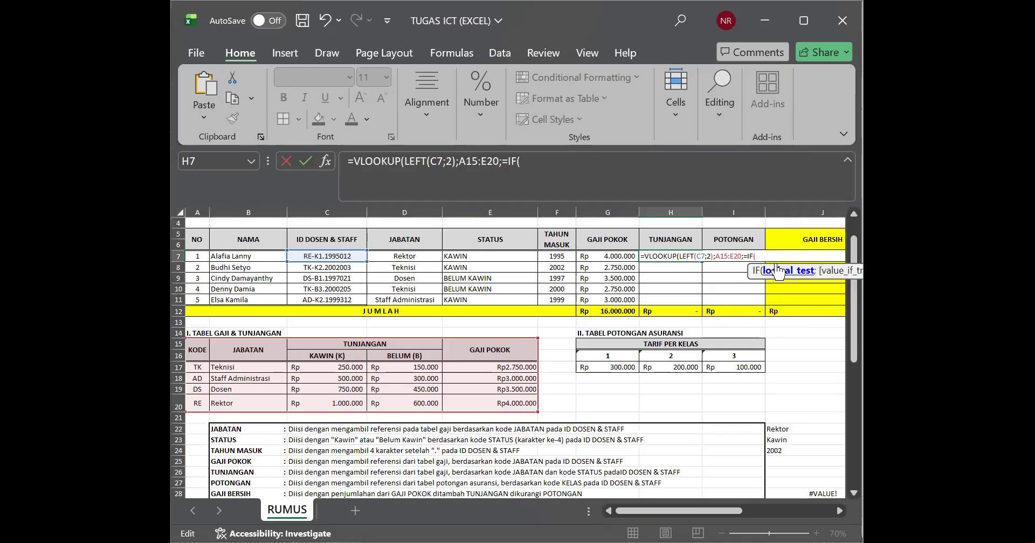
text(MID(C7;4;1)=)
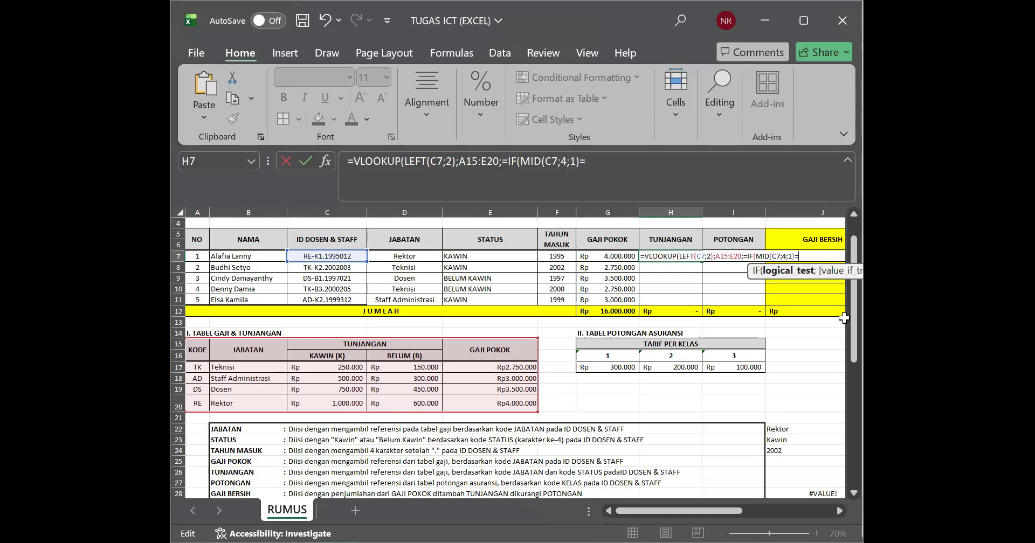
text("K";)
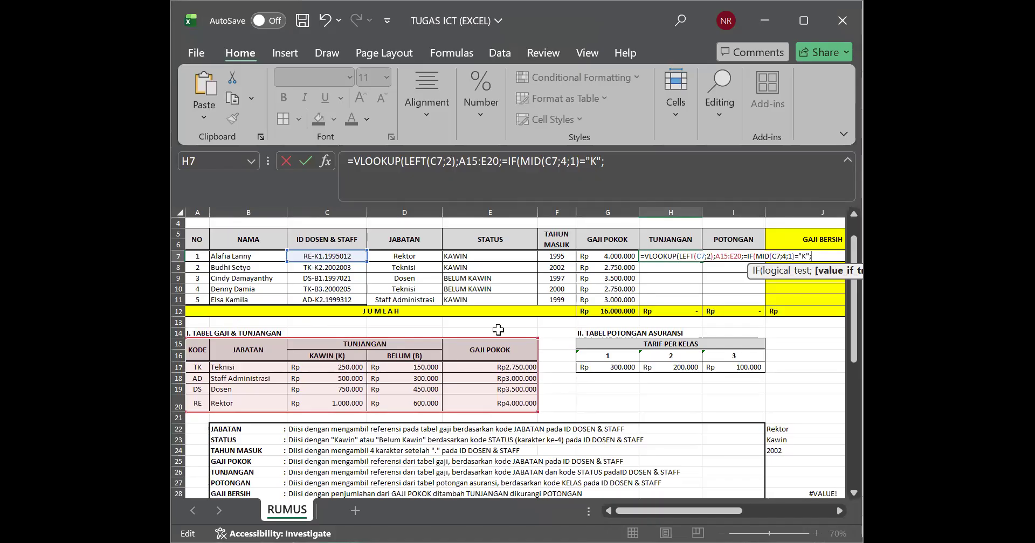
Step: Complete the IF in H7 with 3 when true and 4 when false, and remove the stray equals sign before IF
text(3;)
text(4))
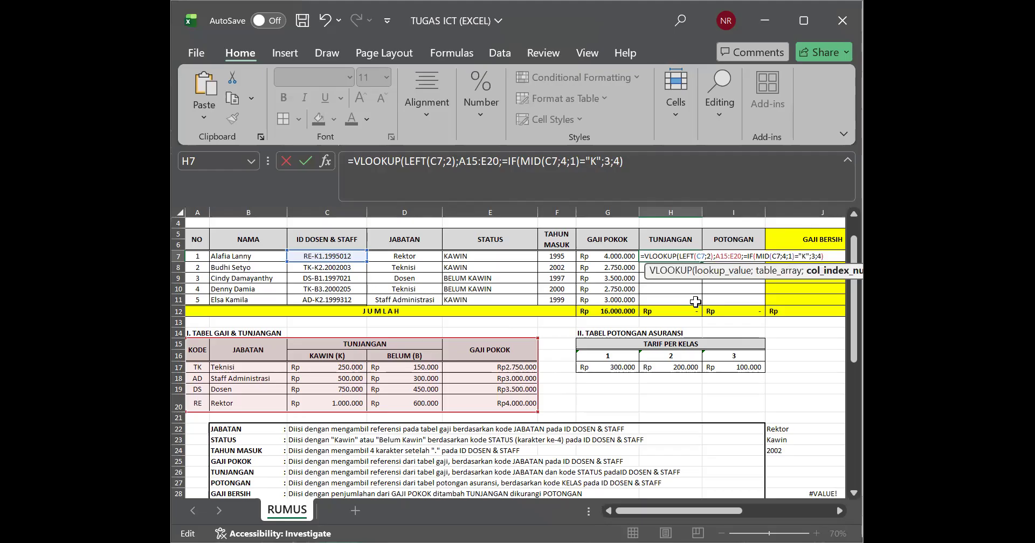
click(750, 256)
key(BackSpace)
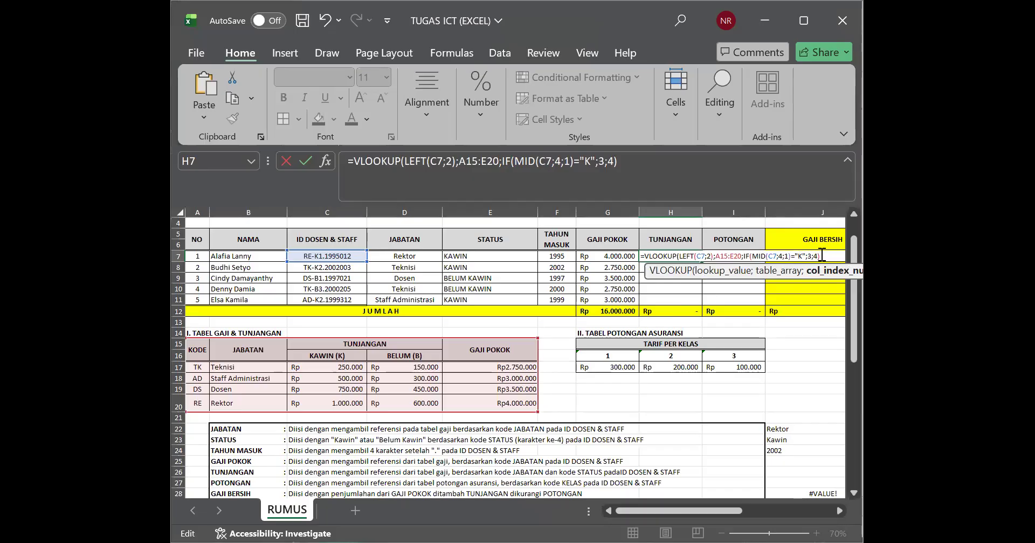
Step: Finish the H7 VLOOKUP with 0 as its range lookup argument and fill the formula down through H11
text(;)
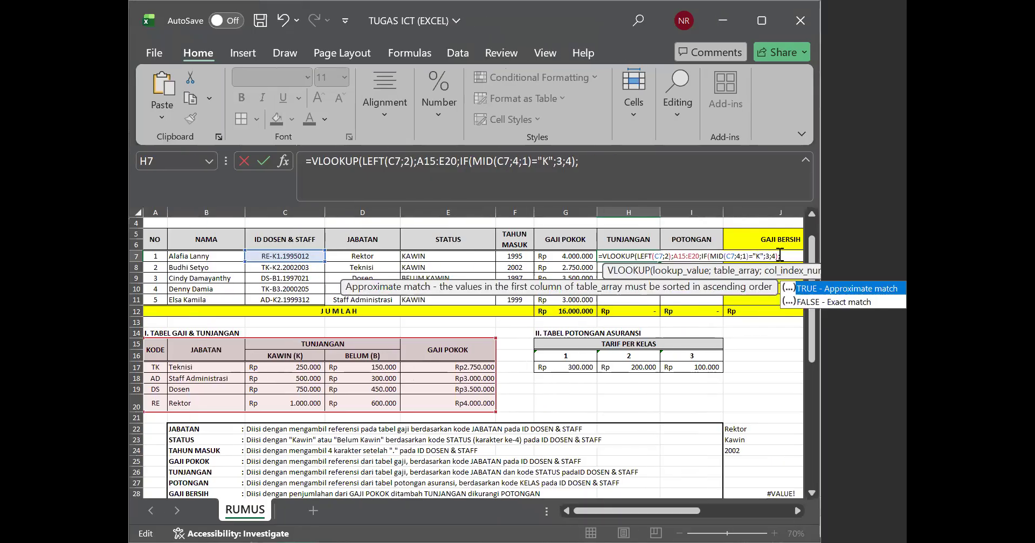
text(0)
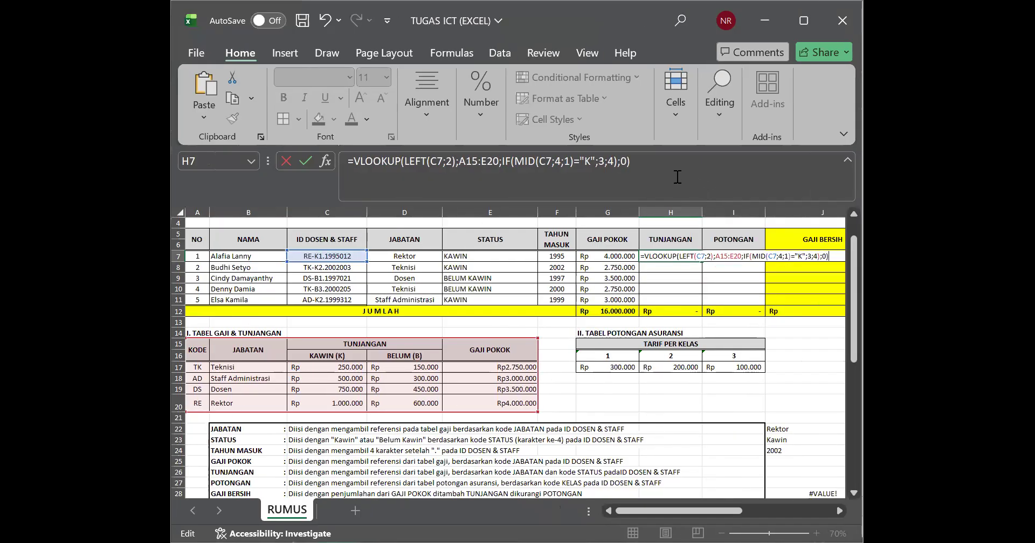
text())
drag(629, 162, 346, 161)
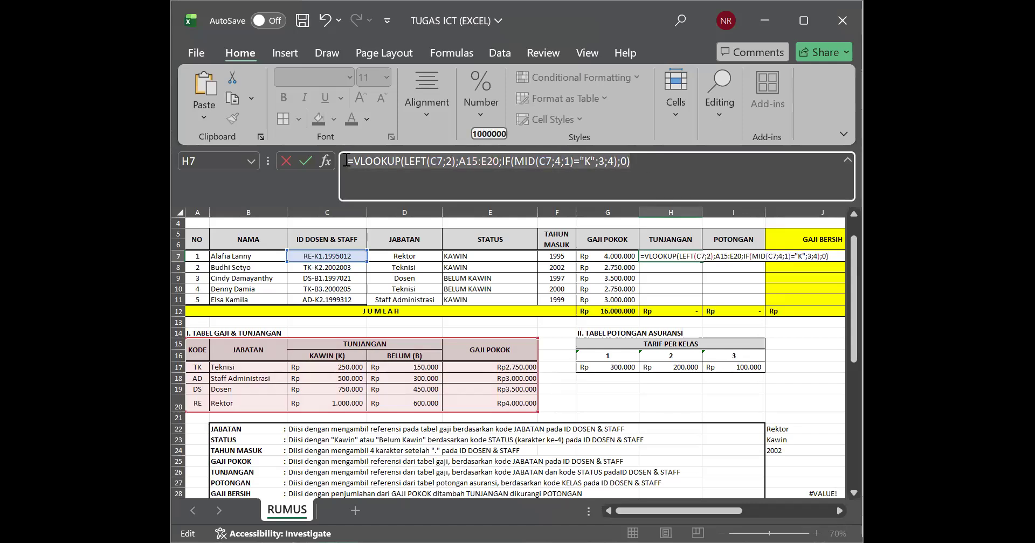
key(Return)
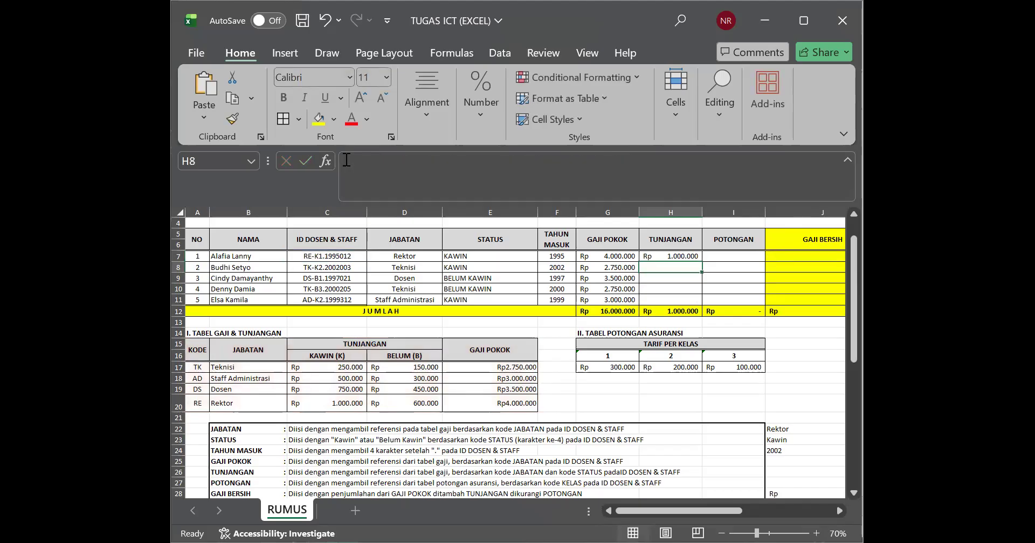
click(685, 256)
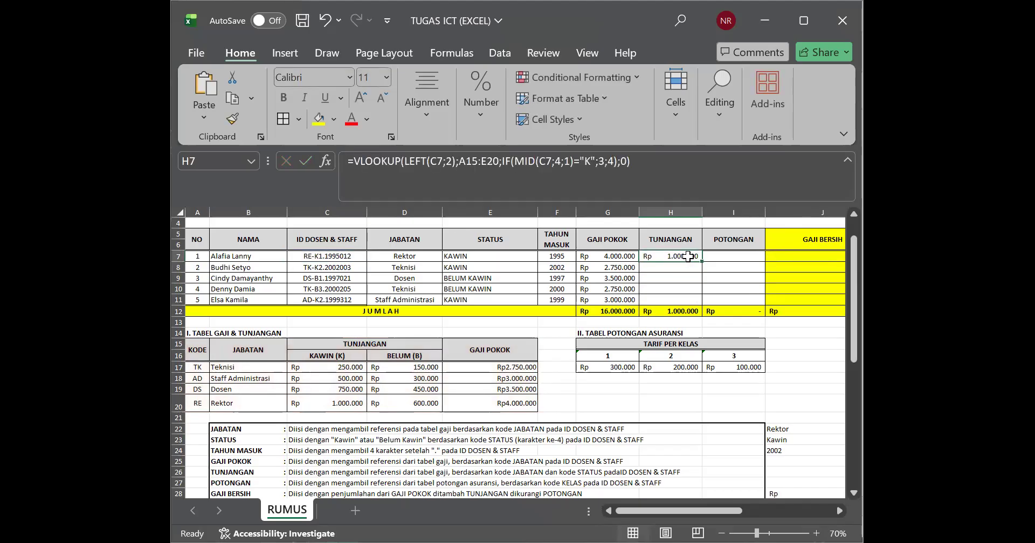
double_click(700, 261)
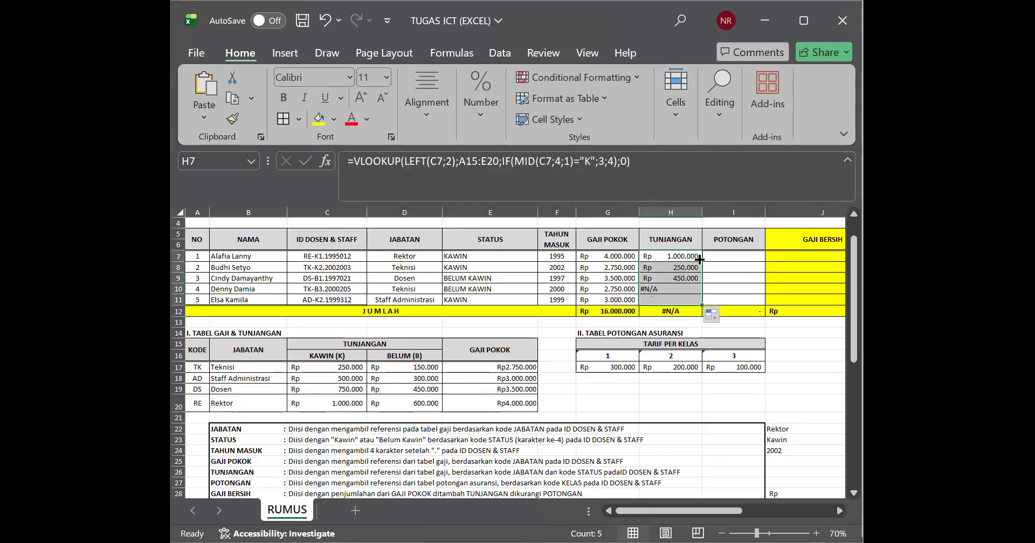
Step: Extend the lookup ranges upward to row 15, making them A15:E23 in H10 and A15:E24 in H11
double_click(682, 289)
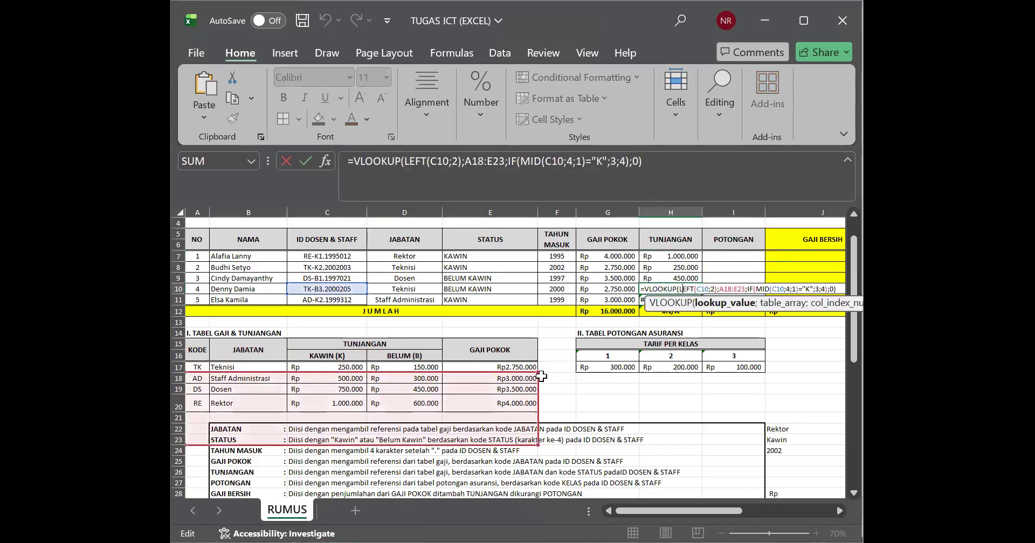
drag(538, 373, 538, 345)
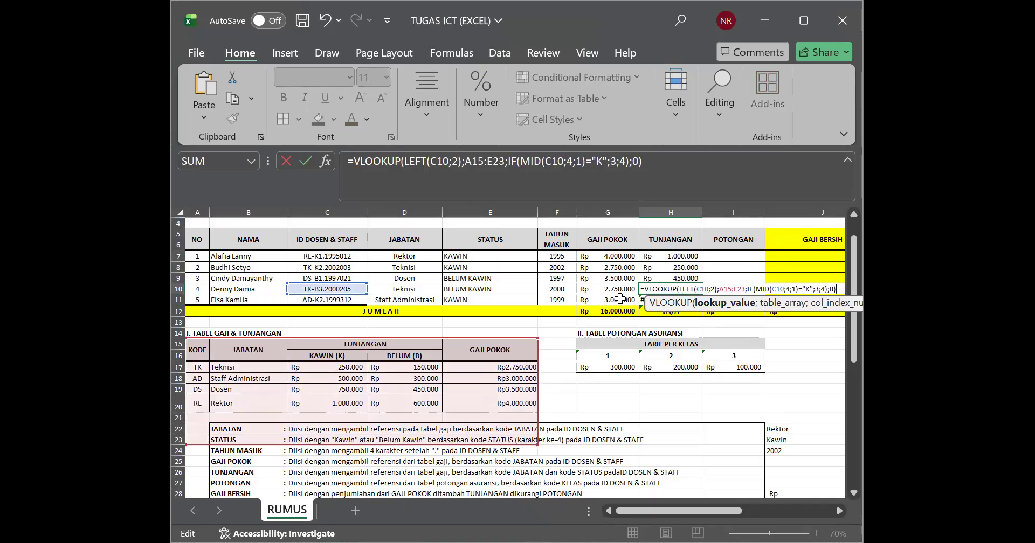
key(Return)
double_click(682, 300)
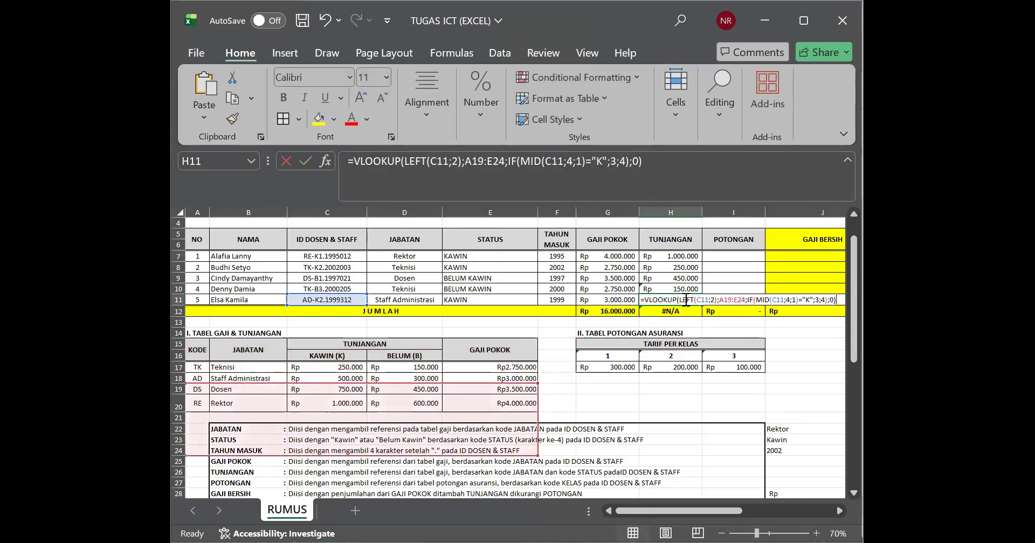
drag(536, 387, 532, 340)
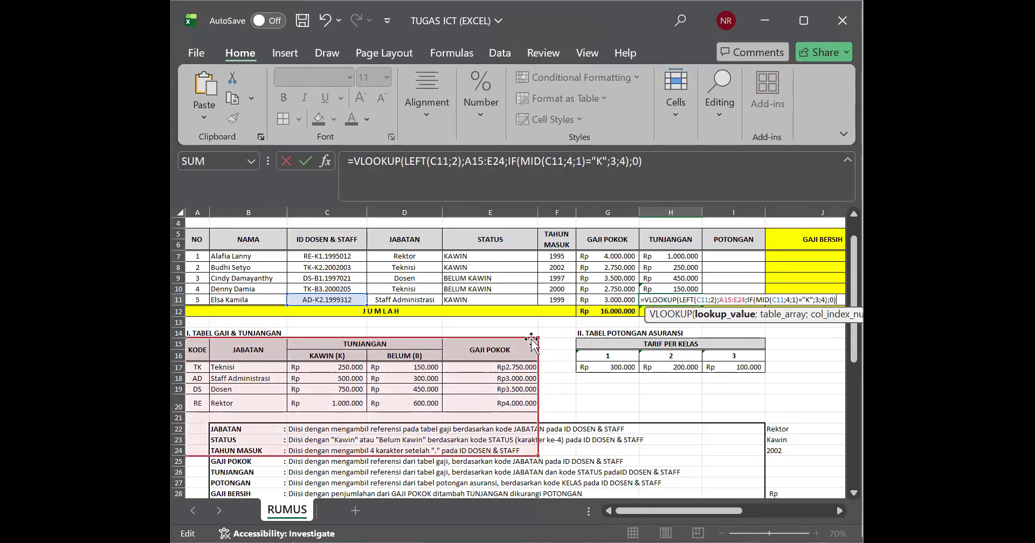
key(Return)
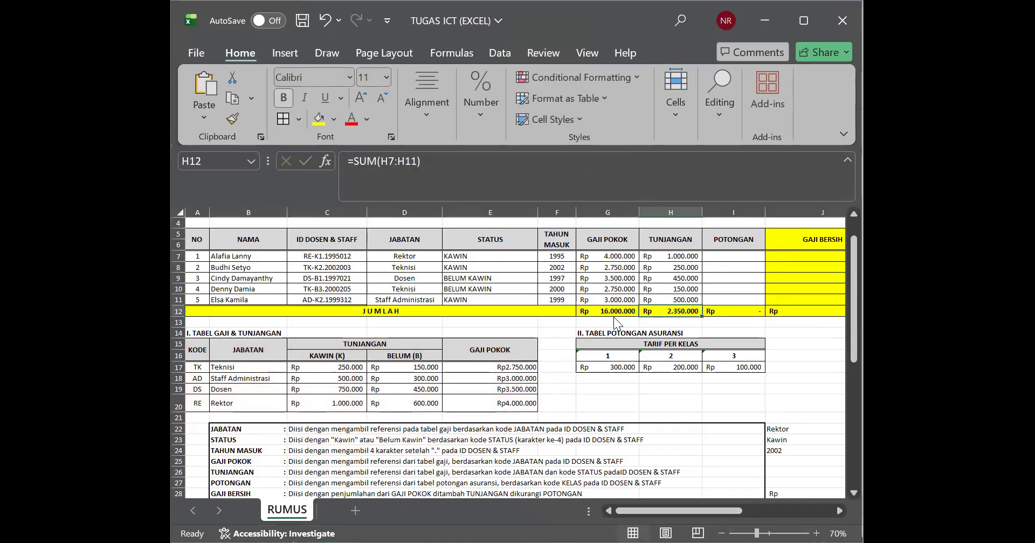
Step: Check the TUNJANGAN amount in row 7 against the Rektor rate for KAWIN in the allowance table
click(470, 253)
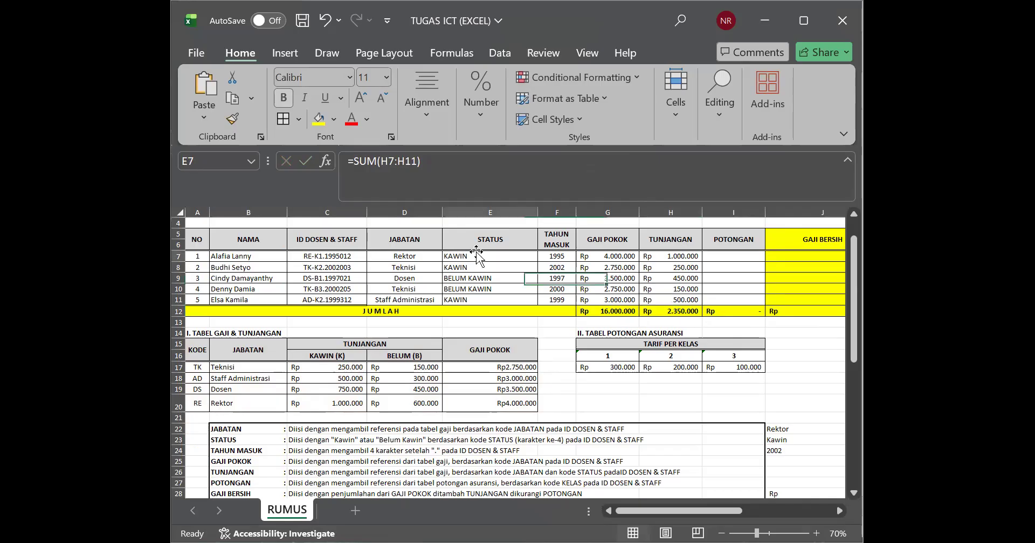
click(691, 246)
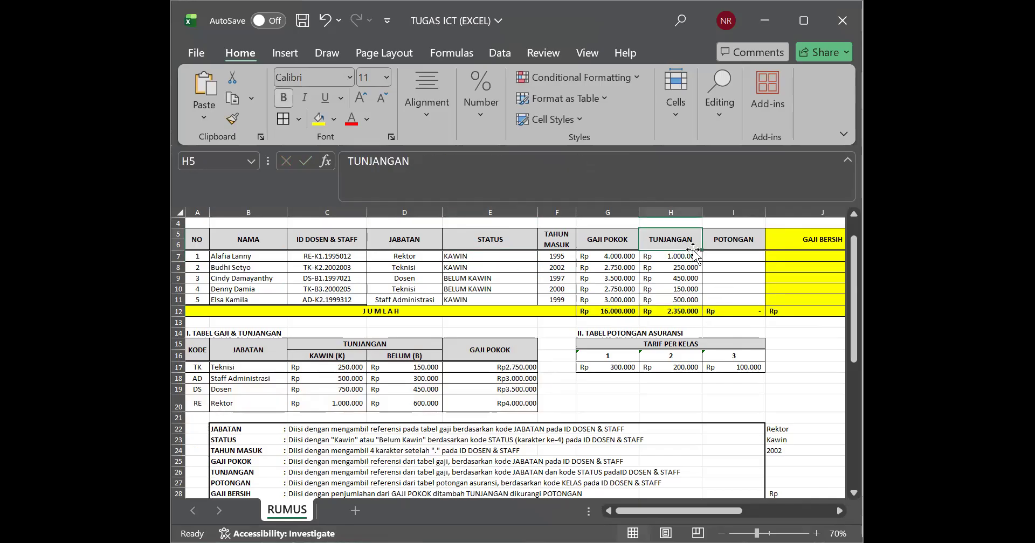
click(221, 404)
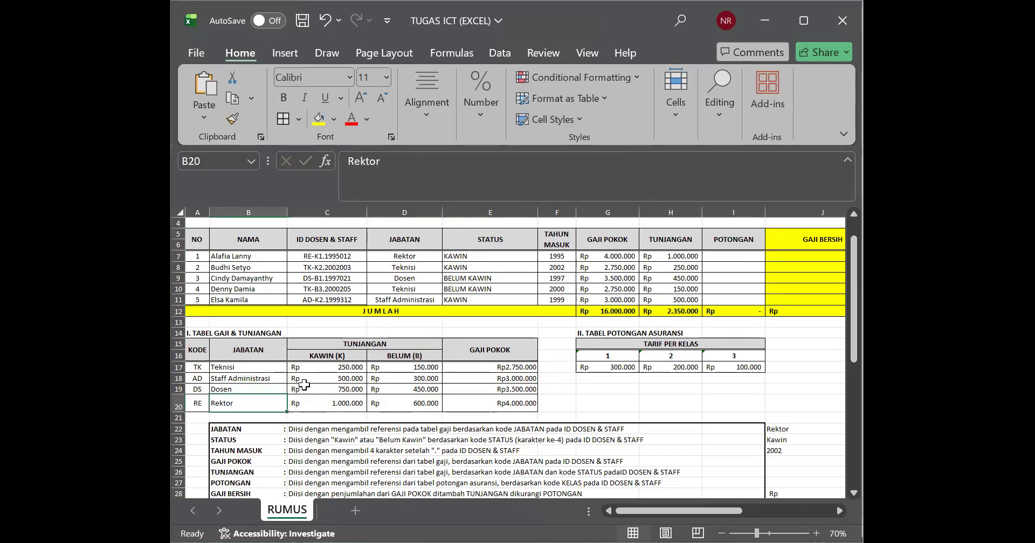
click(317, 355)
click(316, 417)
click(316, 398)
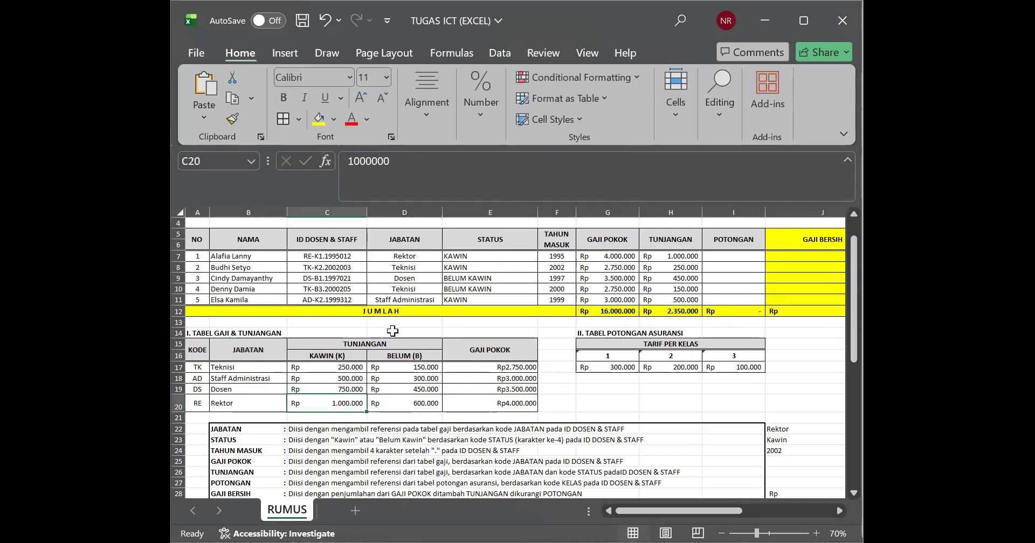
Step: Check the TUNJANGAN amount in row 9 against the Dosen rate for BELUM in the allowance table
click(409, 277)
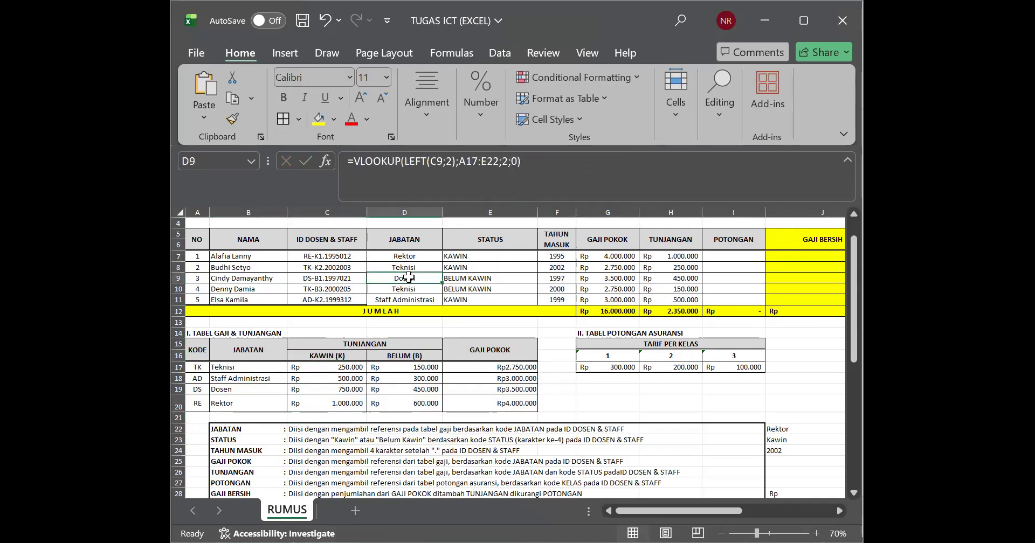
click(465, 278)
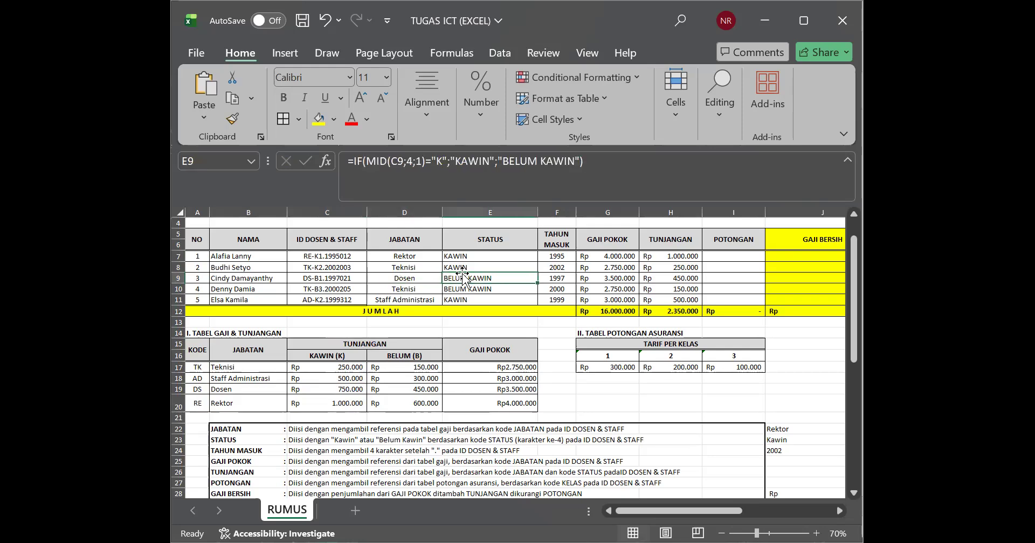
click(672, 279)
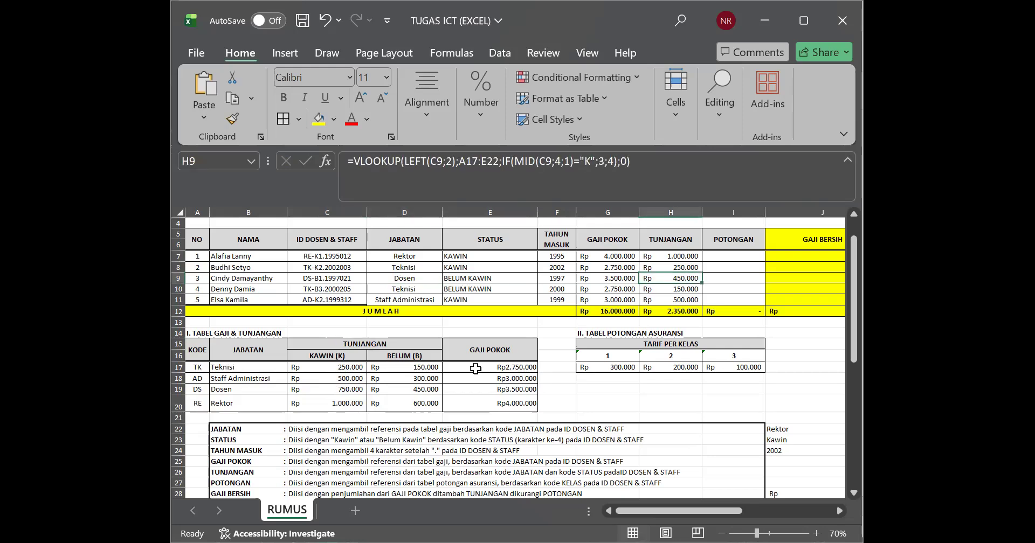
click(272, 389)
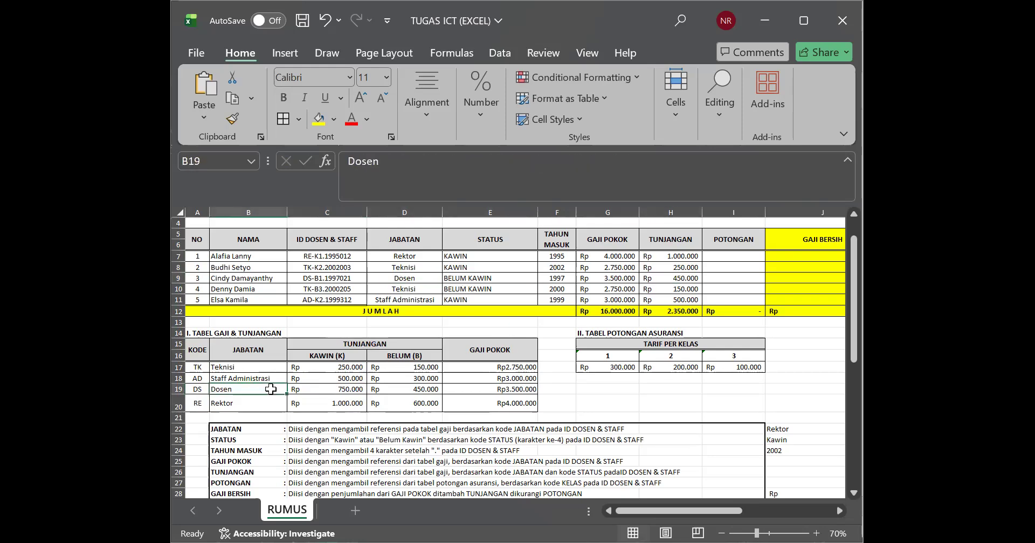
click(408, 355)
click(406, 387)
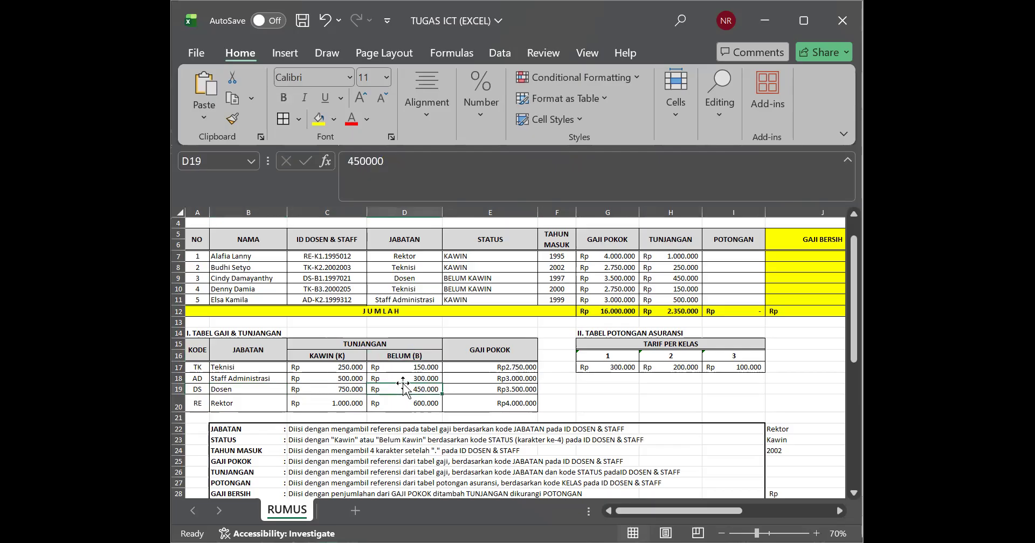
Step: Check the TUNJANGAN amount in row 11 against the Staff Administrasi rate for KAWIN in the allowance table
click(434, 302)
click(454, 302)
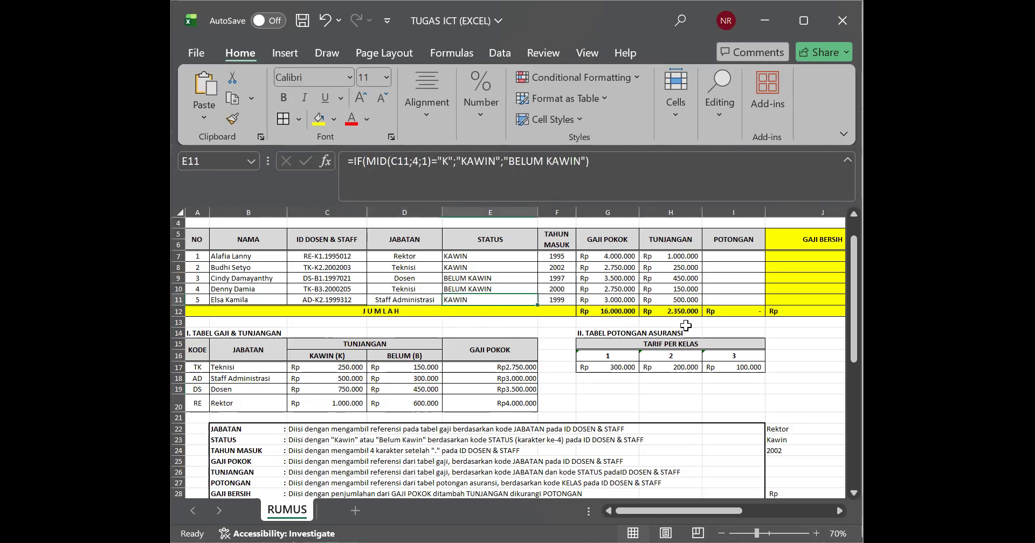
click(686, 301)
click(261, 377)
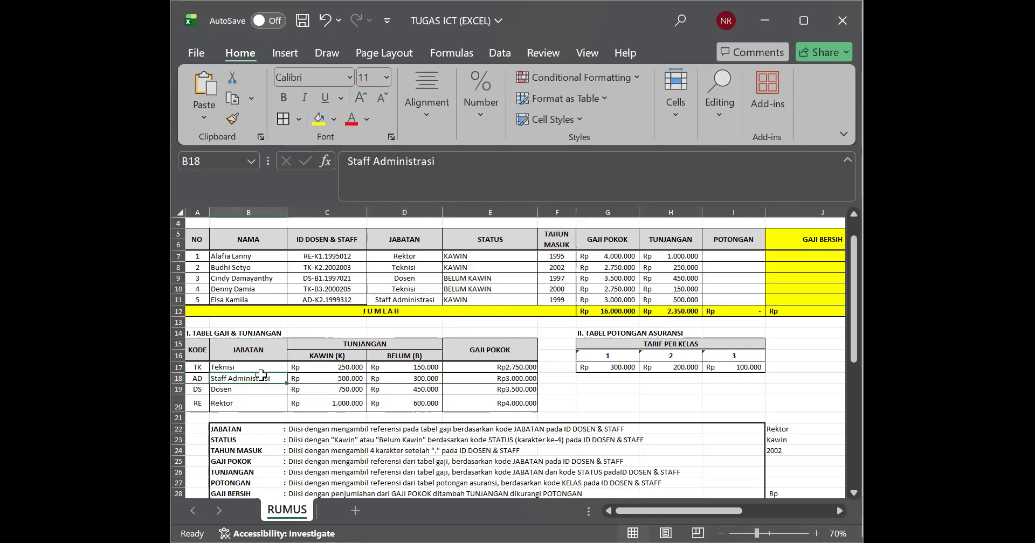
click(326, 357)
click(330, 387)
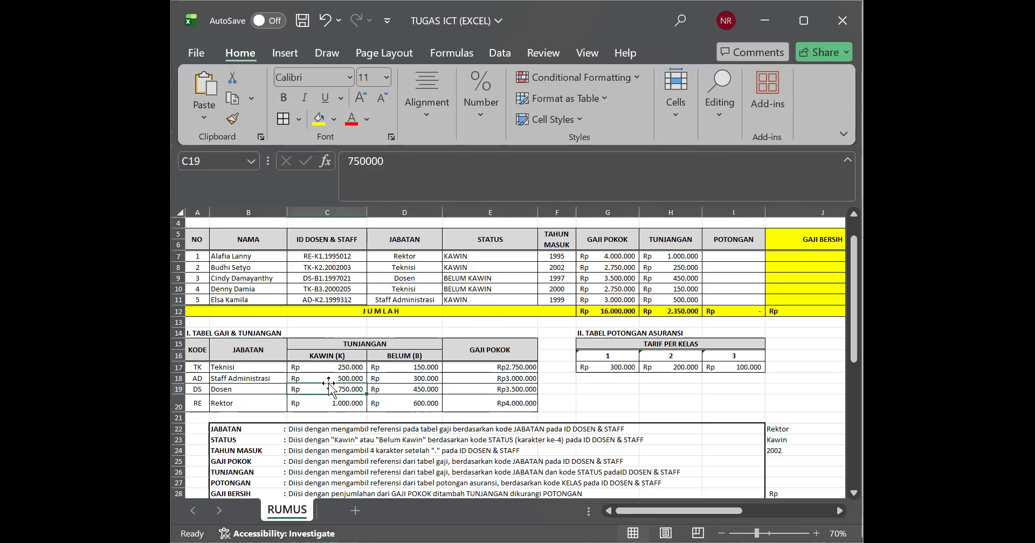
click(329, 378)
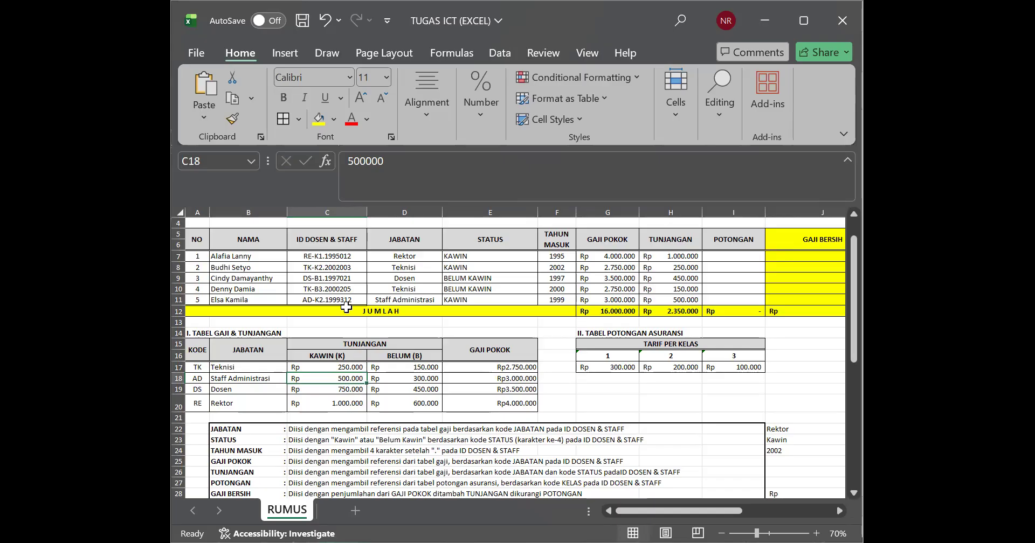
Step: Review the KAWIN and BELUM allowance rates in C16:D20 together with the lookup formulas in H7 and D8
drag(322, 356, 403, 412)
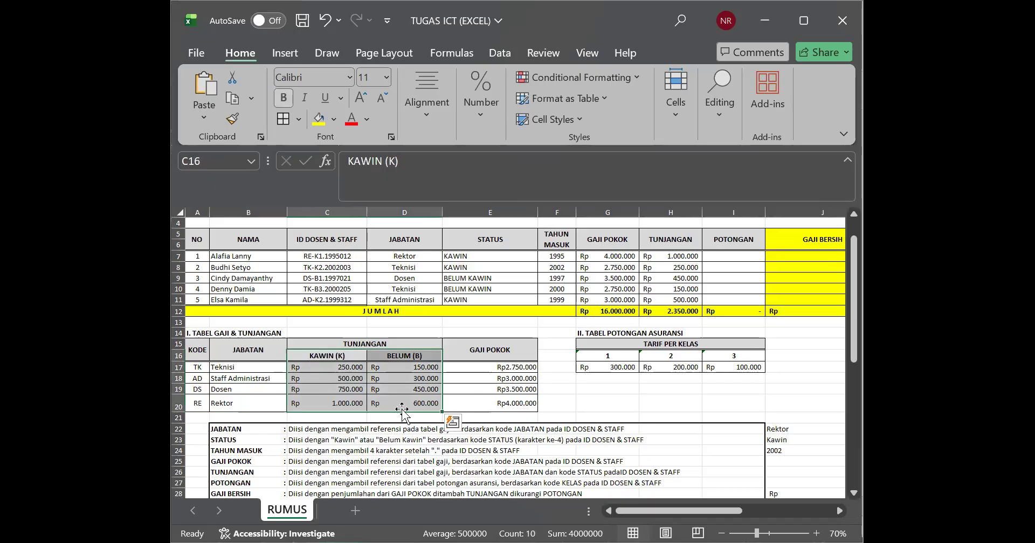
click(666, 258)
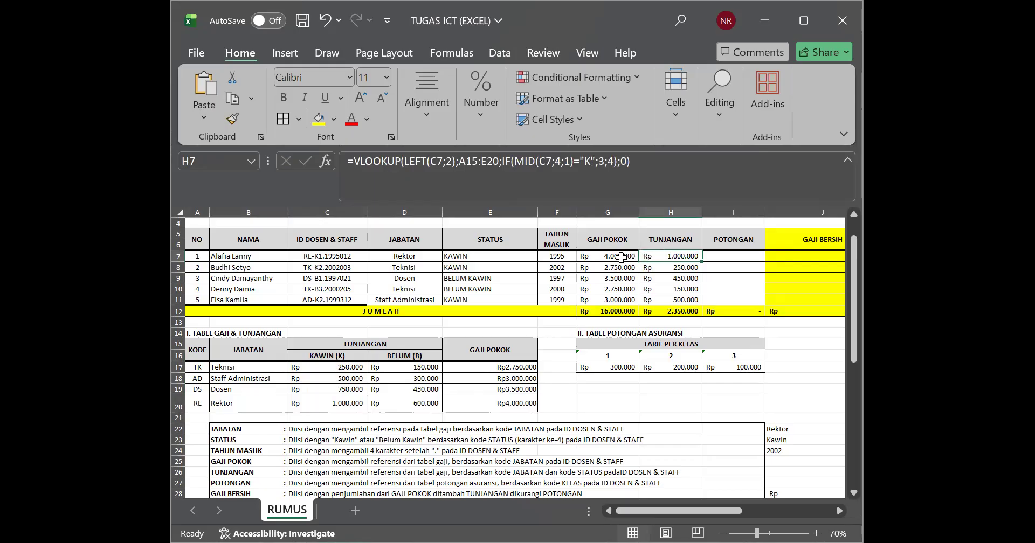
click(428, 268)
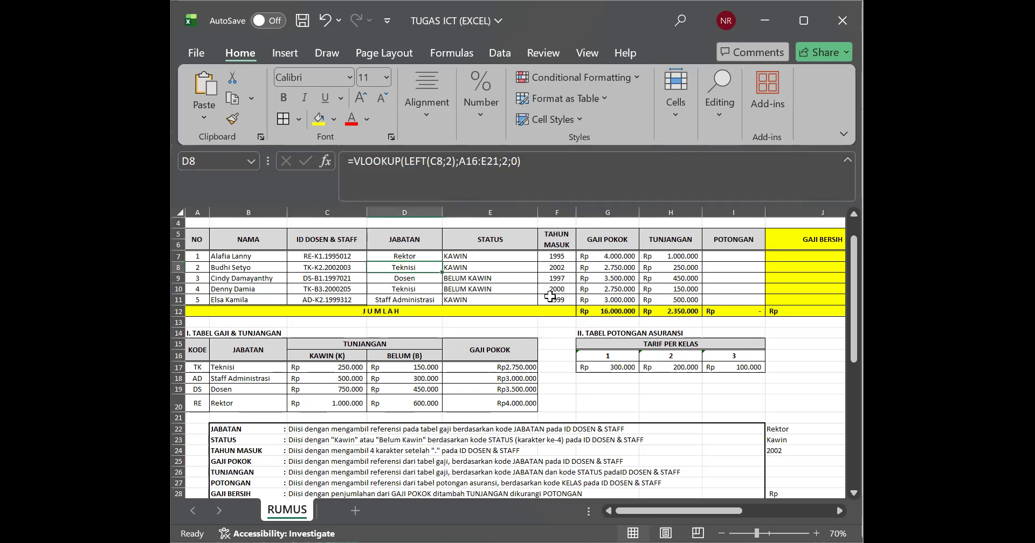
Step: Look up the Rektor rate for KAWIN matching row 7 and copy it from C20 into POTONGAN cell I7
click(250, 390)
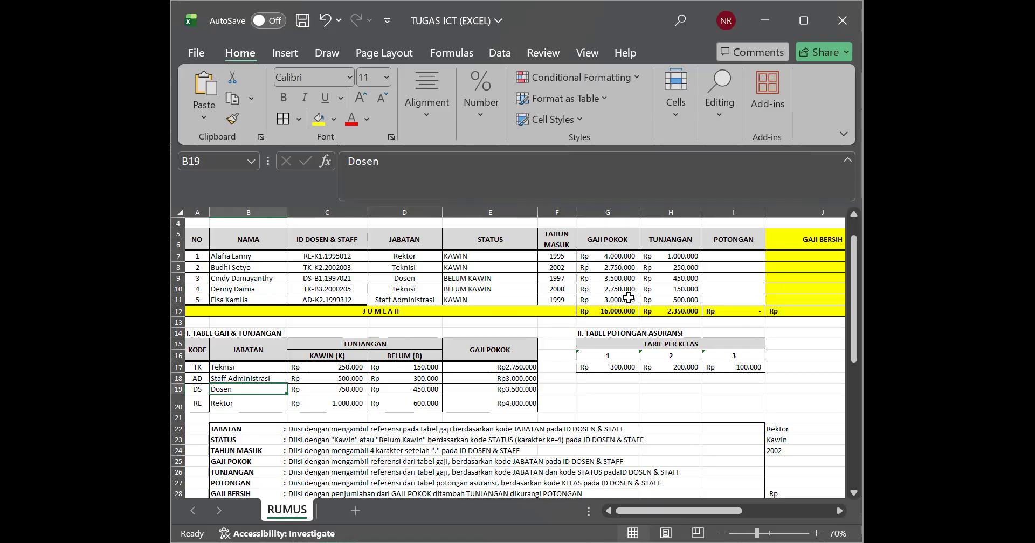
click(694, 256)
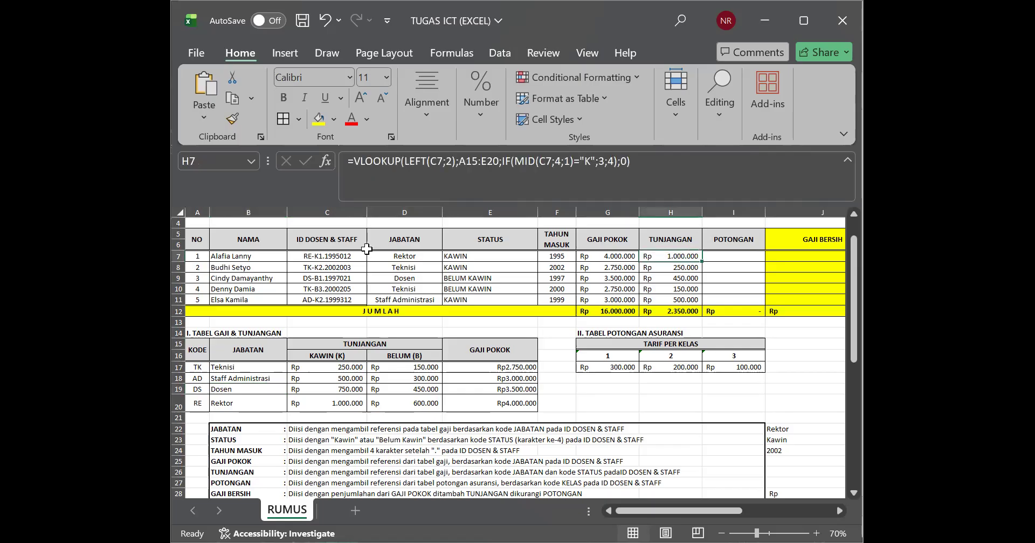
click(402, 258)
click(445, 255)
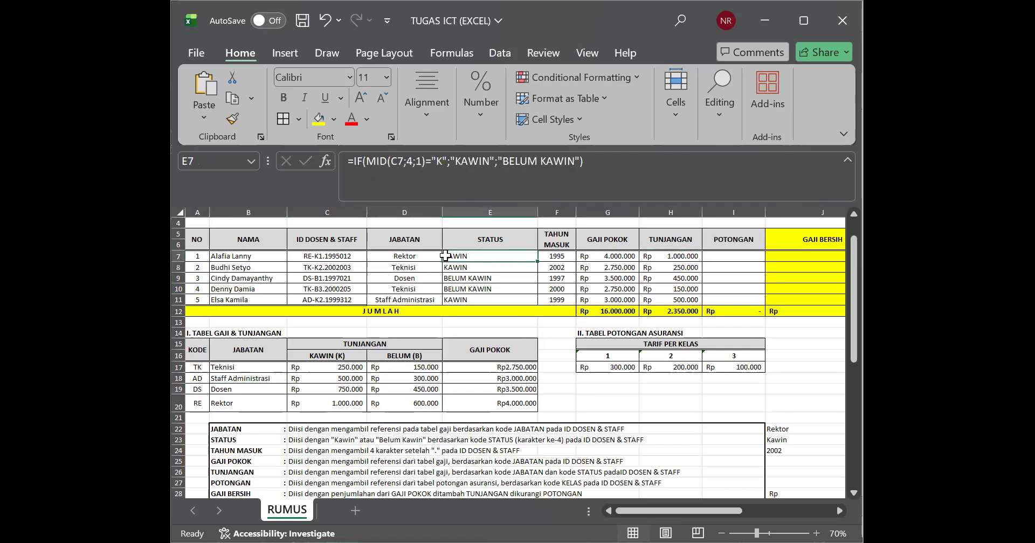
click(261, 404)
click(325, 354)
click(323, 399)
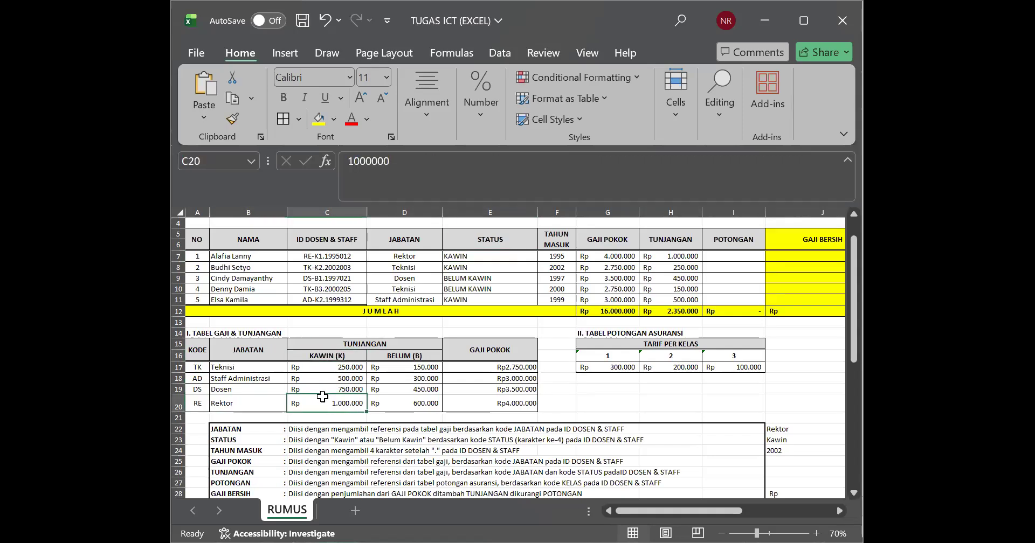
key(ctrl+c)
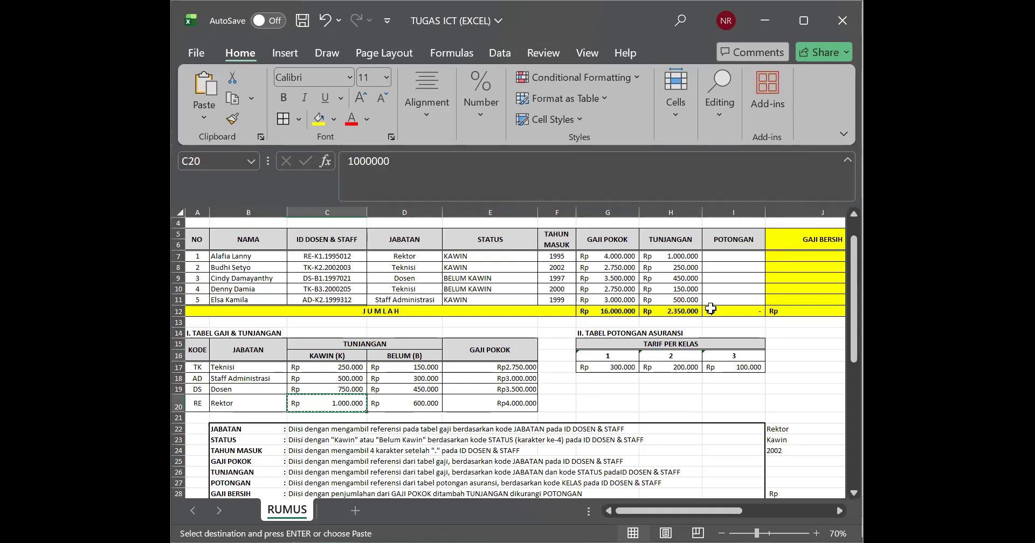
click(754, 258)
key(ctrl+v)
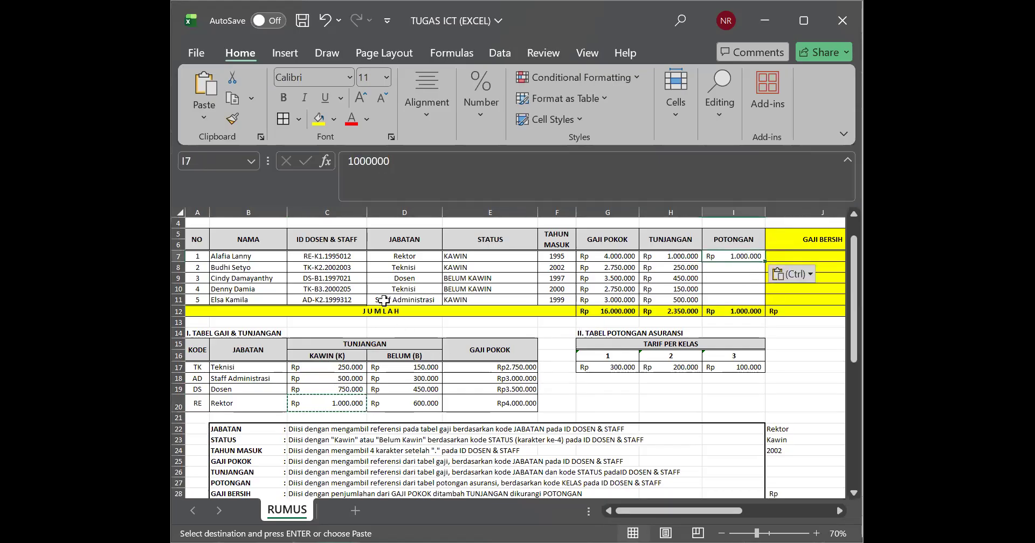
Step: Look up the Teknisi rate for KAWIN matching row 8 and copy it from C17 into POTONGAN cell I8
click(411, 257)
click(458, 267)
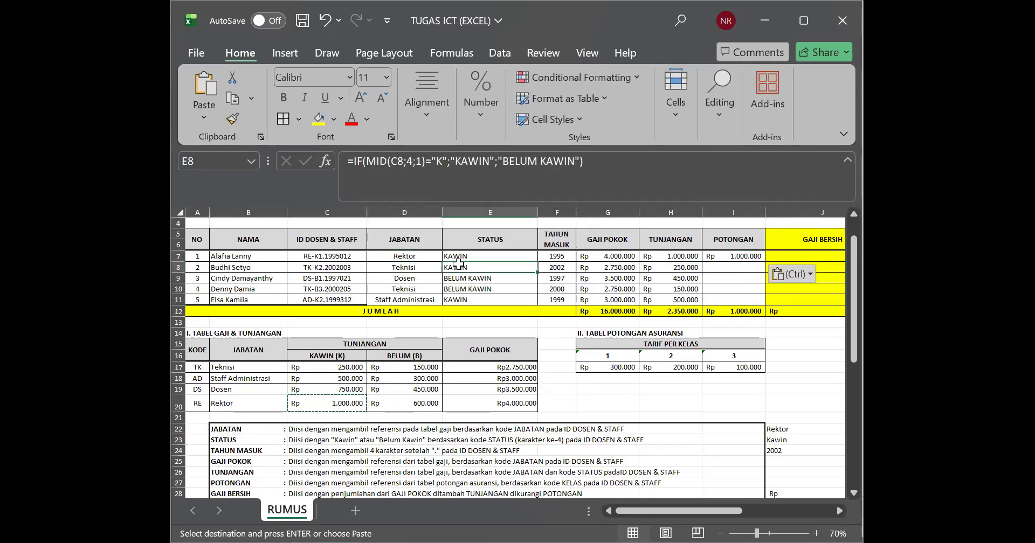
click(251, 369)
click(327, 357)
click(334, 368)
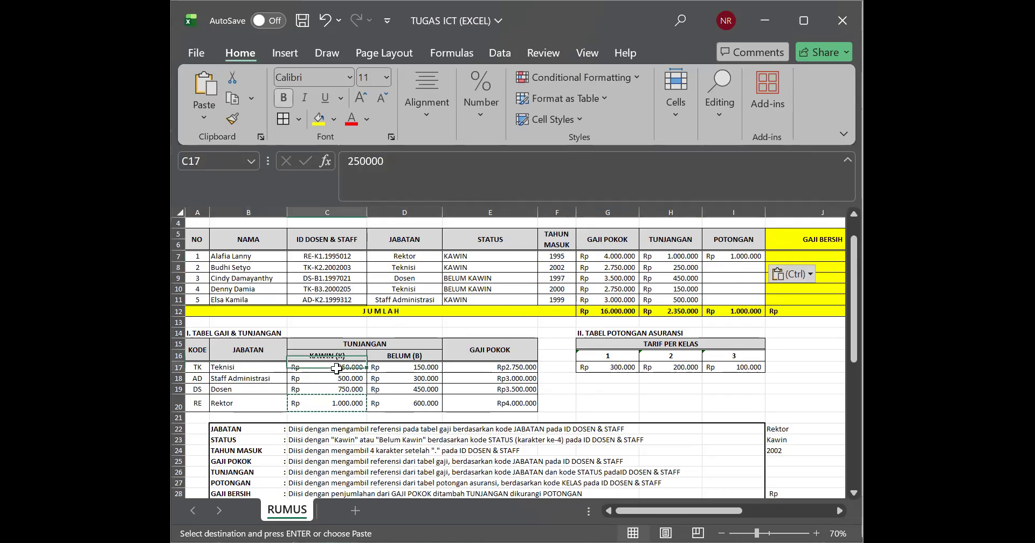
key(ctrl+c)
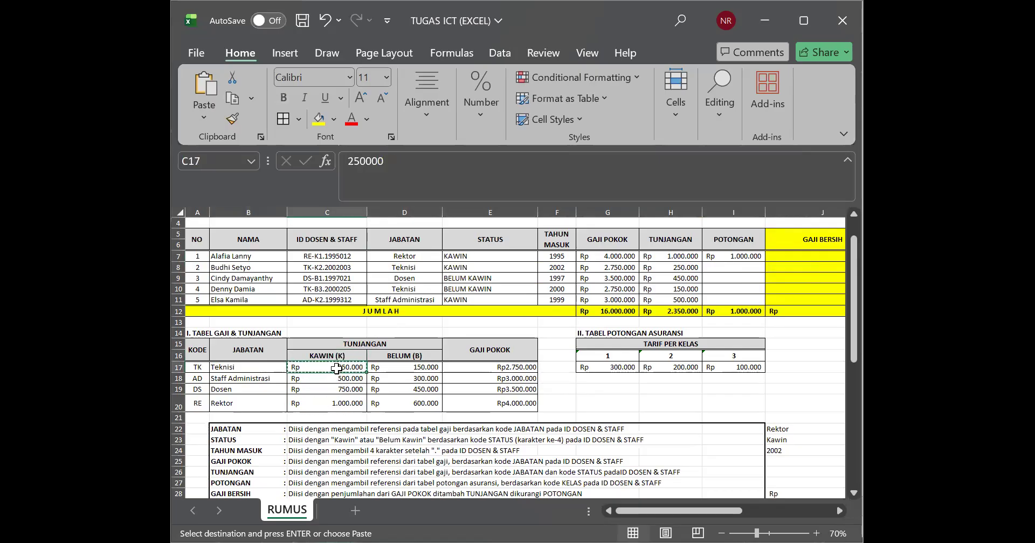
click(708, 267)
key(ctrl+v)
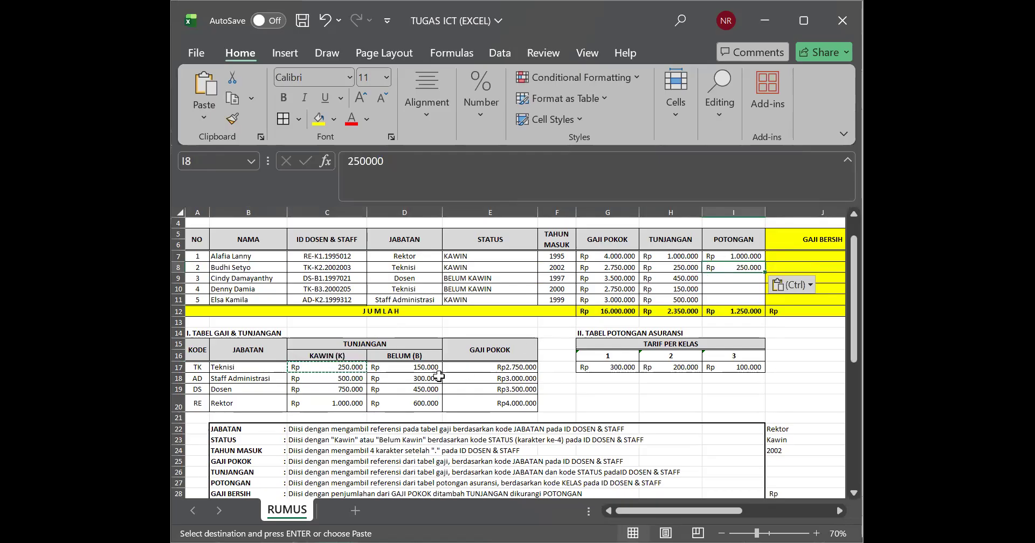
Step: Clear the pasted allowance amounts from POTONGAN cells I7 and I8
key(Down)
key(Down)
drag(717, 256, 717, 267)
key(BackSpace)
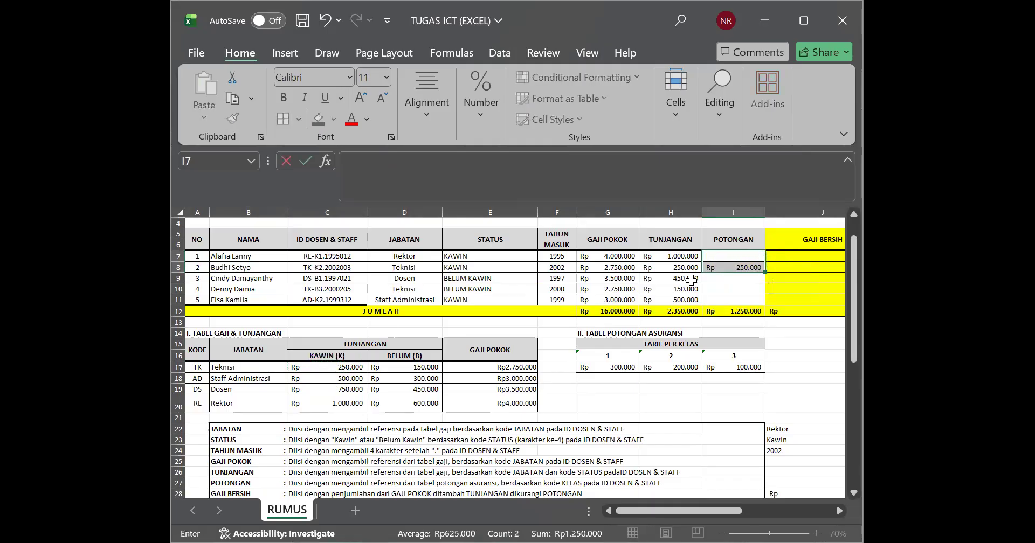
click(710, 305)
click(727, 267)
key(Delete)
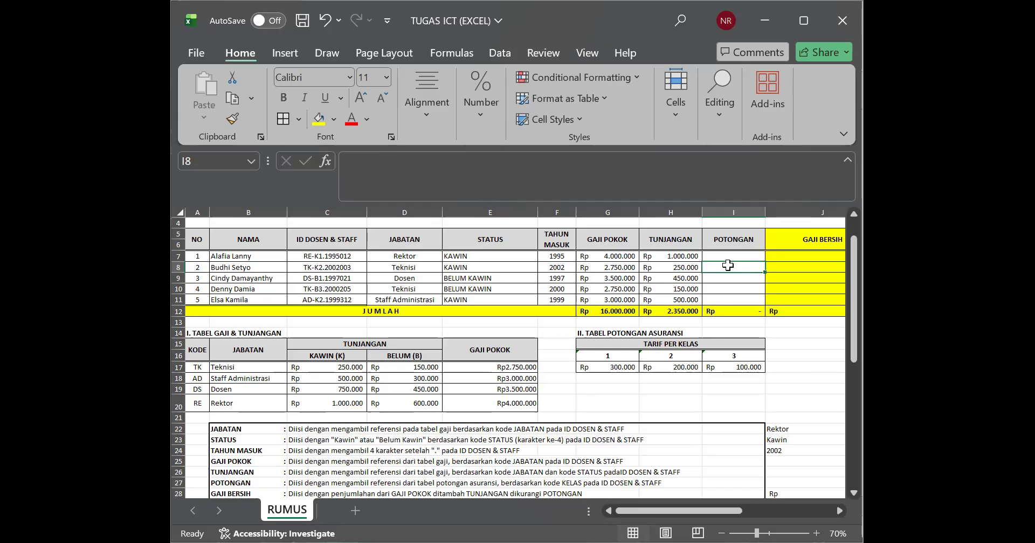
click(519, 378)
click(523, 402)
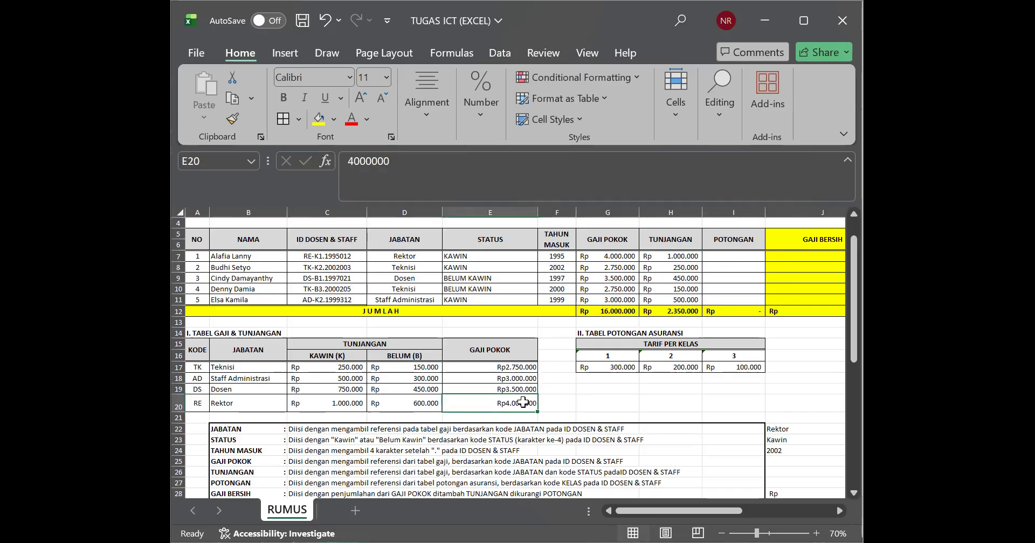
click(178, 404)
drag(178, 411, 178, 403)
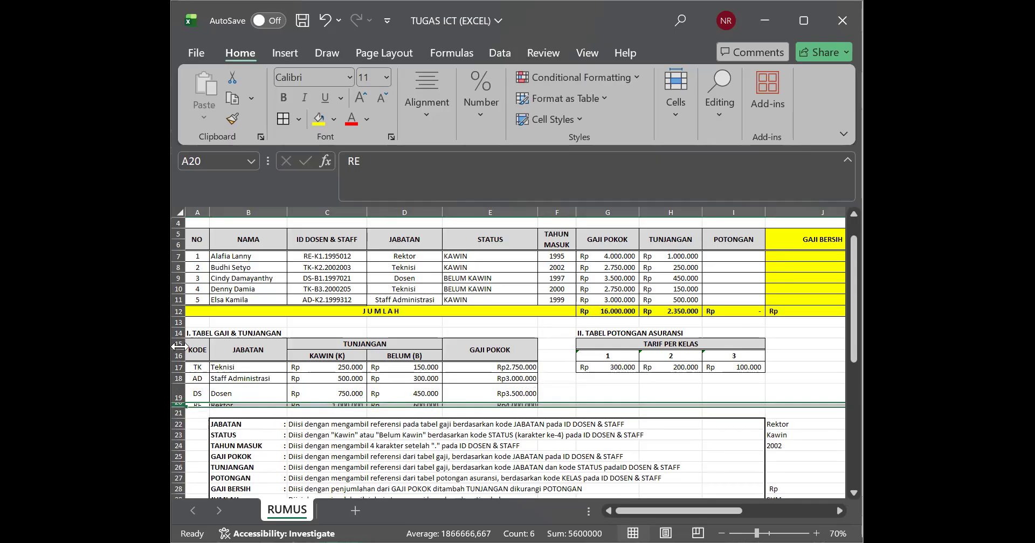
key(ctrl+z)
key(ctrl+z)
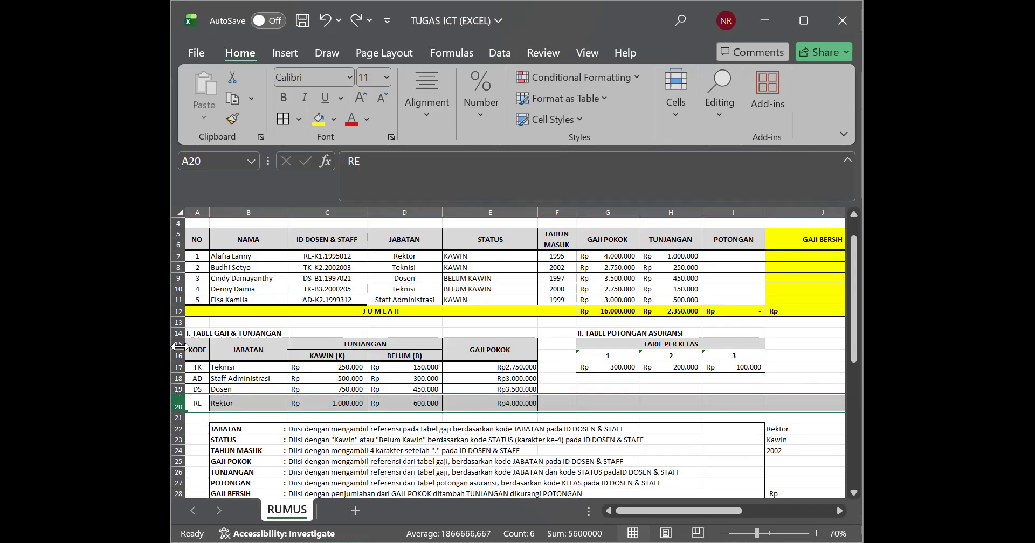
Step: AutoFit the height of row 20, the Rektor row of the TABEL GAJI & TUNJANGAN
double_click(178, 410)
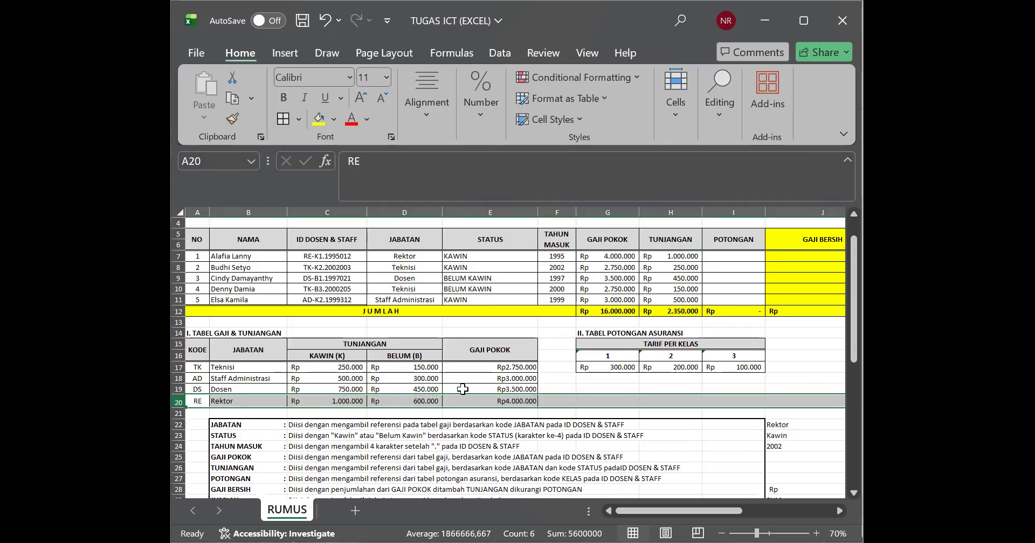
click(467, 388)
click(714, 287)
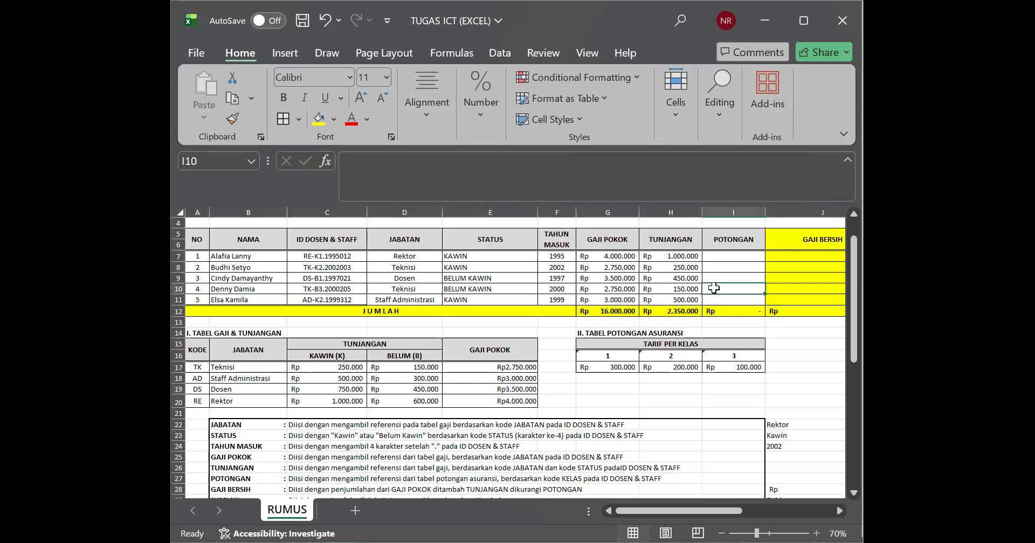
Step: Enter =MID(C7;5;1) in POTONGAN cell I7 to extract the class digit from the ID DOSEN & STAFF
click(721, 260)
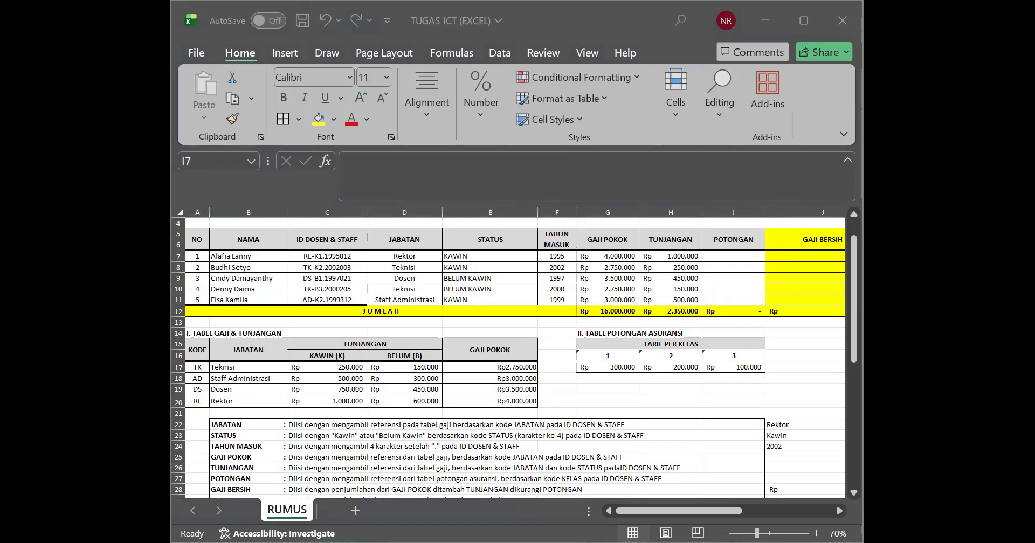
double_click(749, 255)
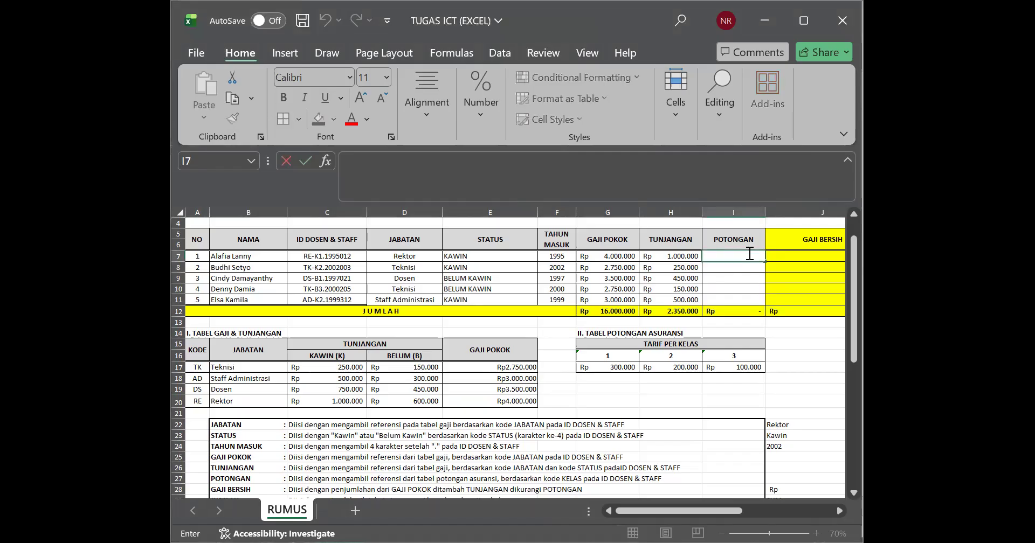
text(=M)
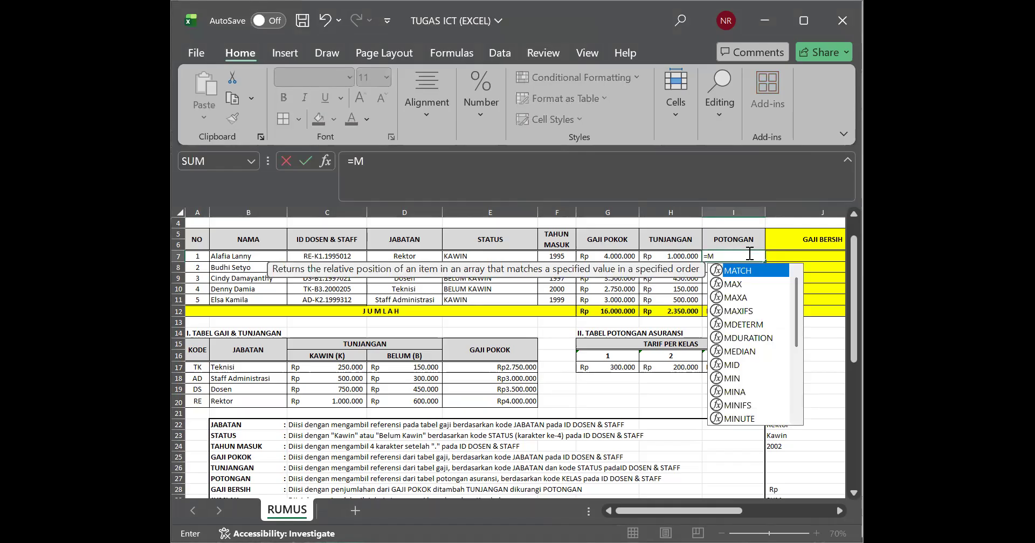
text(ID)
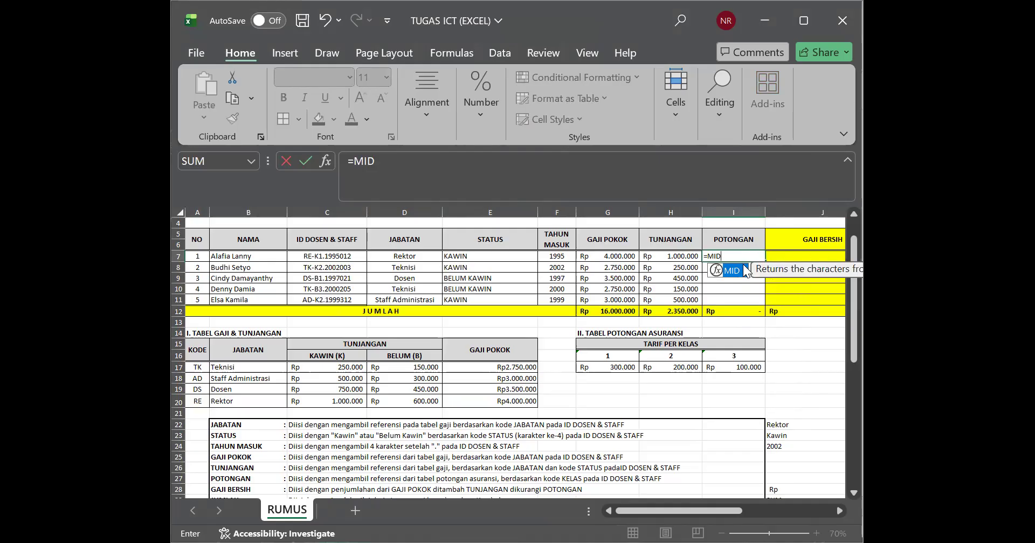
double_click(711, 272)
click(339, 259)
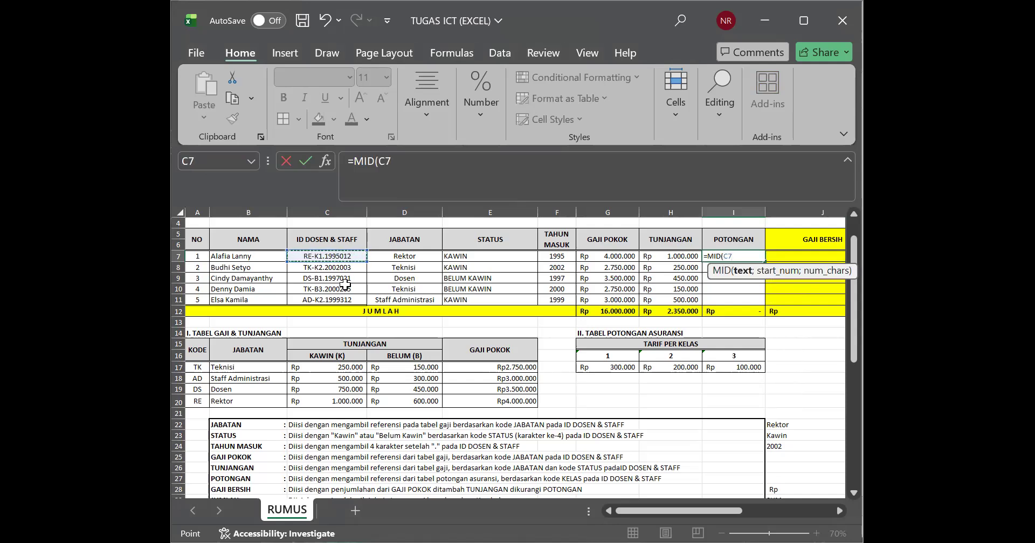
text(;)
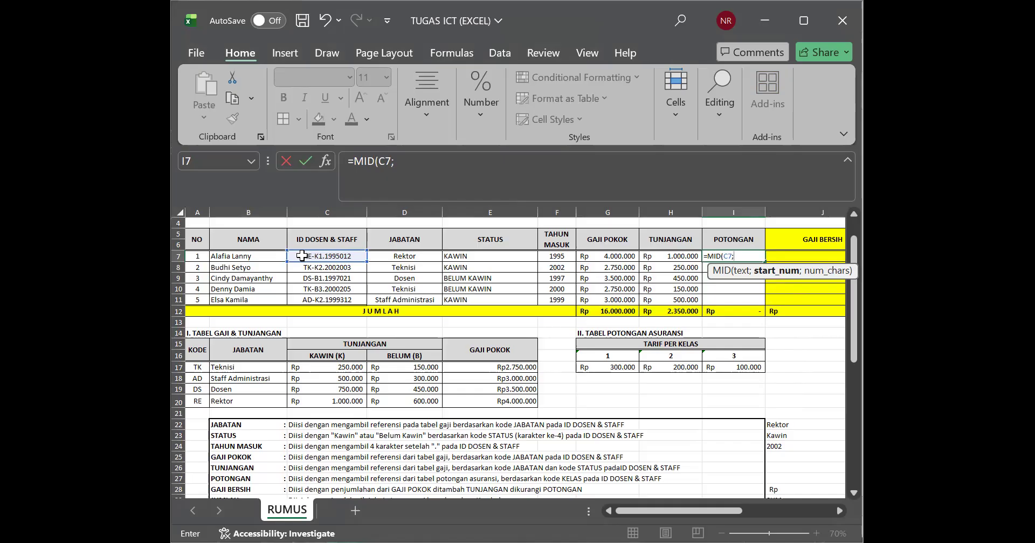
text(;1)
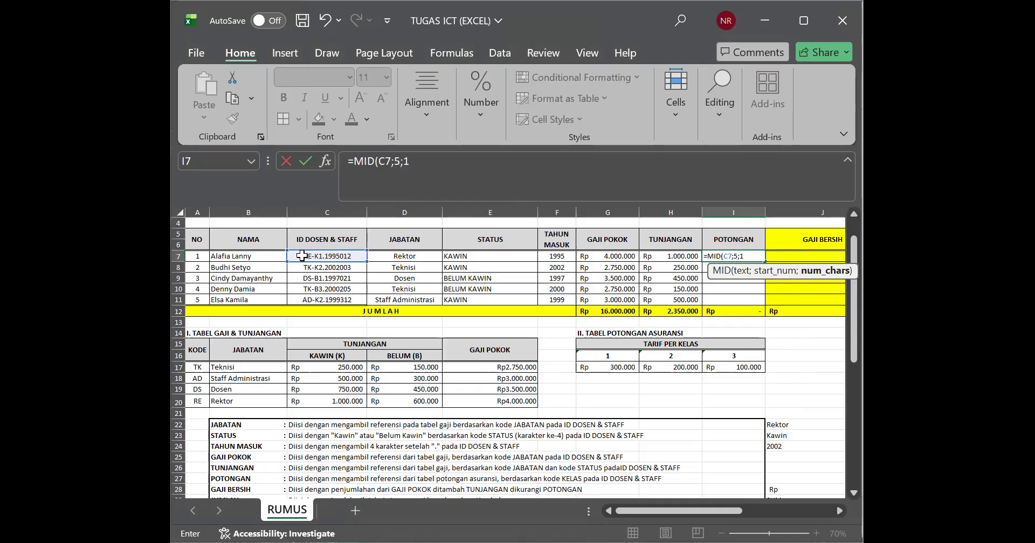
key(Return)
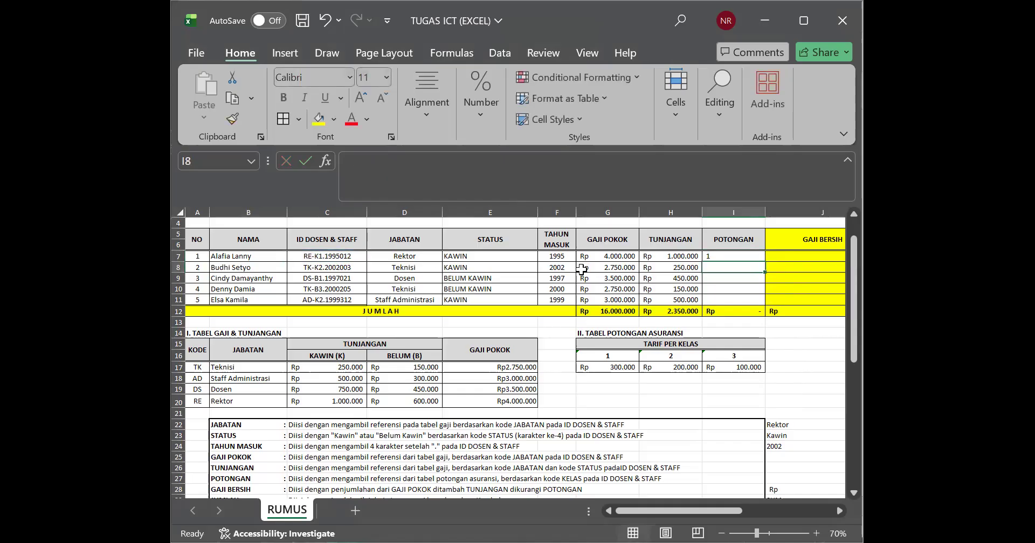
Step: Rewrite the I7 formula as an HLOOKUP that uses MID(C7;5;1) as its lookup value
double_click(724, 253)
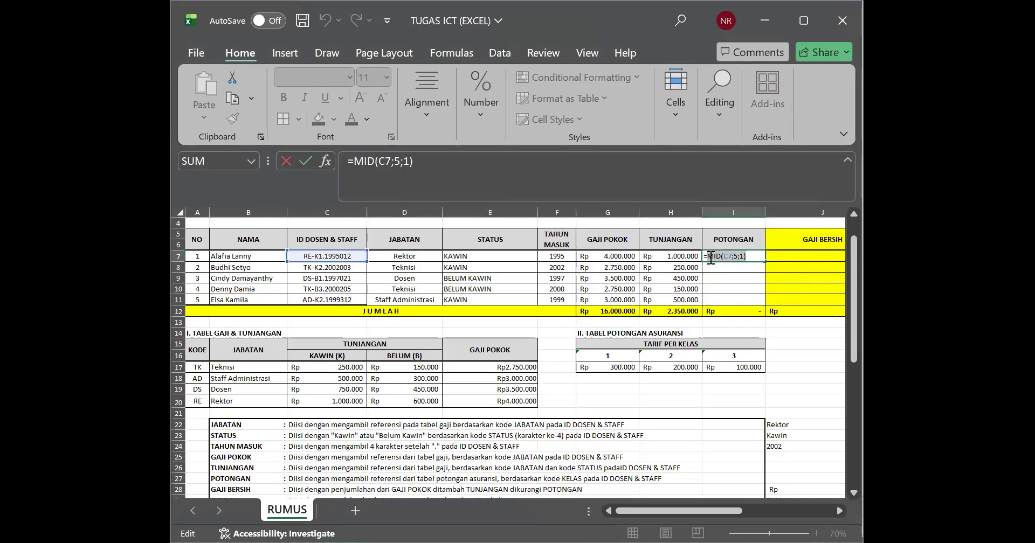
key(BackSpace)
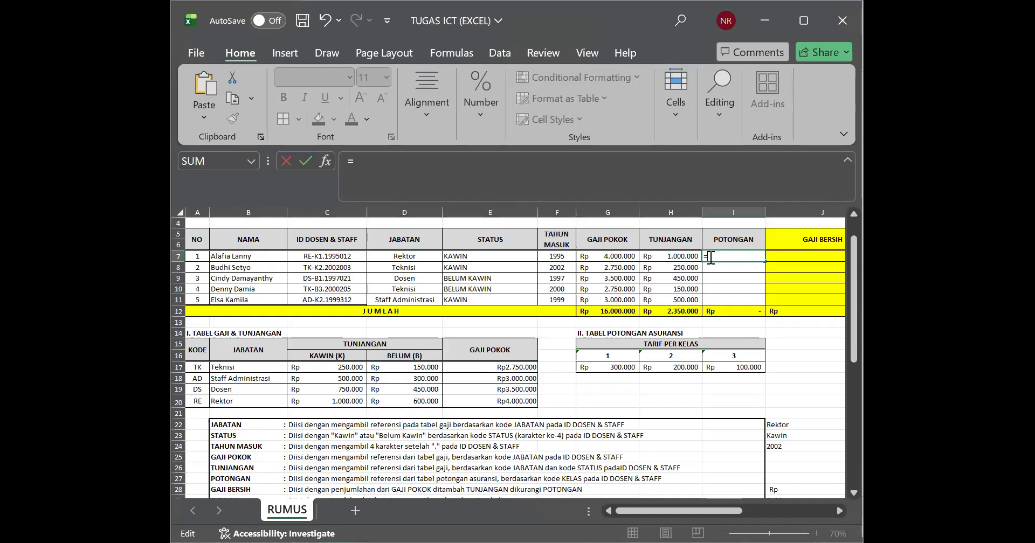
text(HL)
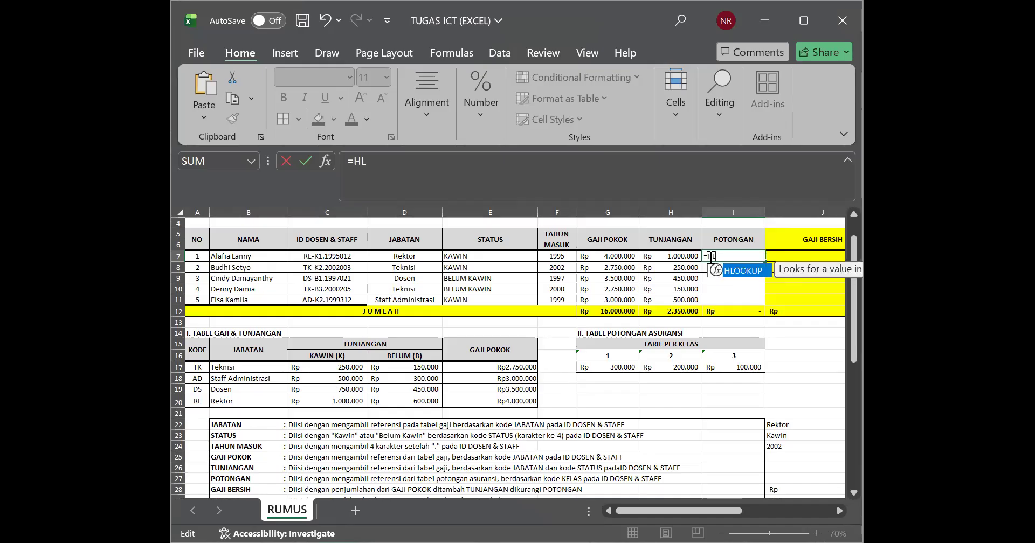
double_click(736, 270)
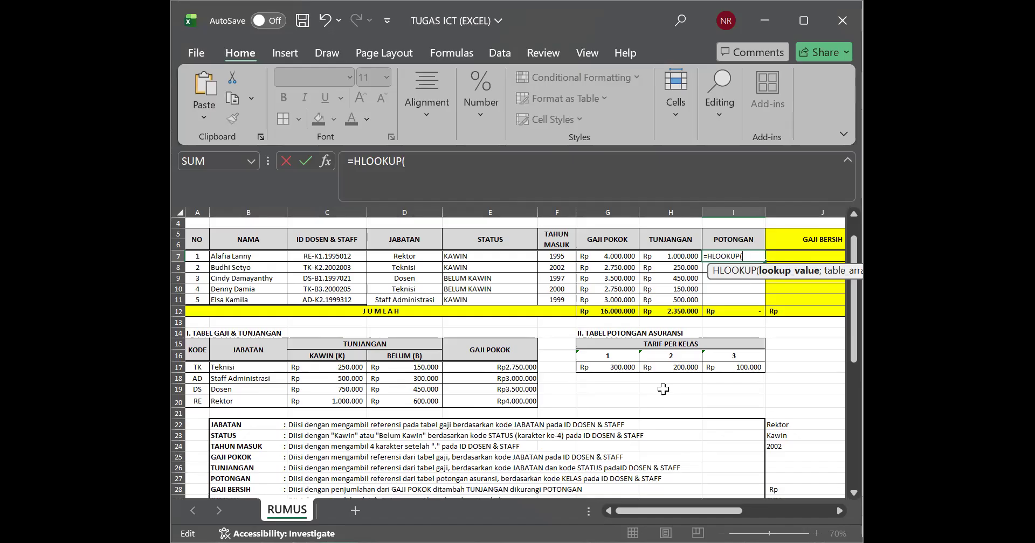
text(MID(C7;5;1))
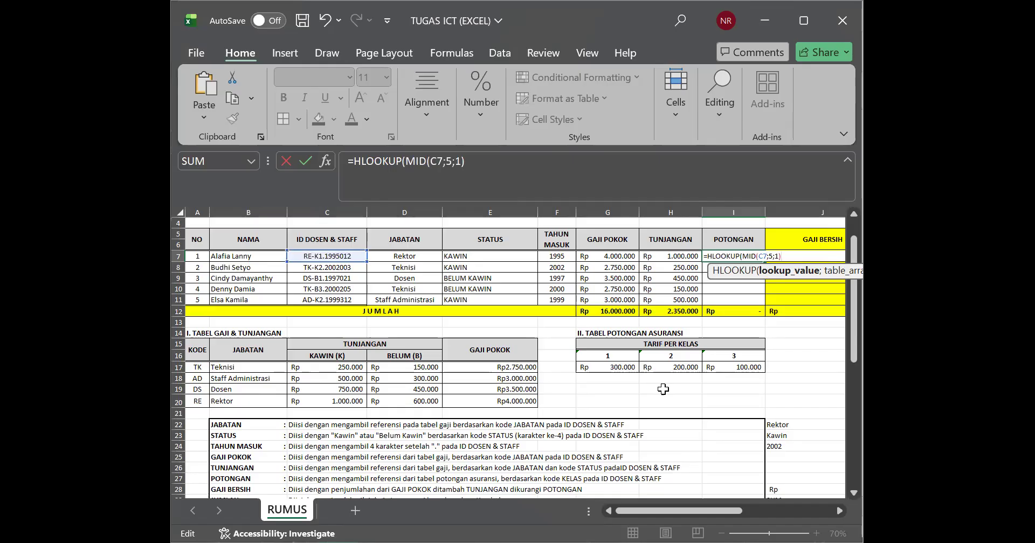
Step: Add the TABEL POTONGAN ASURANSI range G16:I17, named TABELASURANSI, as the table array of the HLOOKUP in I7
text(;)
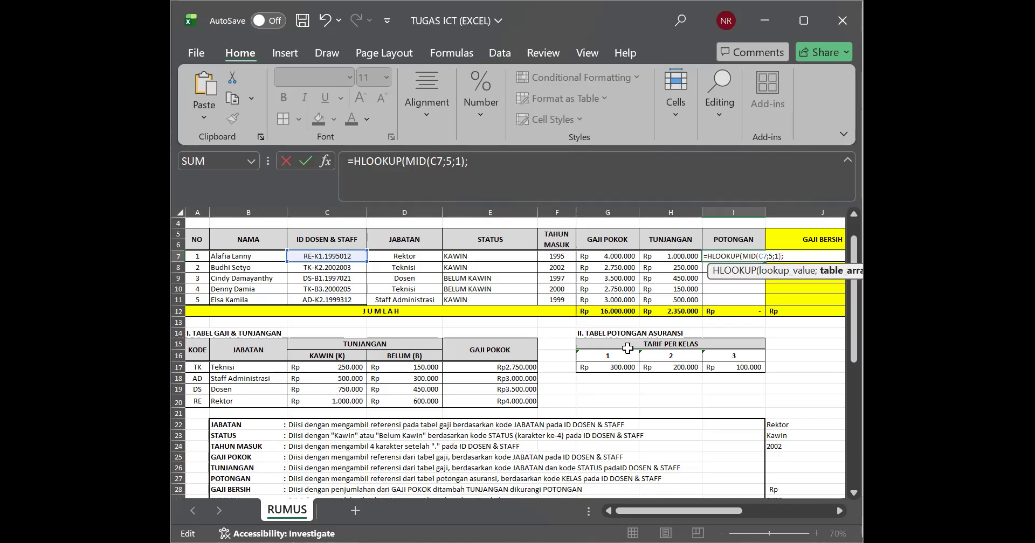
drag(626, 343, 648, 366)
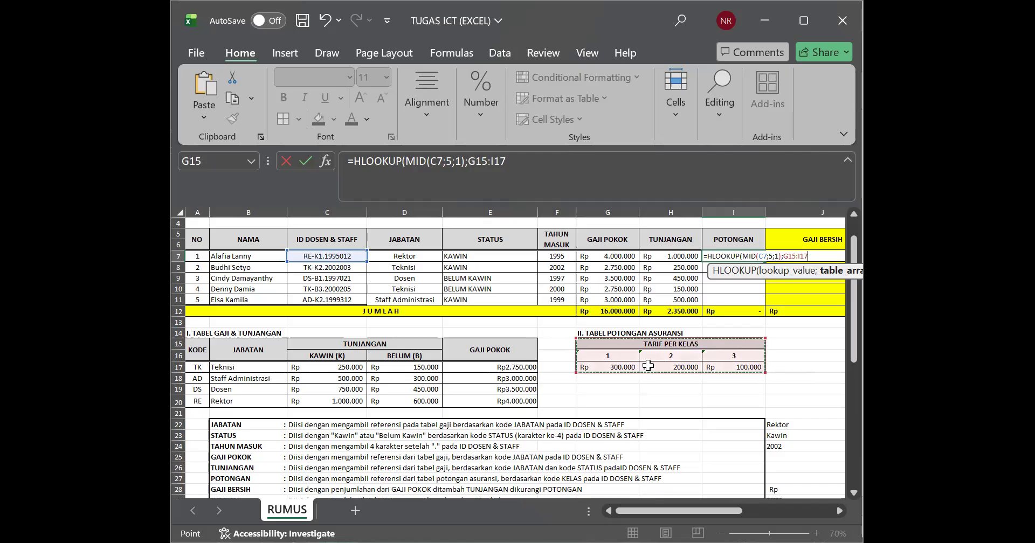
click(648, 366)
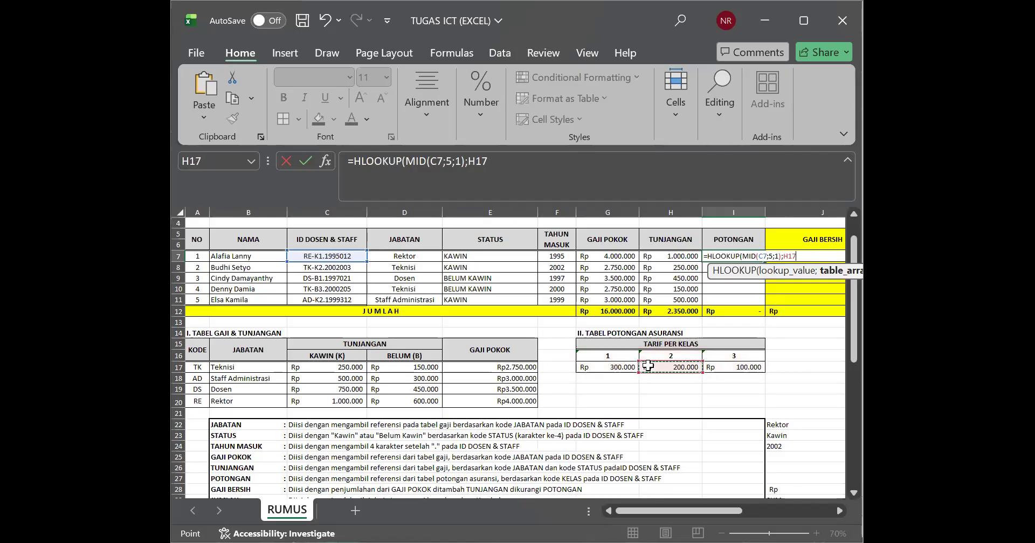
key(BackSpace)
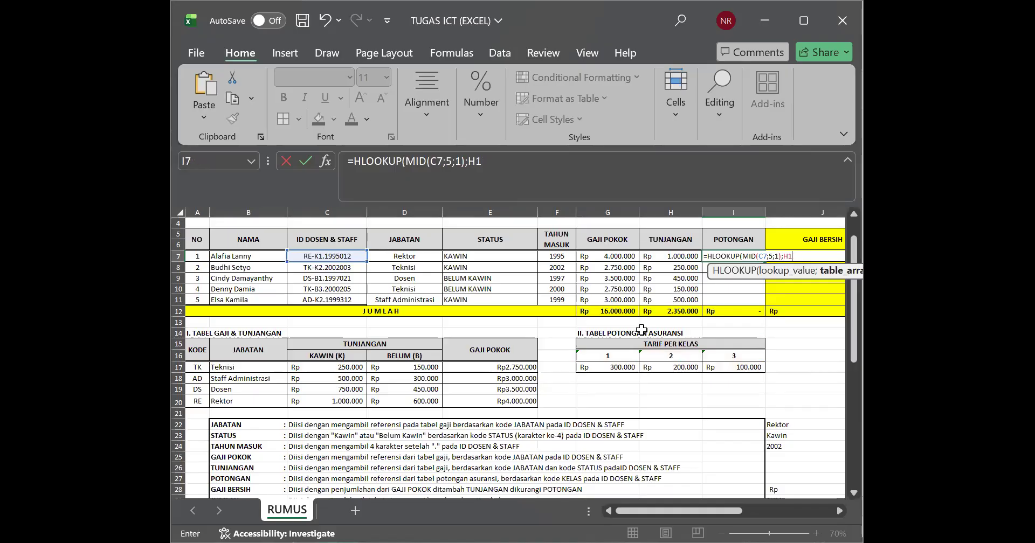
click(631, 357)
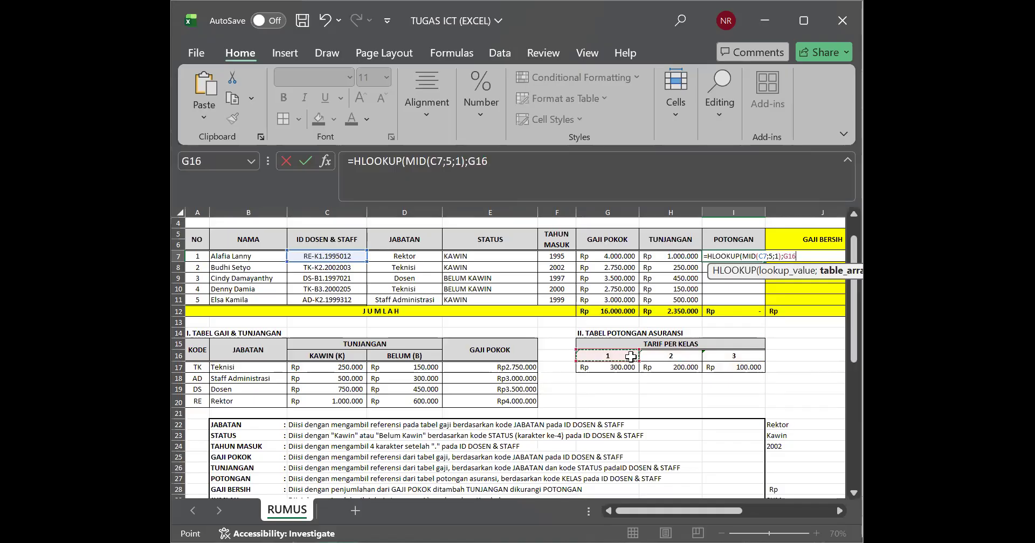
drag(631, 357, 713, 367)
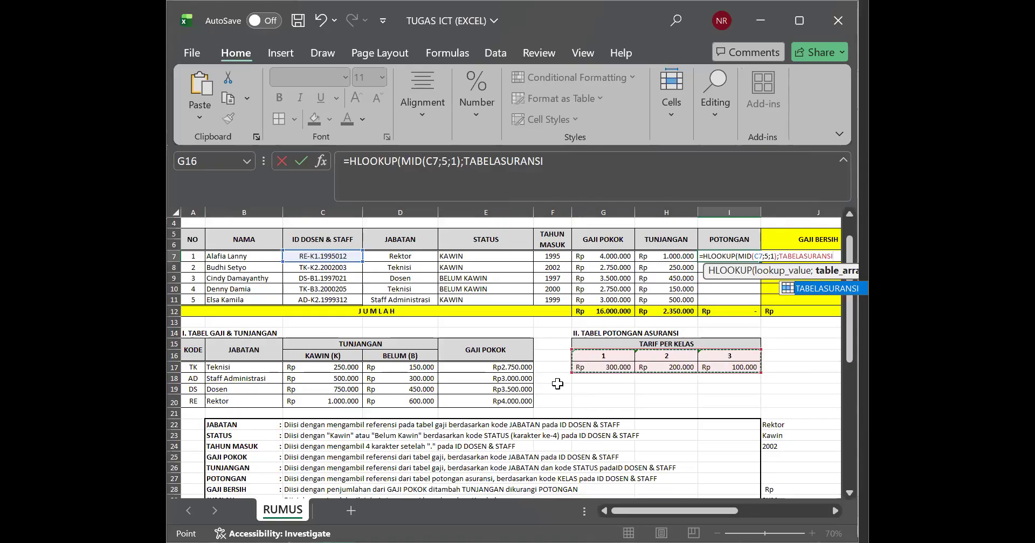
click(601, 387)
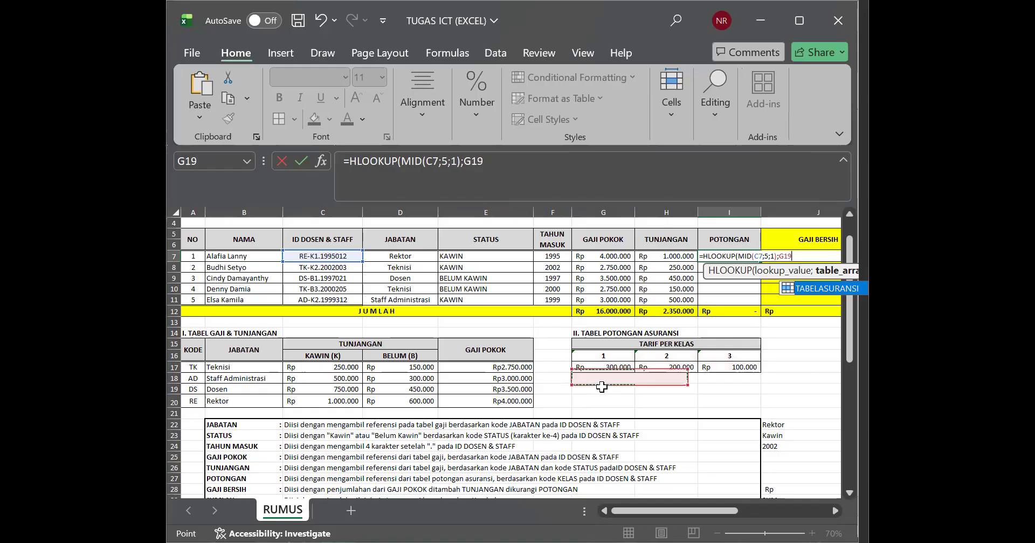
drag(612, 353, 727, 367)
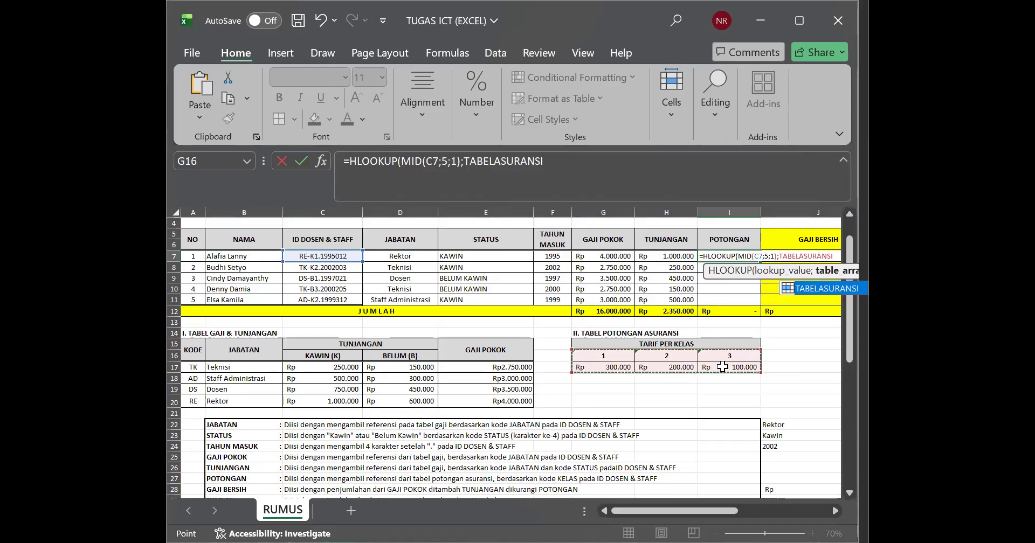
text(;)
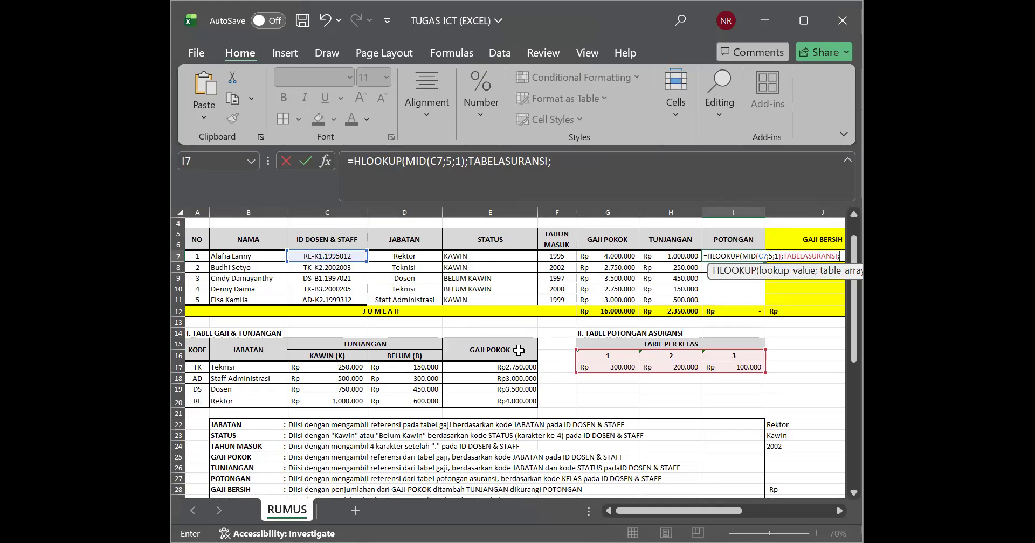
click(570, 357)
click(571, 368)
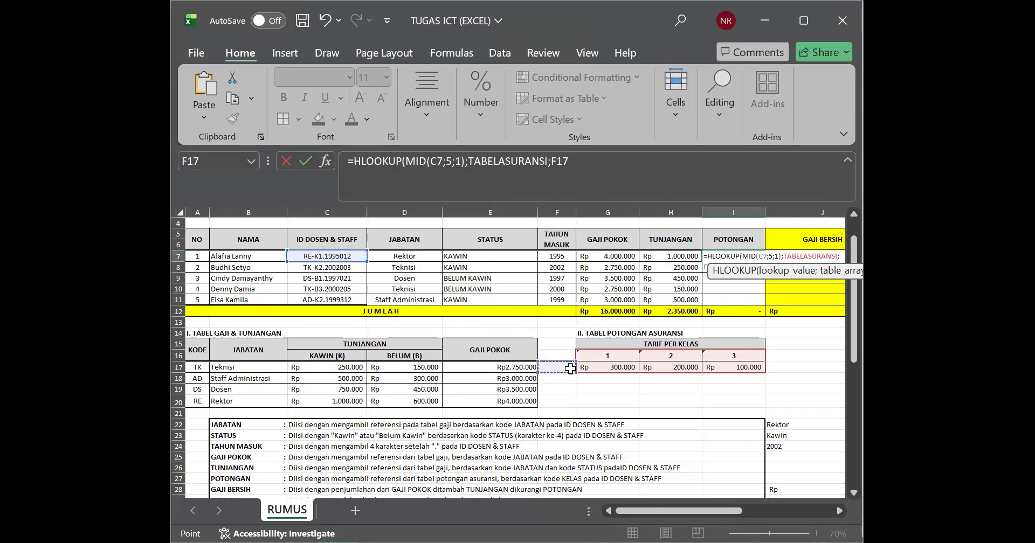
click(577, 172)
key(BackSpace)
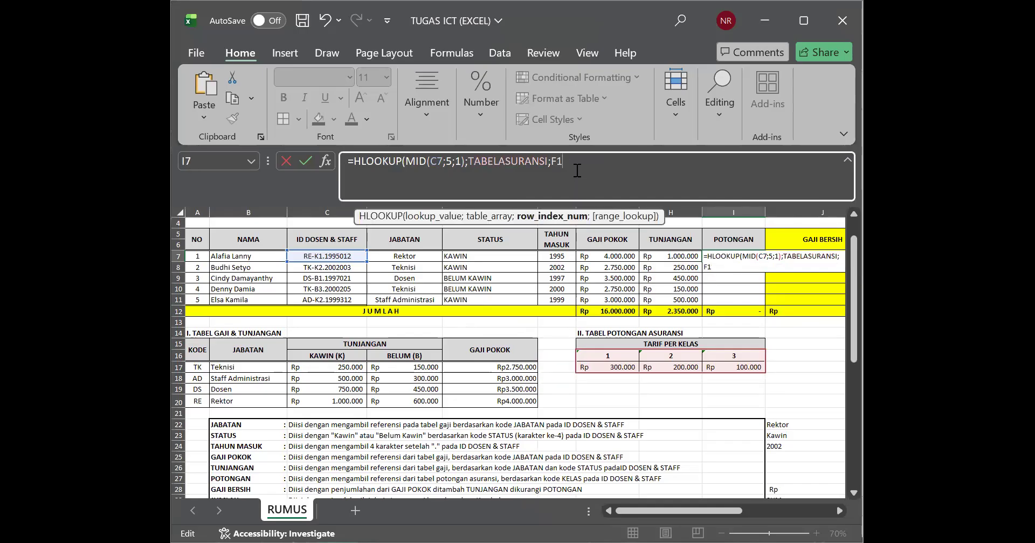
key(BackSpace)
key(BackSpace)
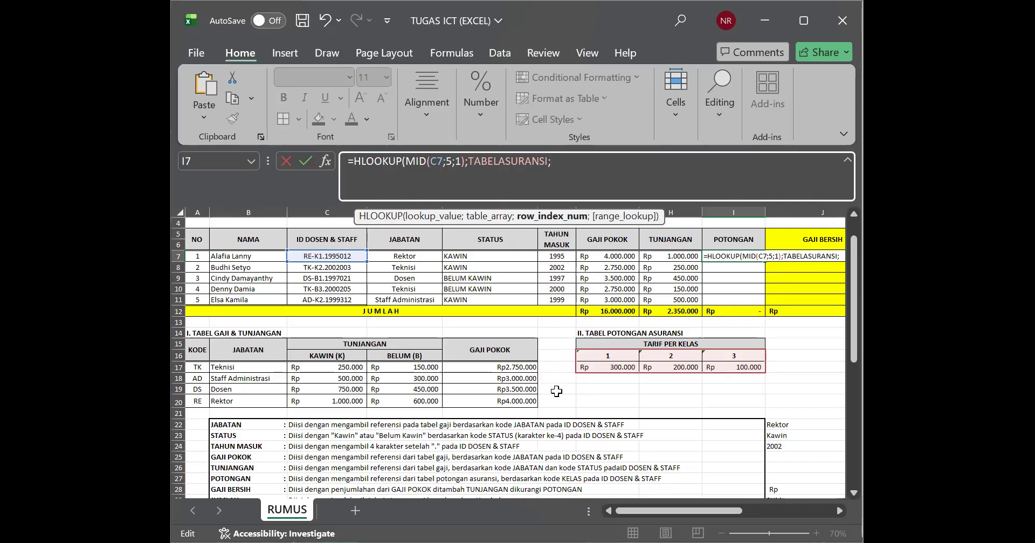
Step: Complete the I7 HLOOKUP with row index 2 and range lookup 0, and fill the formula down POTONGAN to I11
text(2;0)
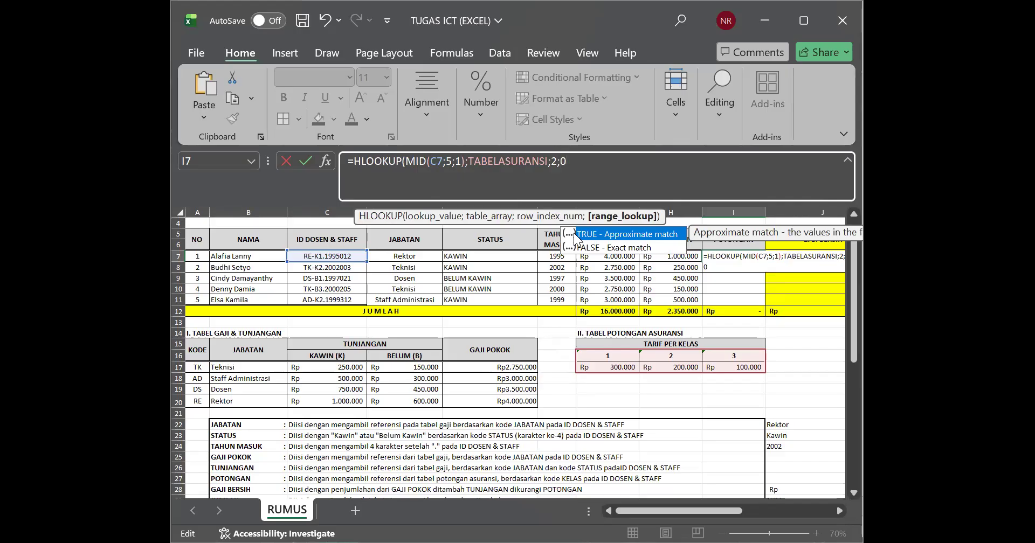
text())
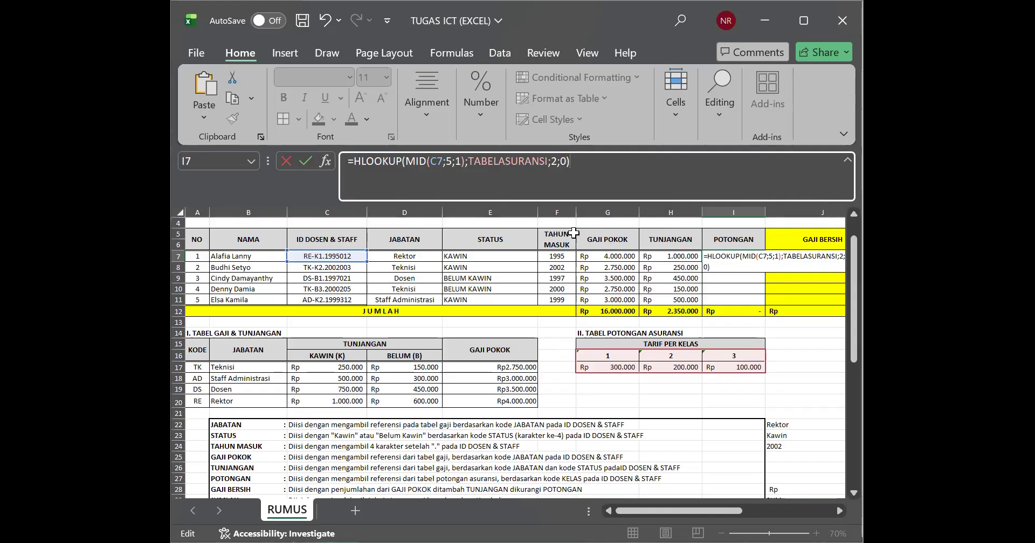
key(Return)
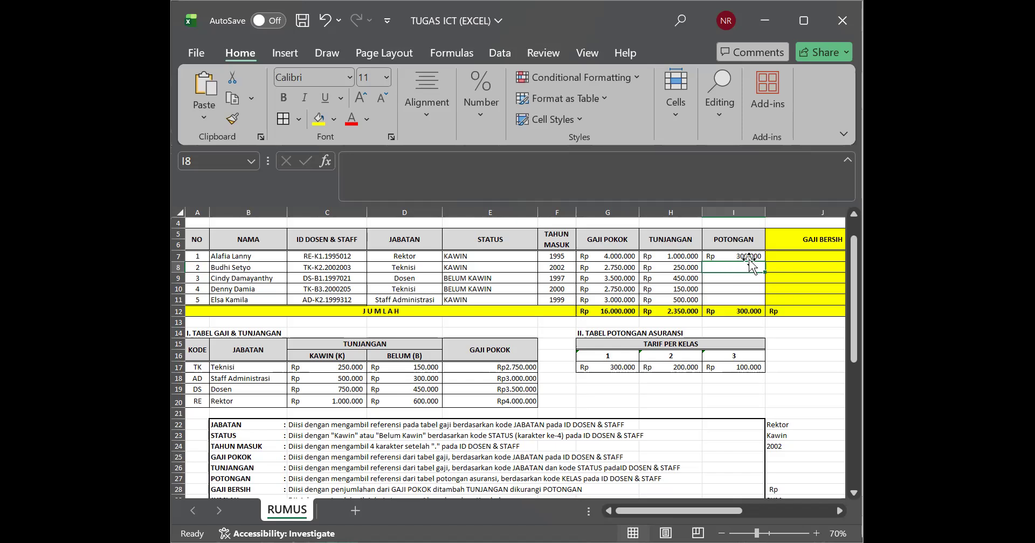
click(747, 256)
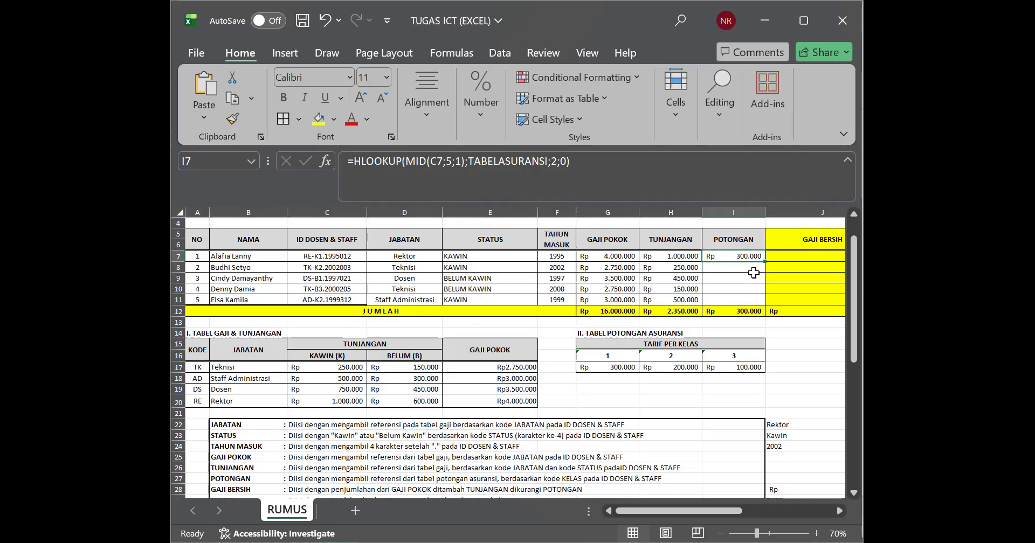
drag(766, 261, 768, 304)
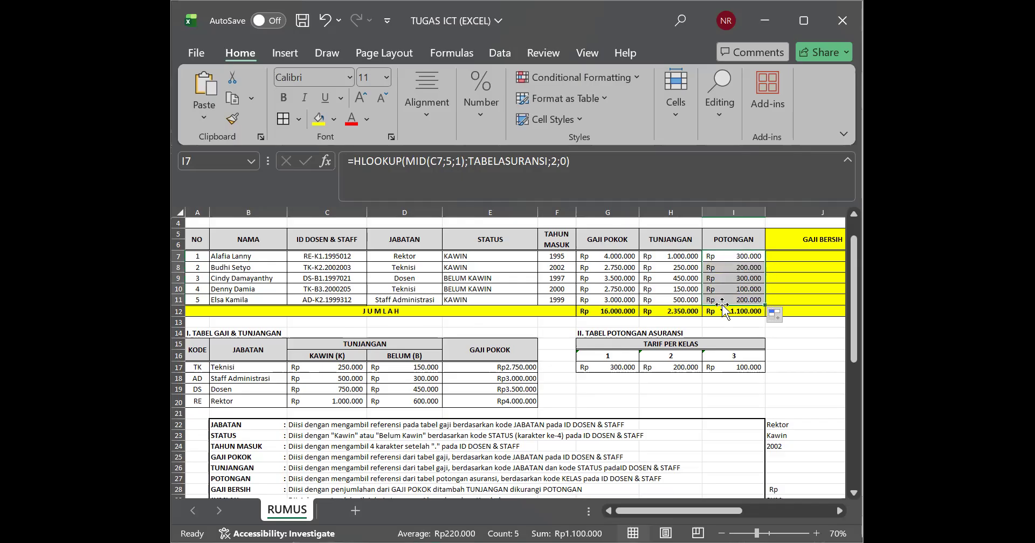
Step: Compare the POTONGAN results with the class digits in ID DOSEN & STAFF and the tariffs in TABEL POTONGAN ASURANSI
click(332, 260)
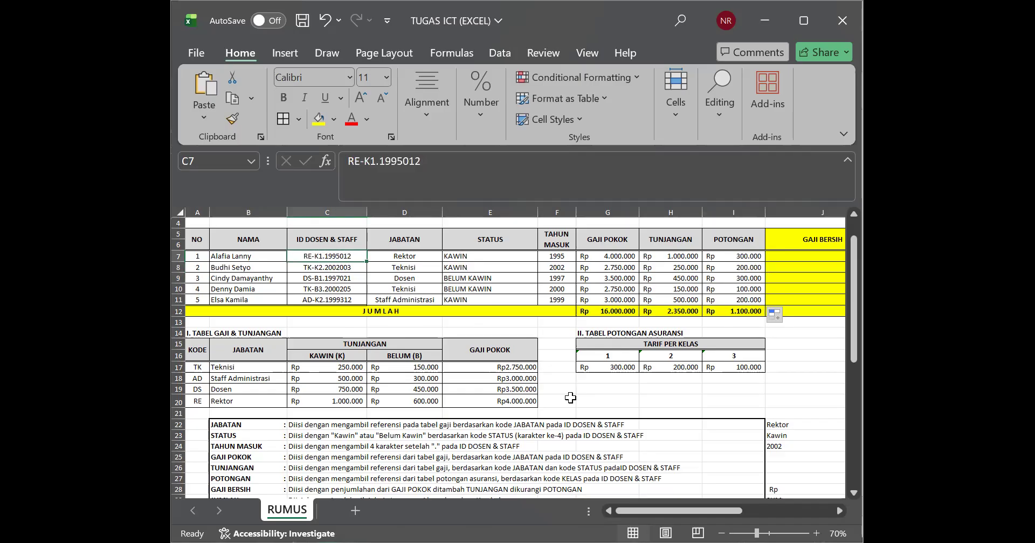
click(617, 369)
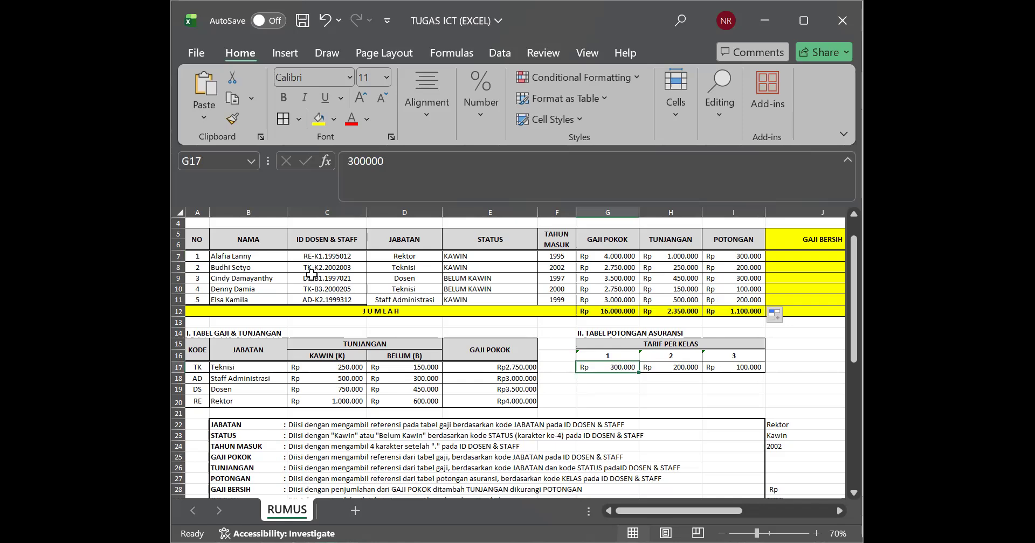
click(363, 263)
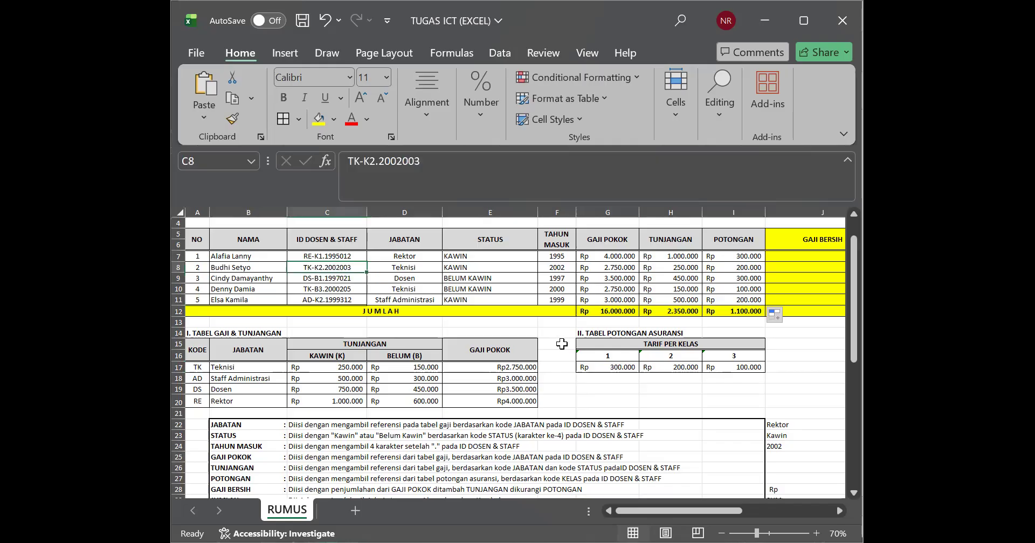
click(666, 355)
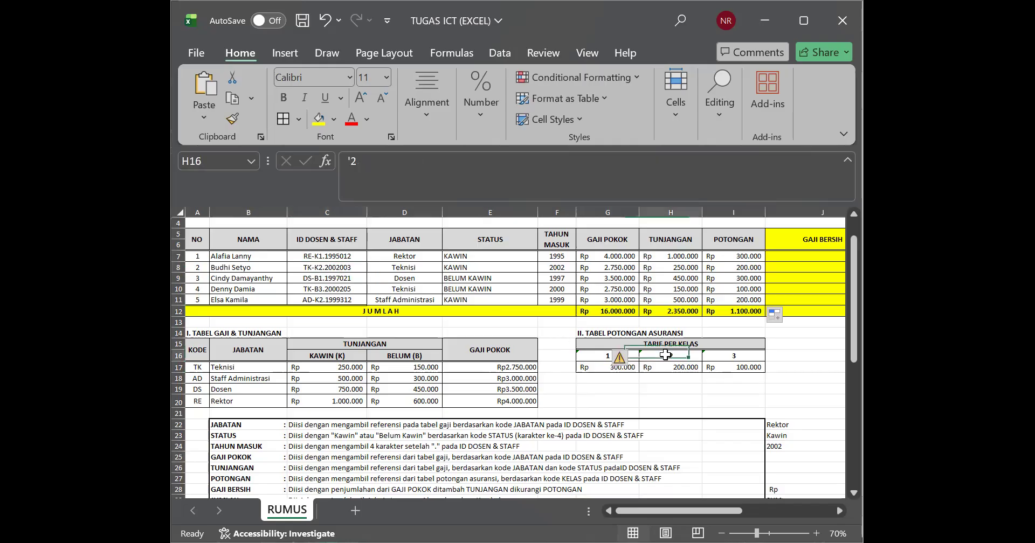
click(759, 278)
click(755, 268)
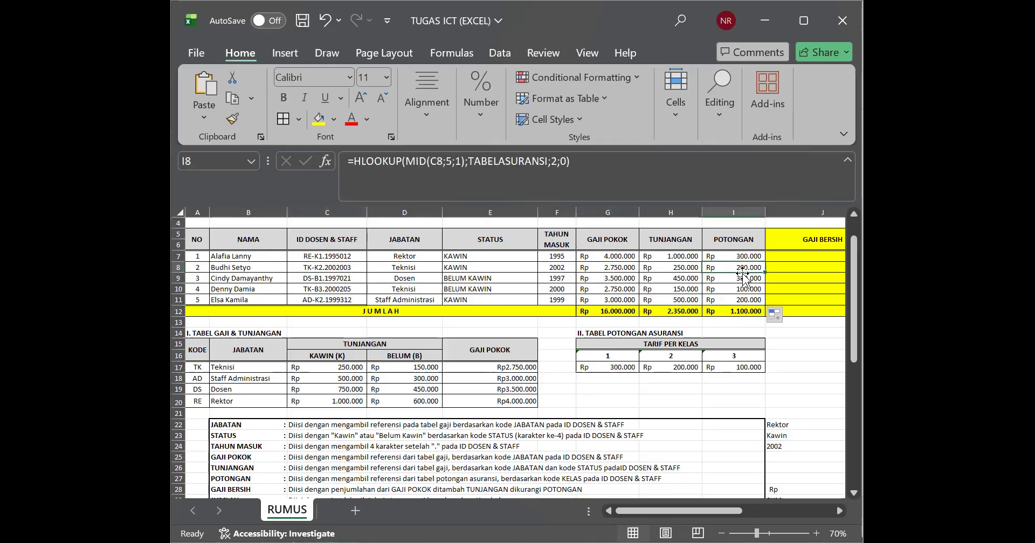
click(330, 290)
click(740, 367)
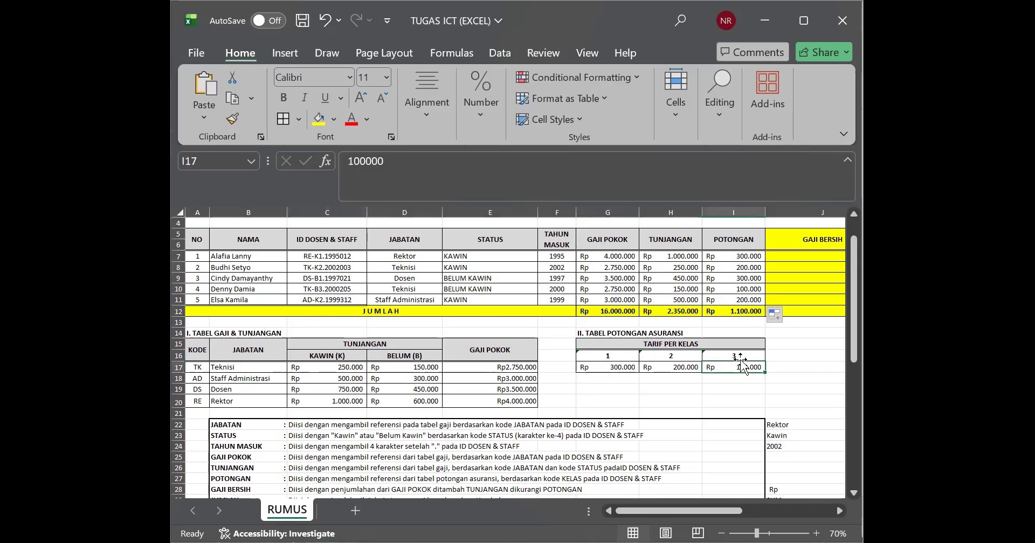
click(745, 298)
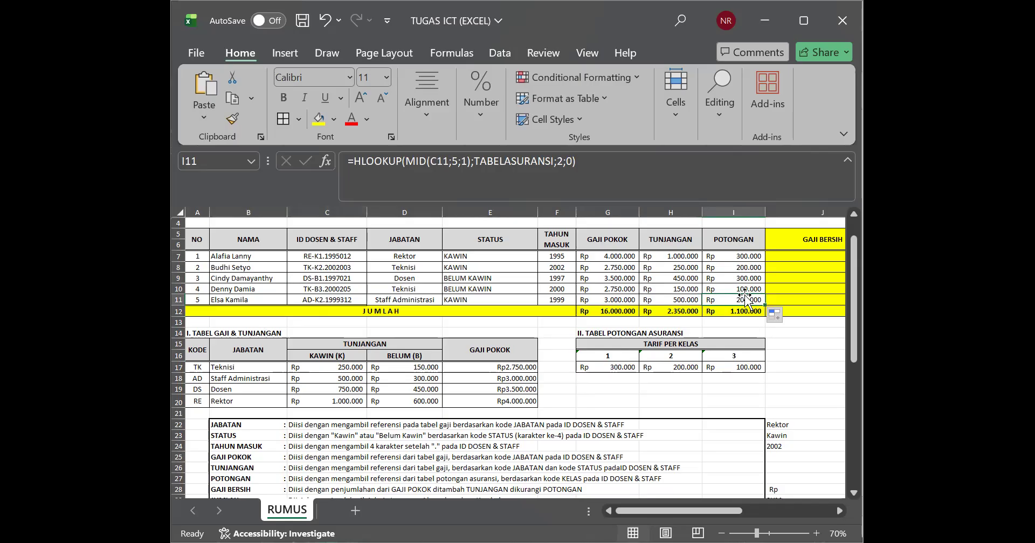
Step: Enter =G7+H7-I7 in GAJI BERSIH cell J7 to calculate base salary plus allowance minus deduction
click(786, 258)
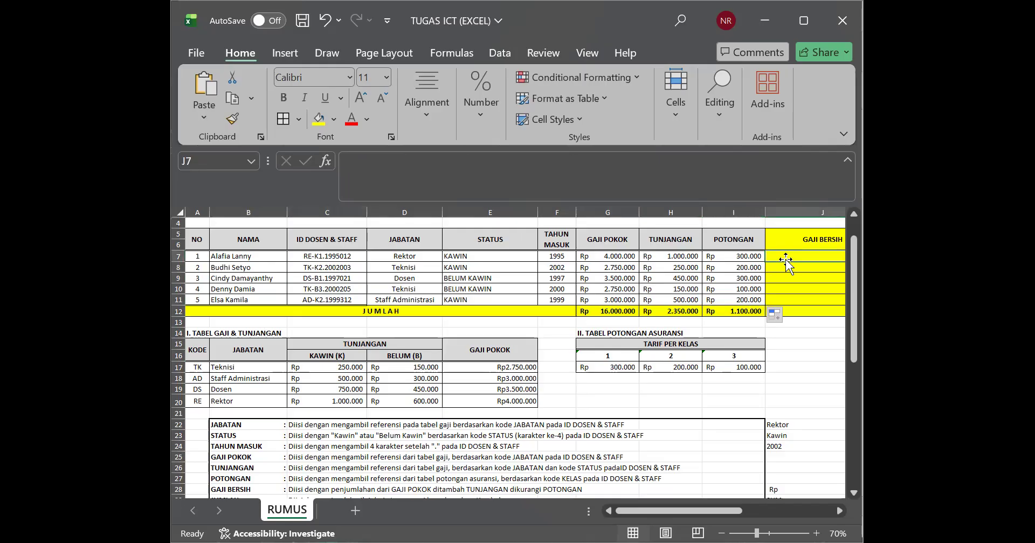
key(Right)
key(Right)
key(Left)
key(Left)
key(Left)
key(Left)
key(Left)
key(Left)
key(Left)
key(Left)
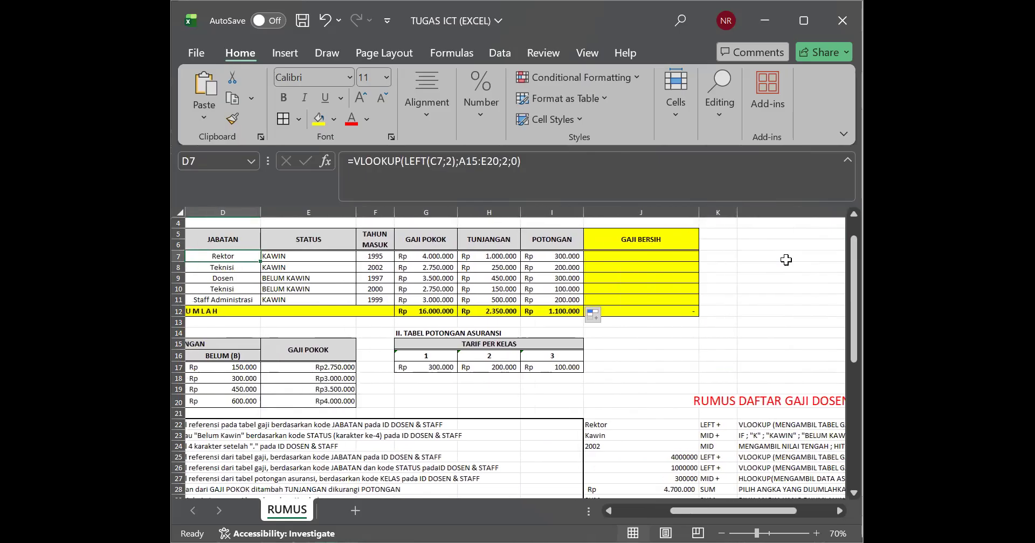
double_click(692, 255)
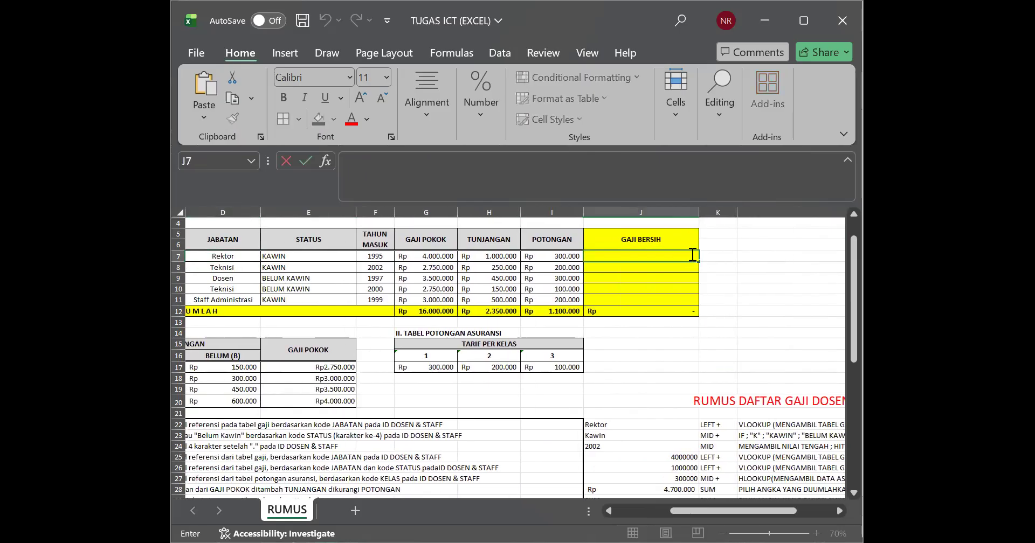
text(=)
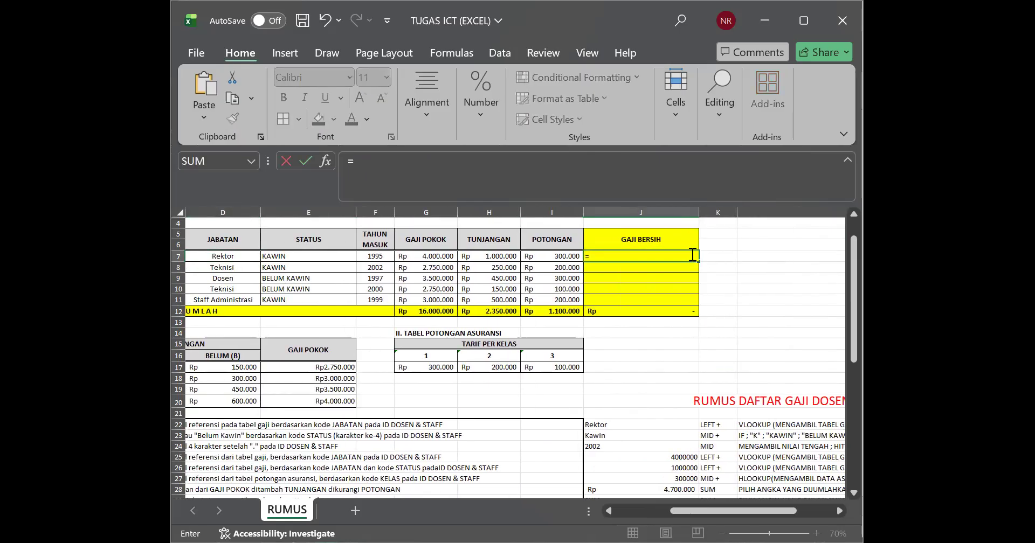
click(449, 257)
text(+)
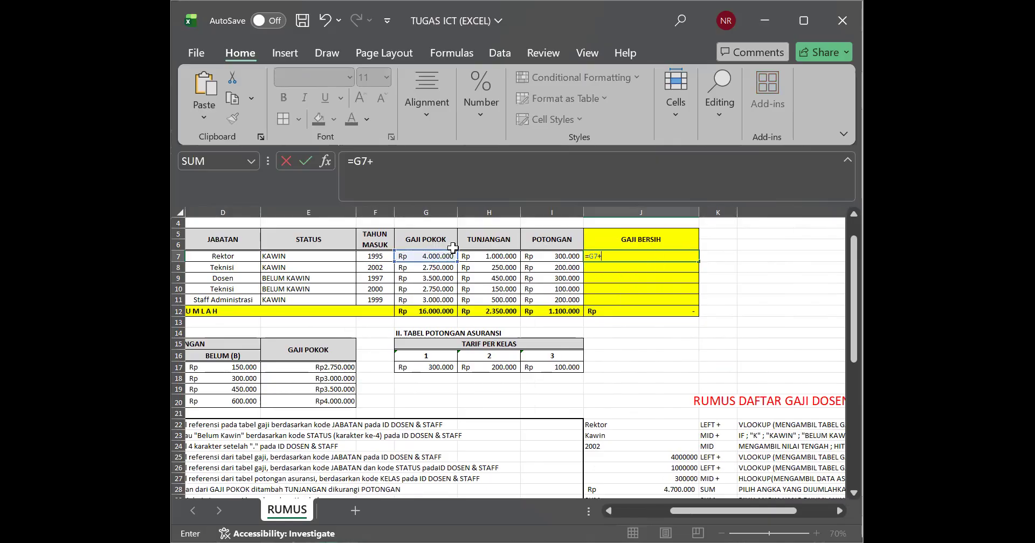
click(476, 258)
text(-)
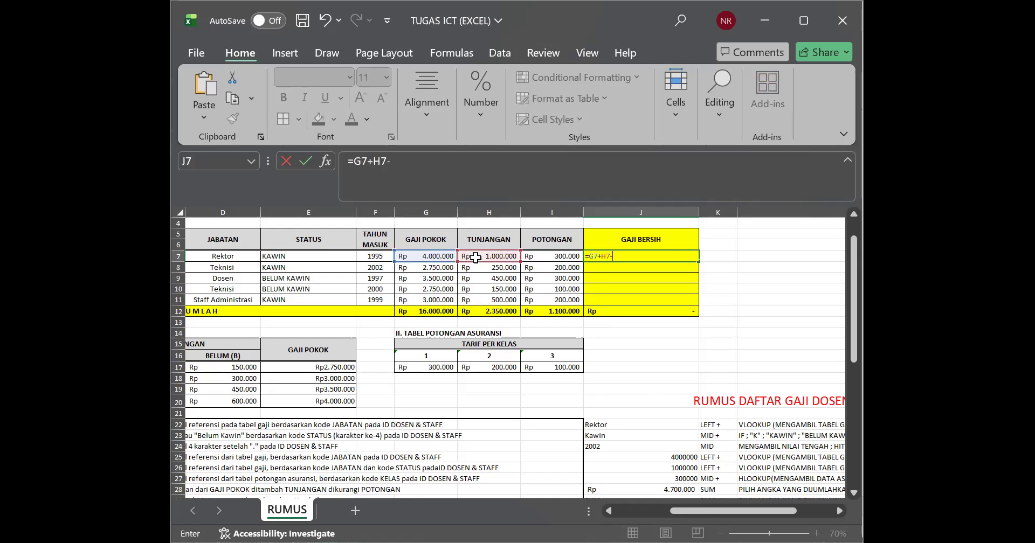
click(571, 258)
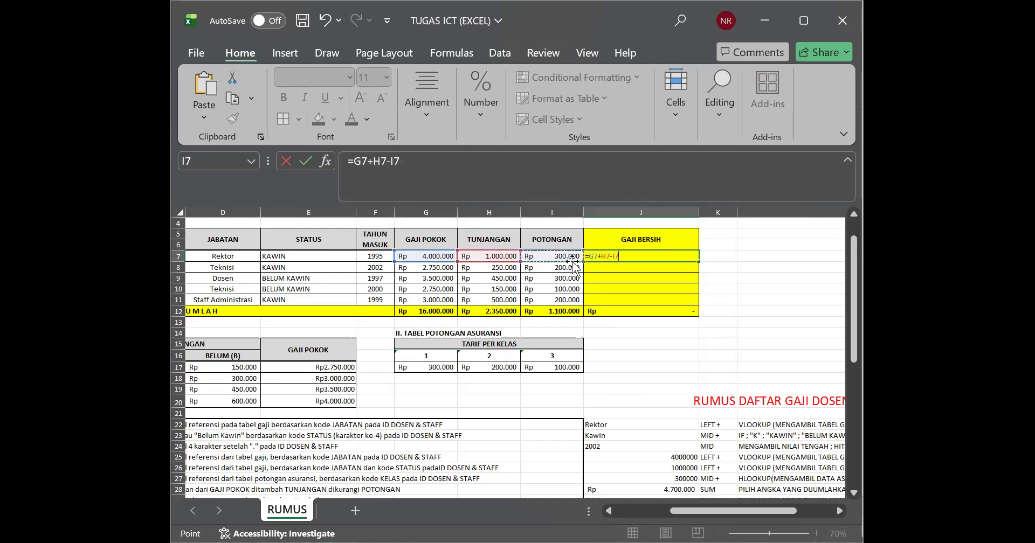
key(Return)
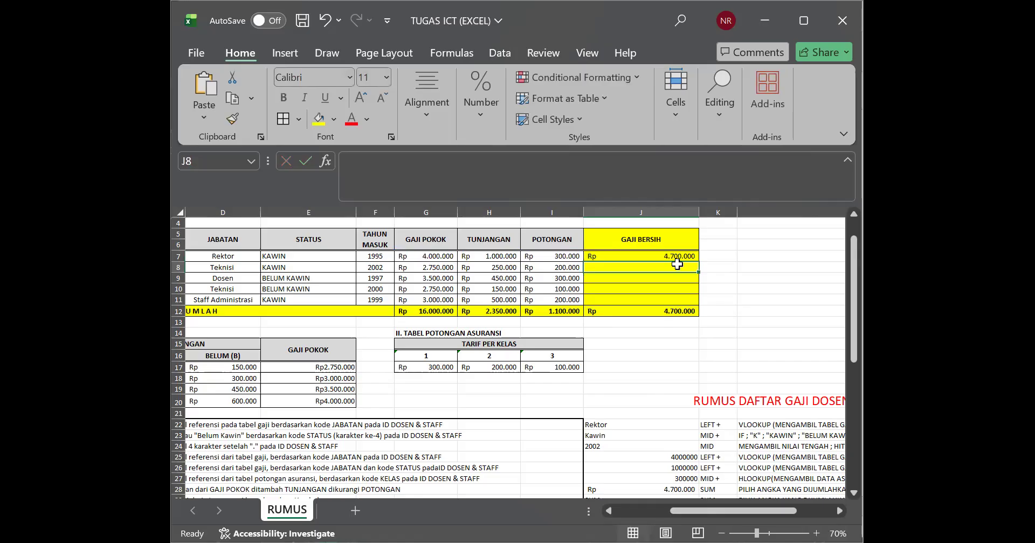
Step: Fill the GAJI BERSIH formula from J7 down to J11
click(689, 254)
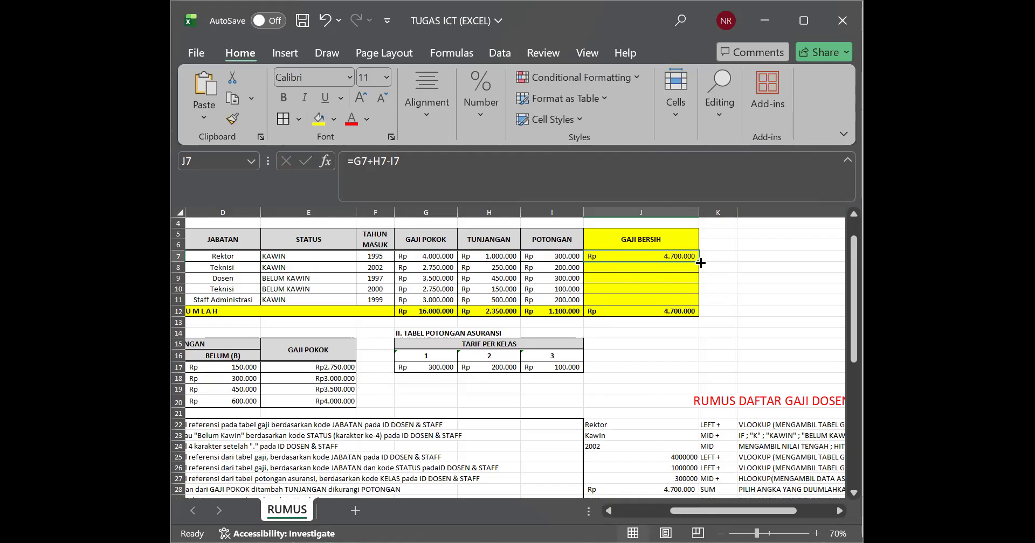
click(697, 261)
click(697, 261)
double_click(696, 261)
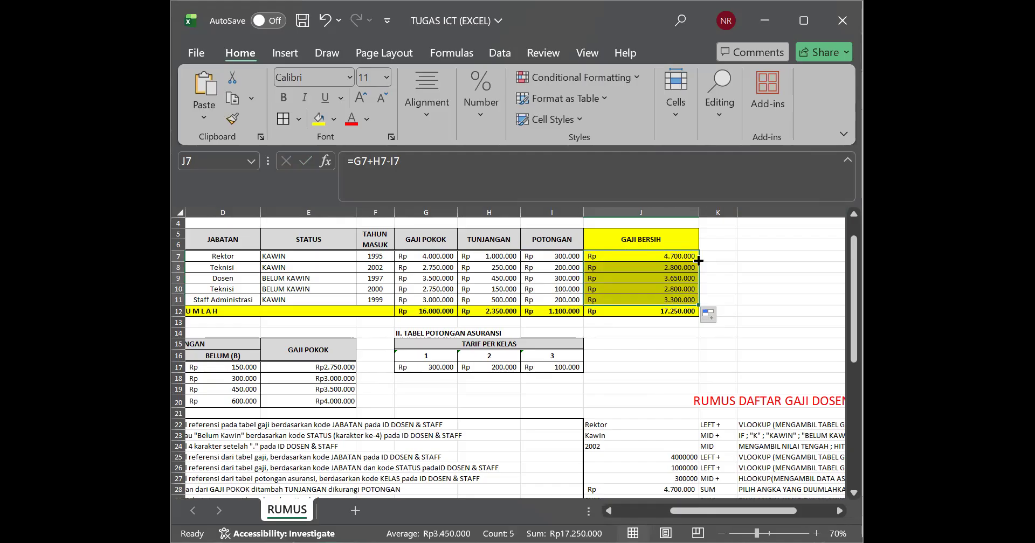
Step: Examine the filled GAJI BERSIH formulas and amounts in J7:J11
click(678, 277)
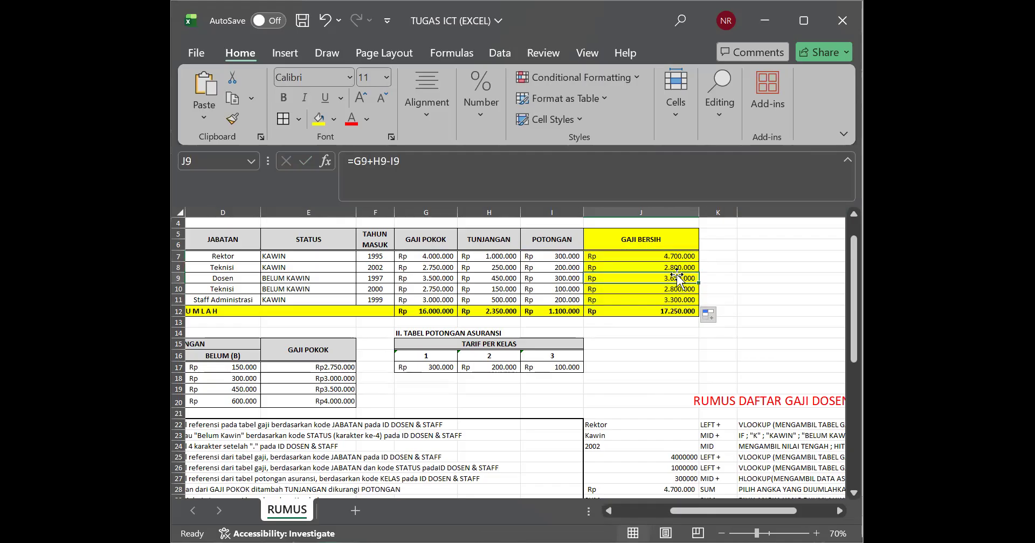
click(674, 271)
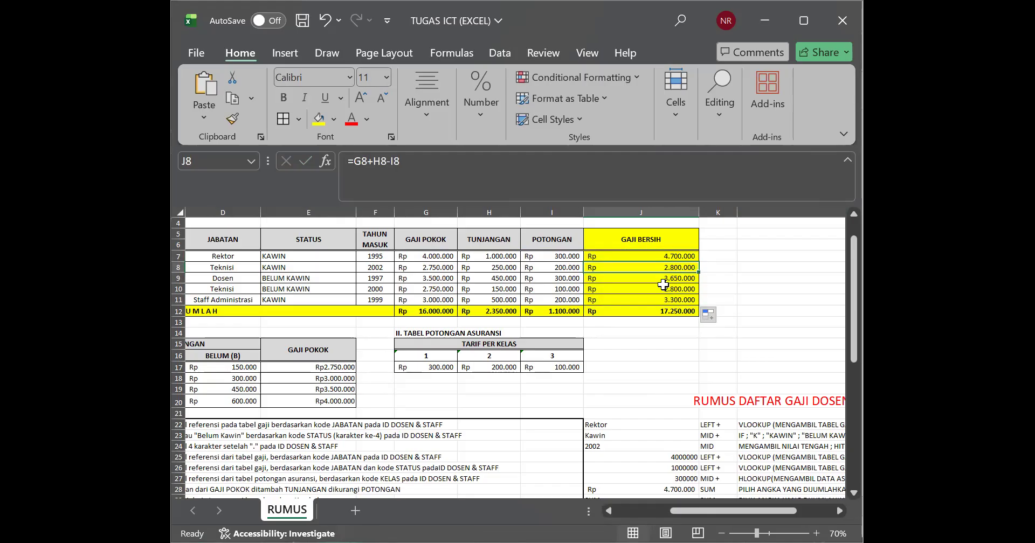
click(662, 289)
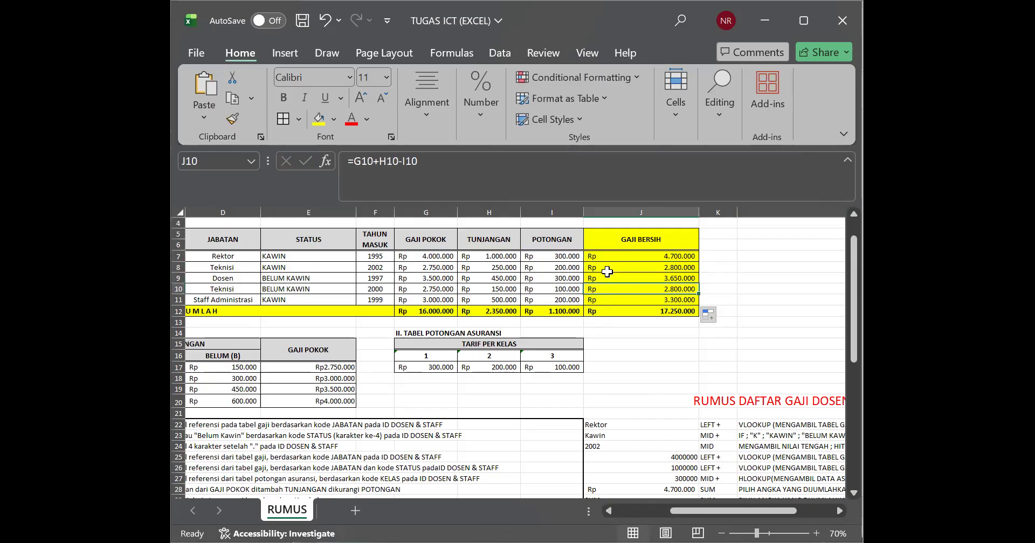
drag(600, 259, 623, 296)
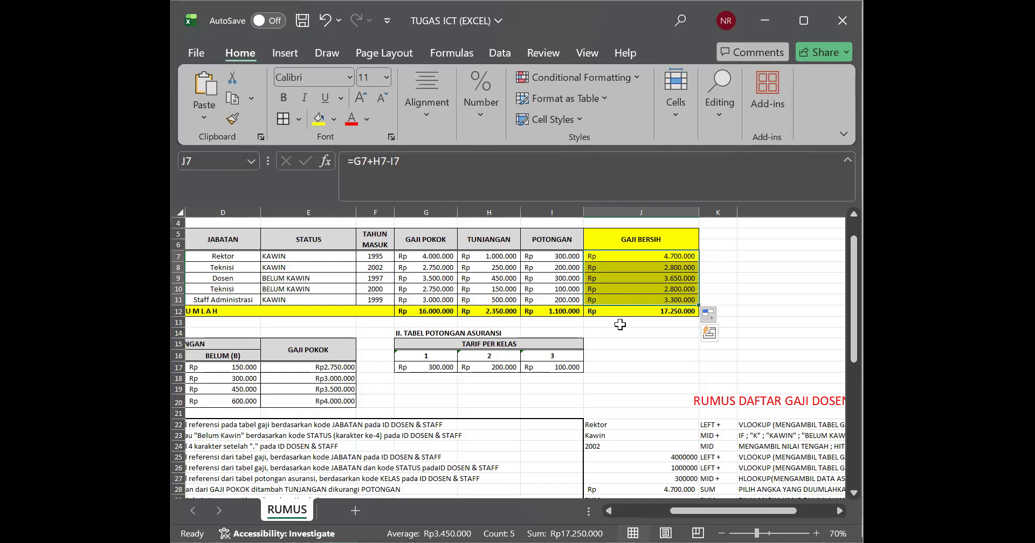
click(621, 324)
click(629, 258)
drag(630, 258, 634, 302)
click(621, 334)
drag(604, 259, 622, 294)
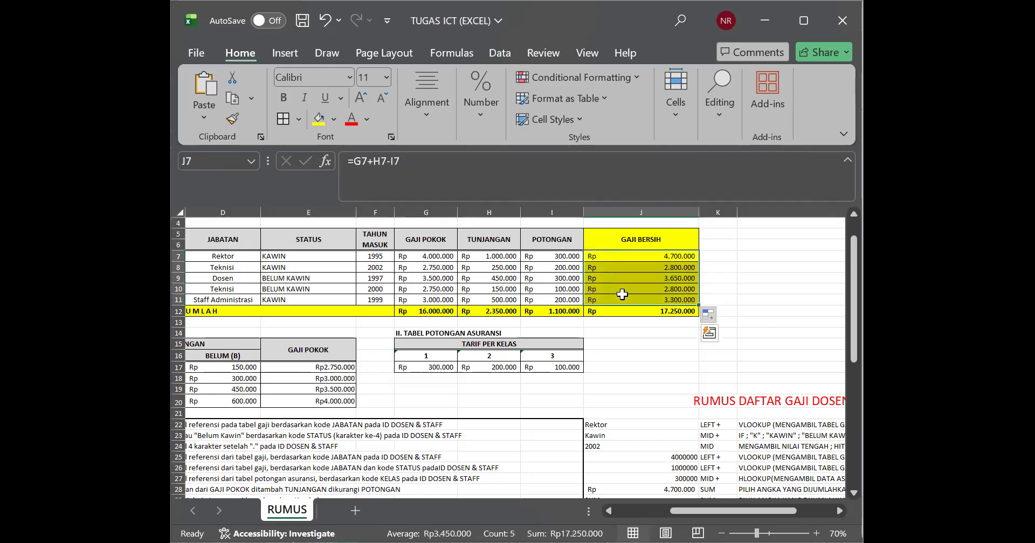